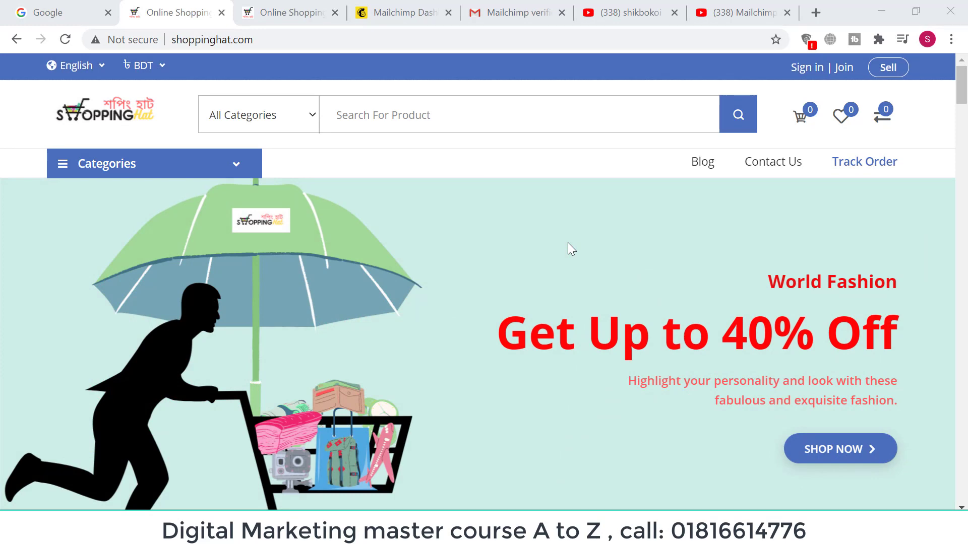
Switch to Mailchimp and open the list of all campaigns to review the sent Shopping Hat Introduction campaign.
click(389, 10)
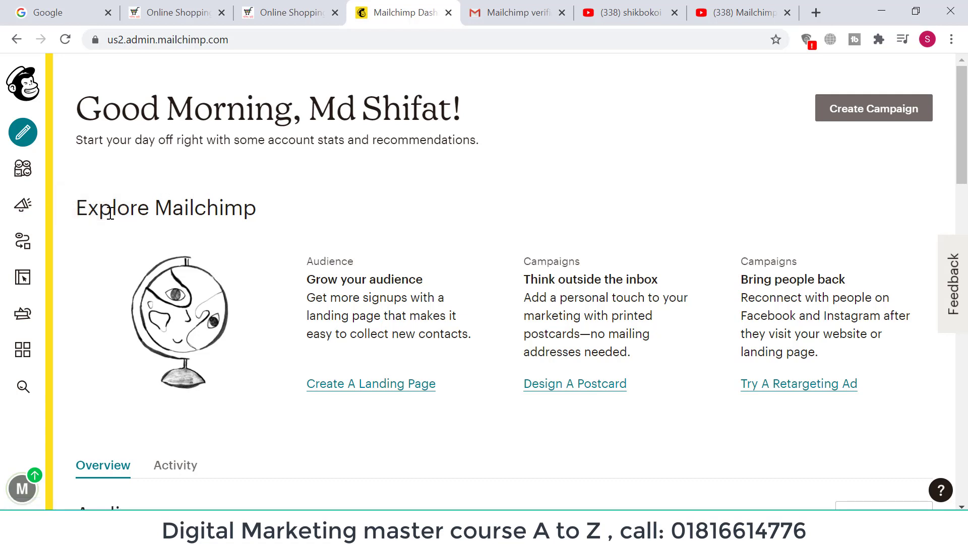
click(22, 207)
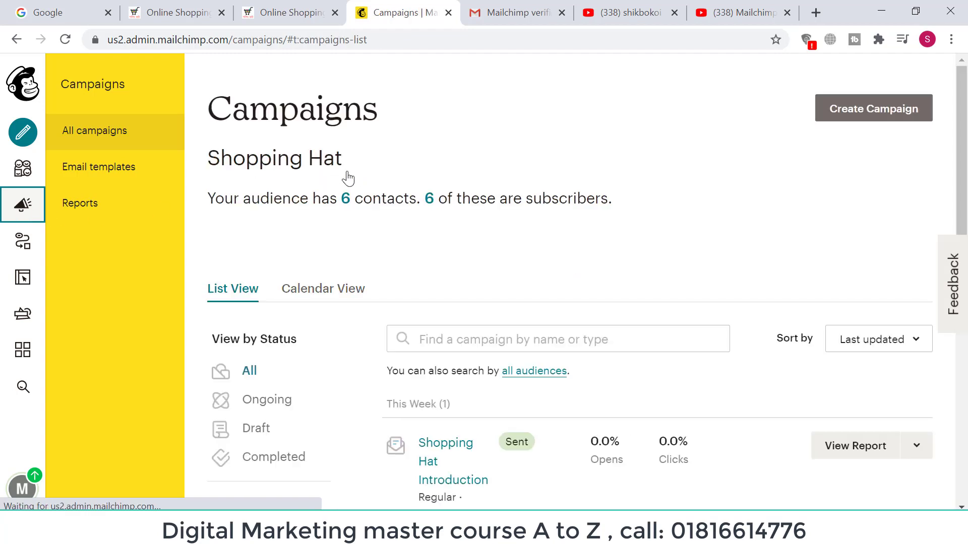
scroll(506, 263, down, 5)
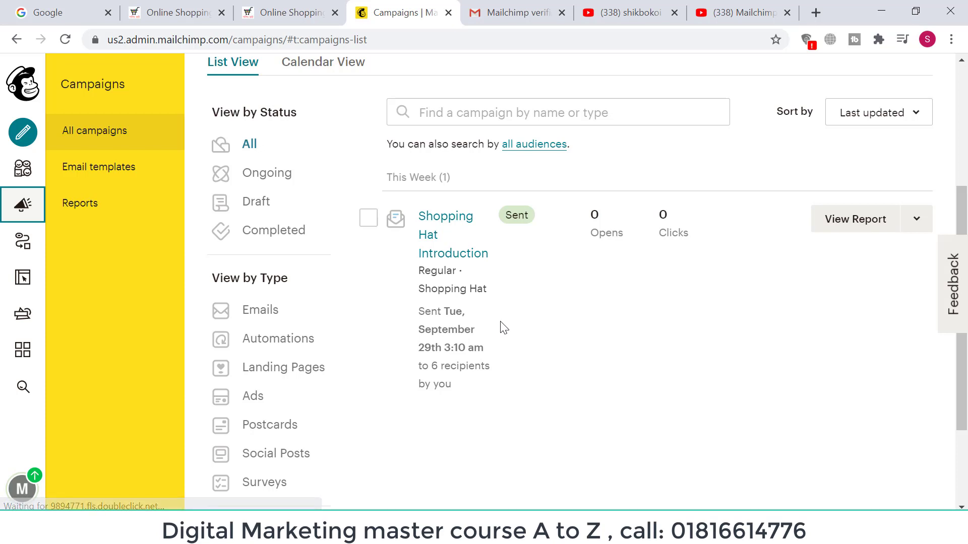
scroll(450, 364, up, 5)
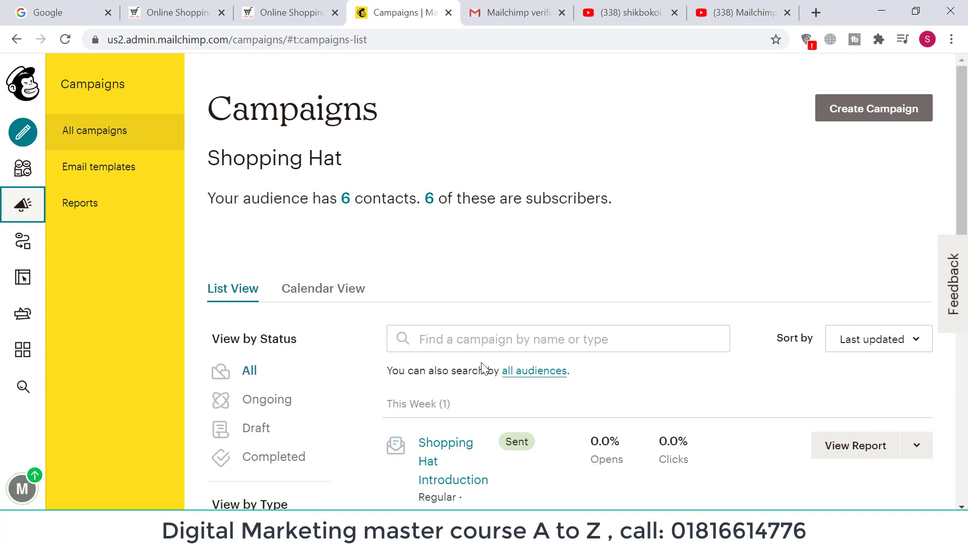
Start creating a new campaign and look through the available campaign types from Email to Postcard.
click(869, 121)
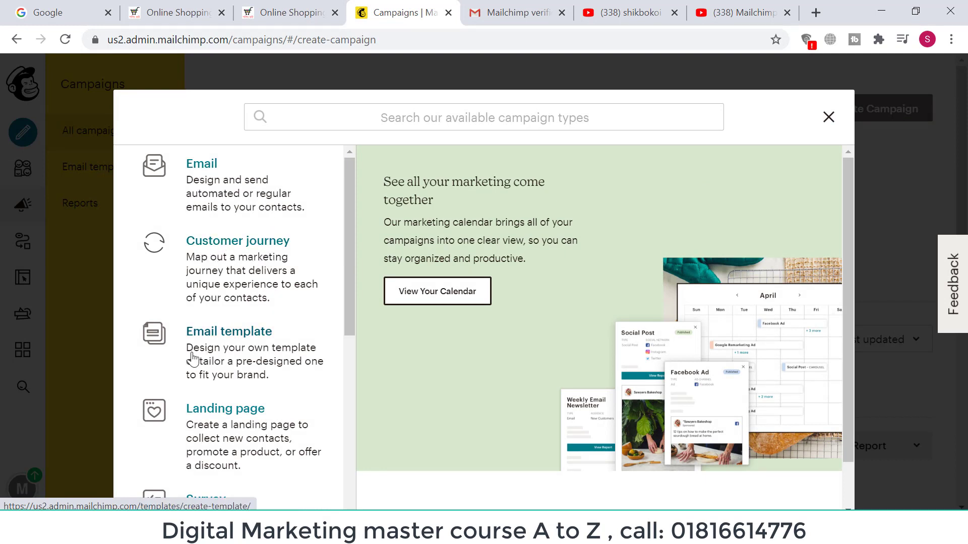
scroll(254, 362, down, 1)
scroll(242, 424, down, 3)
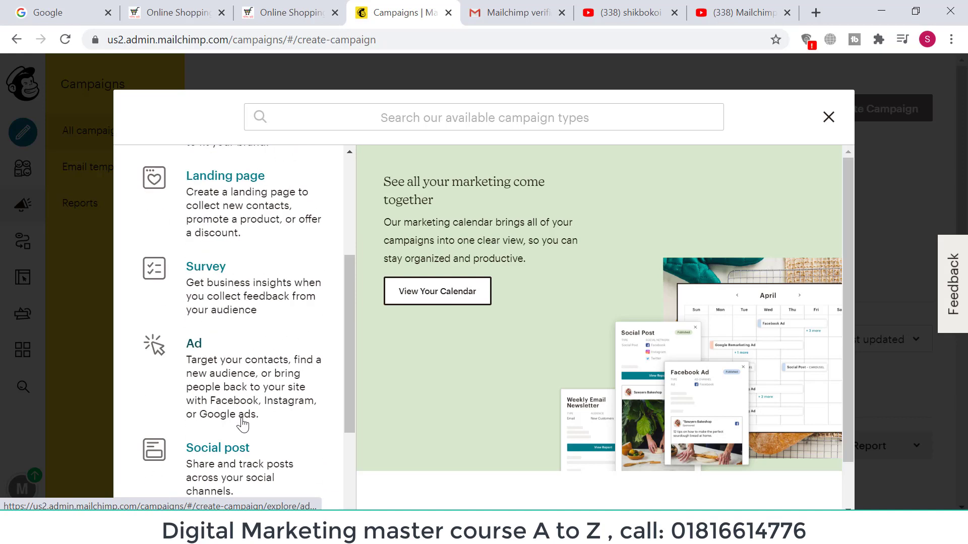
scroll(257, 398, down, 1)
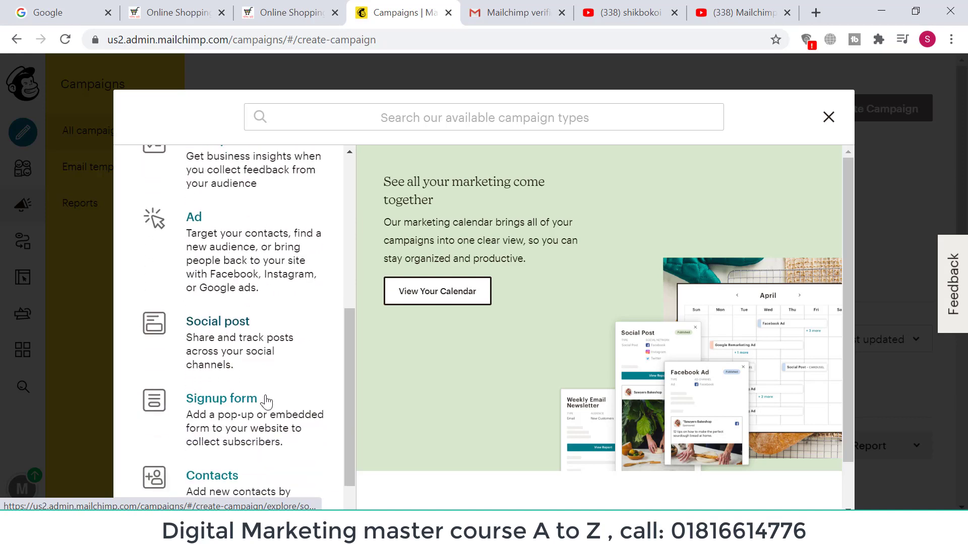
scroll(235, 404, down, 2)
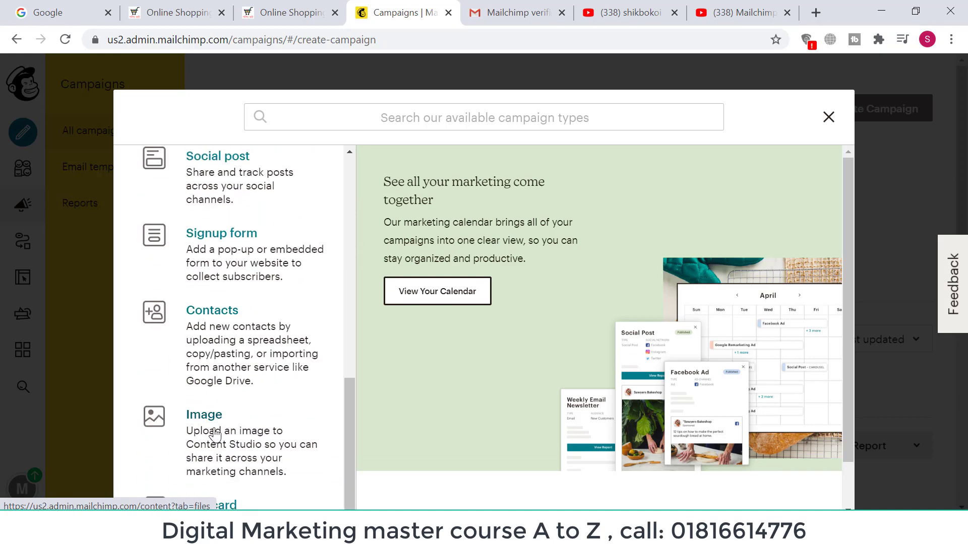
scroll(222, 429, down, 1)
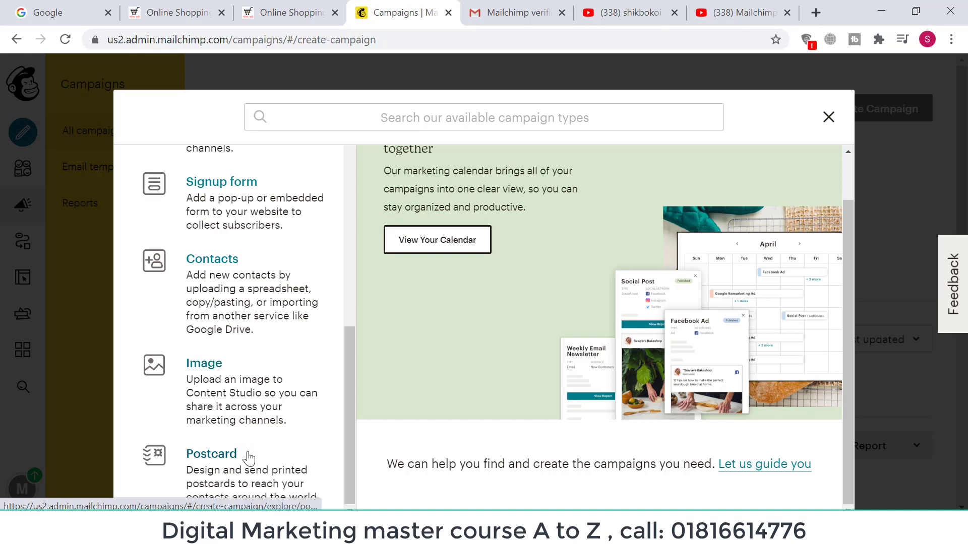
scroll(247, 453, up, 7)
scroll(257, 429, up, 1)
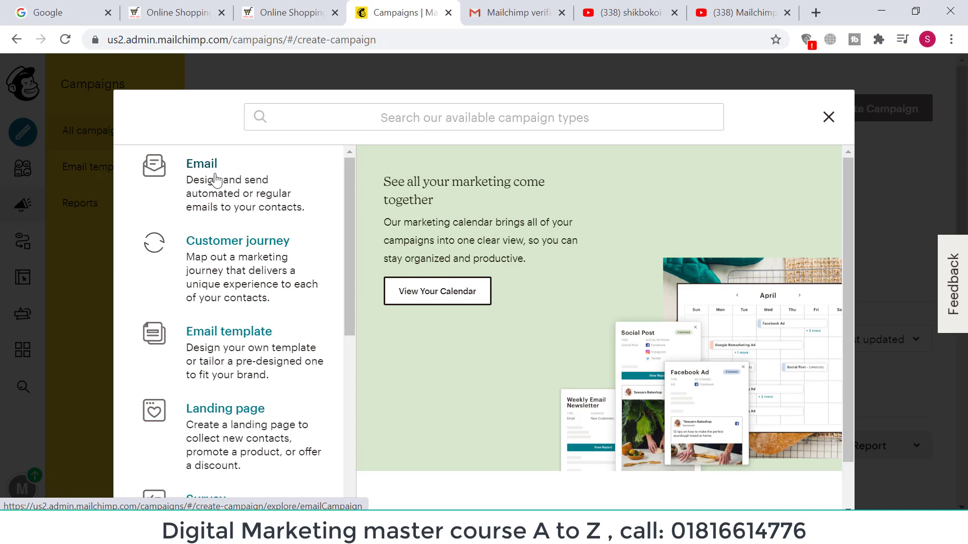
Choose an email campaign, compare the Automated and Plain-text variants, and select the Regular type.
click(209, 191)
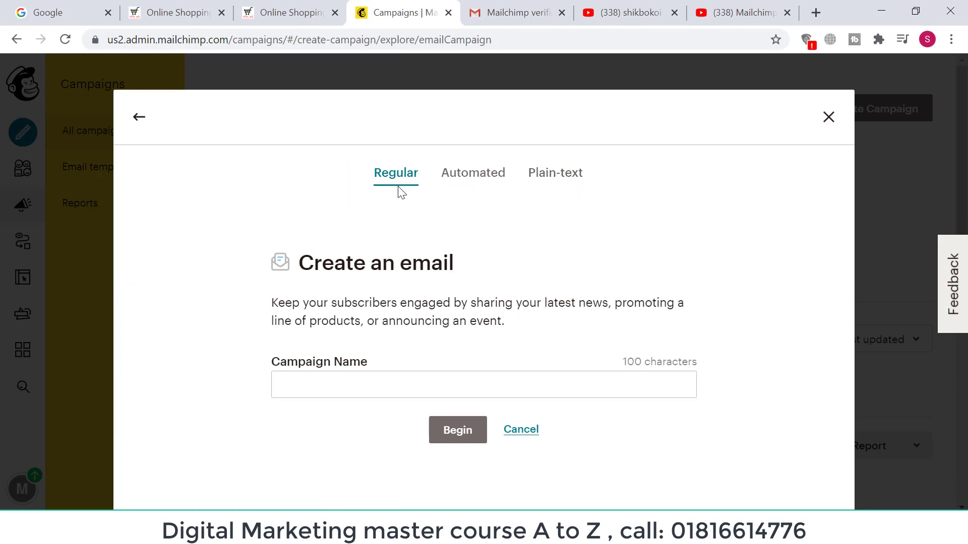
click(457, 182)
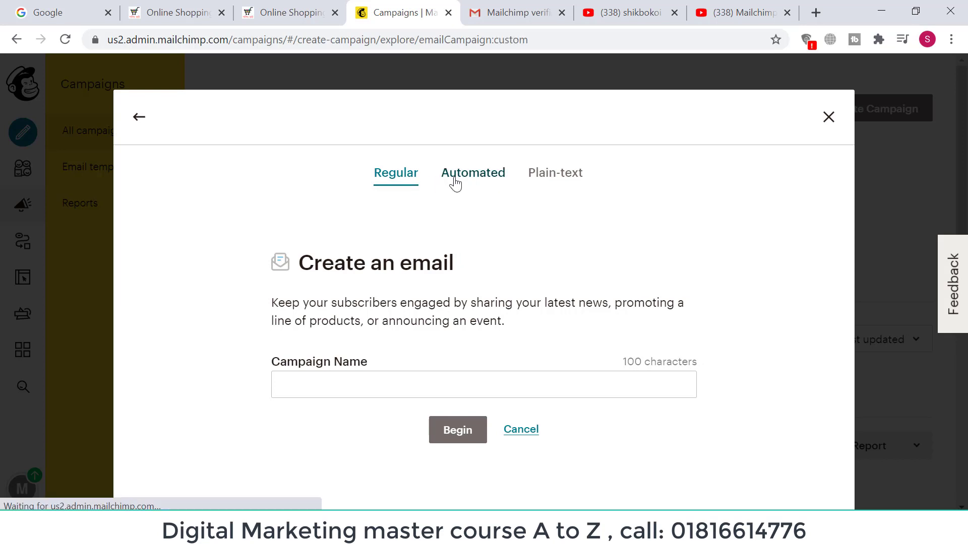
click(547, 181)
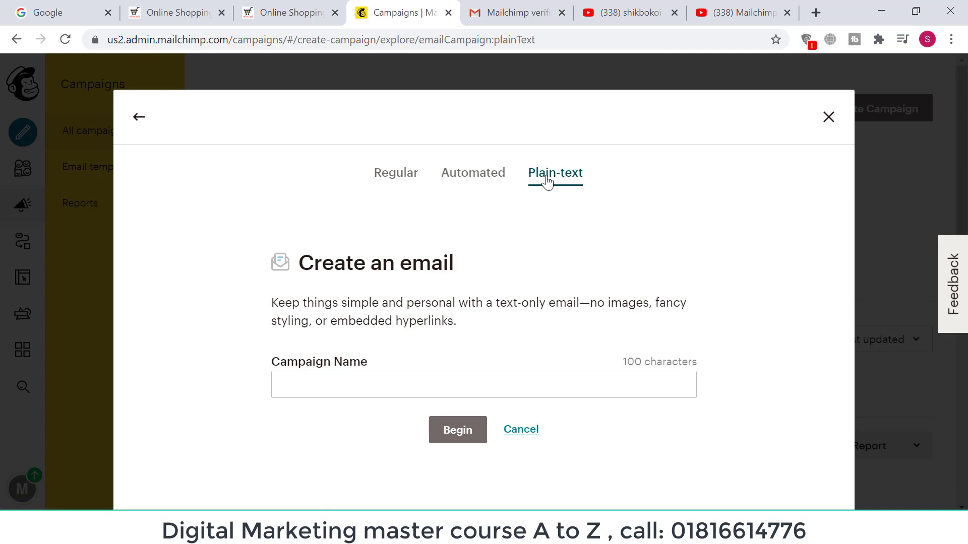
click(397, 183)
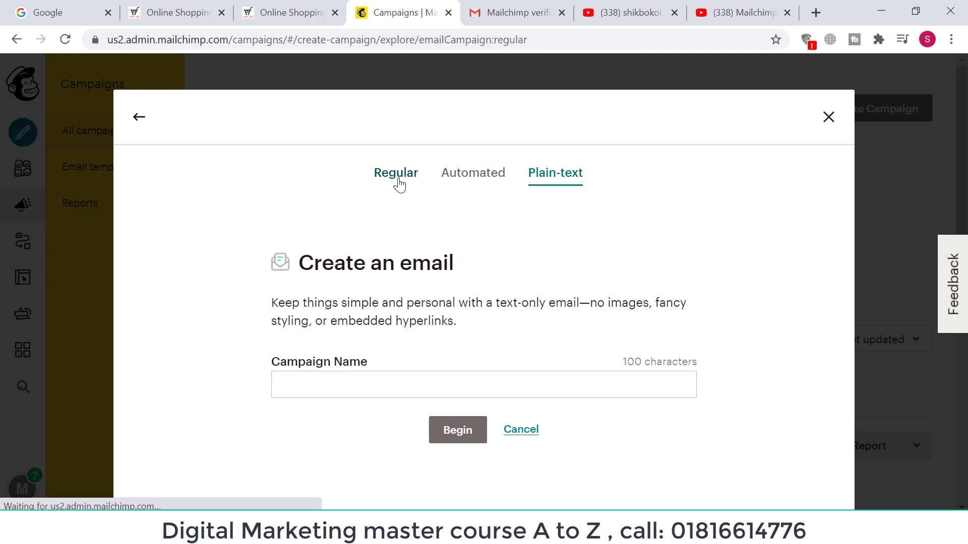
click(475, 185)
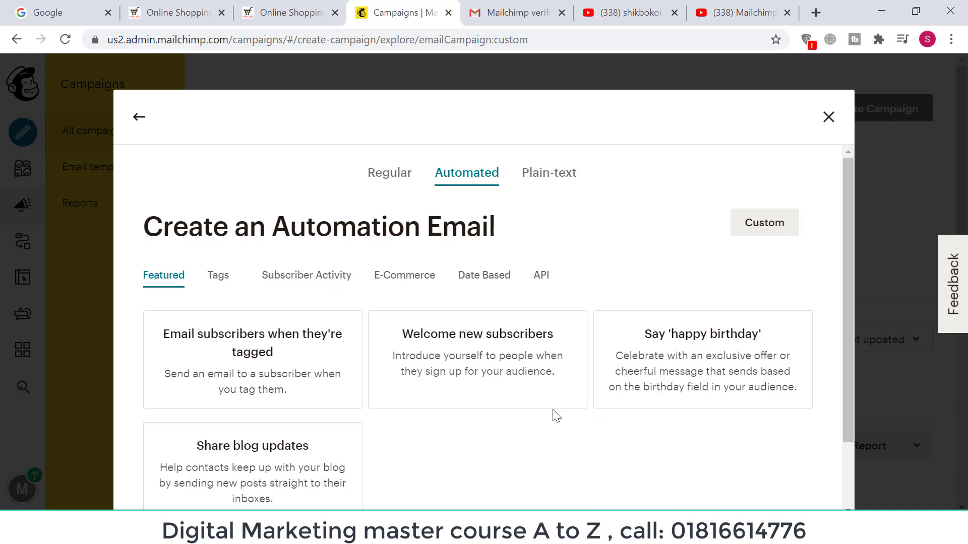
scroll(451, 432, down, 1)
scroll(451, 432, up, 2)
click(563, 178)
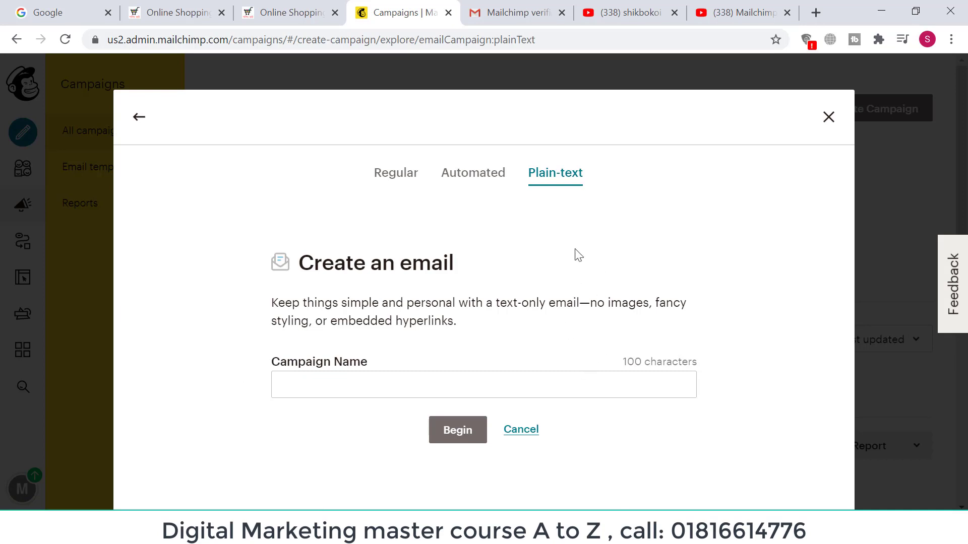
click(385, 179)
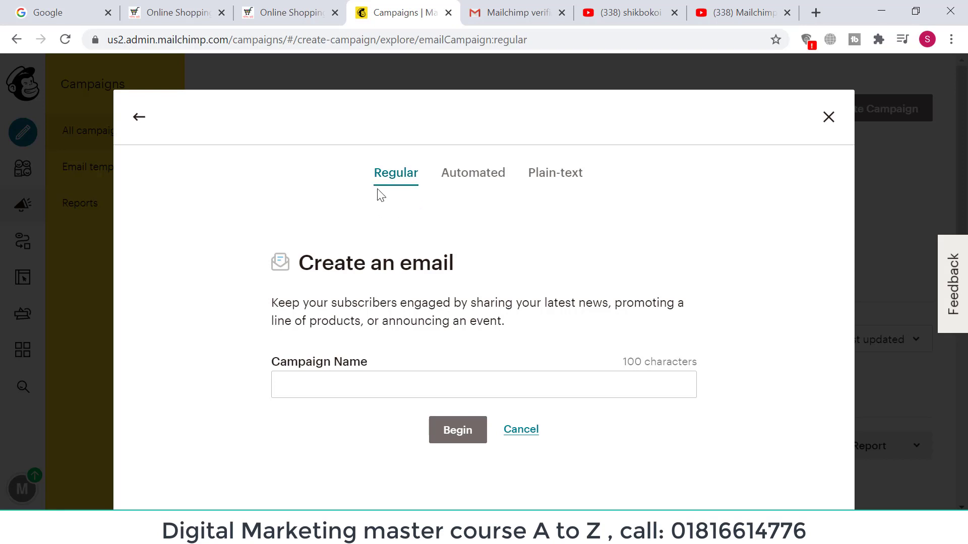
Switch to Gmail and examine the promotional email "Simplify Your Remote Content Team Work" as an example of an email campaign.
click(530, 12)
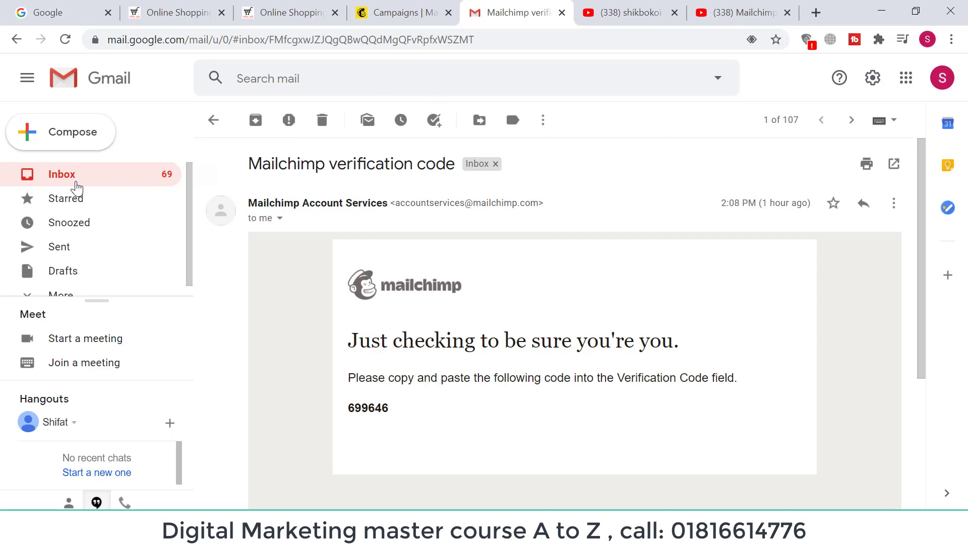
click(77, 188)
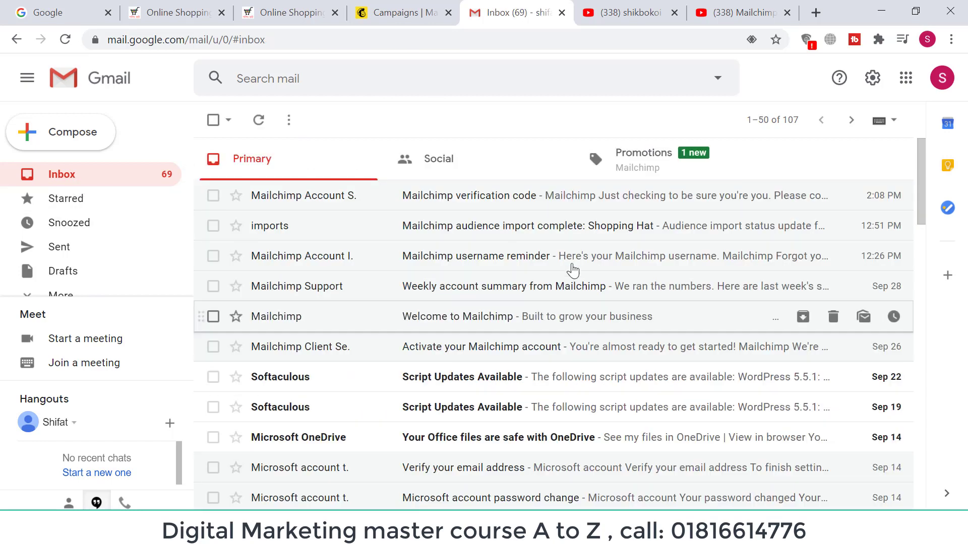
click(640, 174)
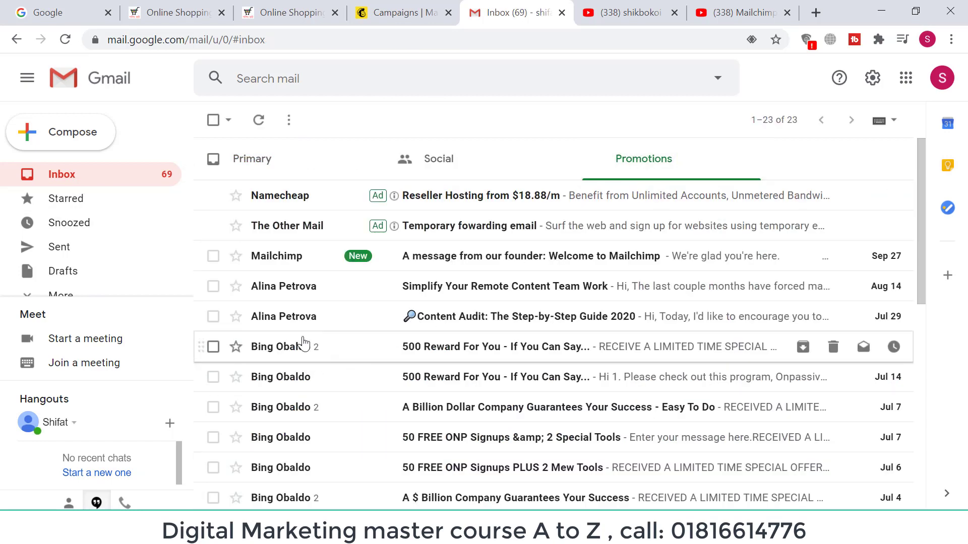
click(451, 291)
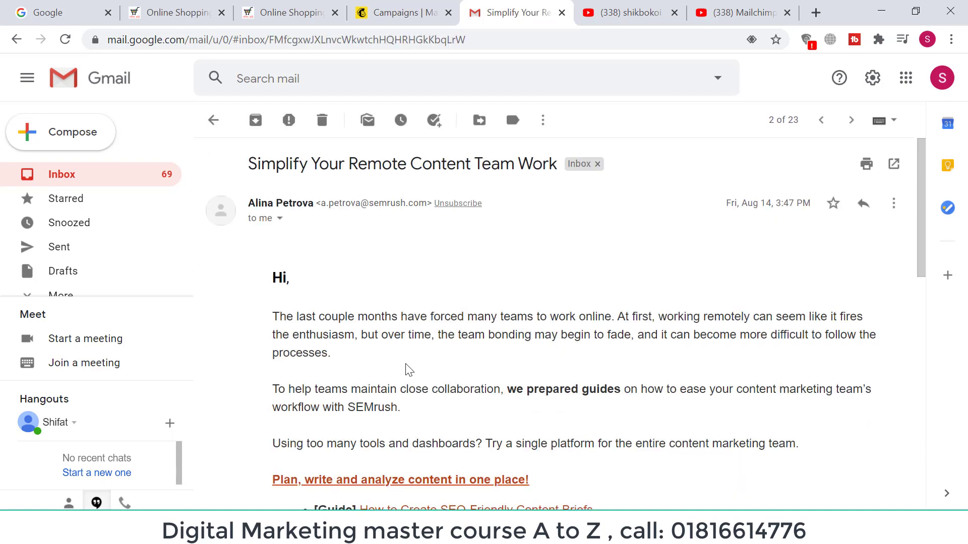
scroll(408, 371, down, 10)
scroll(406, 371, up, 6)
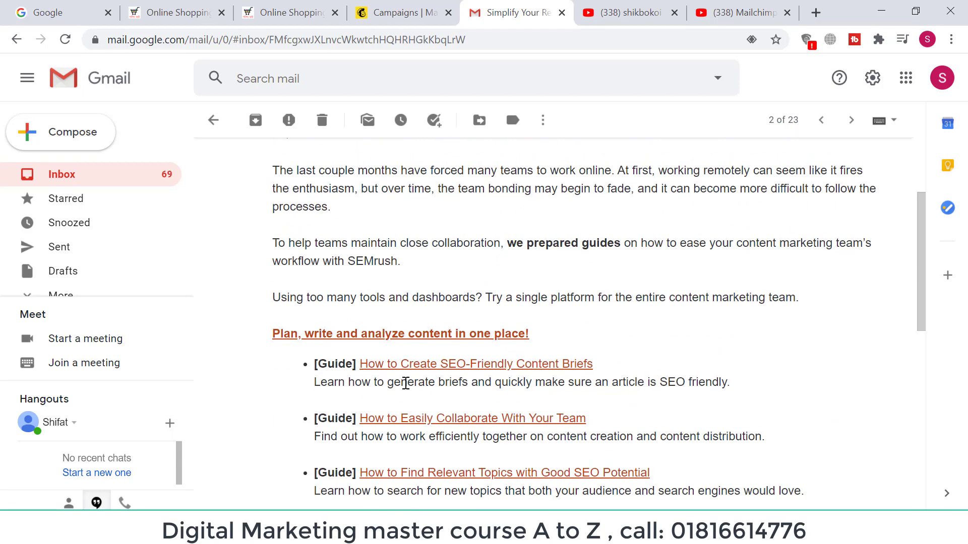
scroll(407, 383, up, 3)
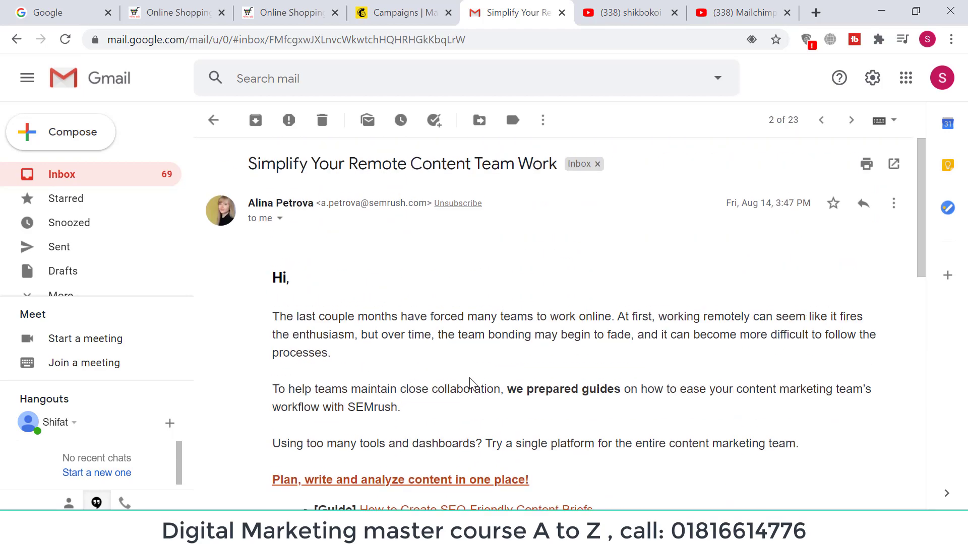
scroll(470, 383, down, 6)
scroll(454, 374, up, 6)
Examine the "Your Office files are safe with OneDrive" email in the inbox, then return to the list and look over the other messages.
click(81, 182)
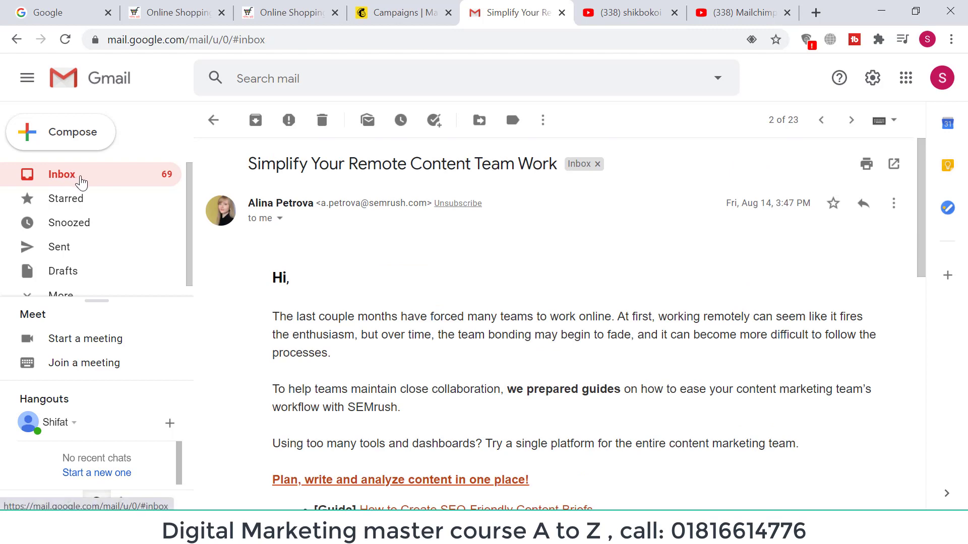
scroll(497, 342, down, 3)
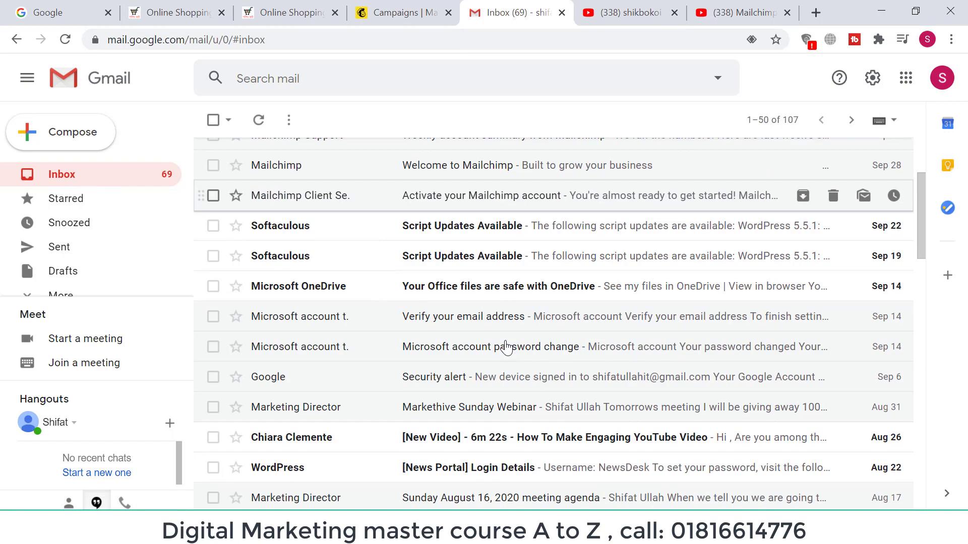
click(480, 287)
scroll(545, 367, down, 3)
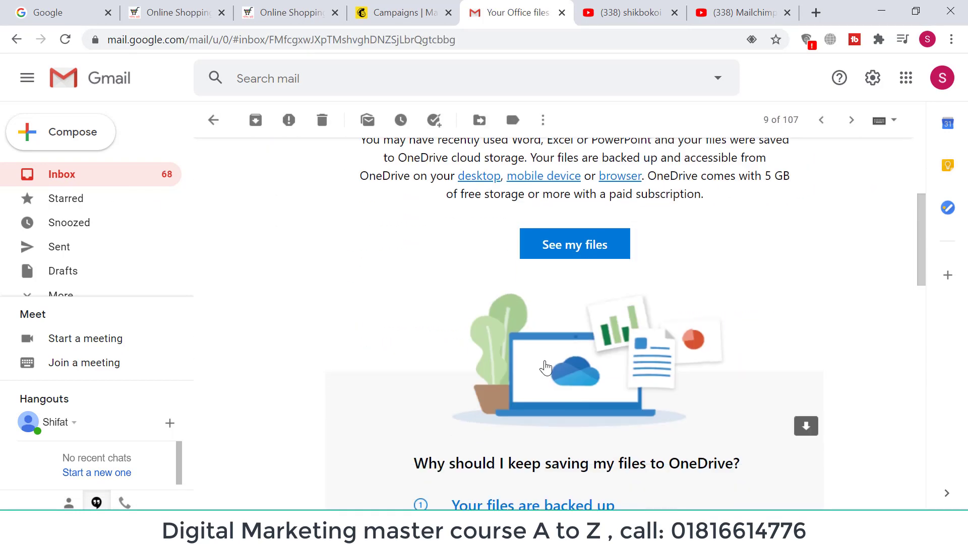
scroll(504, 391, down, 7)
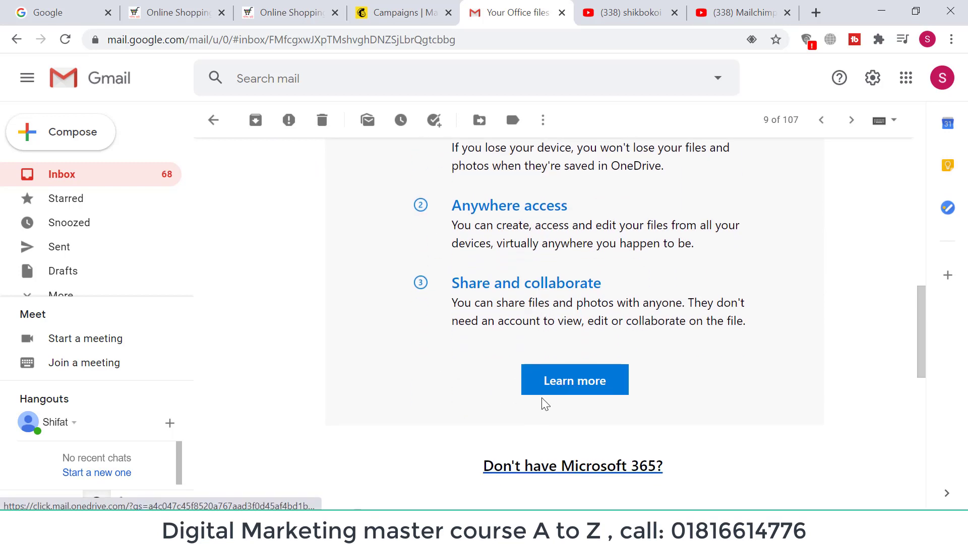
scroll(514, 399, up, 7)
scroll(510, 403, up, 2)
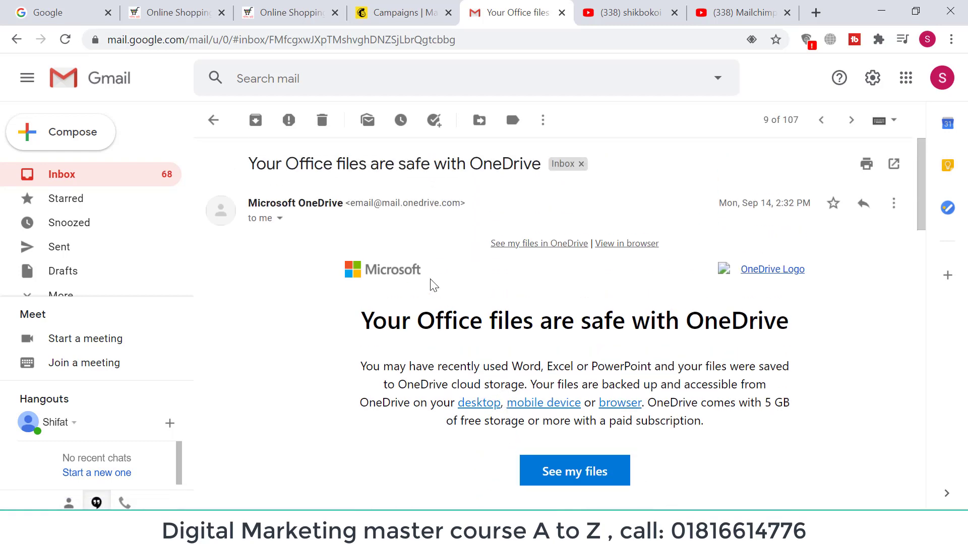
click(61, 180)
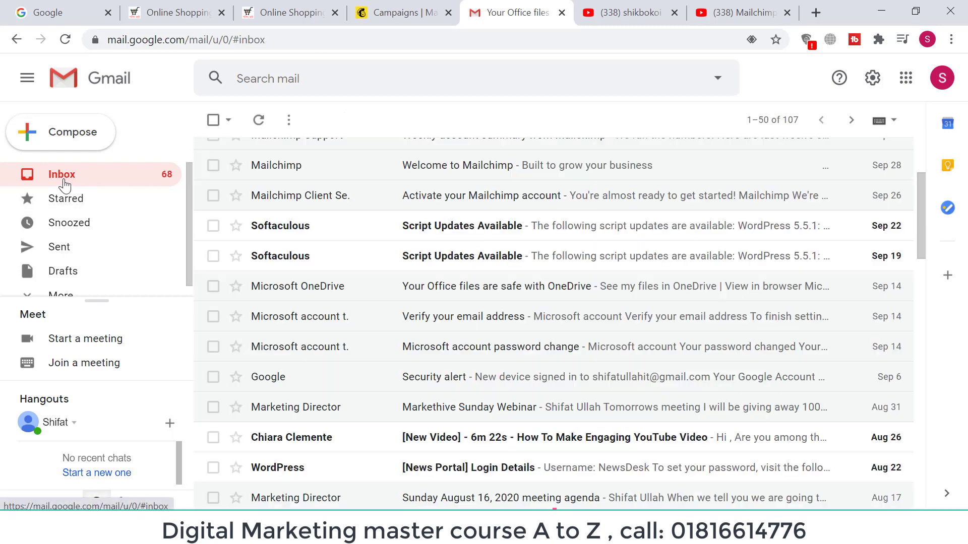
scroll(444, 379, down, 3)
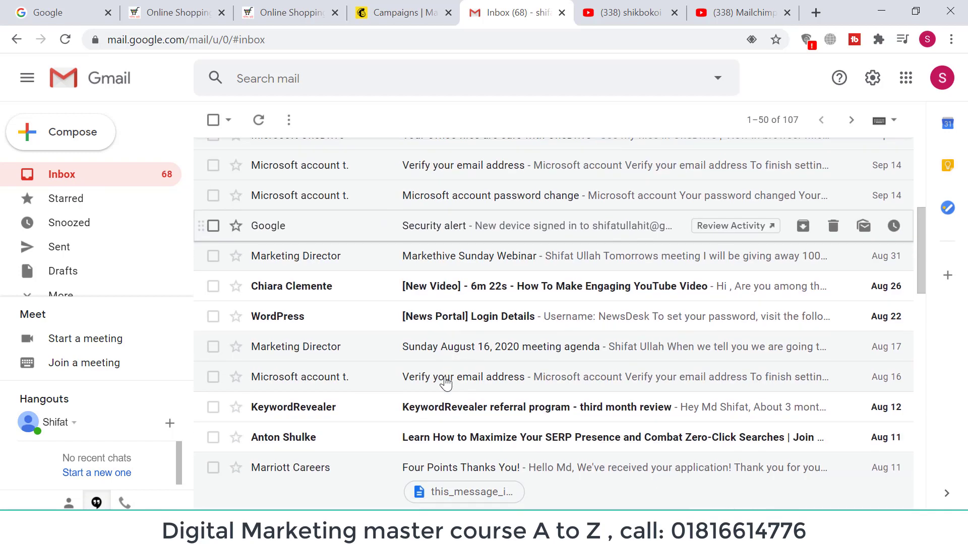
scroll(444, 379, up, 7)
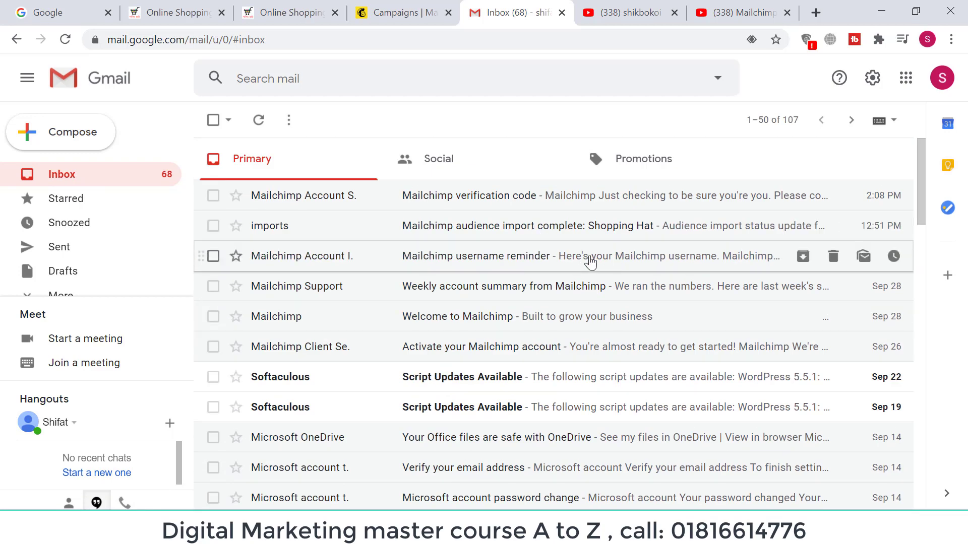
scroll(500, 380, down, 3)
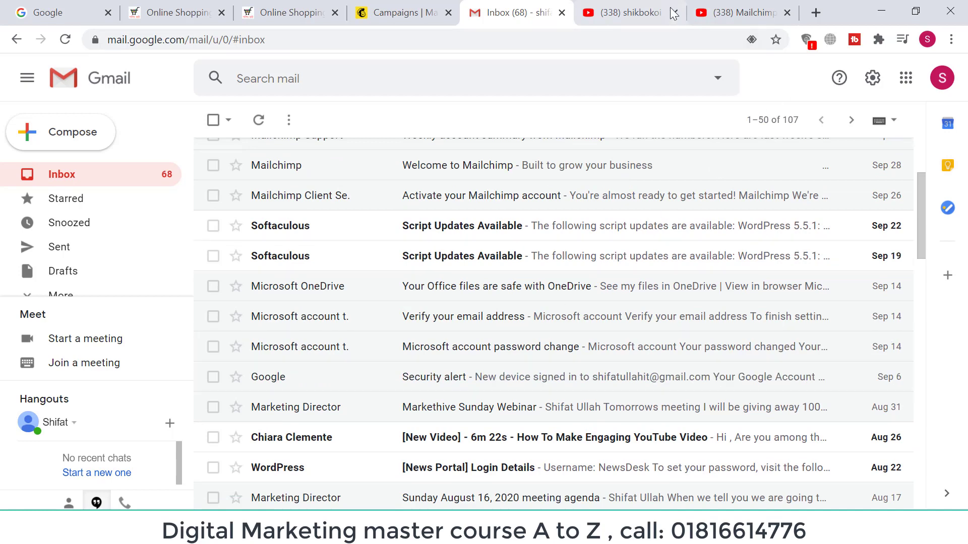
Switch back to Mailchimp, name the regular email campaign "Shopping Hat Discount Offer" and begin creating it.
click(377, 10)
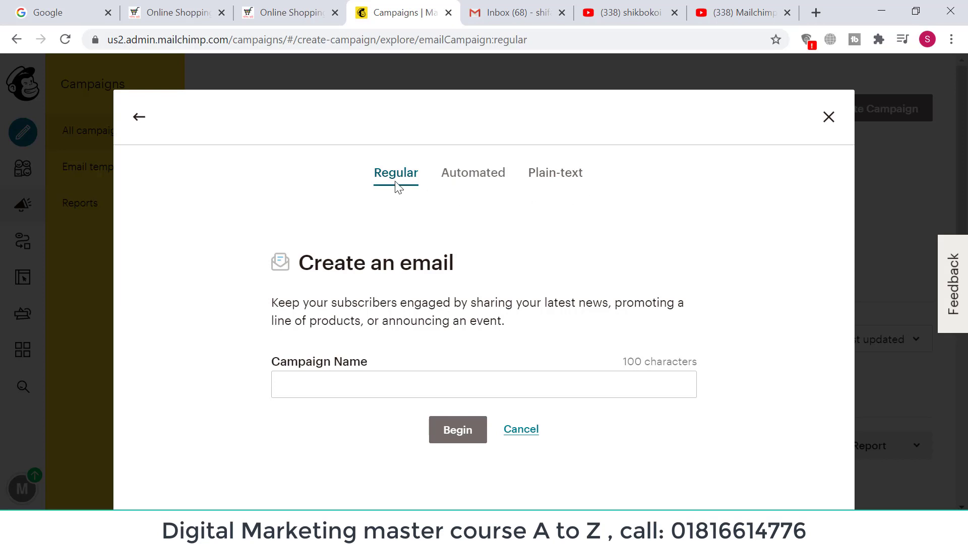
click(340, 384)
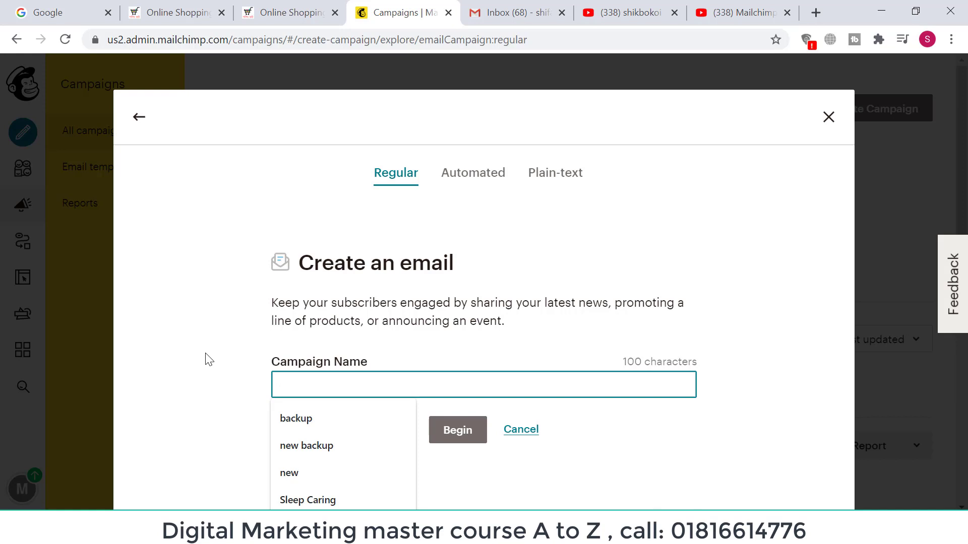
text(Shopping)
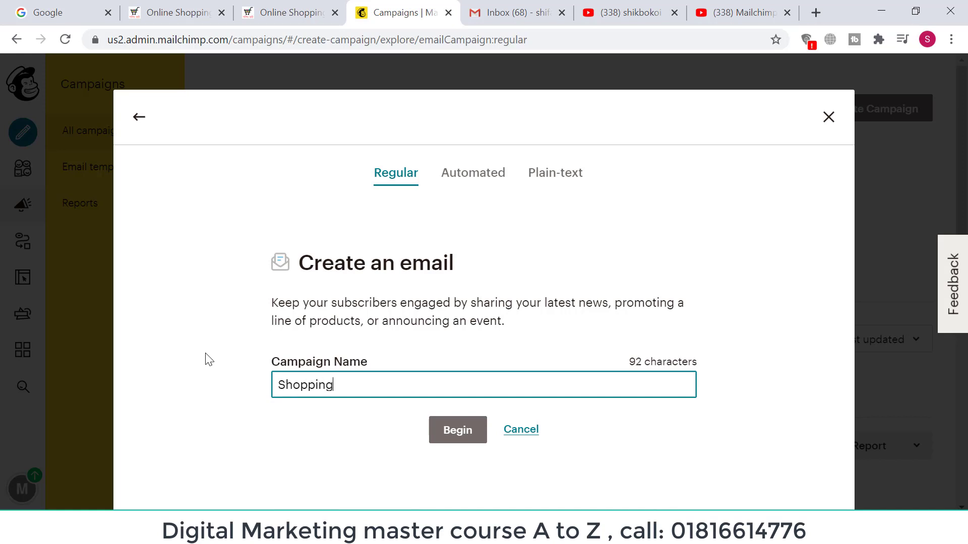
text( Hat Discount Offer)
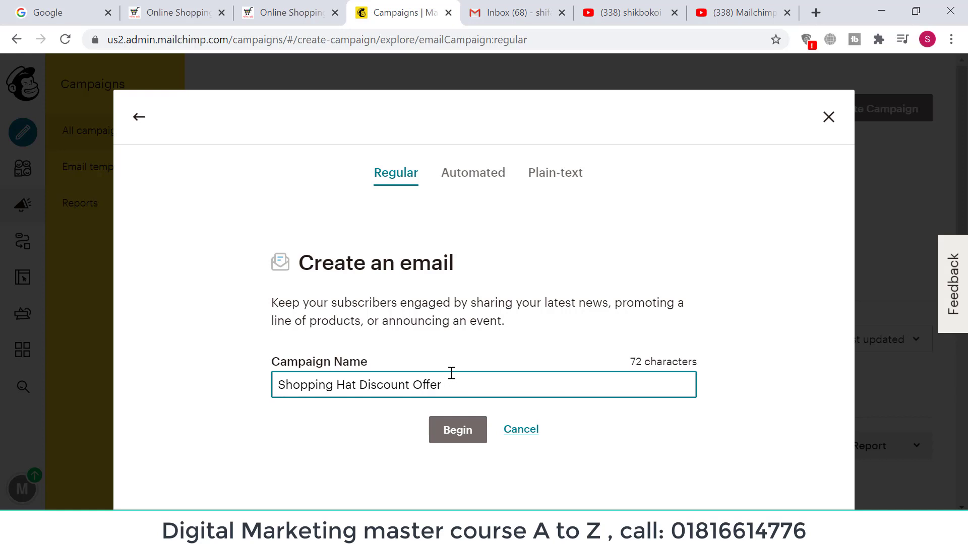
click(456, 439)
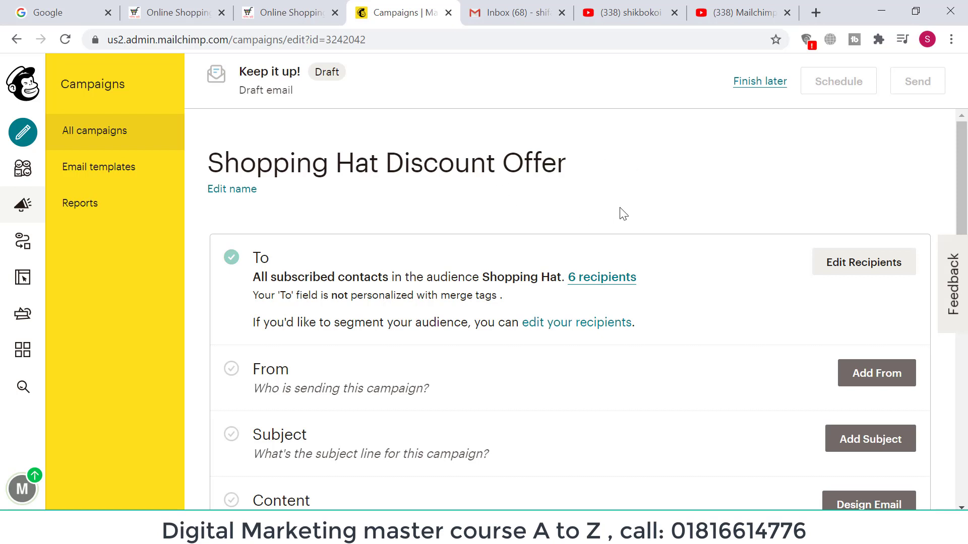
Look over the draft campaign's To, From, Subject and Content sections and open its recipients list.
scroll(558, 241, down, 5)
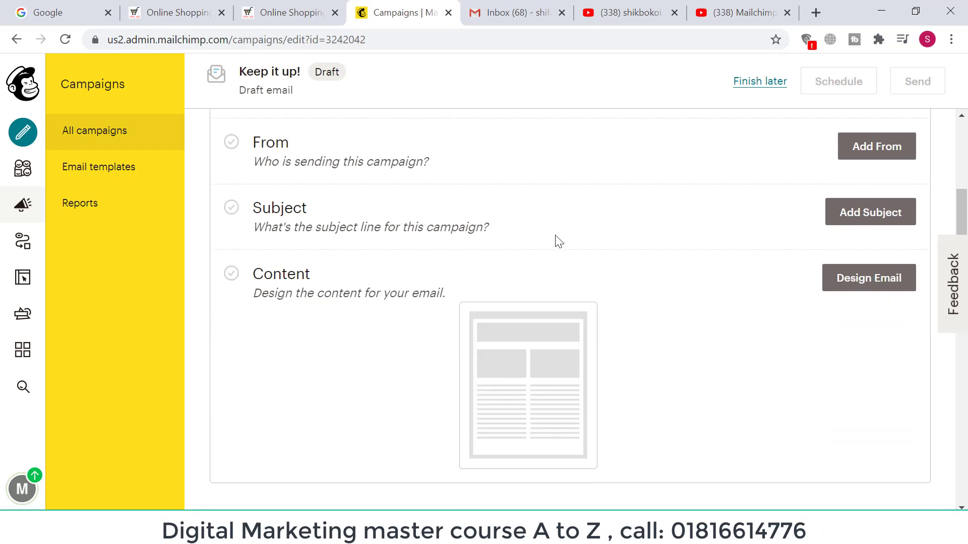
scroll(436, 319, down, 2)
scroll(437, 320, up, 6)
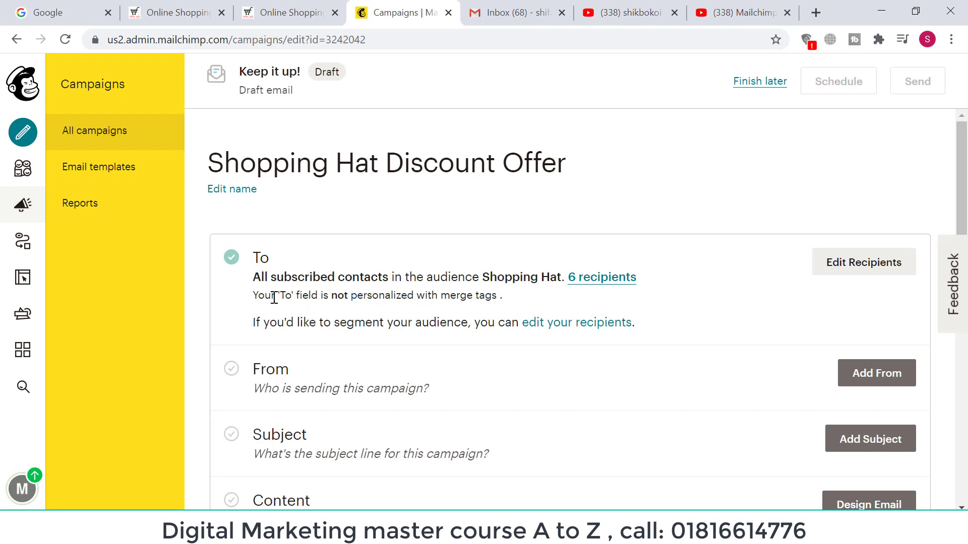
click(605, 283)
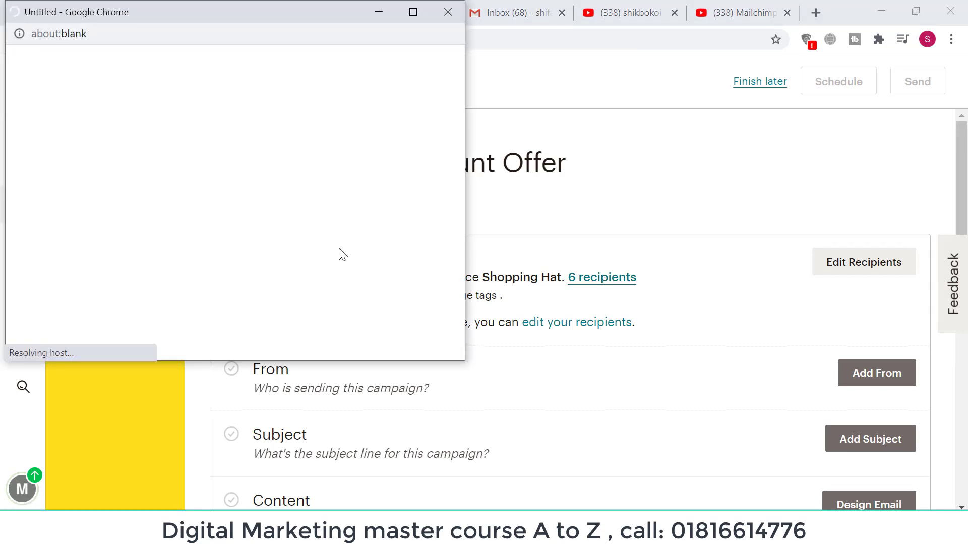
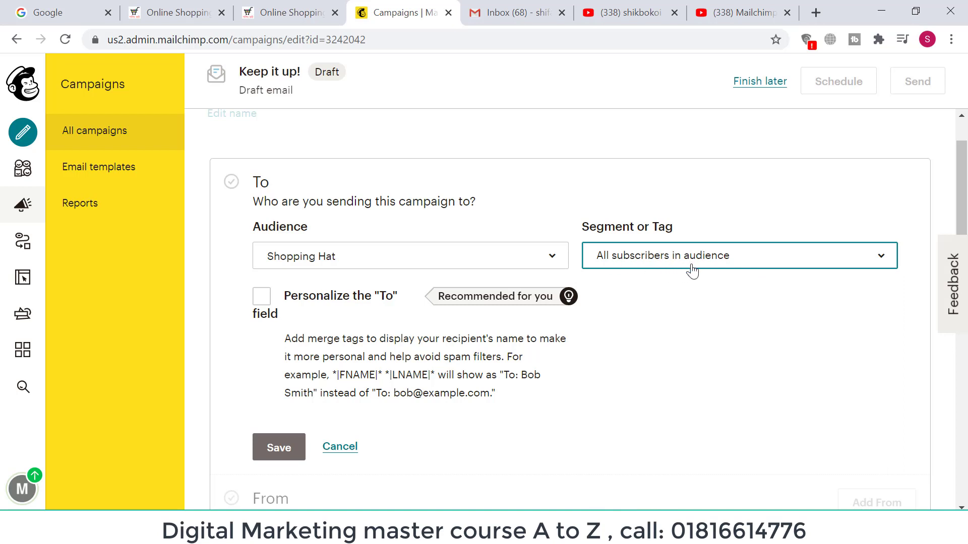
Clear the campaign's audience, then choose Shopping Hat again with all subscribers in the audience as recipients.
click(445, 272)
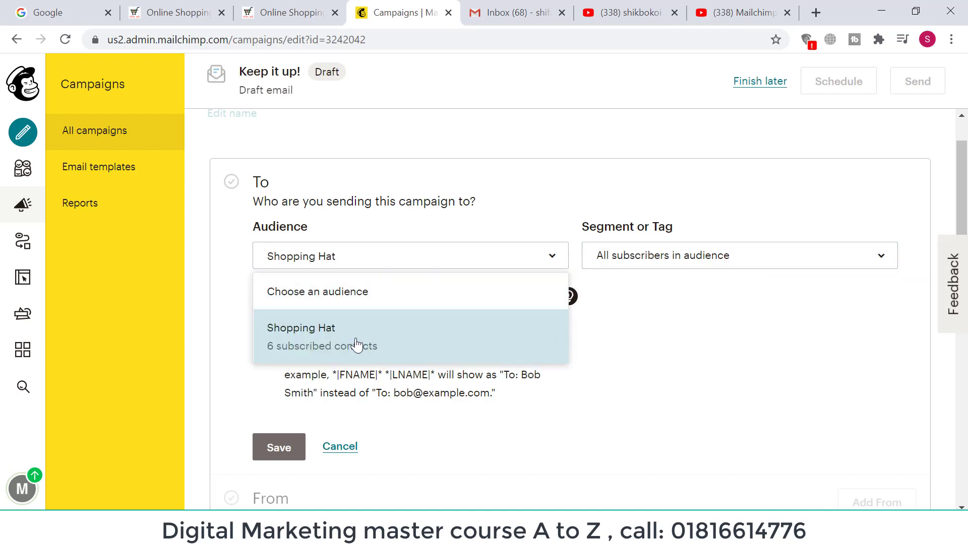
click(353, 304)
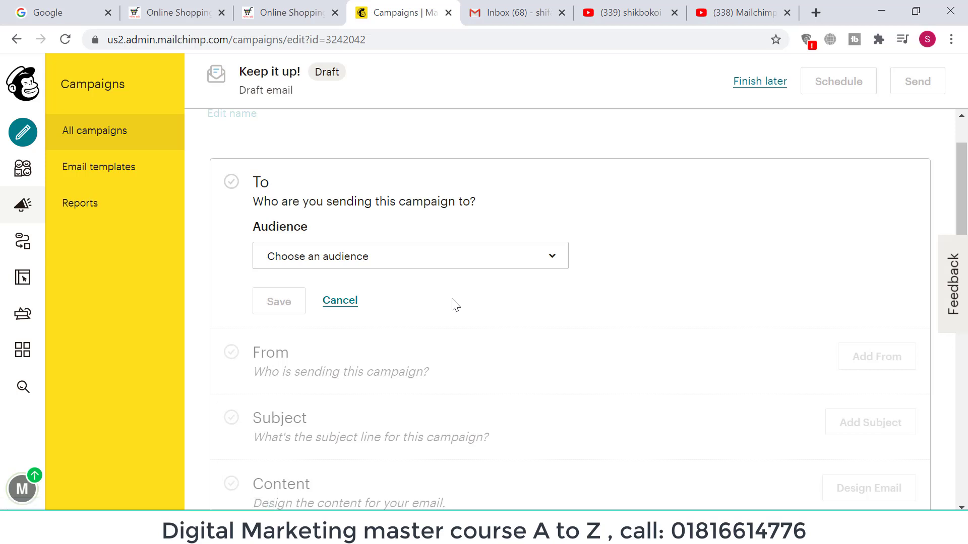
click(467, 264)
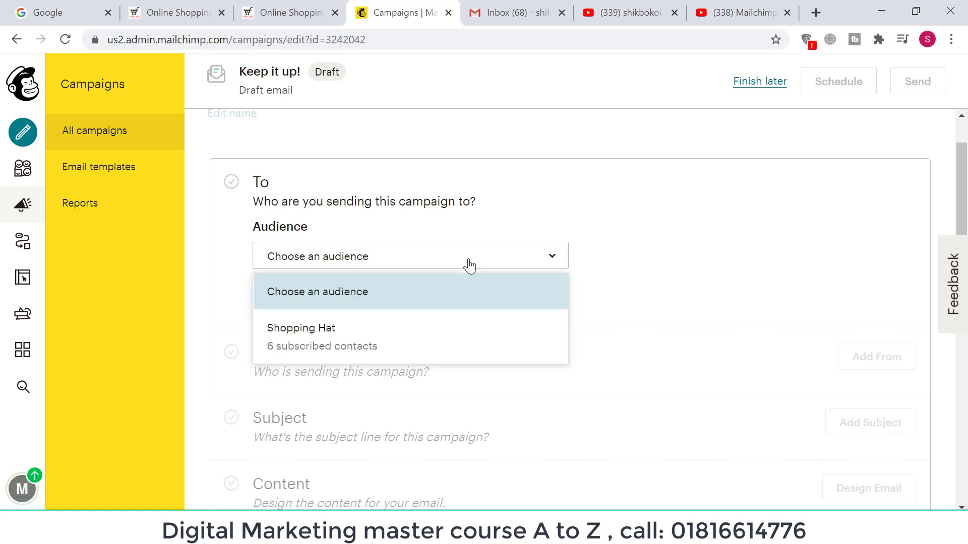
click(407, 343)
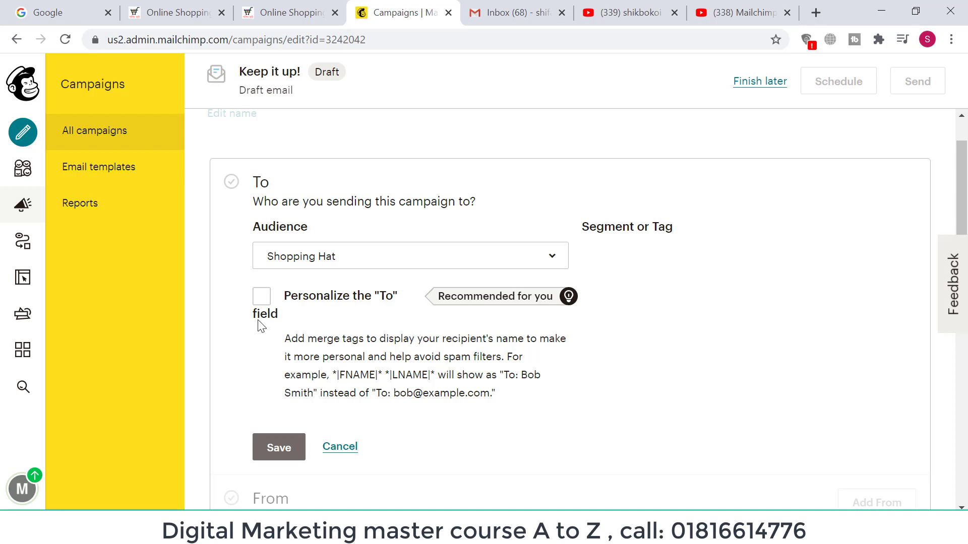
scroll(518, 363, down, 3)
scroll(519, 364, down, 3)
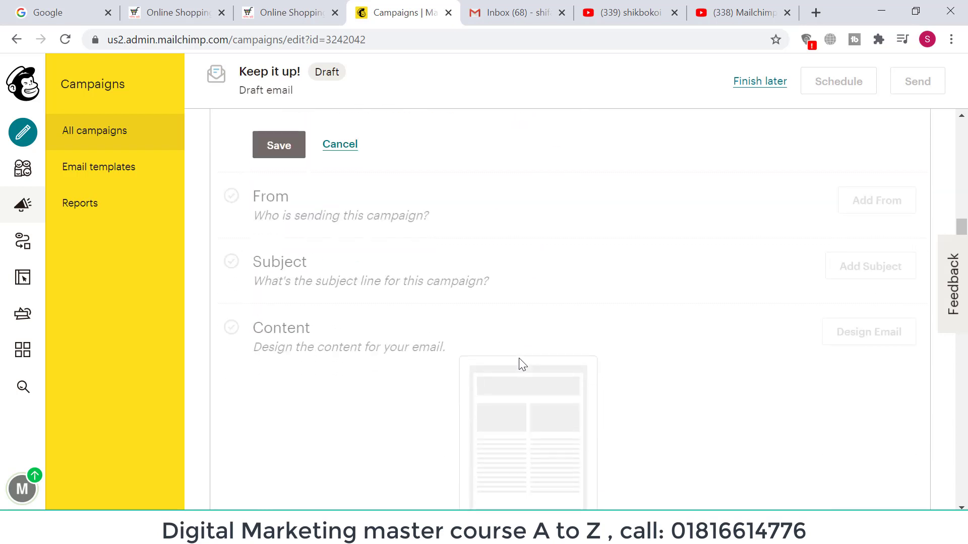
scroll(418, 390, up, 7)
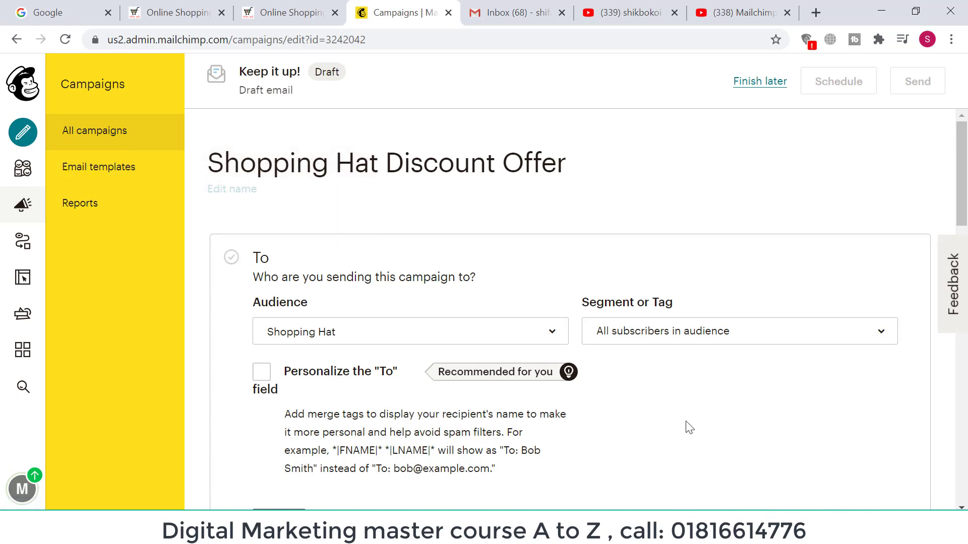
scroll(687, 425, down, 3)
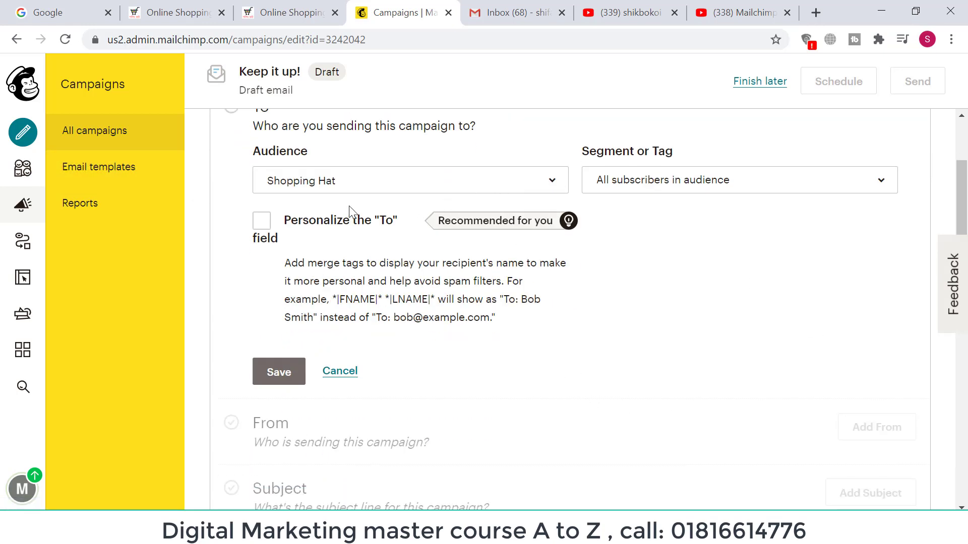
click(547, 191)
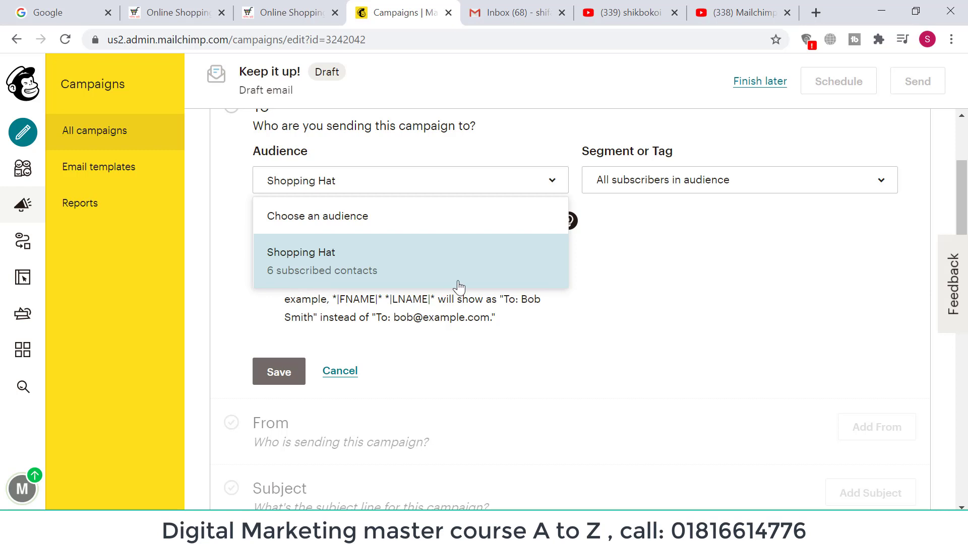
click(281, 273)
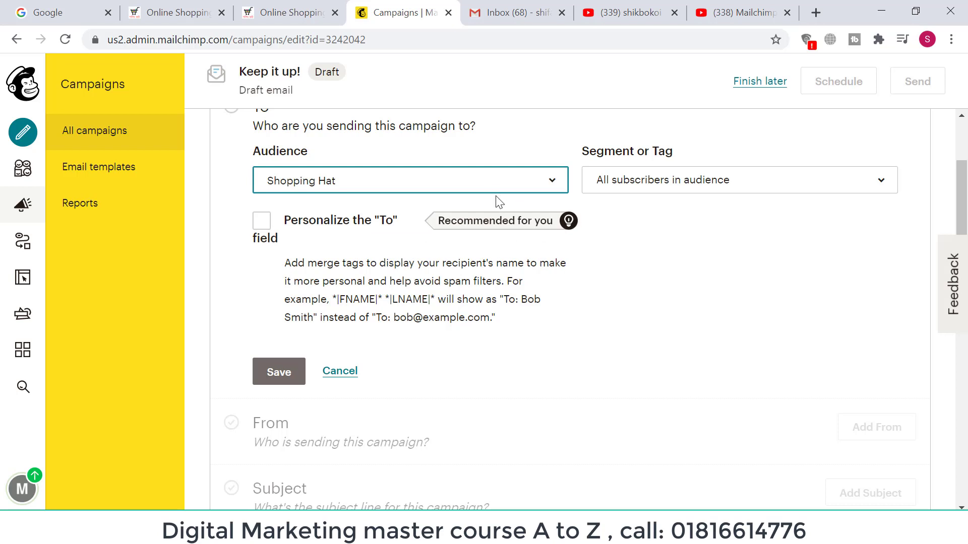
click(673, 531)
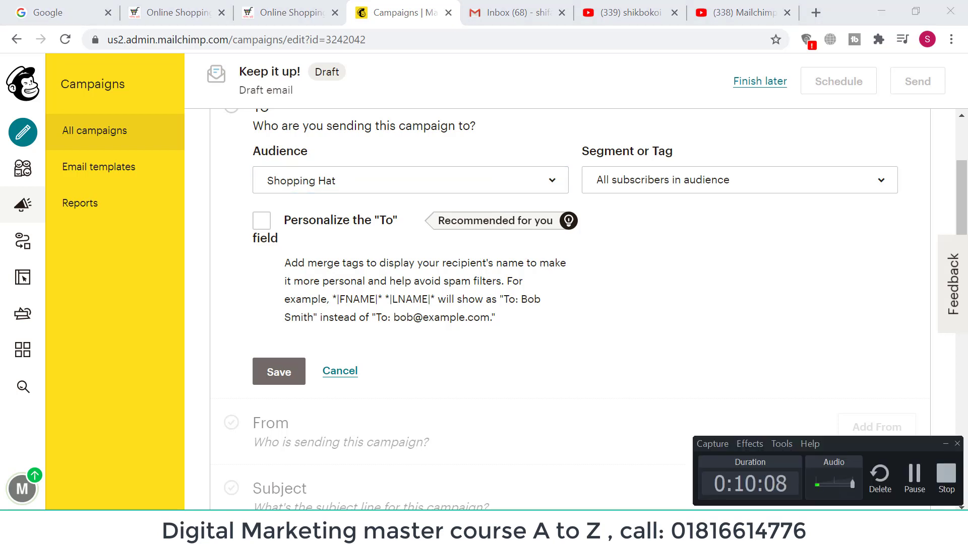
click(915, 476)
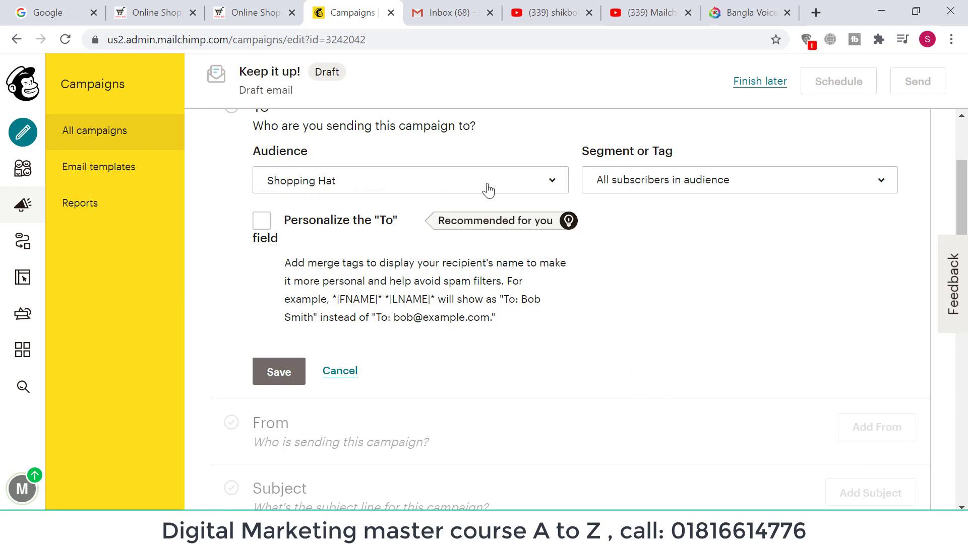
Save the campaign's recipient settings and look over the updated draft.
click(279, 374)
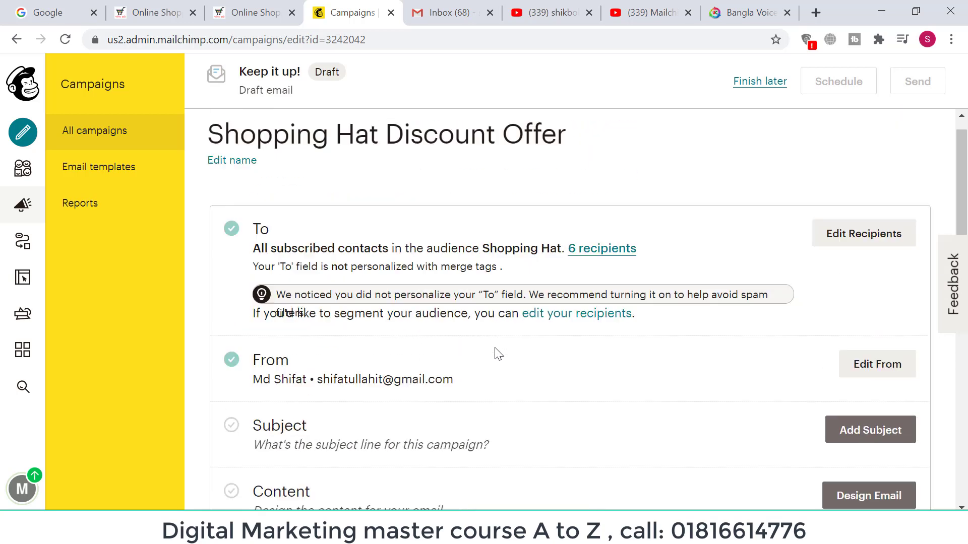
scroll(495, 348, up, 1)
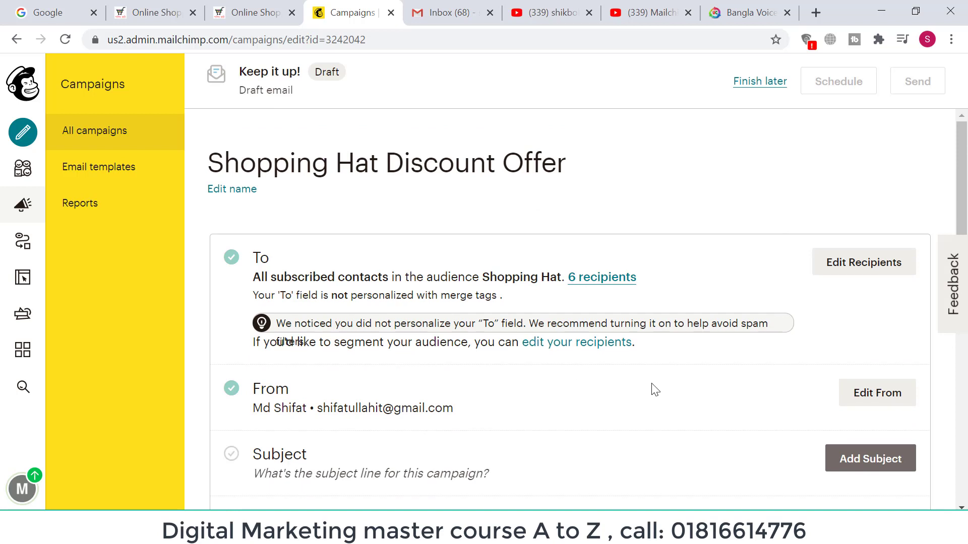
scroll(323, 403, down, 2)
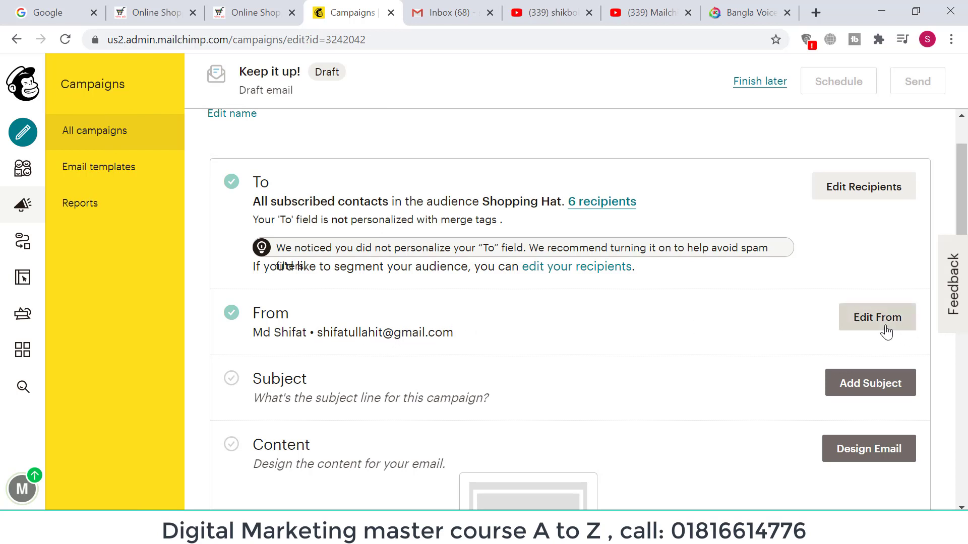
Check the campaign's sender e-mail, then switch to Gmail and examine the sender name and address on the Mailchimp verification email.
drag(321, 333, 453, 332)
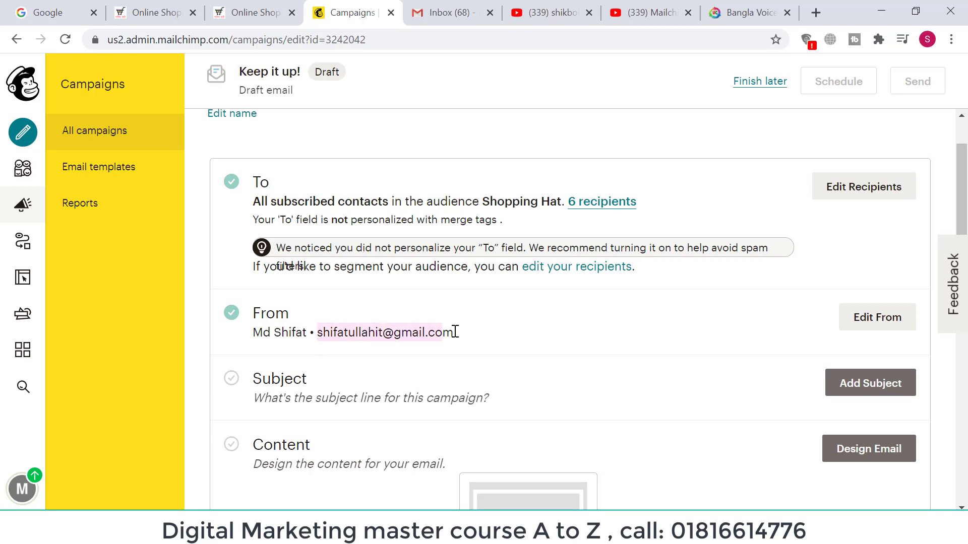
click(449, 12)
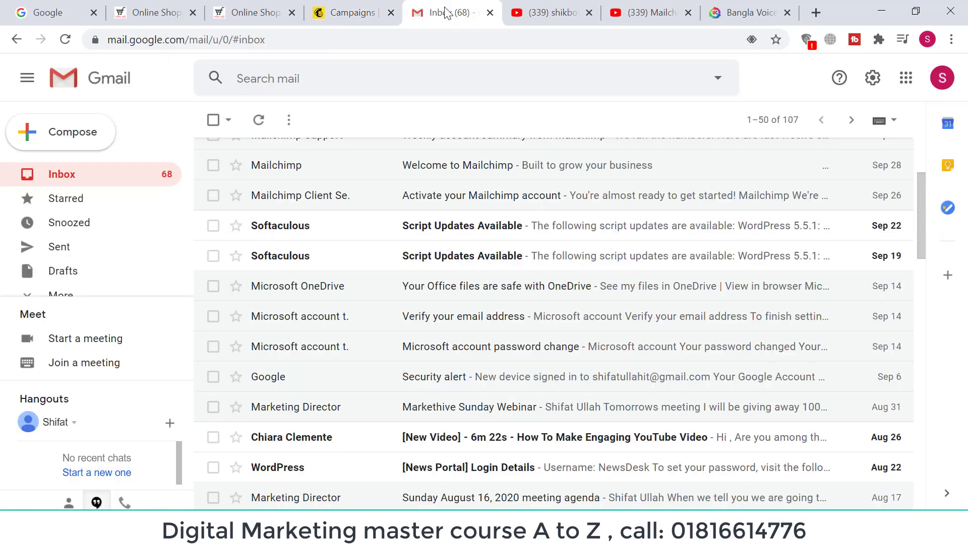
scroll(496, 286, up, 3)
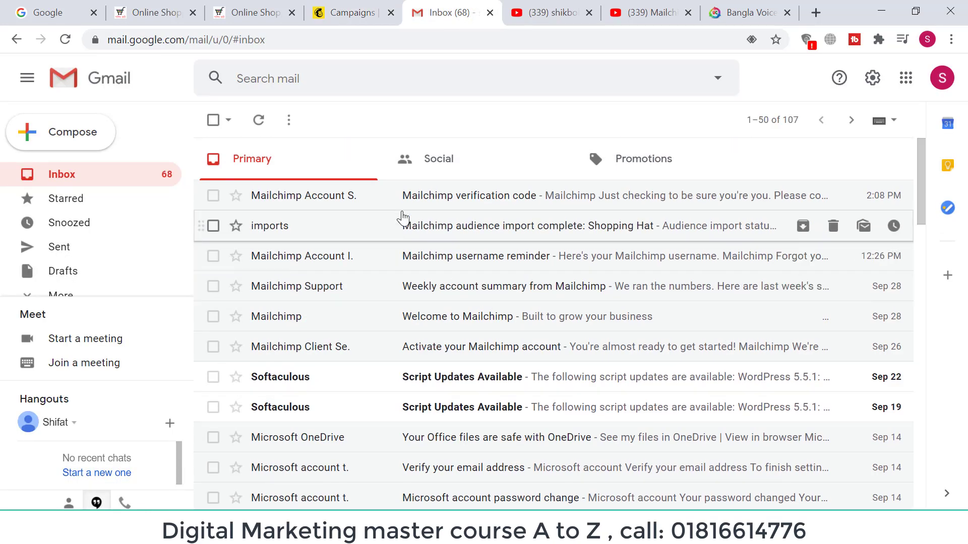
click(420, 197)
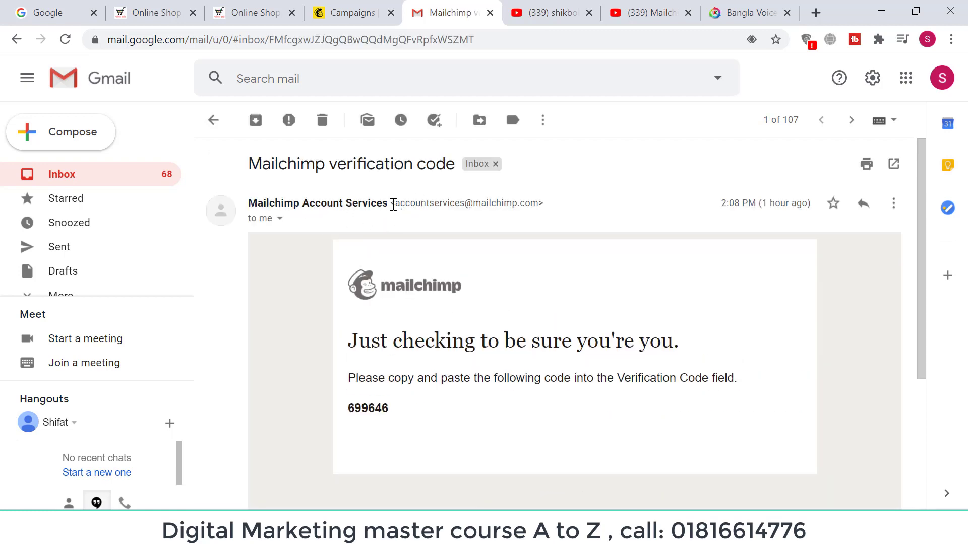
drag(391, 203, 546, 207)
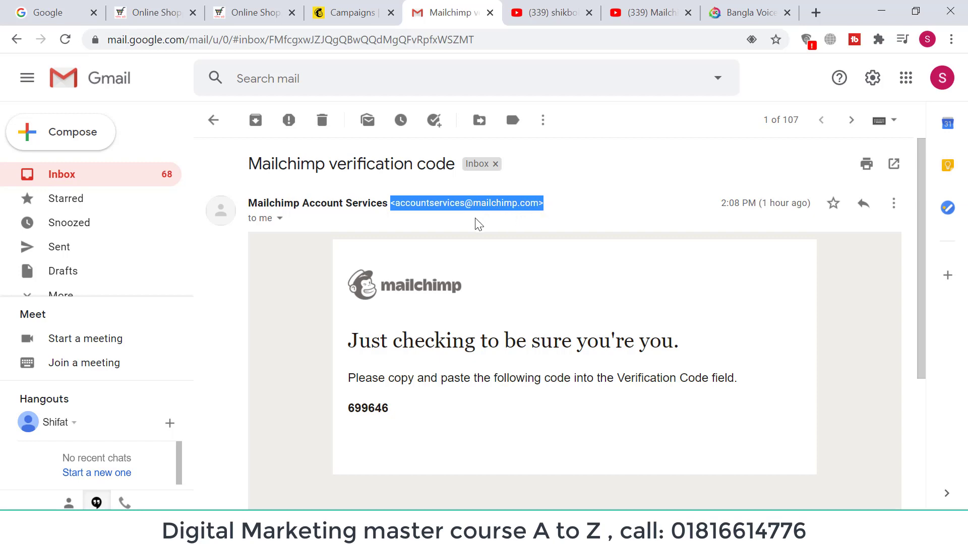
click(452, 222)
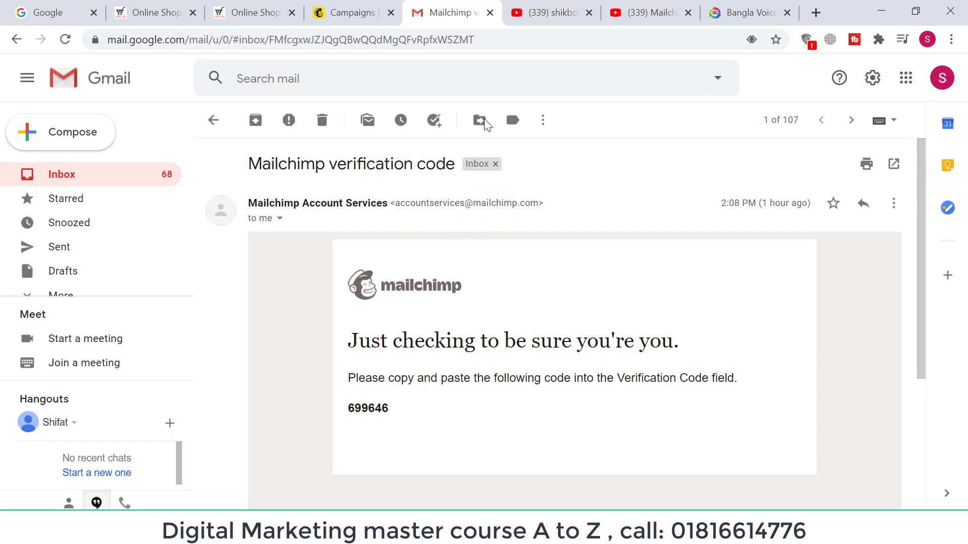
Return to Mailchimp, set the campaign's From name to "Shopping Hat" with the existing sender e-mail, and save it.
click(348, 12)
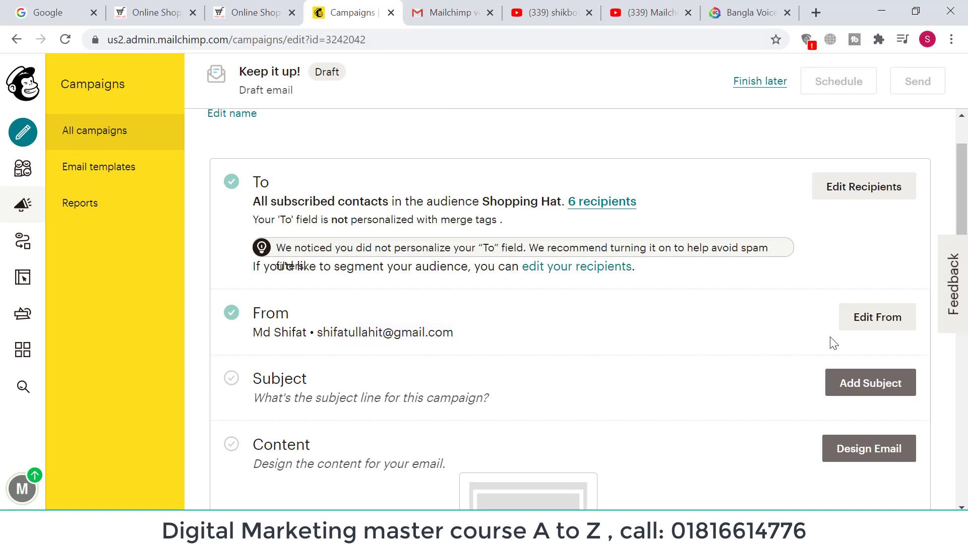
click(883, 322)
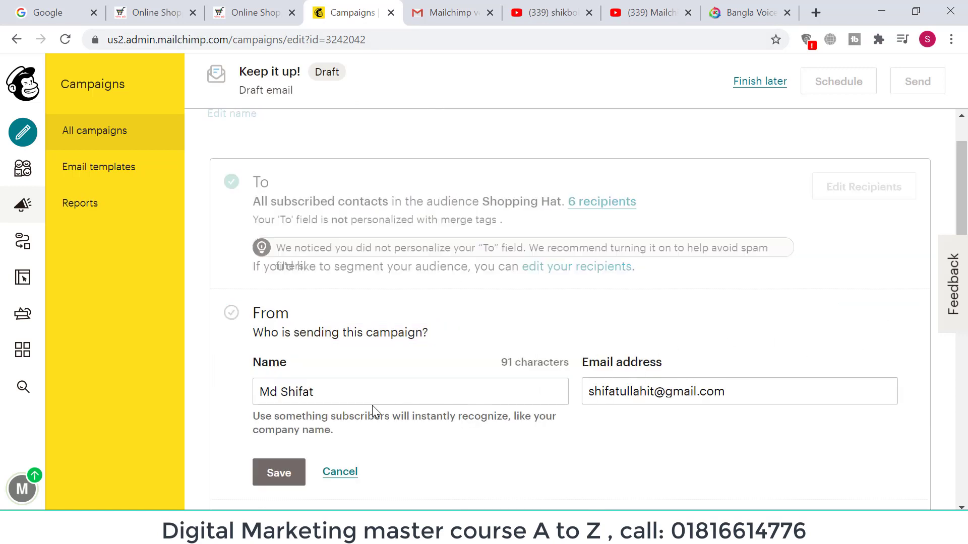
drag(460, 393, 210, 389)
text(Shoppi)
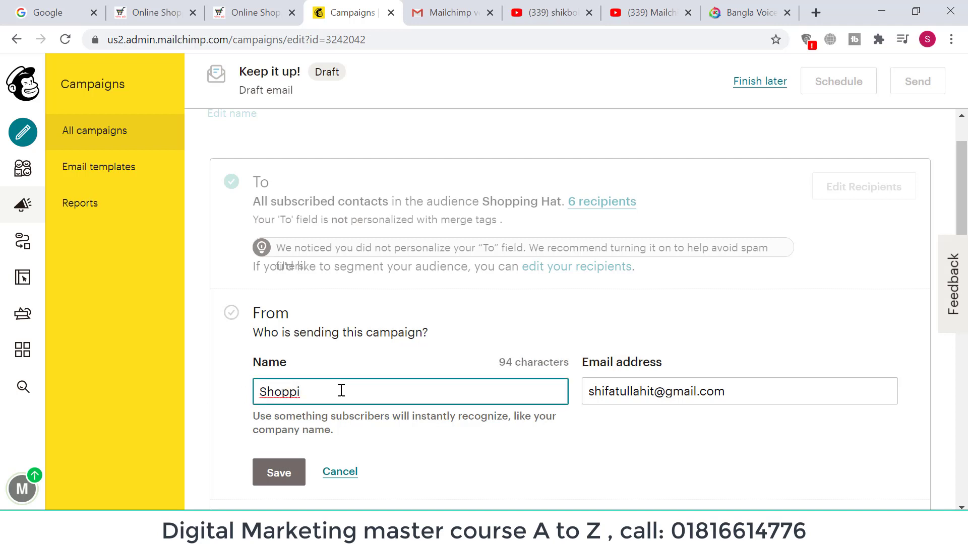
text(ng Hat)
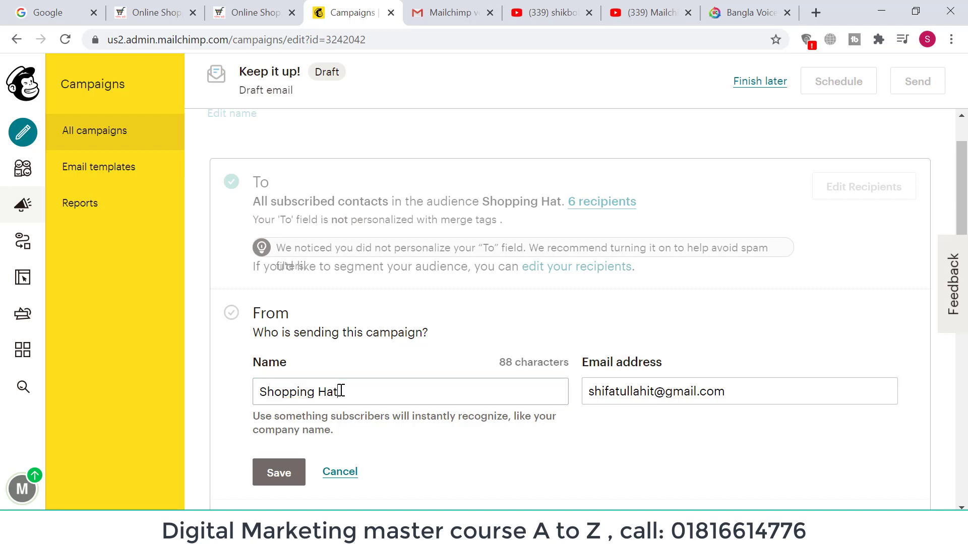
key(Tab)
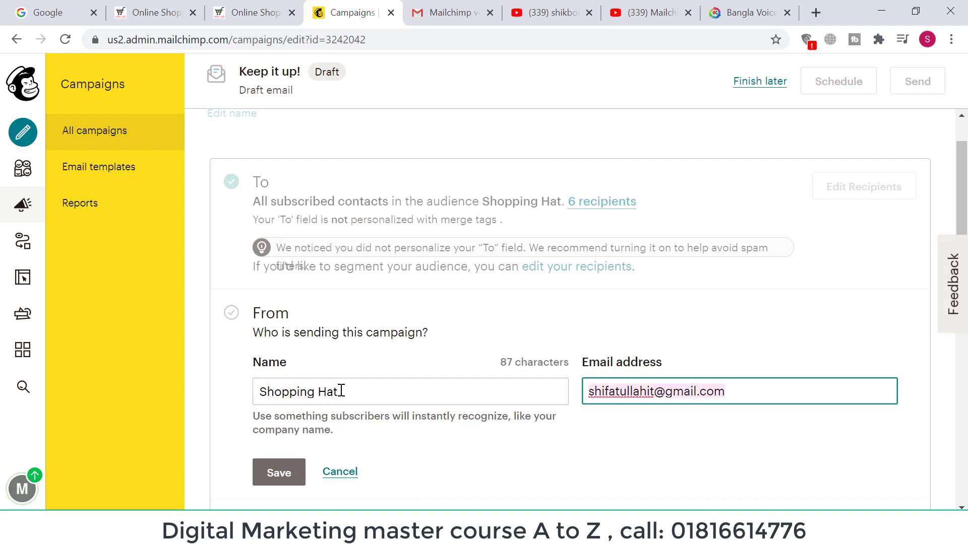
click(748, 401)
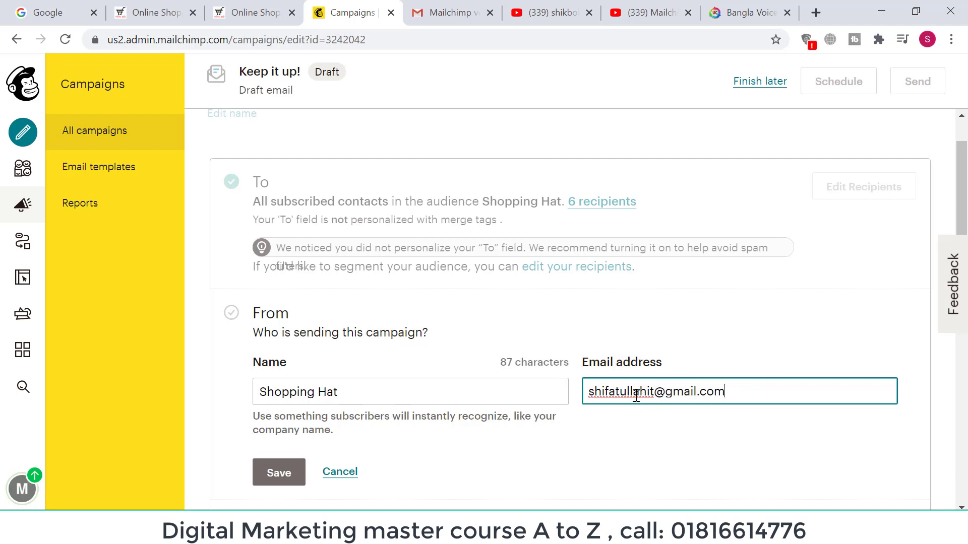
click(397, 398)
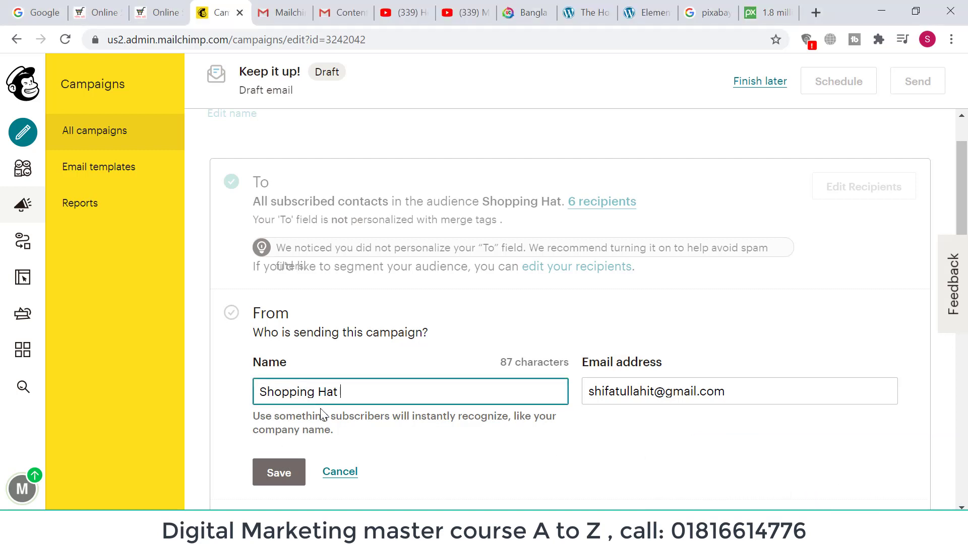
click(752, 398)
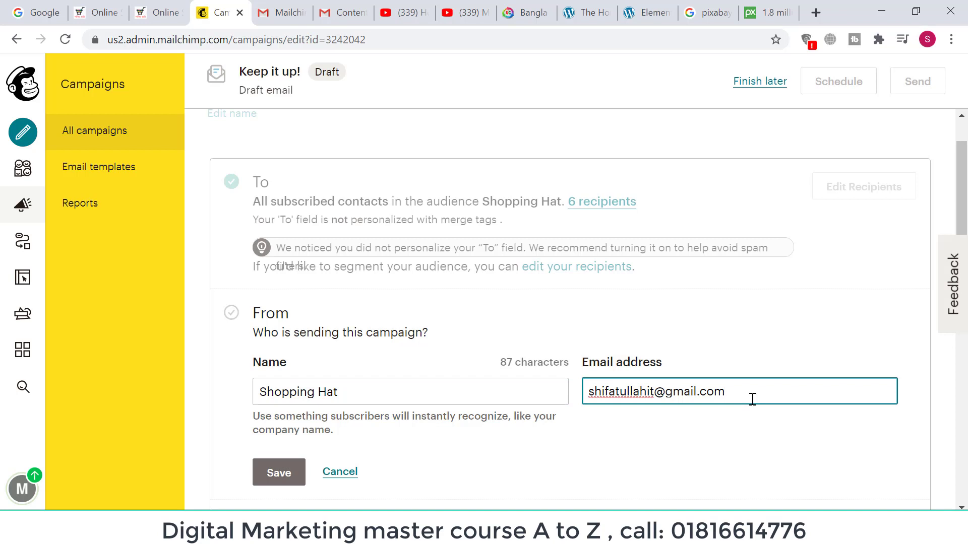
click(283, 479)
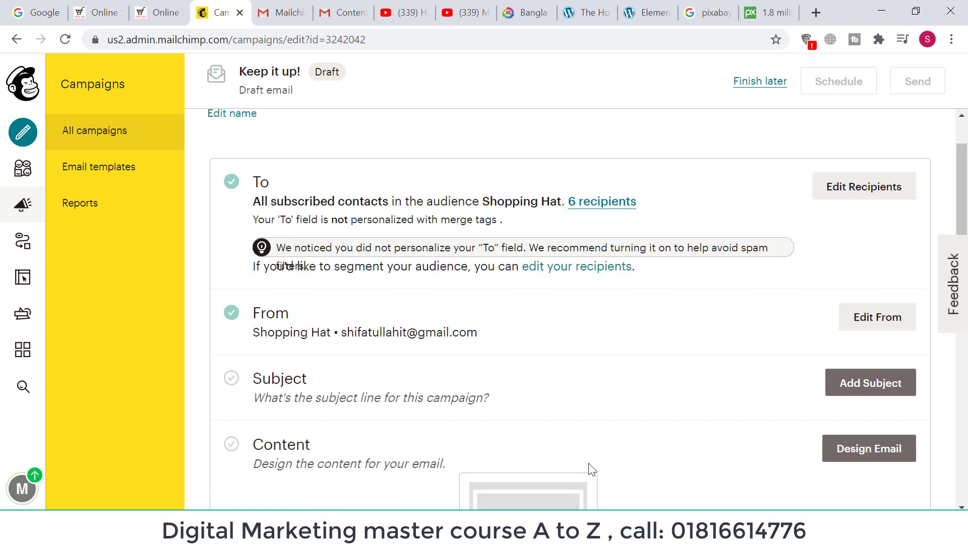
Switch to Gmail and examine the subject line of the Mailchimp verification email as an example, returning to Mailchimp.
click(873, 384)
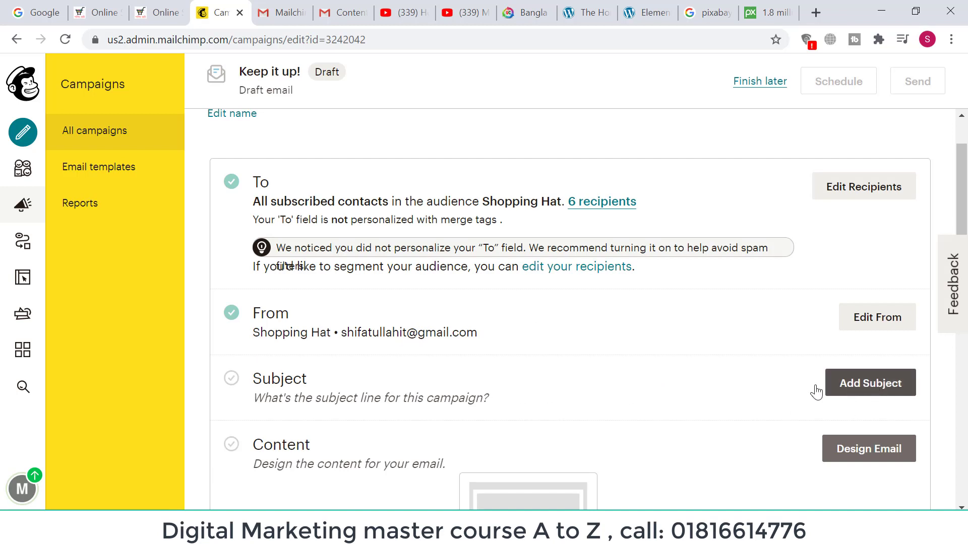
click(343, 16)
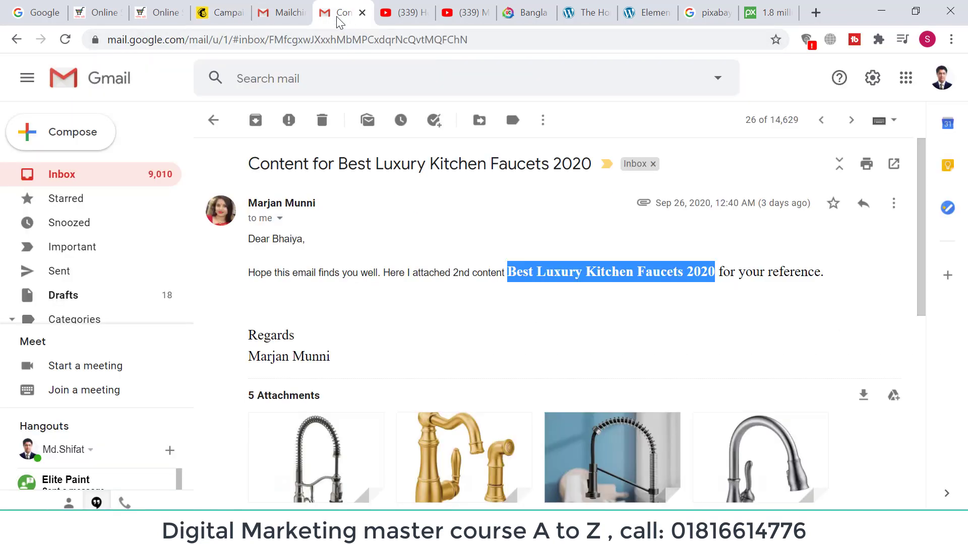
click(285, 16)
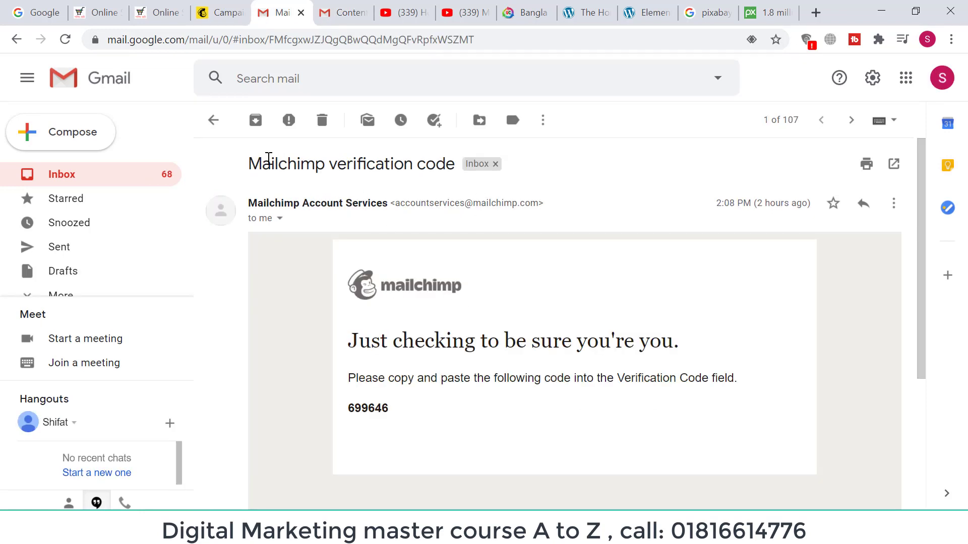
drag(249, 165, 456, 164)
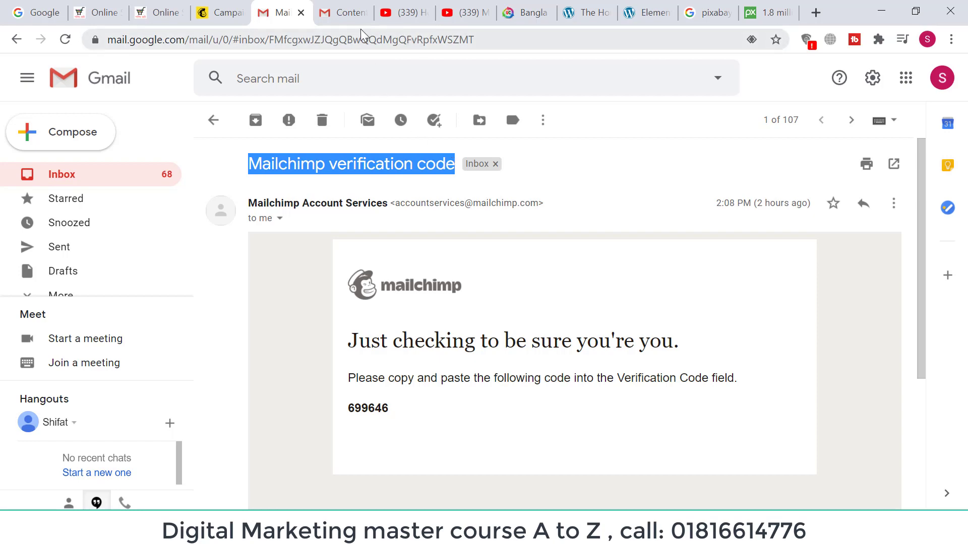
click(222, 14)
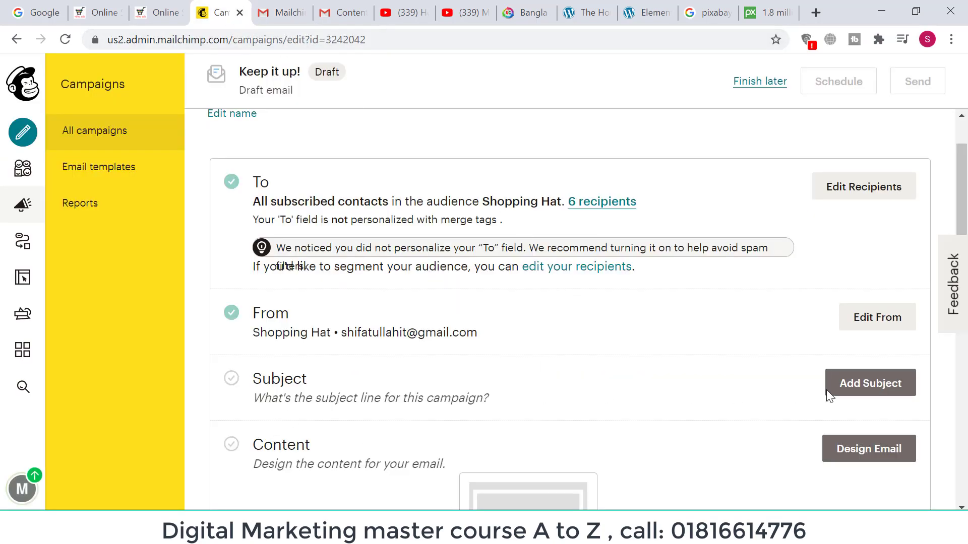
Open the campaign's subject section for editing and look over its Subject and Preview Text fields.
click(888, 391)
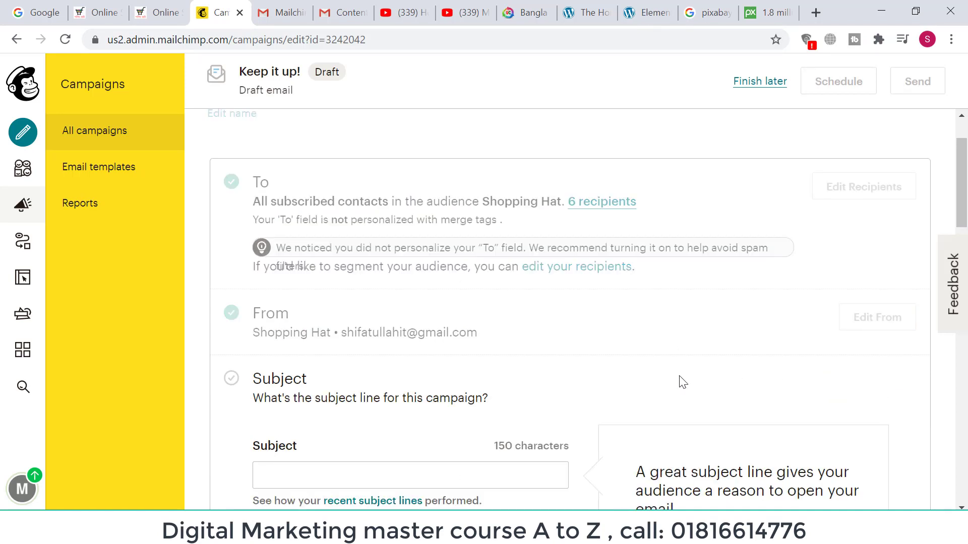
scroll(680, 379, down, 3)
scroll(679, 376, down, 2)
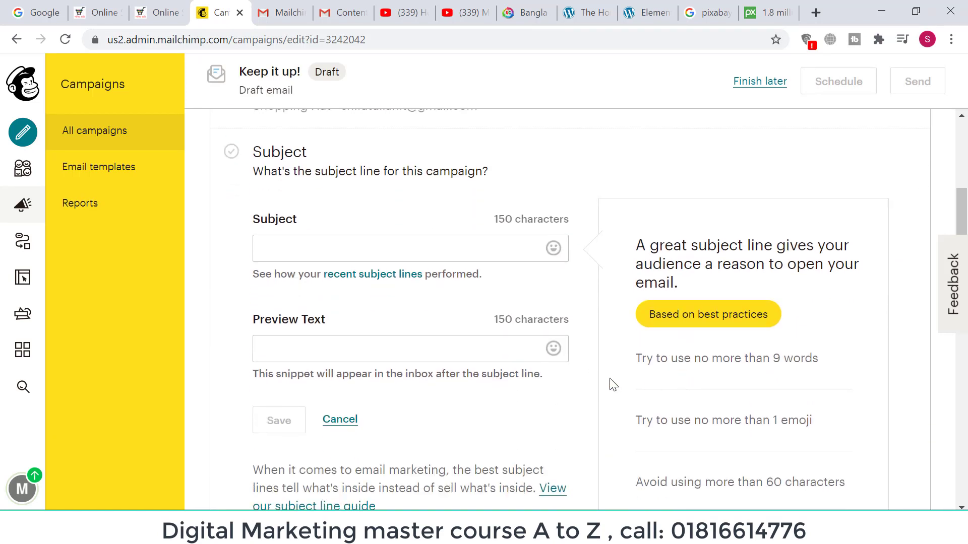
click(360, 257)
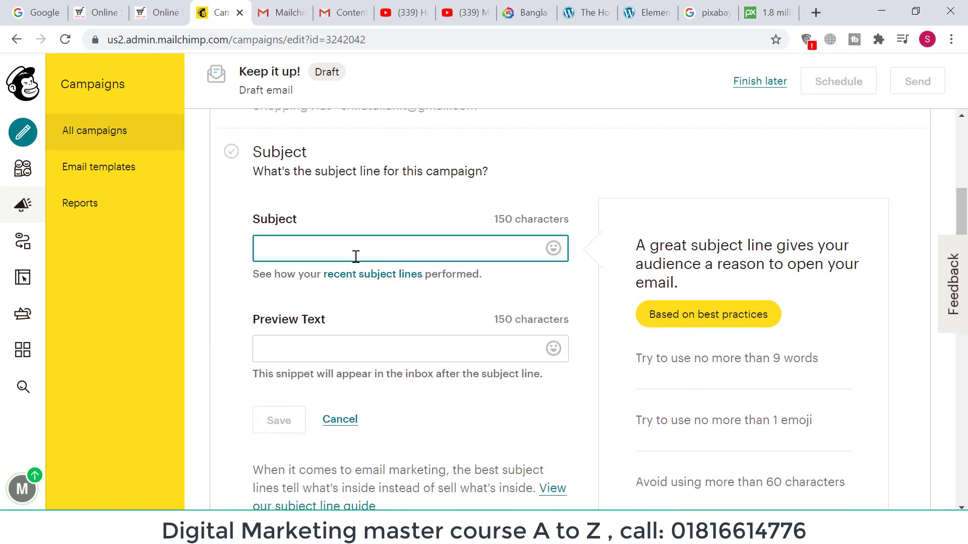
click(338, 351)
click(316, 247)
Look over the Bengali promotional lines in the Notepad notes and browse the Shopping Hat website's home page in the browser.
click(202, 533)
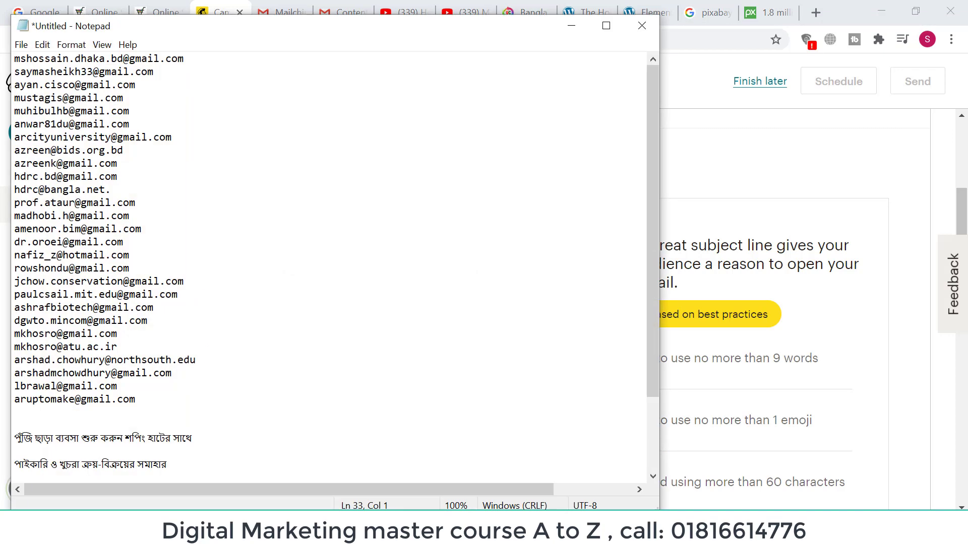
scroll(414, 426, down, 3)
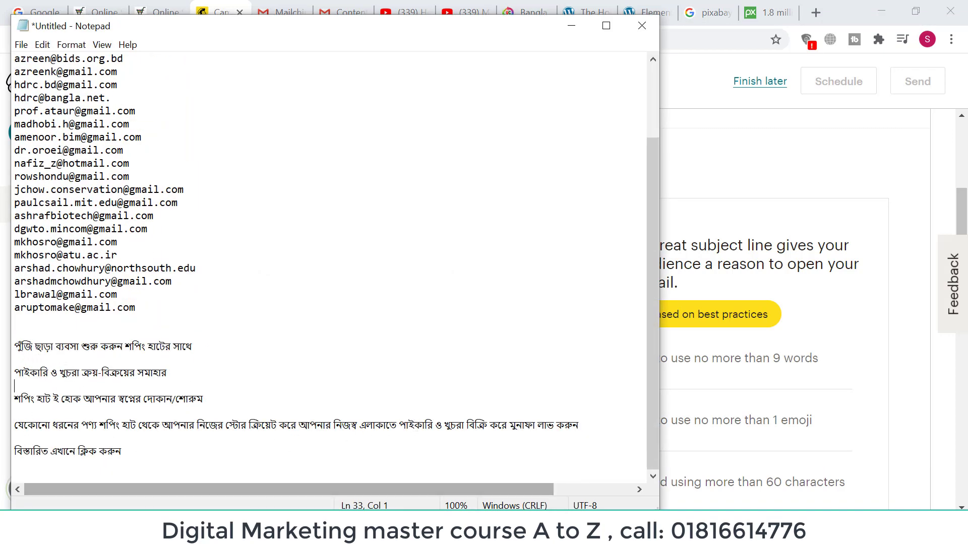
click(446, 532)
click(98, 12)
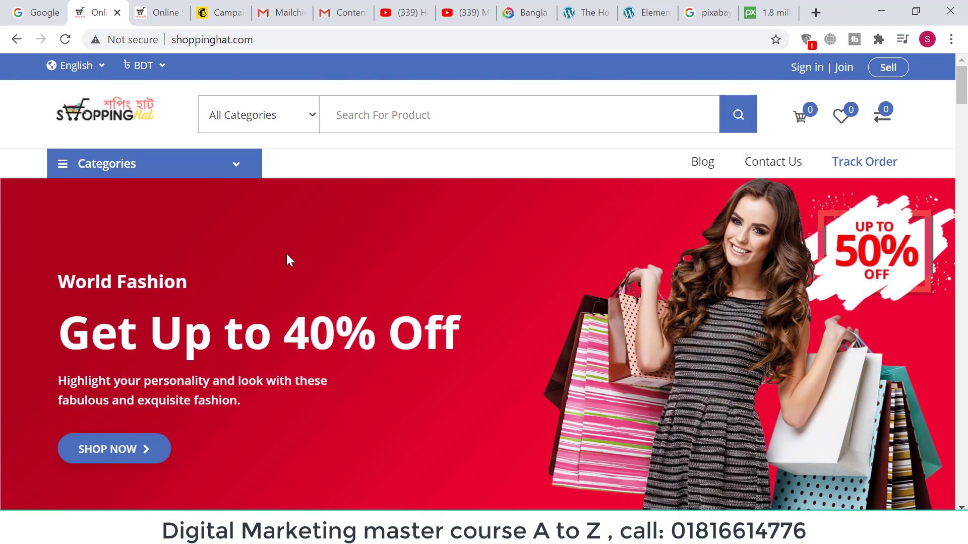
scroll(477, 280, down, 20)
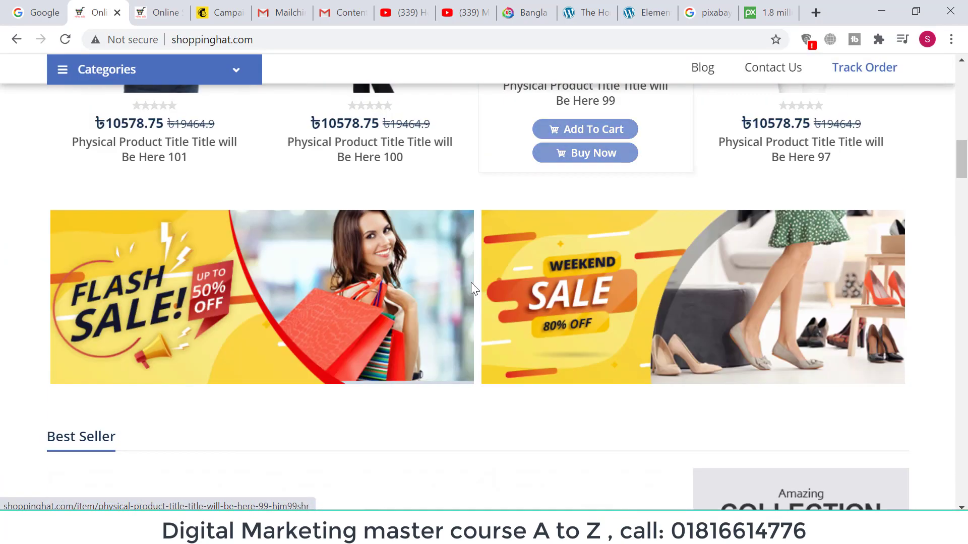
scroll(452, 295, up, 20)
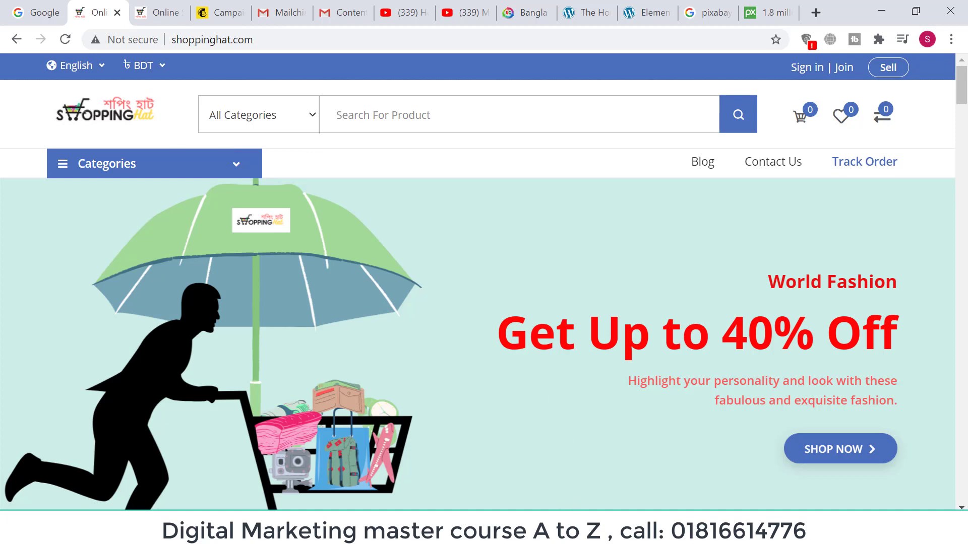
Copy "পুঁজি ছাড়া ব্যবসা শুরু করুন শপিং হাটের সাথে" from the Notepad notes into the Mailchimp campaign's Subject.
click(558, 532)
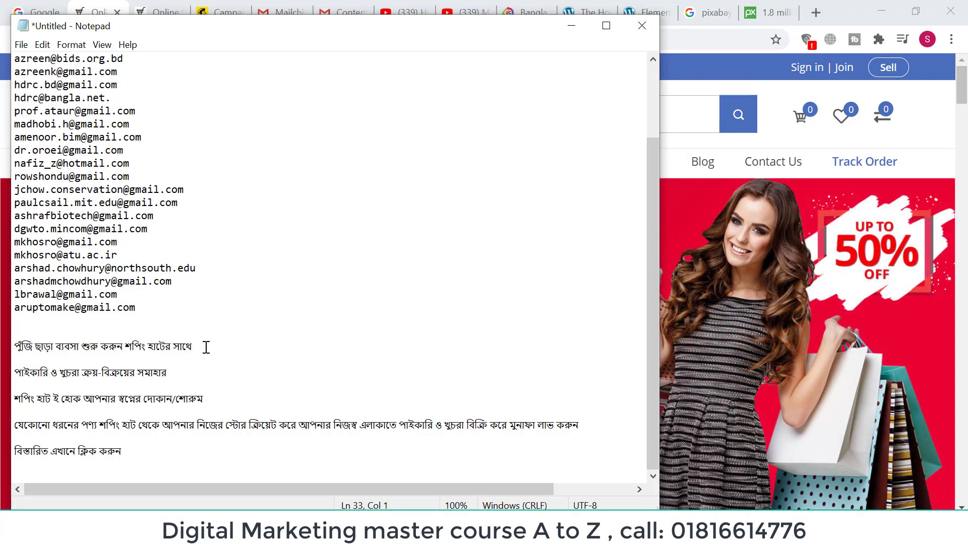
drag(205, 346, 15, 349)
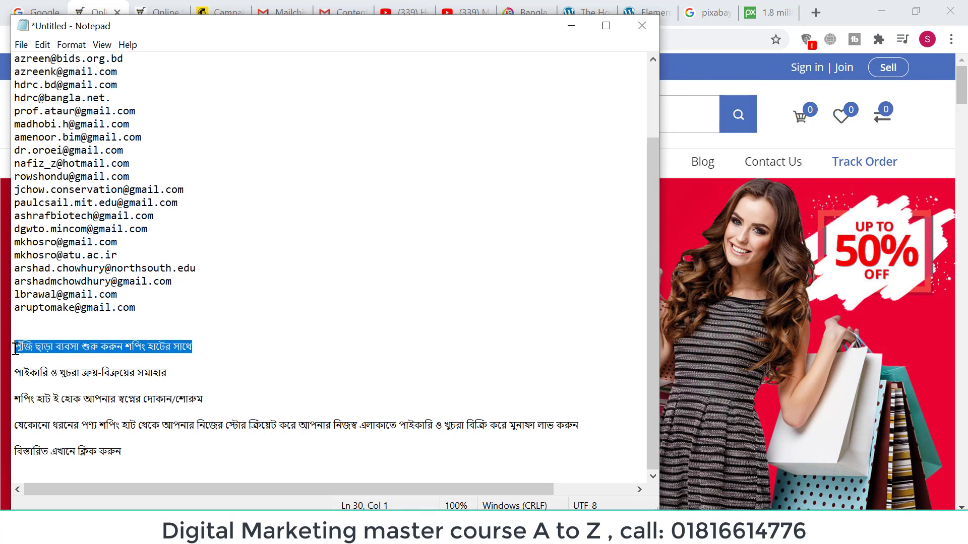
right_click(90, 348)
click(159, 185)
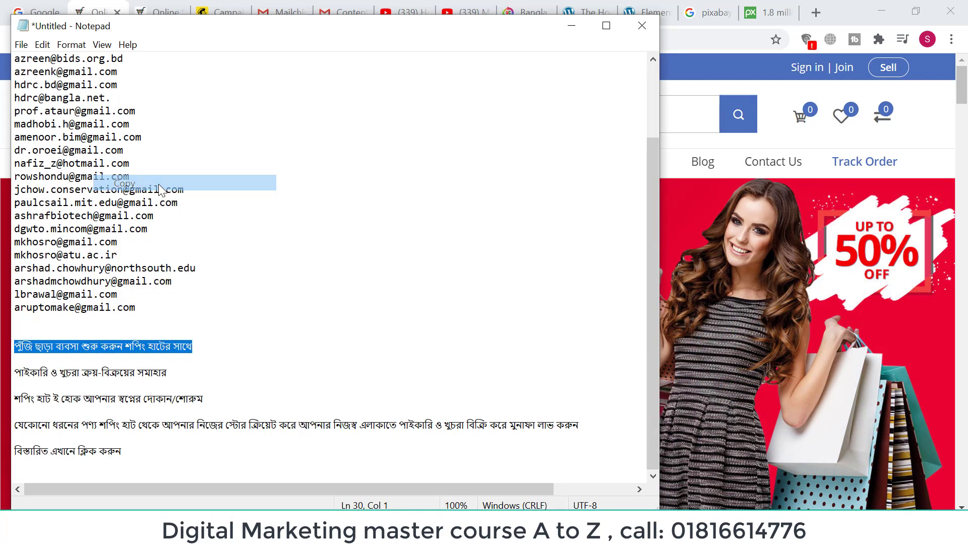
click(841, 8)
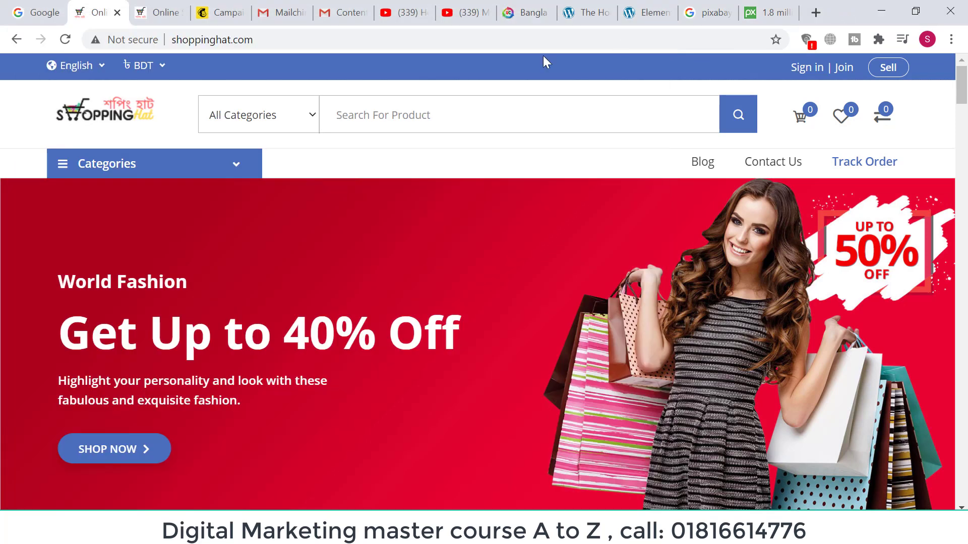
click(220, 13)
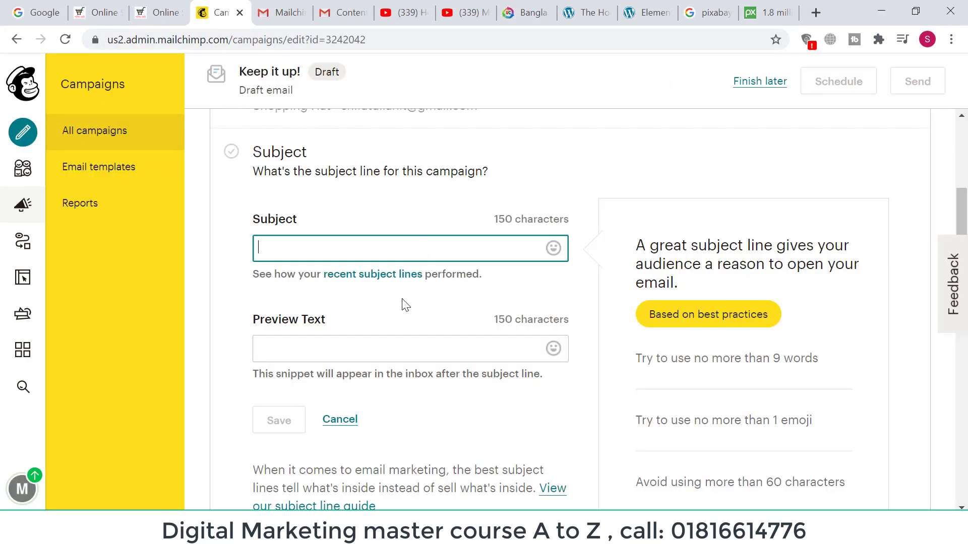
right_click(316, 245)
click(359, 364)
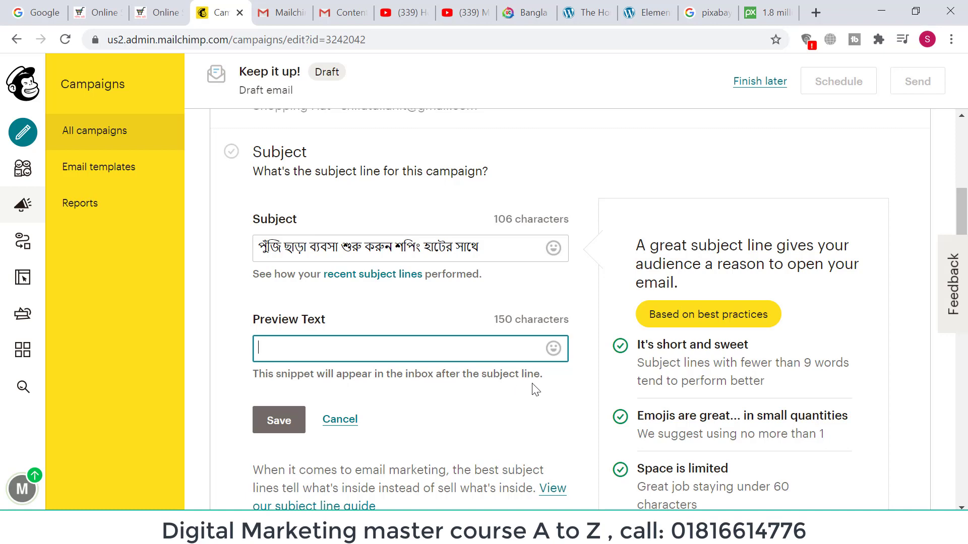
Switch to Gmail and examine how preview snippets follow the subject lines in the inbox.
click(343, 13)
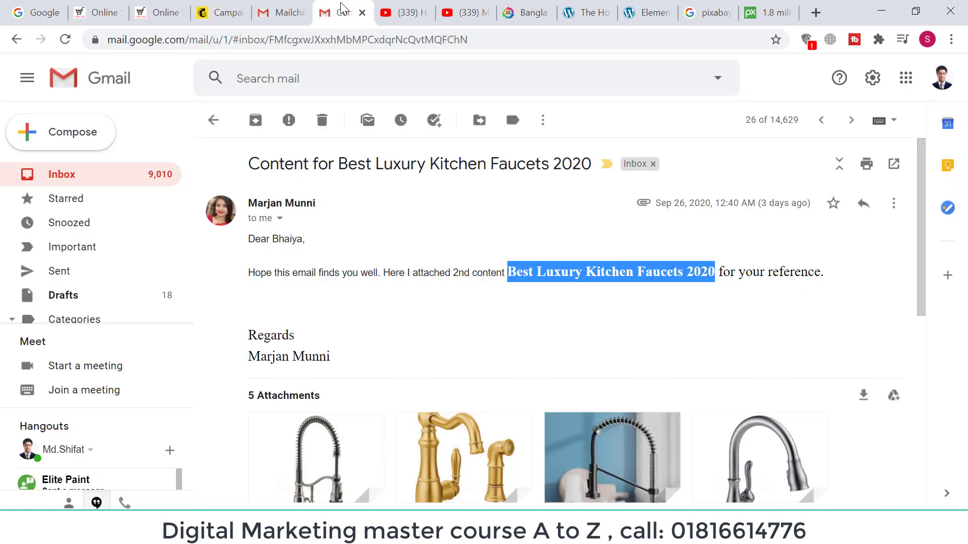
click(283, 15)
click(69, 177)
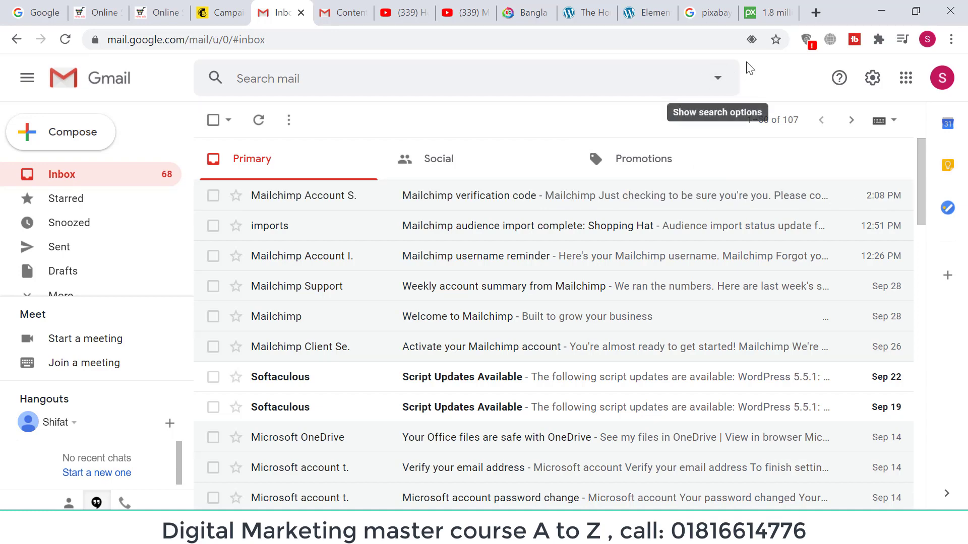
Copy "পাইকারি ও খুচরা ক্রয়-বিক্রয়ের সমাহার" from the Notepad notes into the Mailchimp campaign's Preview Text.
click(605, 528)
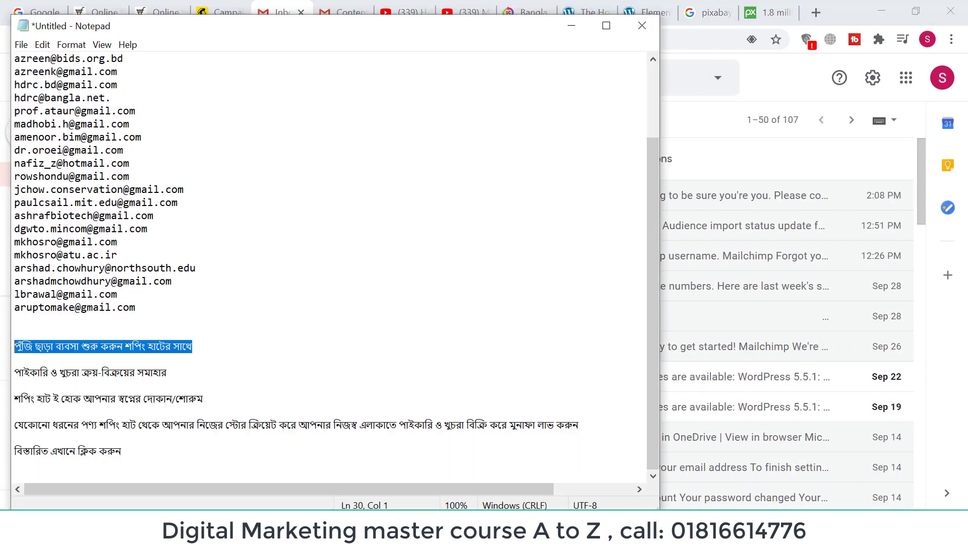
drag(184, 372, 15, 373)
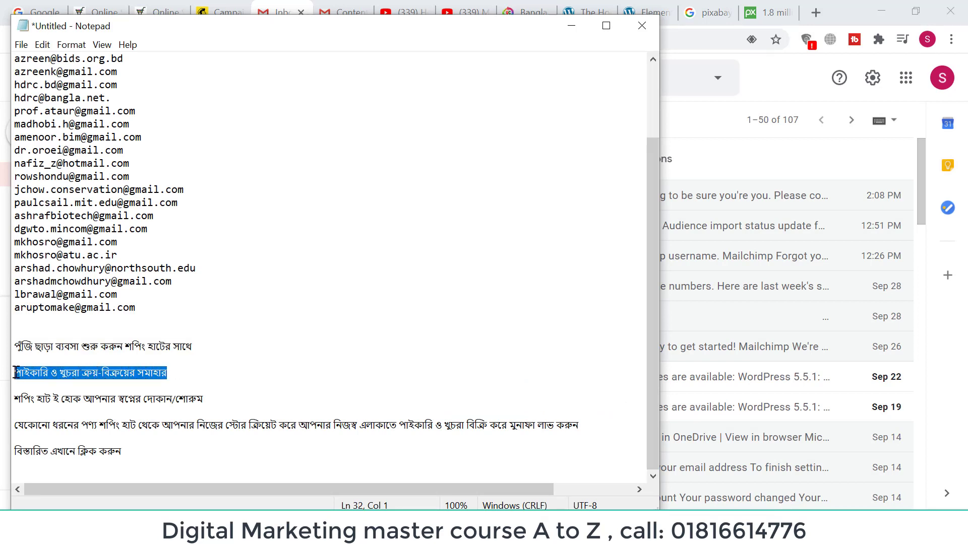
right_click(146, 373)
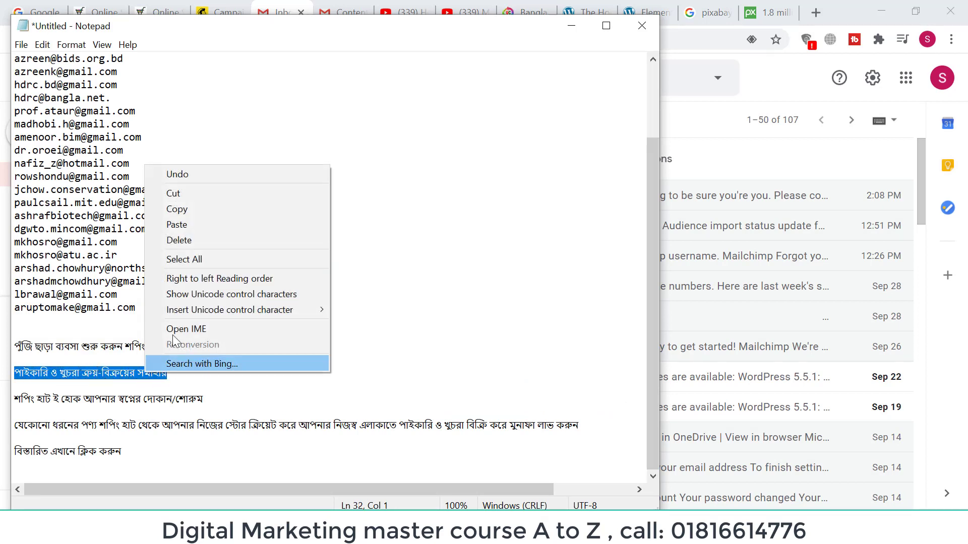
click(193, 210)
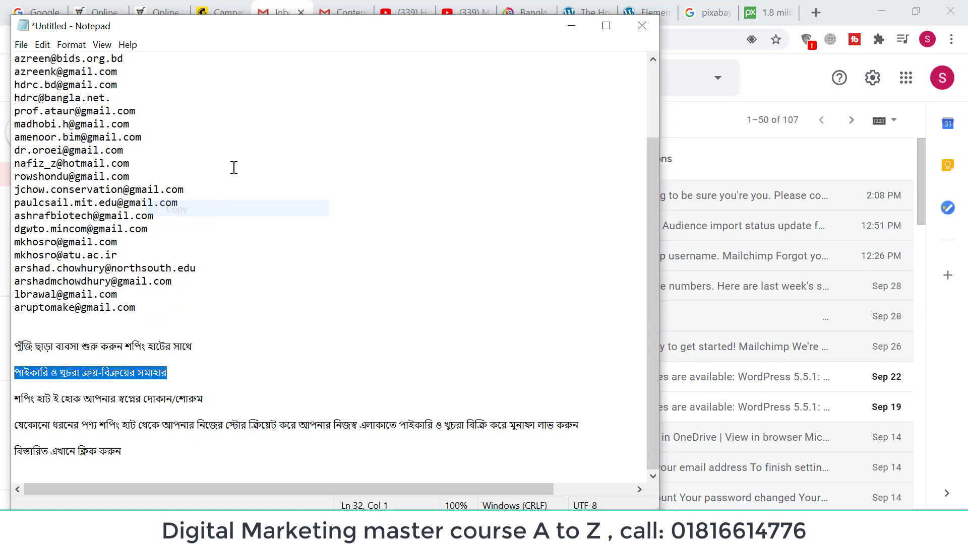
click(225, 12)
right_click(357, 336)
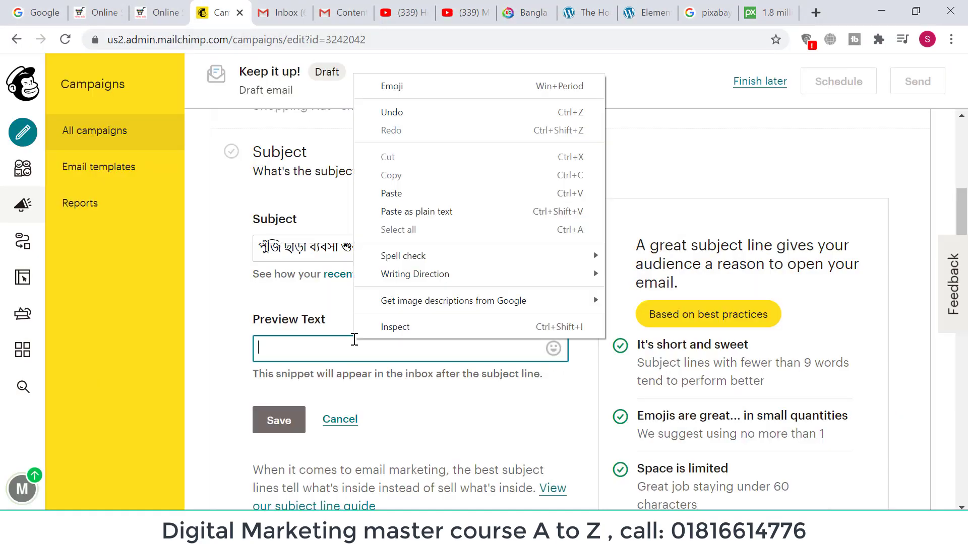
click(407, 193)
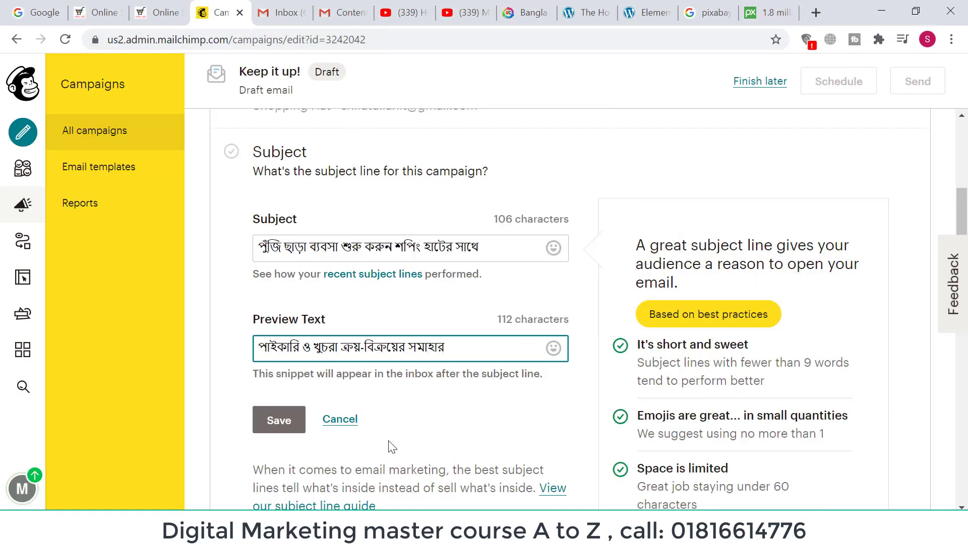
Read the subject line best-practice tips, save the Subject and Preview Text, and review the campaign's checklist down to Content.
scroll(383, 418, down, 2)
scroll(453, 403, down, 2)
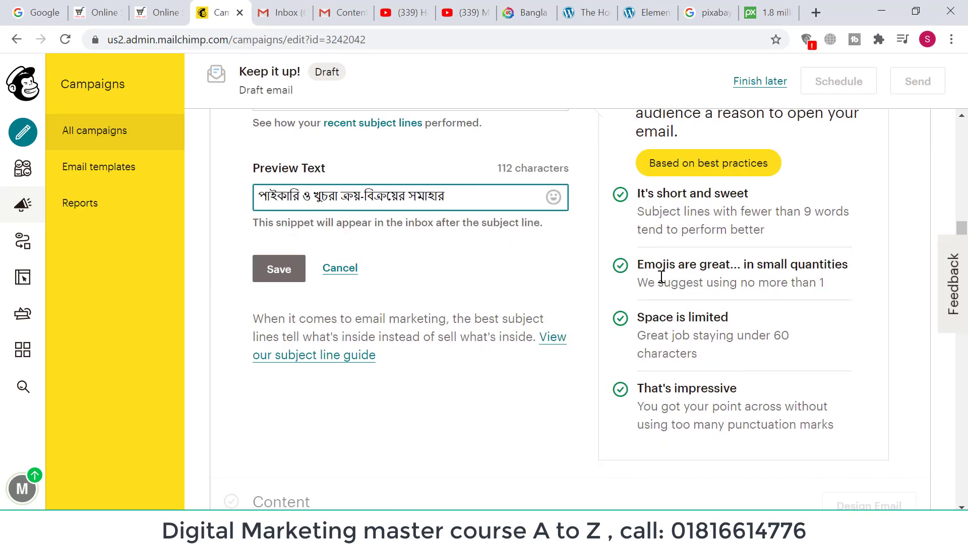
scroll(689, 320, up, 2)
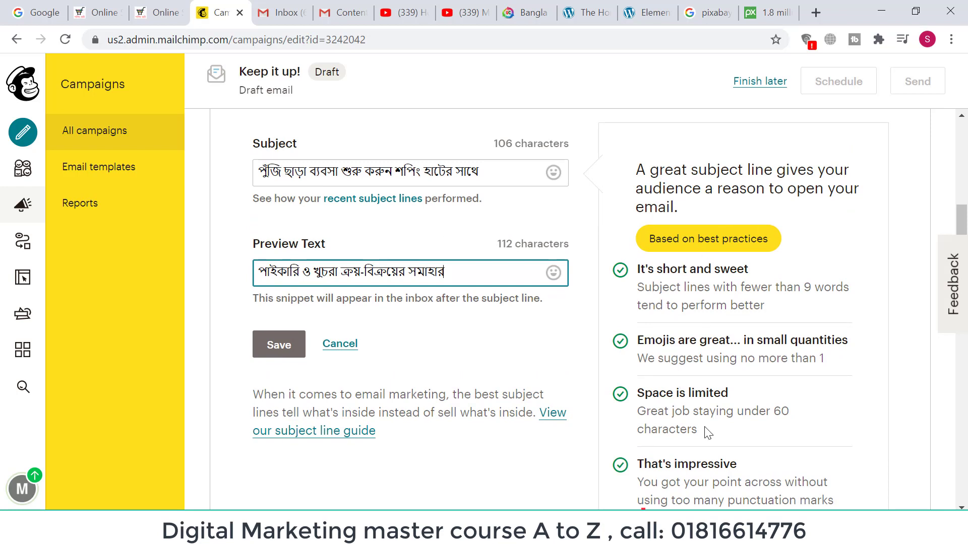
scroll(711, 443, down, 2)
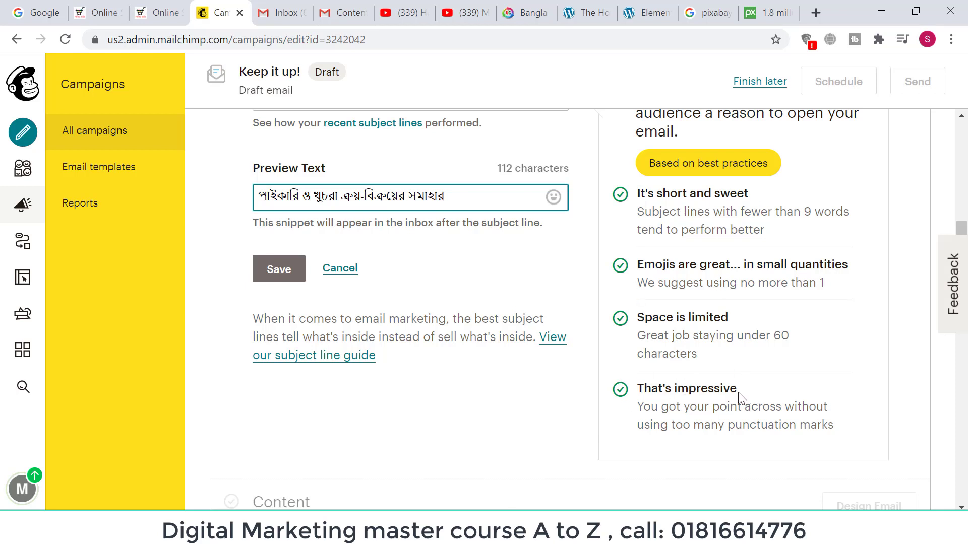
click(283, 275)
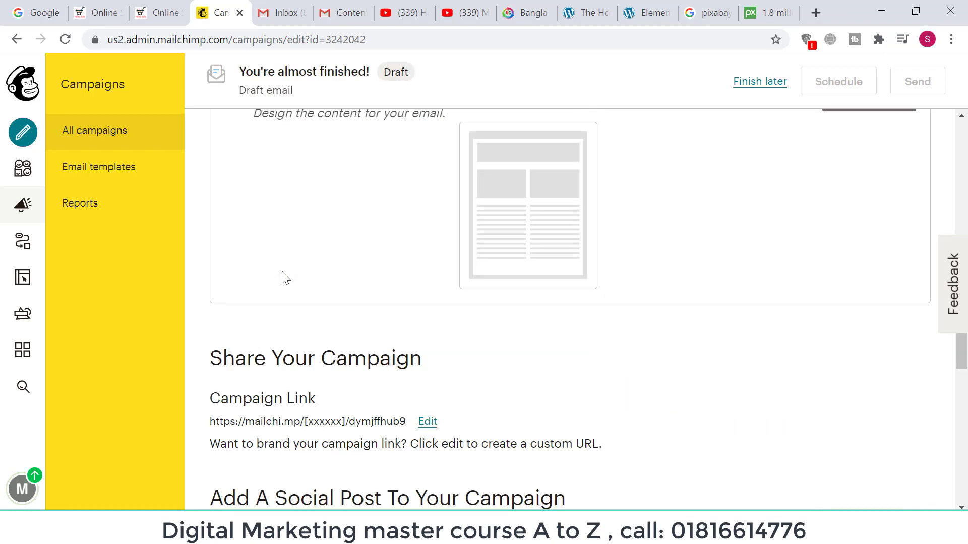
scroll(620, 371, up, 7)
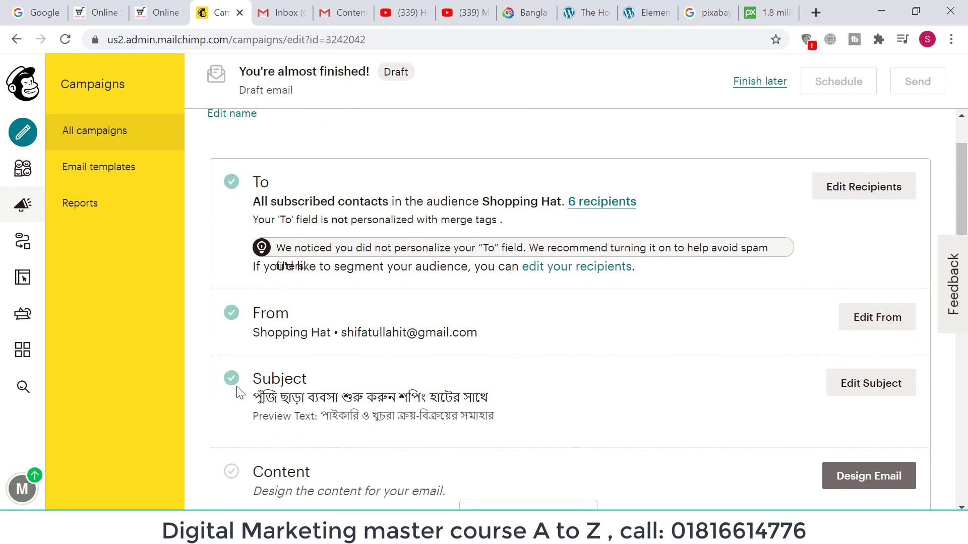
scroll(434, 388, down, 1)
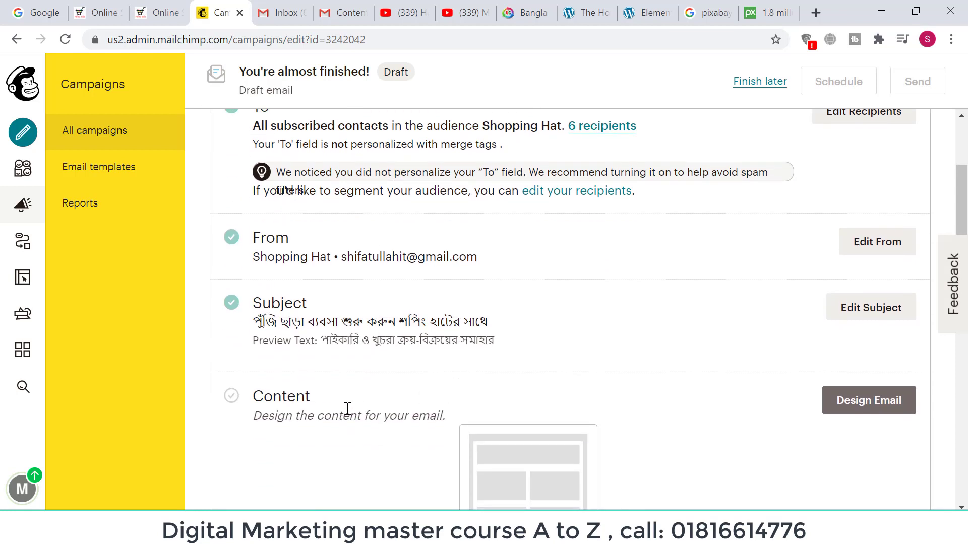
scroll(627, 404, down, 1)
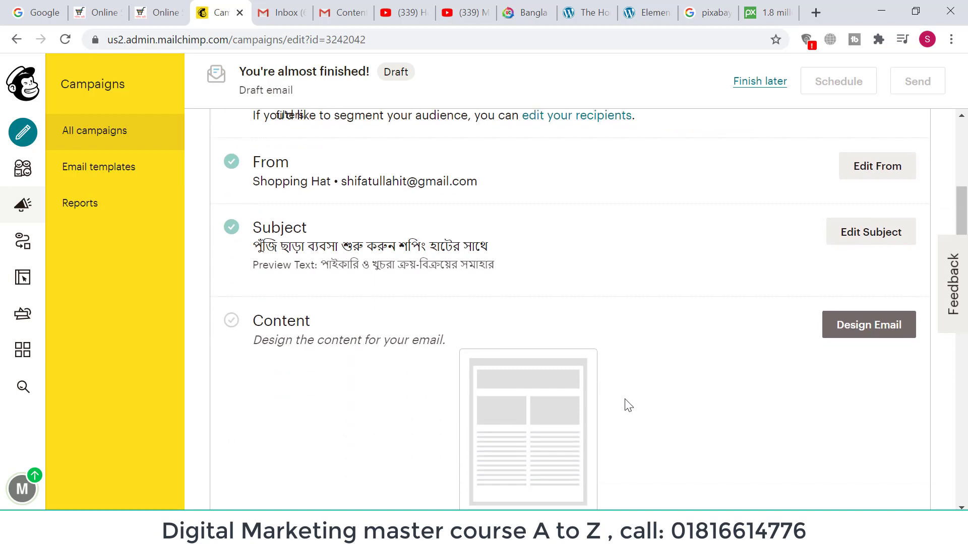
Switch to Gmail and examine the body content of the Mailchimp verification, Microsoft "Verify your email address" and Google "Security alert" emails.
click(281, 13)
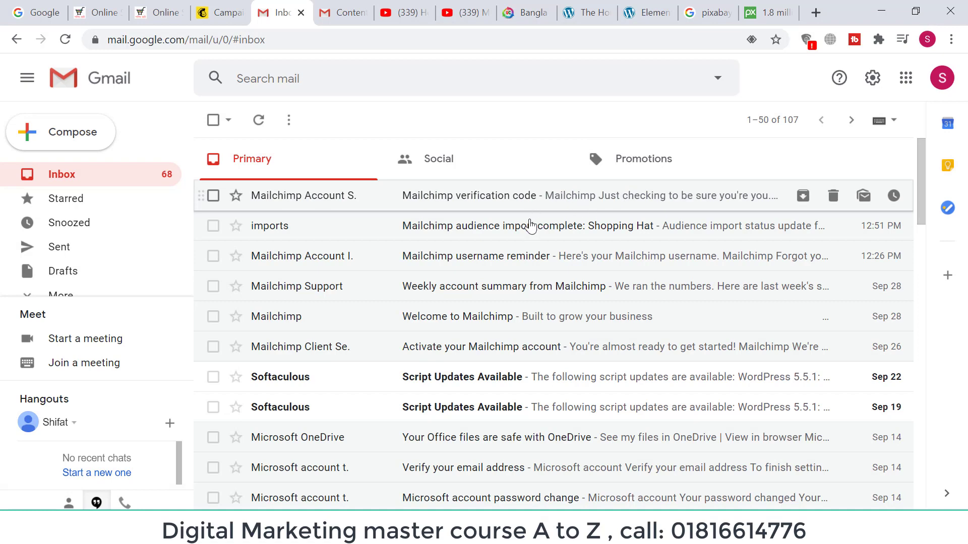
click(498, 206)
scroll(473, 382, down, 1)
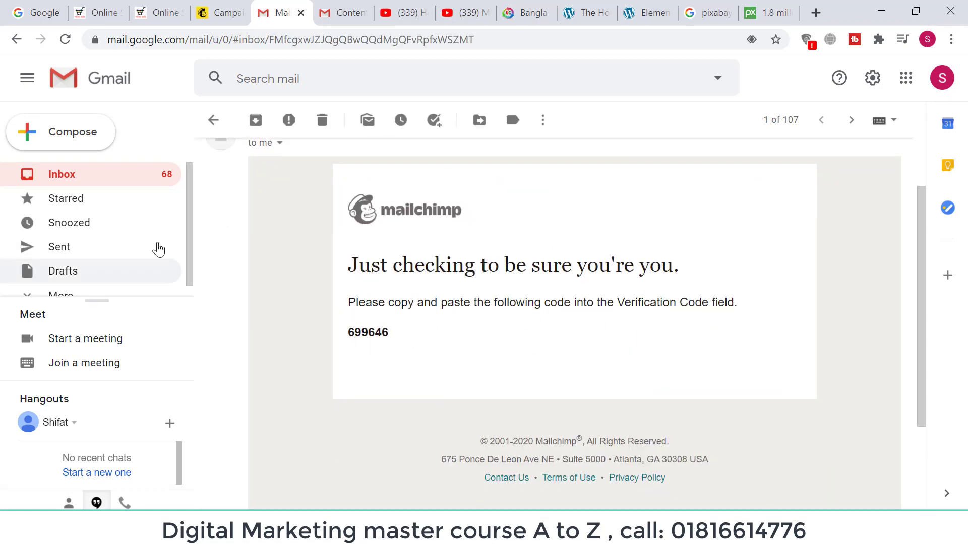
click(64, 174)
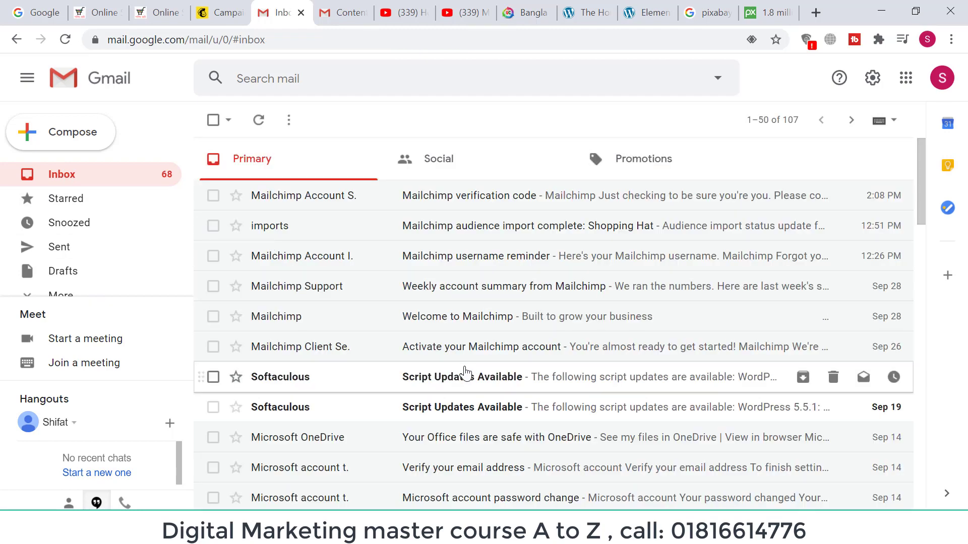
scroll(462, 371, down, 3)
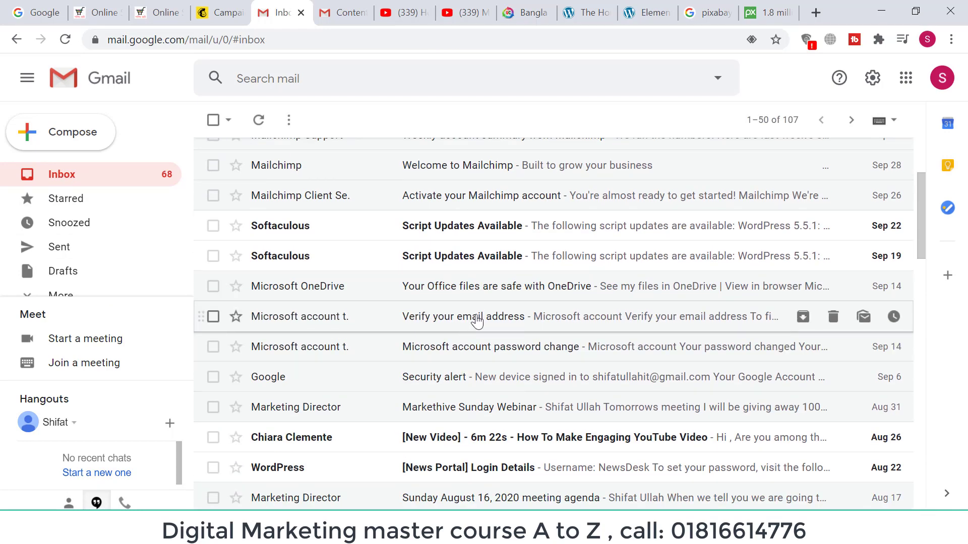
click(475, 318)
click(58, 176)
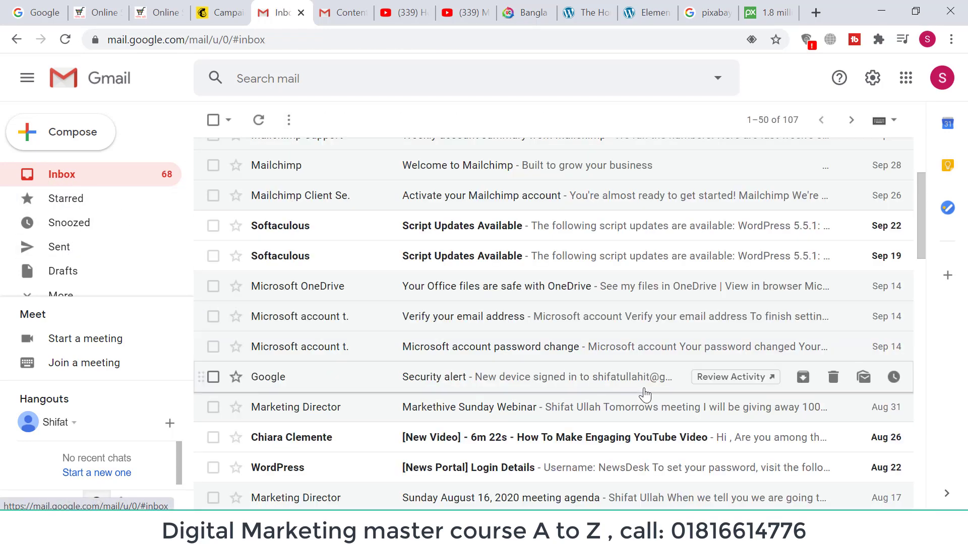
scroll(510, 405, down, 3)
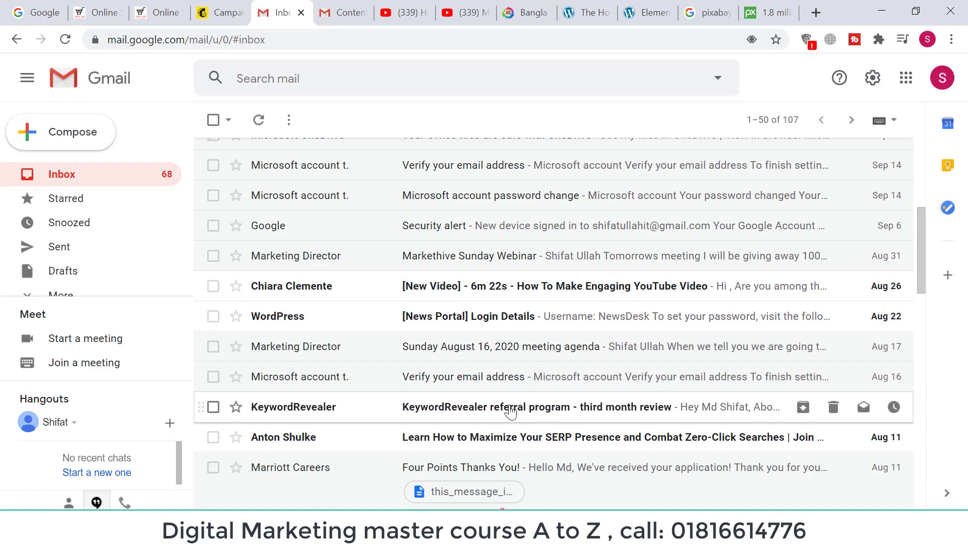
scroll(447, 307, up, 2)
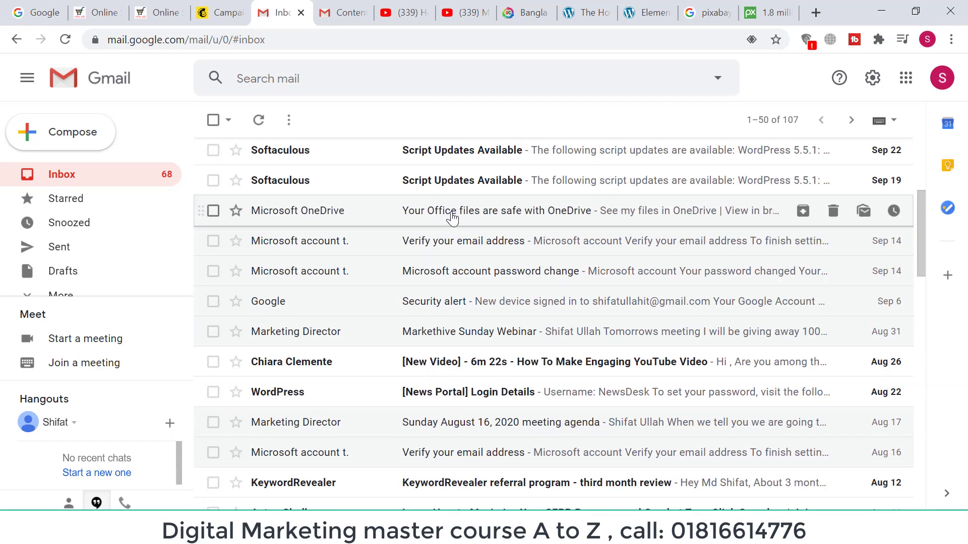
click(450, 301)
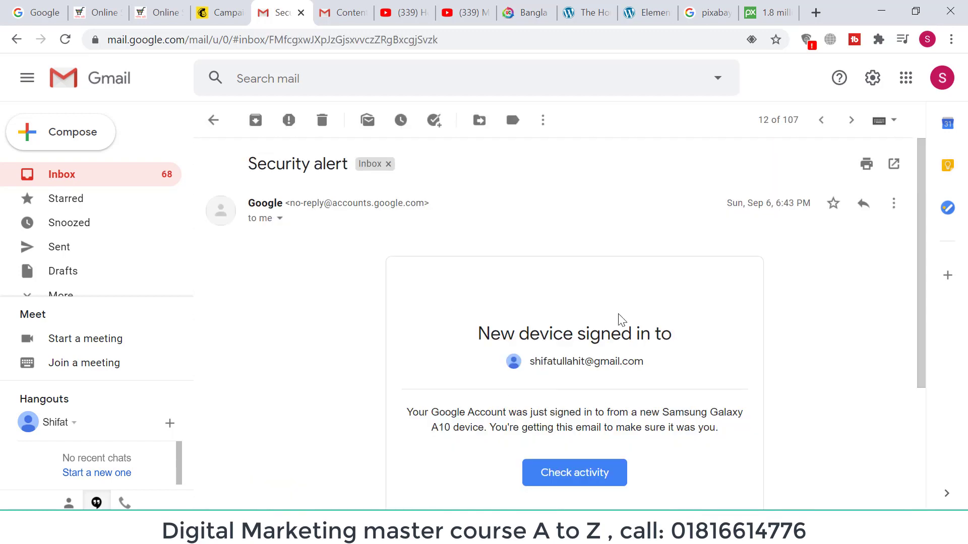
scroll(615, 376, down, 2)
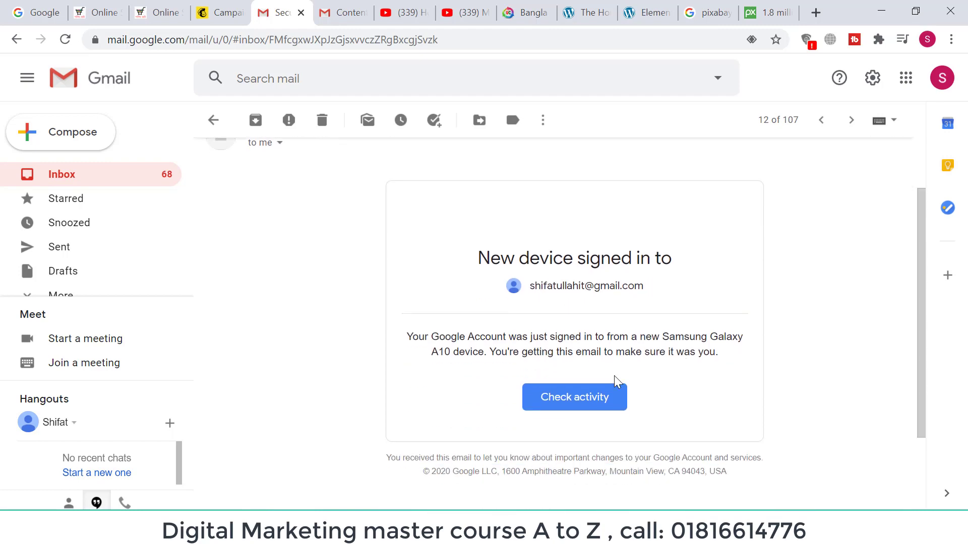
click(60, 175)
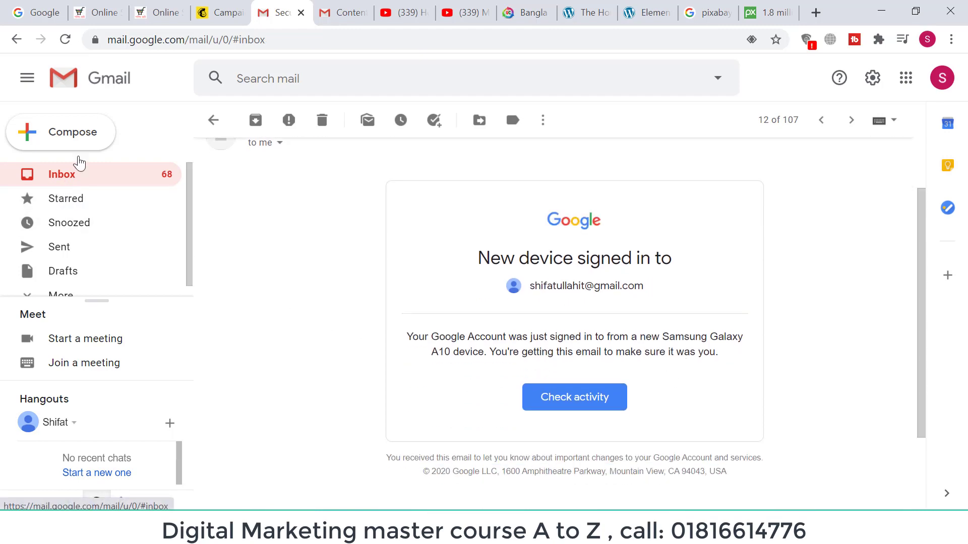
Return to the Mailchimp campaign and start designing the email from its Content section.
click(222, 12)
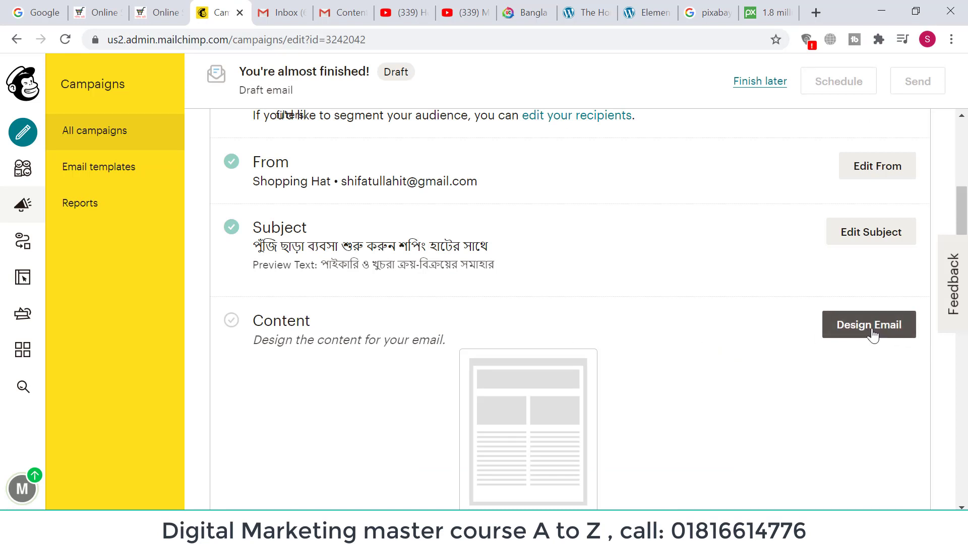
scroll(746, 358, down, 3)
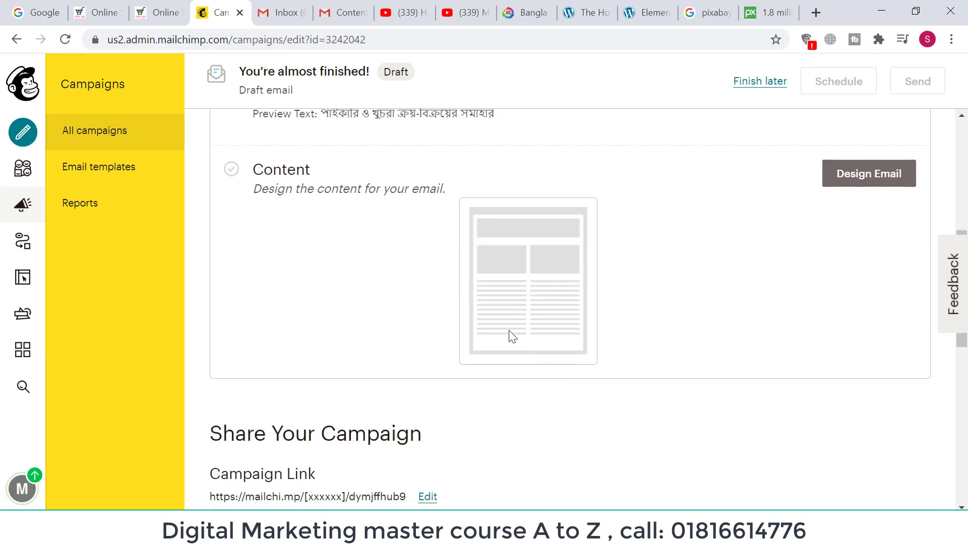
scroll(746, 362, up, 2)
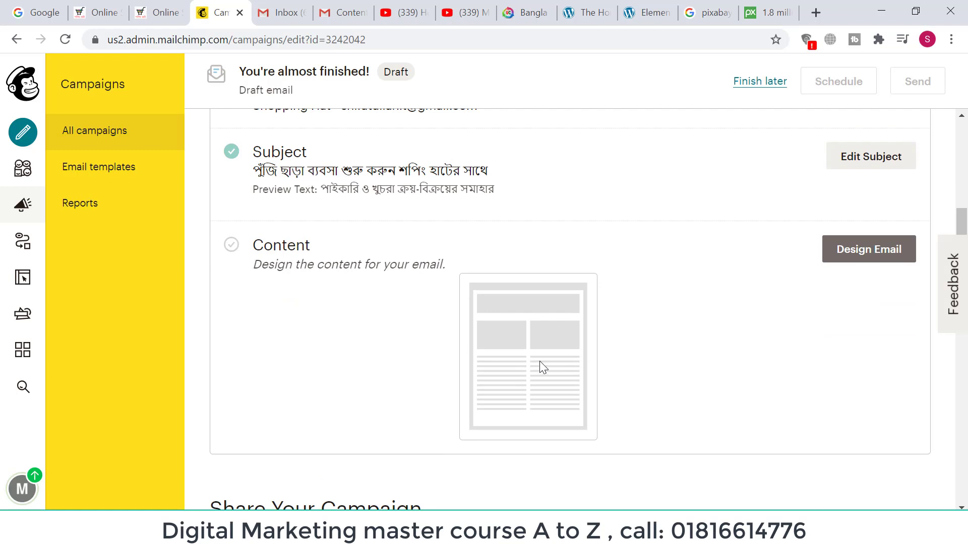
click(882, 257)
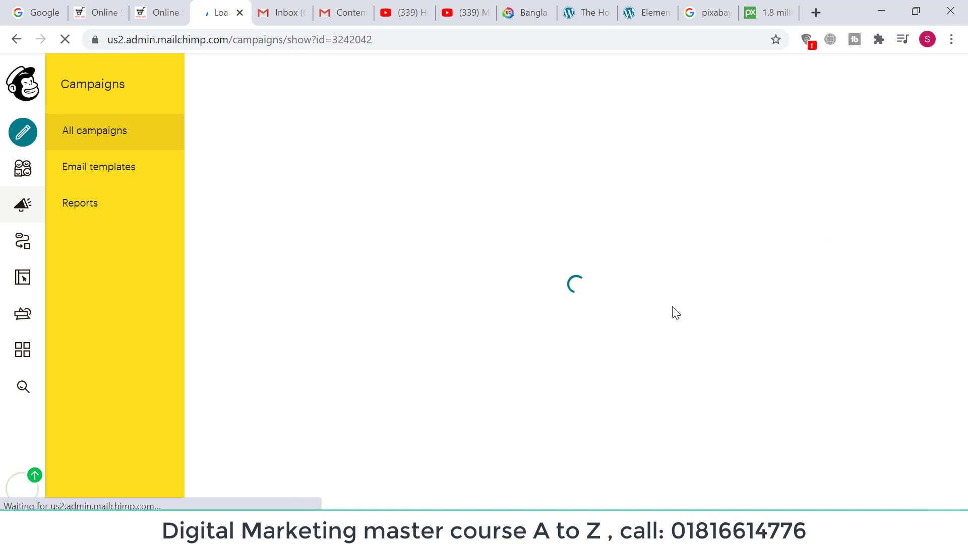
click(625, 529)
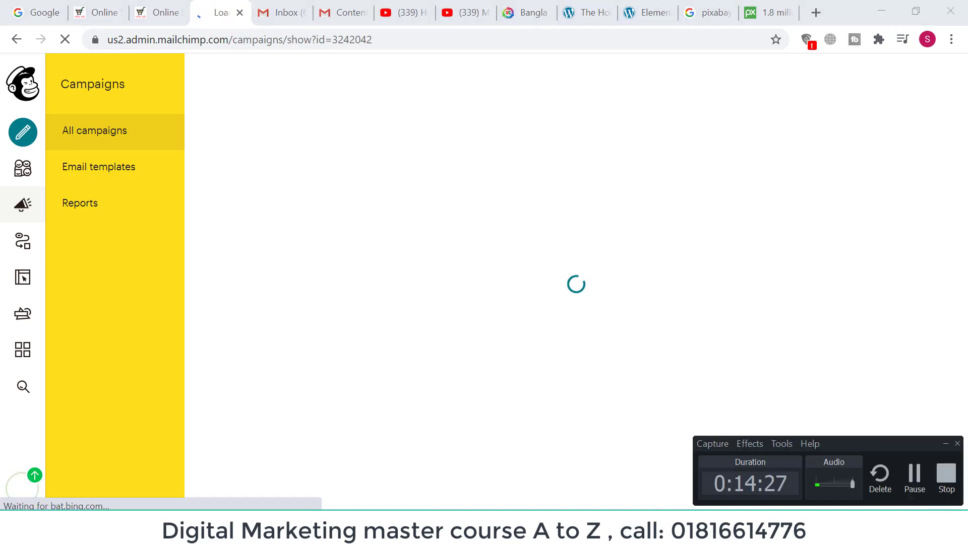
click(915, 476)
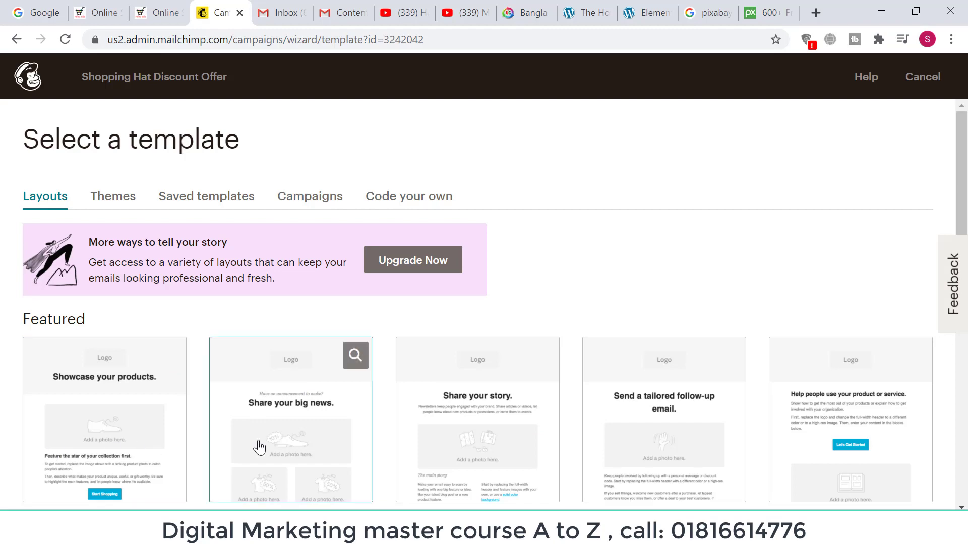
Look over the Featured and Basic layouts offered on the campaign's template selection page.
scroll(195, 439, down, 6)
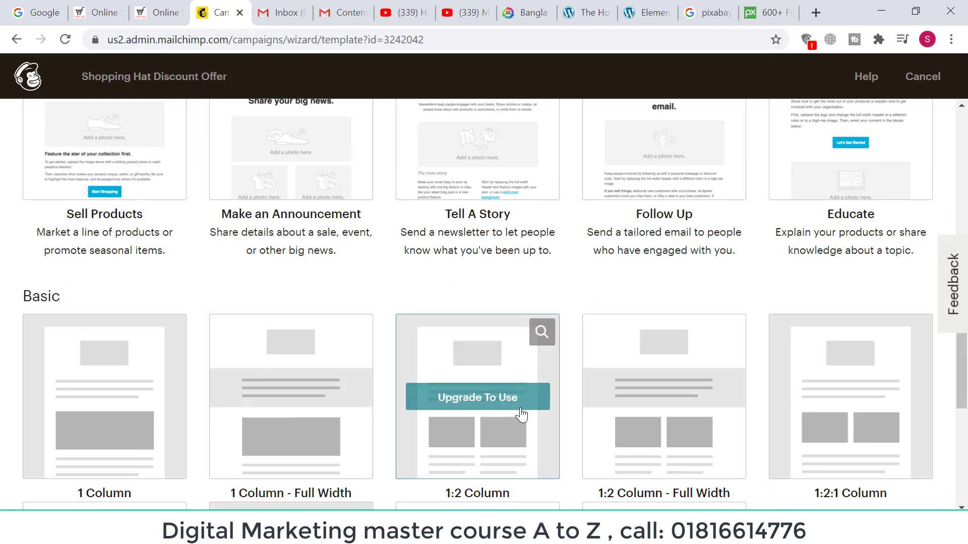
scroll(522, 414, down, 5)
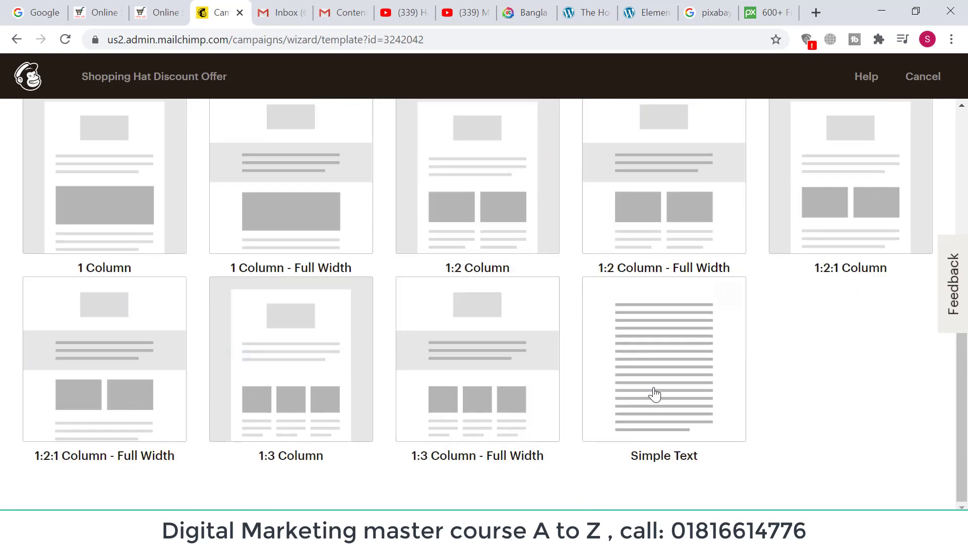
scroll(319, 439, up, 5)
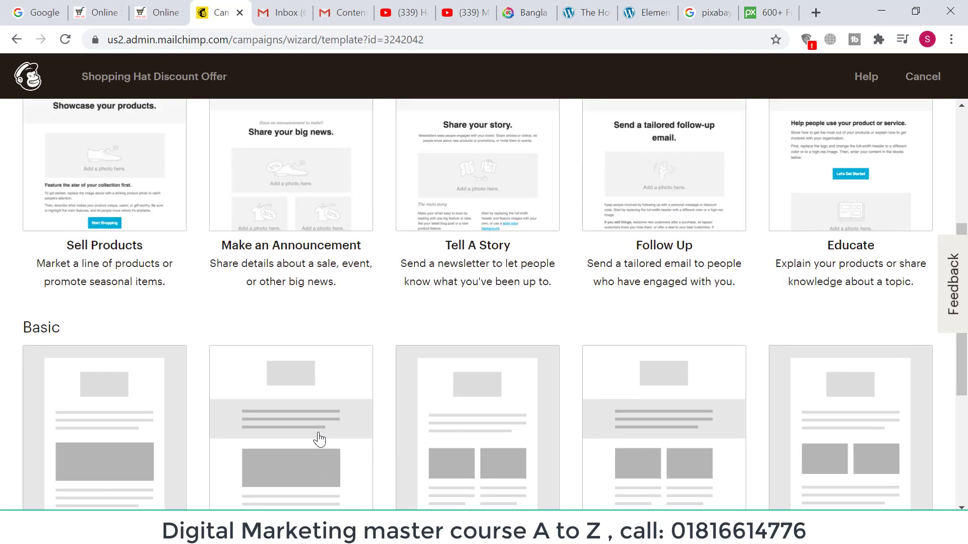
scroll(320, 439, up, 2)
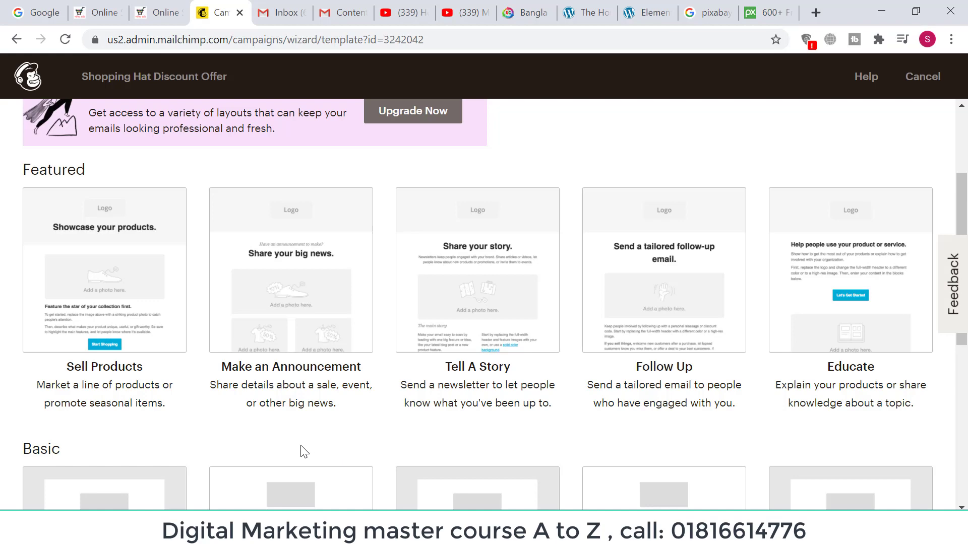
scroll(303, 450, down, 3)
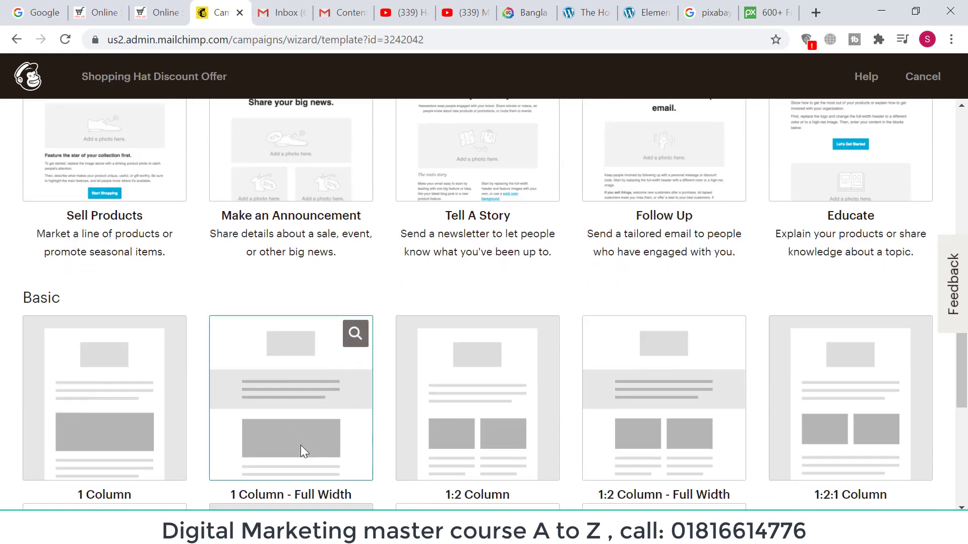
scroll(301, 452, down, 2)
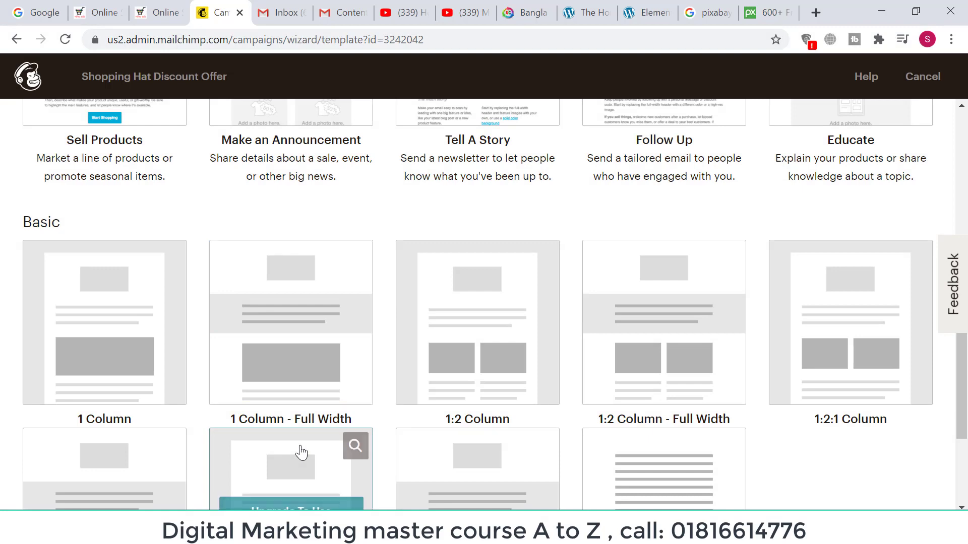
Browse the template Themes, looking over the Featured, E-commerce and Events designs.
scroll(301, 453, up, 4)
scroll(301, 452, up, 2)
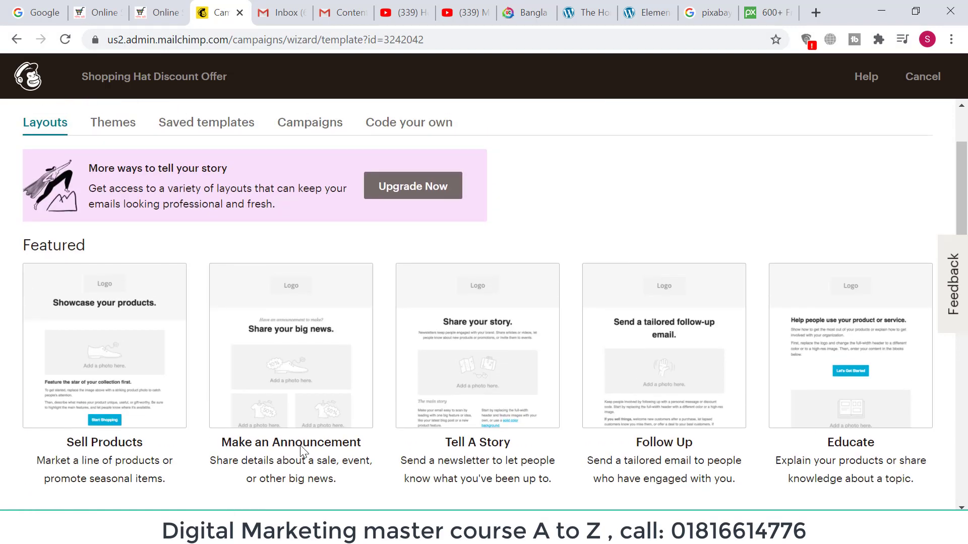
scroll(101, 327, up, 2)
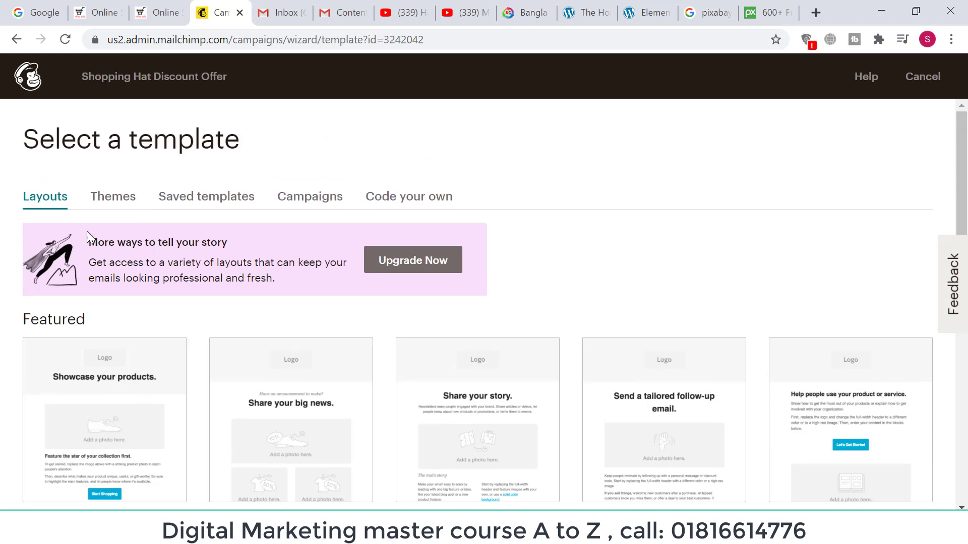
click(103, 206)
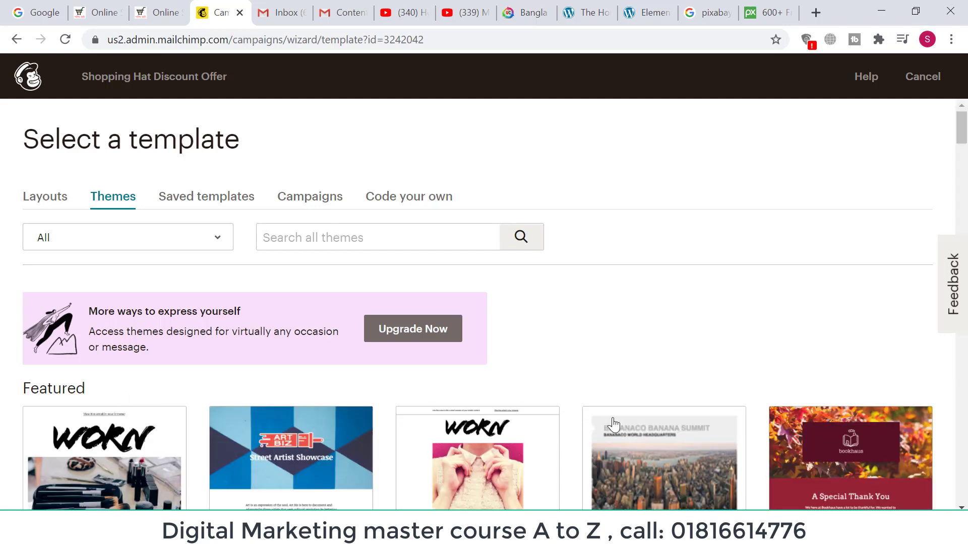
scroll(638, 424, down, 1)
scroll(637, 424, down, 3)
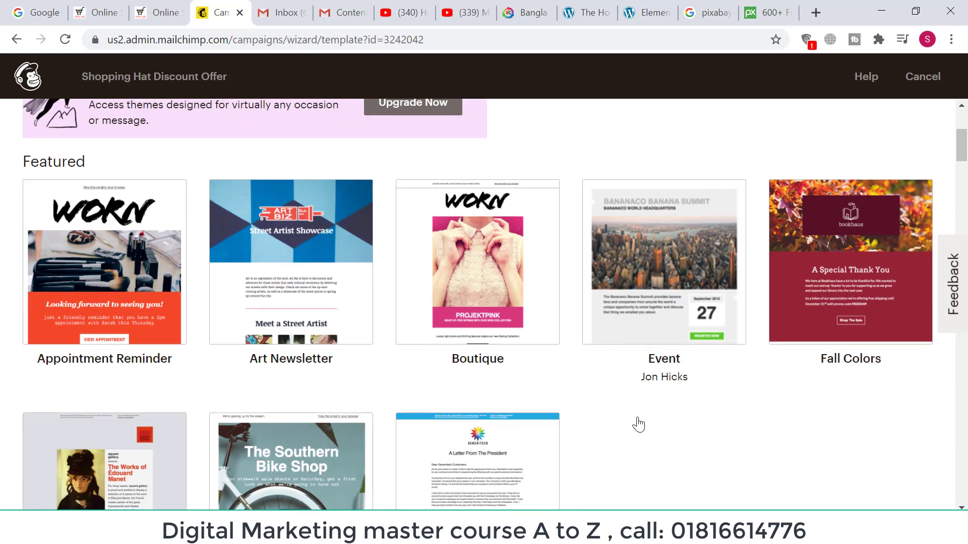
scroll(637, 423, down, 4)
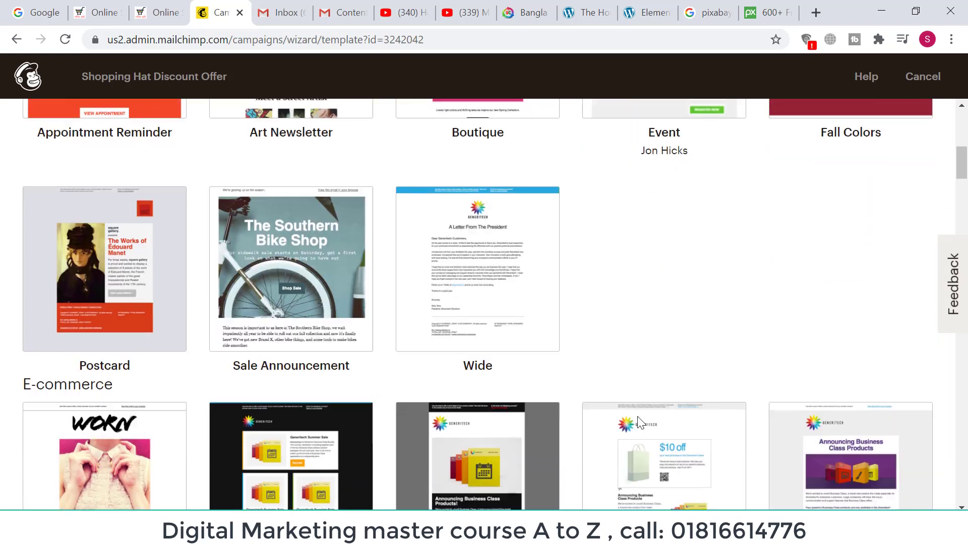
scroll(638, 423, down, 3)
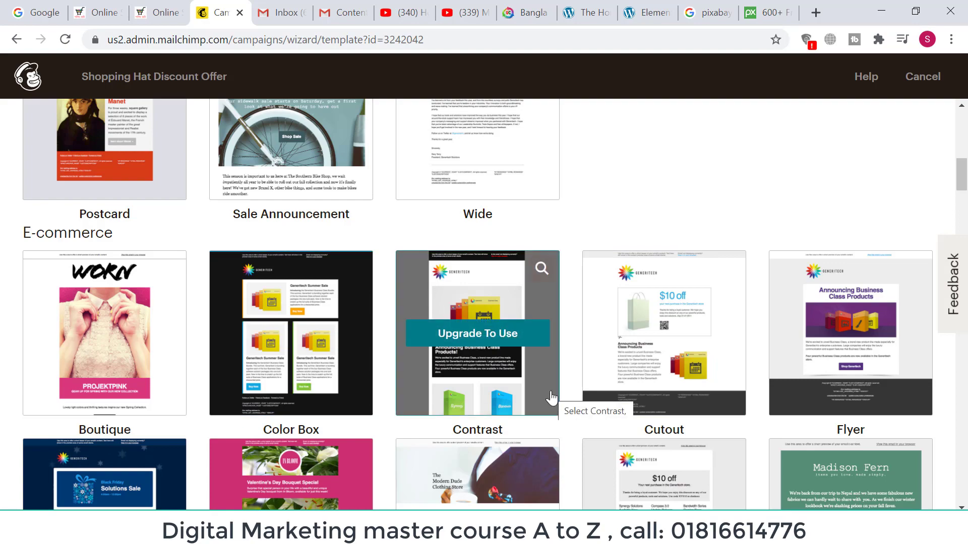
scroll(551, 398, down, 6)
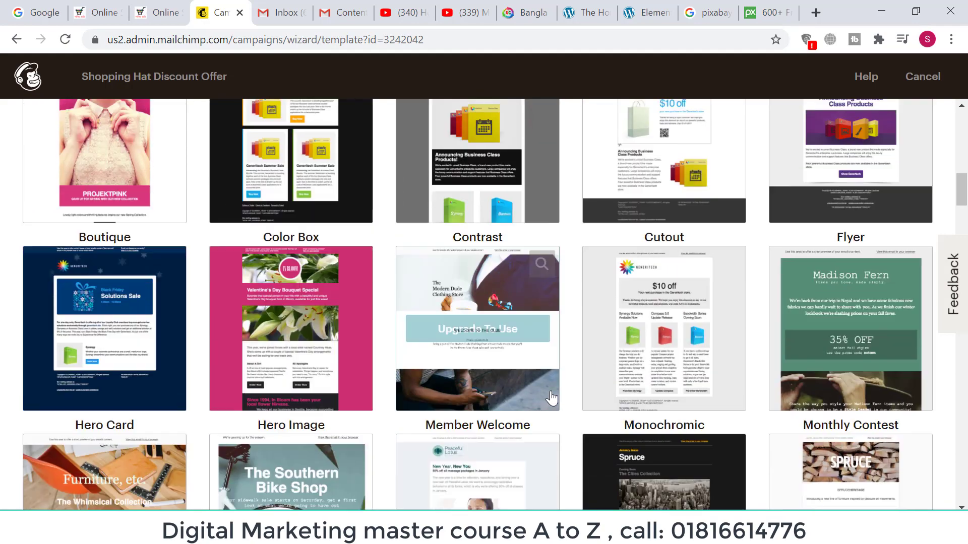
scroll(550, 397, down, 5)
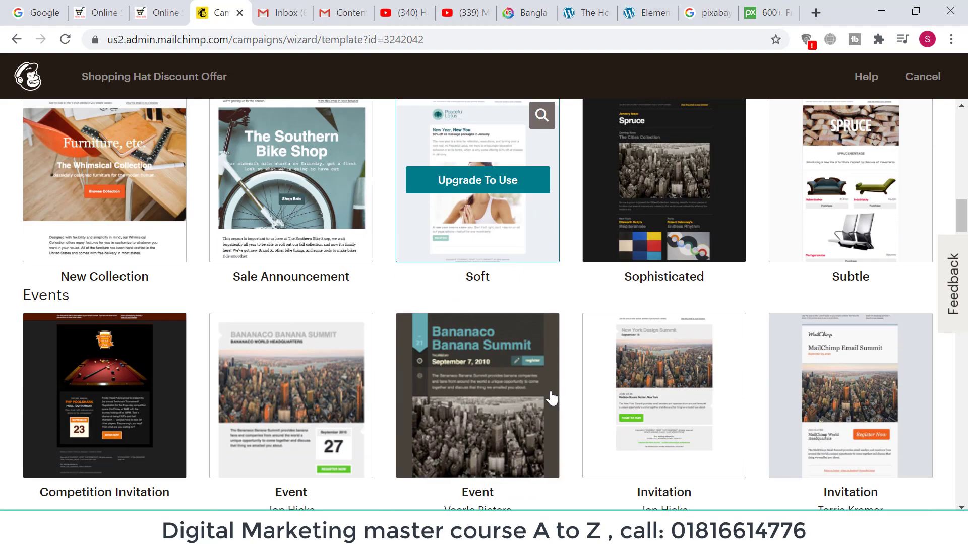
scroll(353, 444, up, 11)
scroll(347, 445, up, 10)
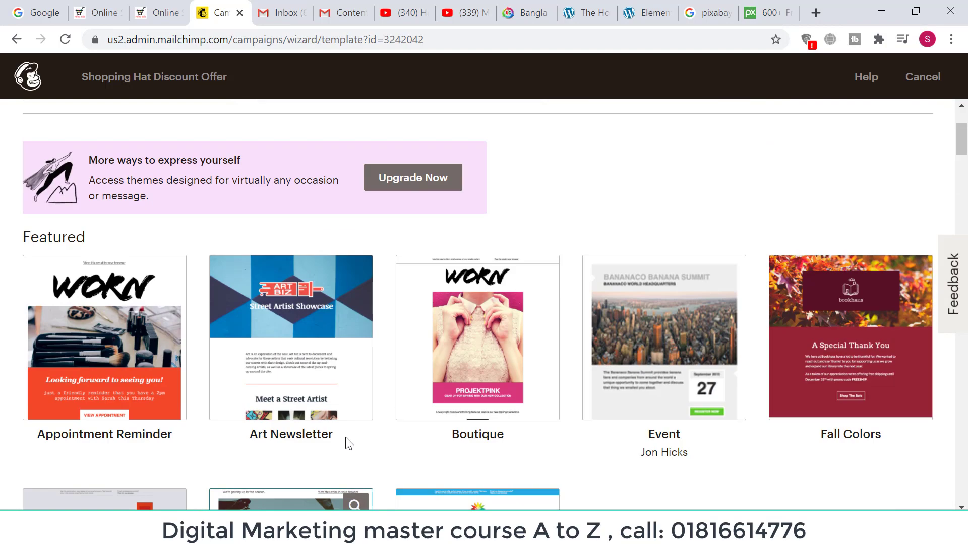
Check the Saved templates and the recently sent Campaigns as possible starting points for the email.
click(196, 205)
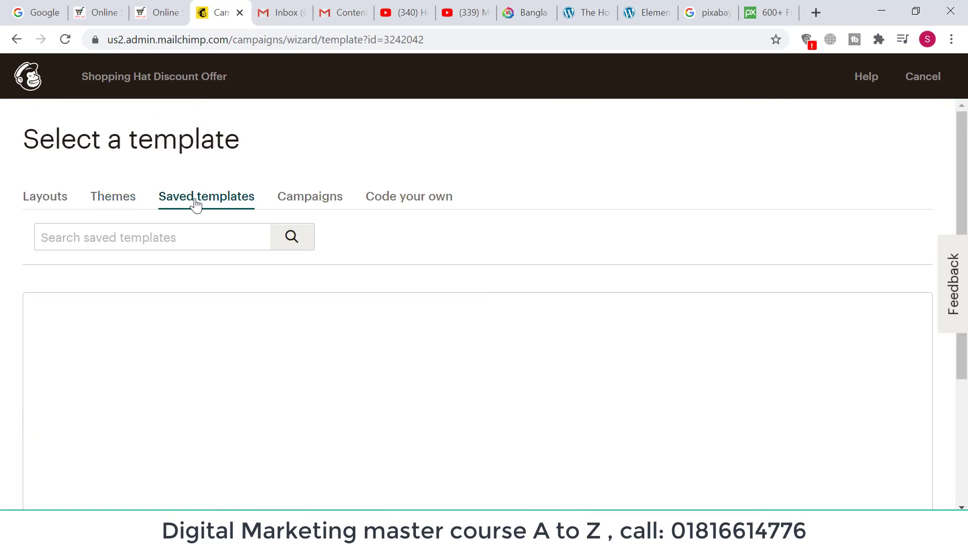
scroll(507, 425, down, 4)
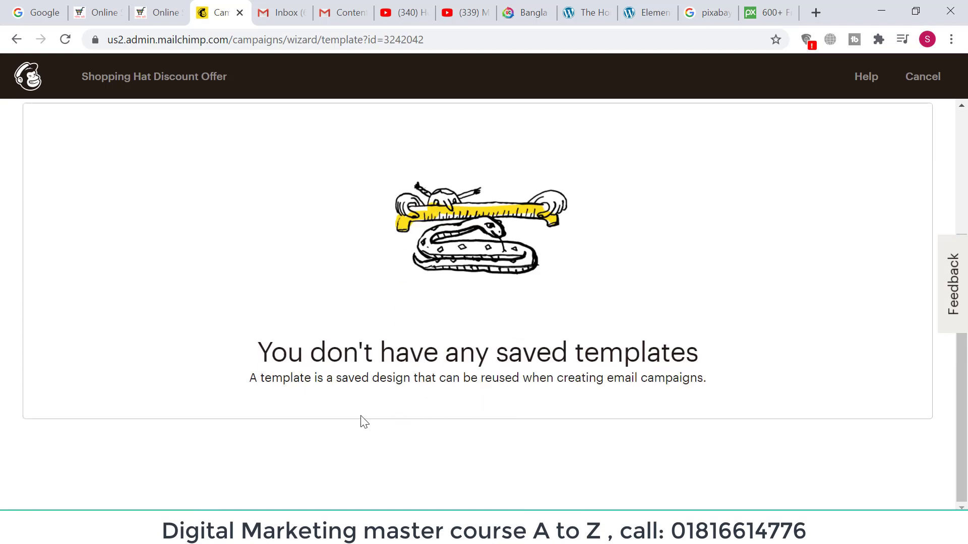
scroll(360, 422, up, 4)
click(309, 199)
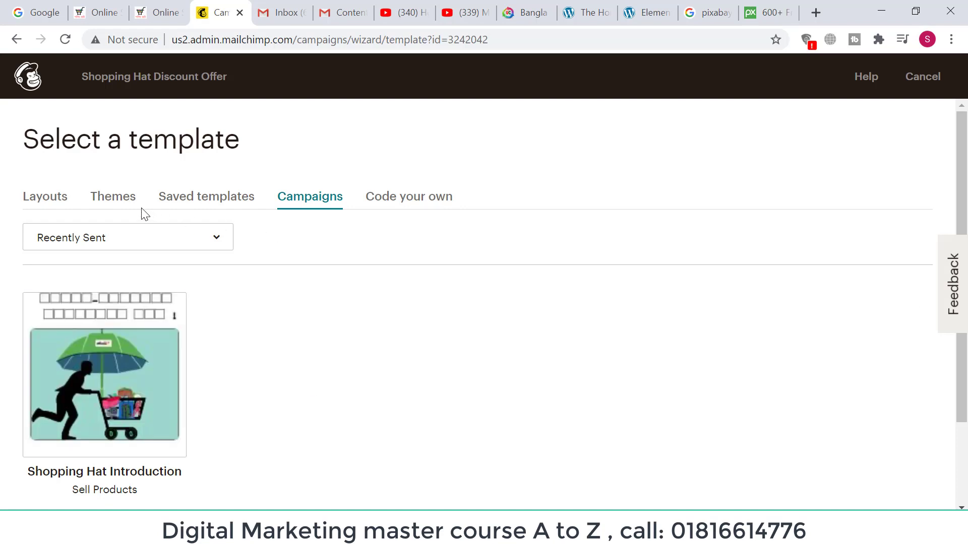
Compare the available Layouts with the Featured and E-commerce Themes once more.
click(58, 198)
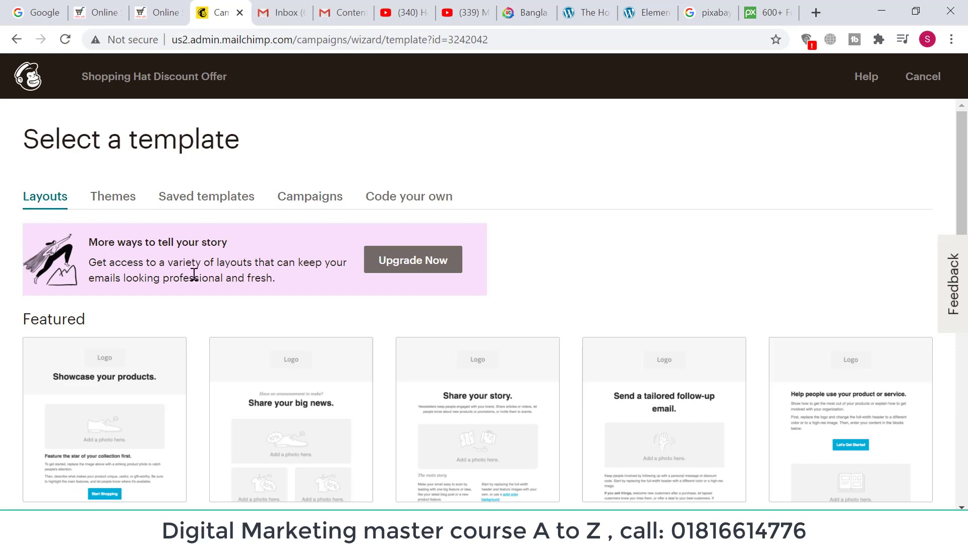
click(117, 202)
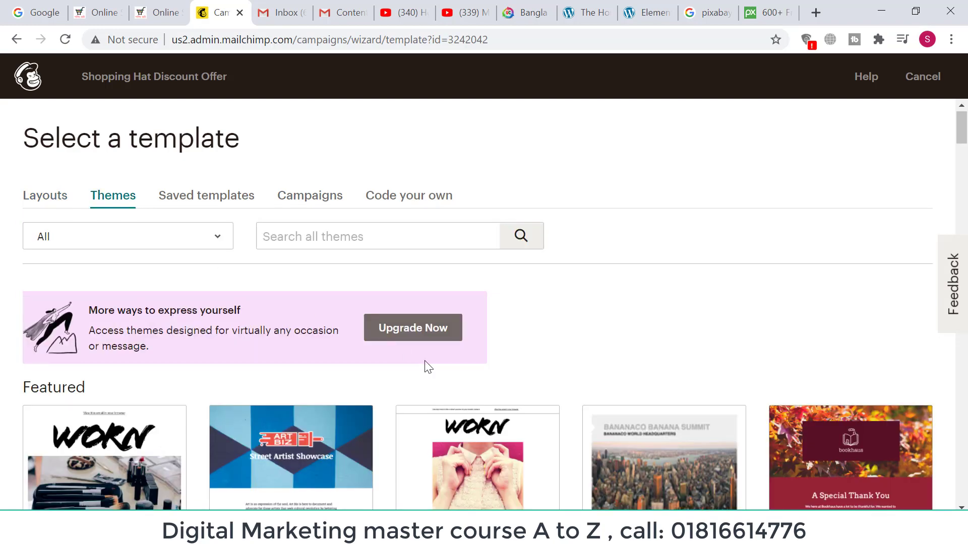
scroll(494, 359, down, 3)
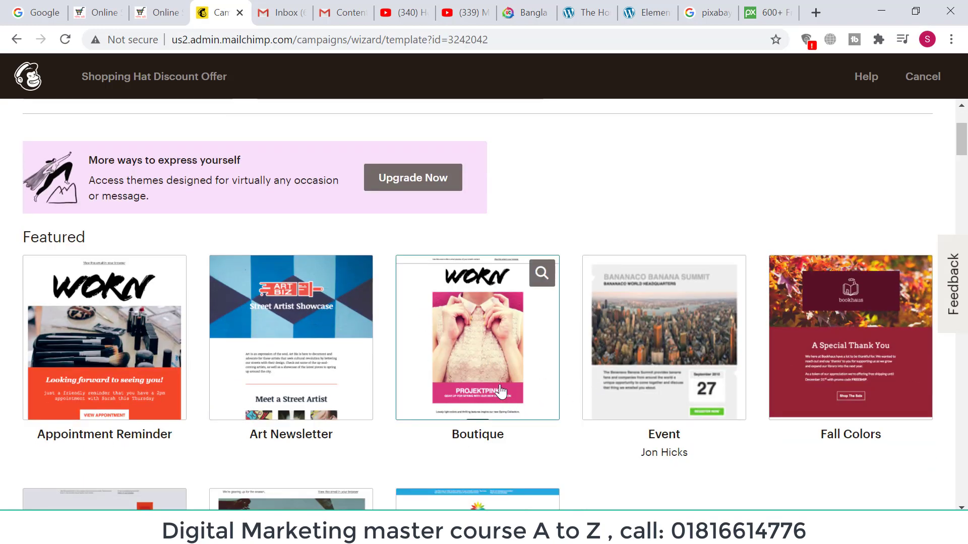
scroll(501, 392, down, 1)
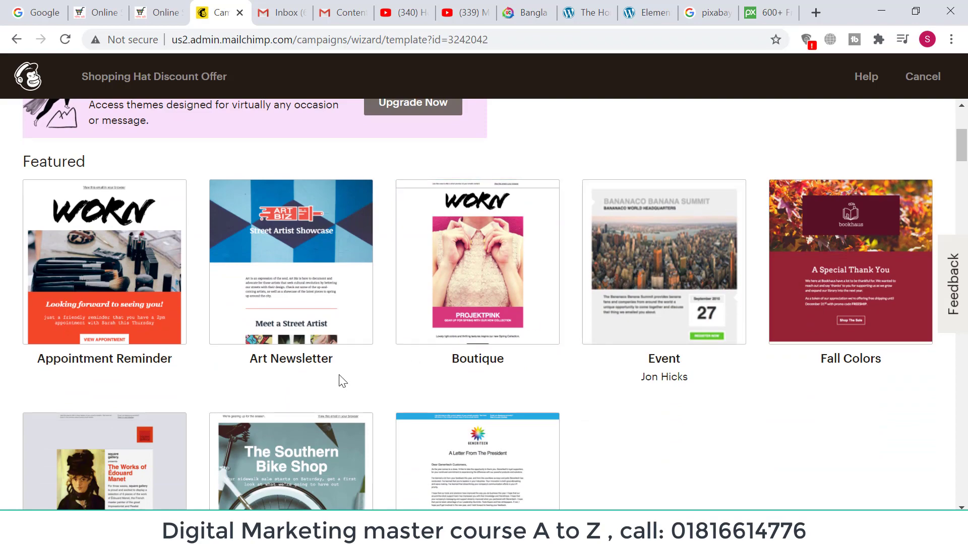
scroll(343, 382, down, 6)
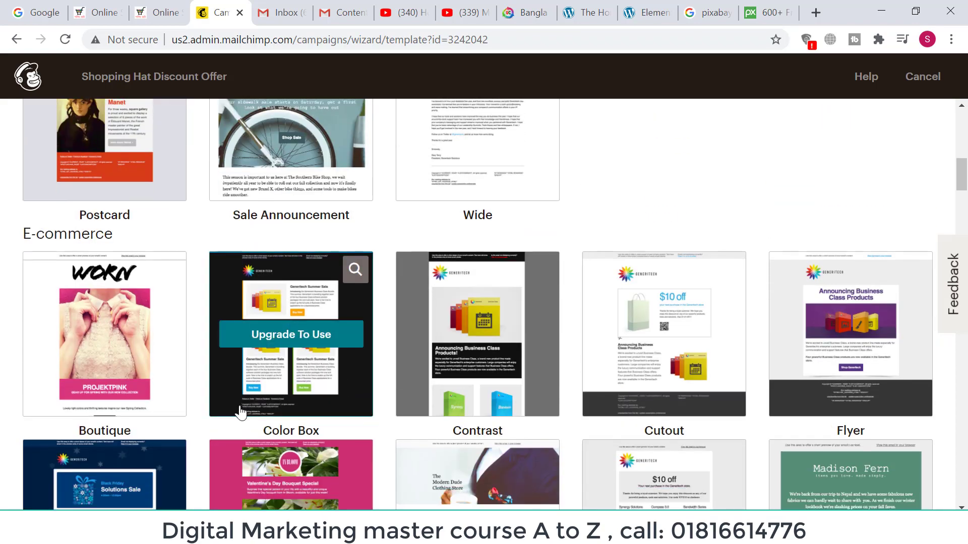
scroll(240, 412, up, 10)
Select the Sell Products template from the Featured layouts for the campaign email.
click(44, 199)
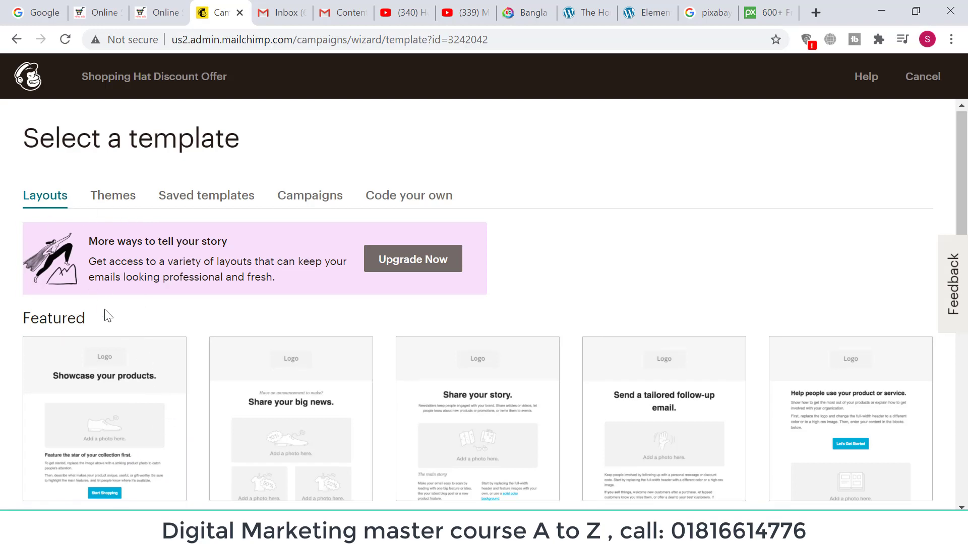
scroll(111, 328, down, 3)
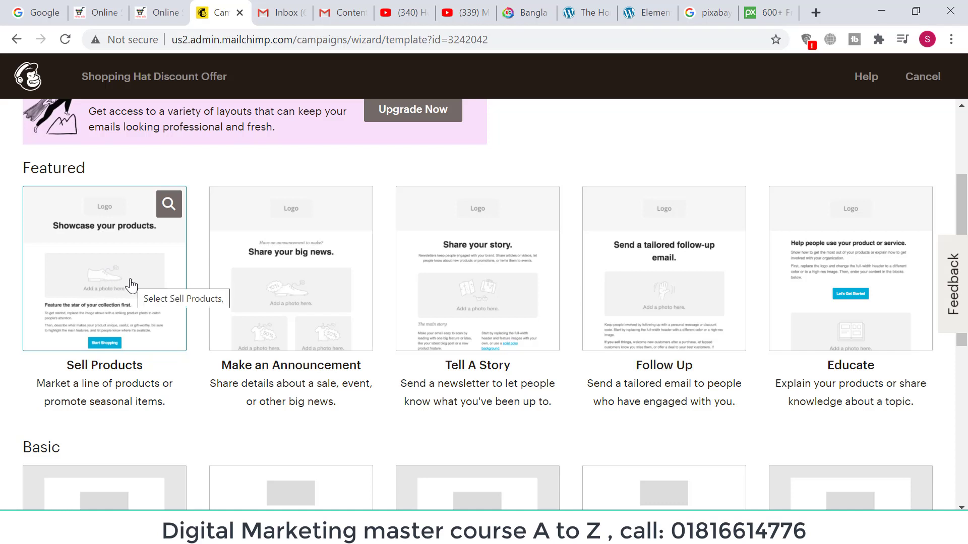
click(101, 291)
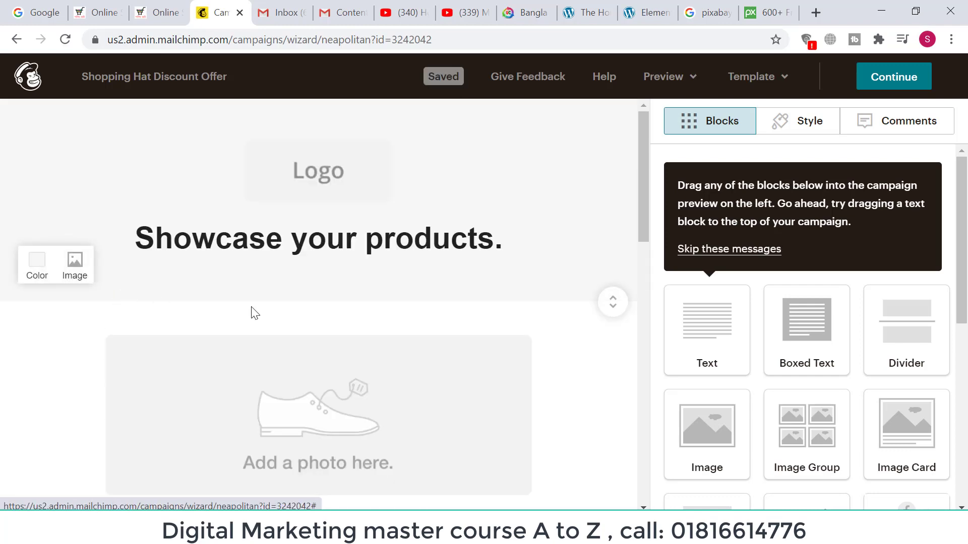
Examine the template's content blocks from the logo and headline through the photos, text and shopping button to the footer.
scroll(609, 362, down, 13)
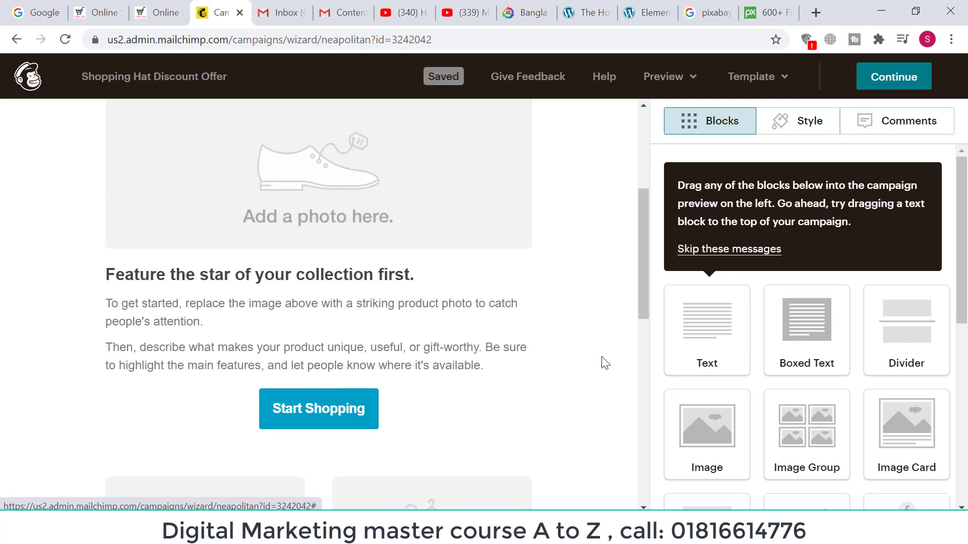
scroll(419, 389, down, 3)
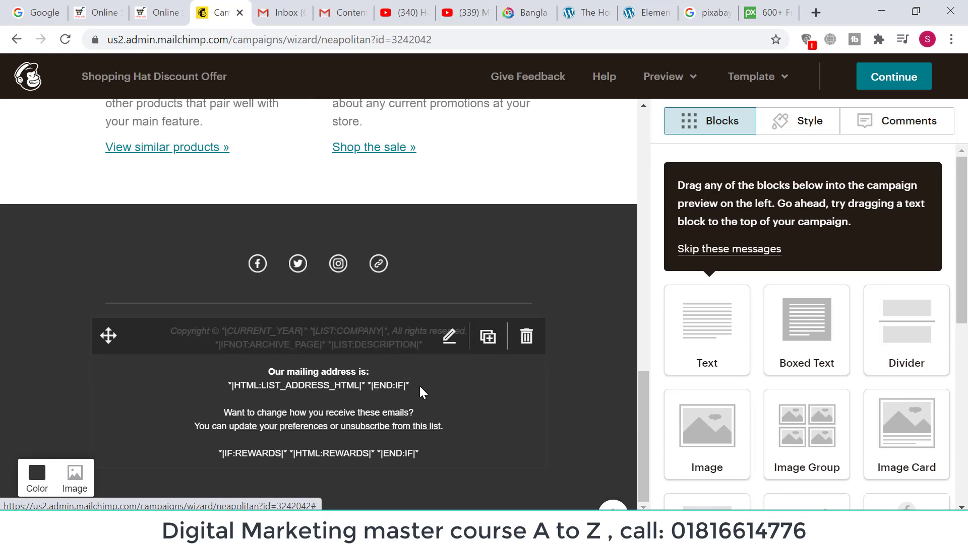
scroll(506, 422, up, 16)
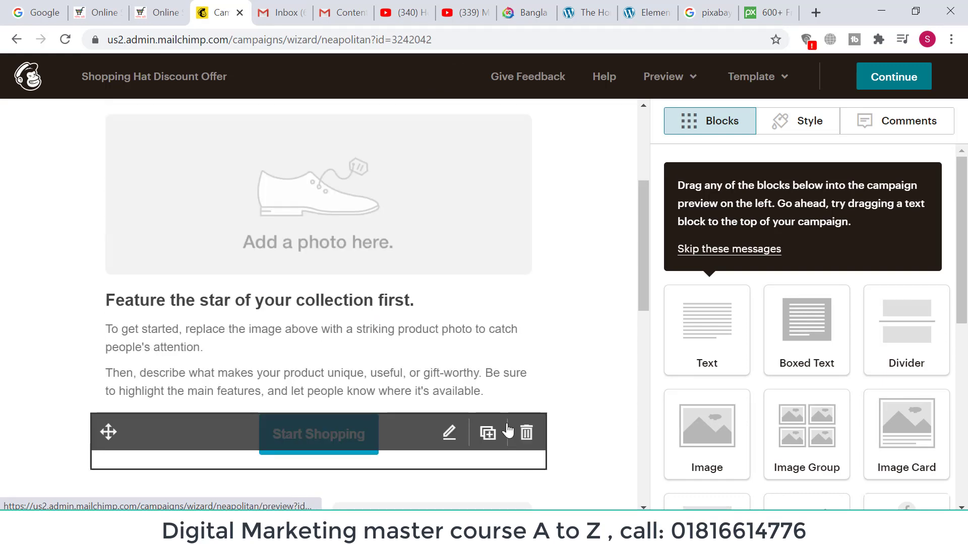
scroll(505, 422, down, 6)
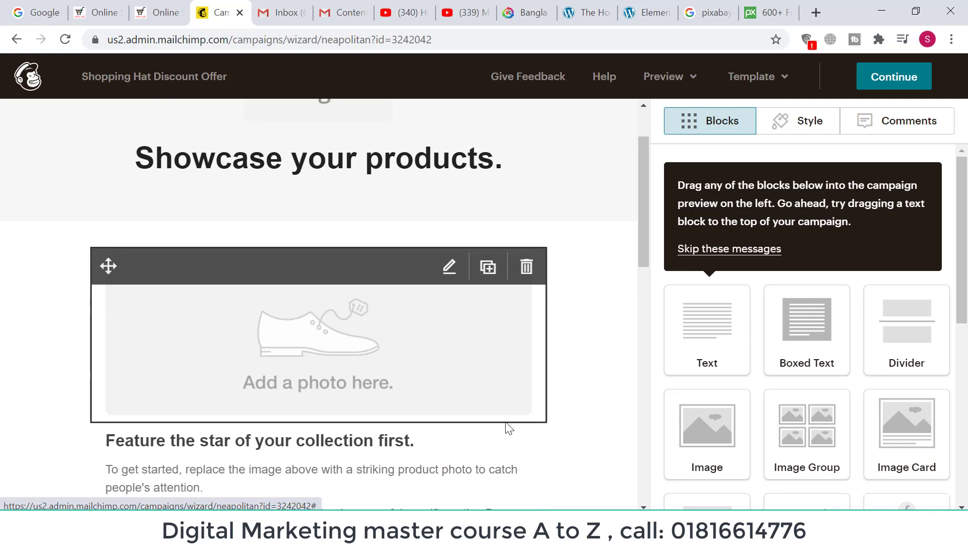
scroll(505, 427, down, 10)
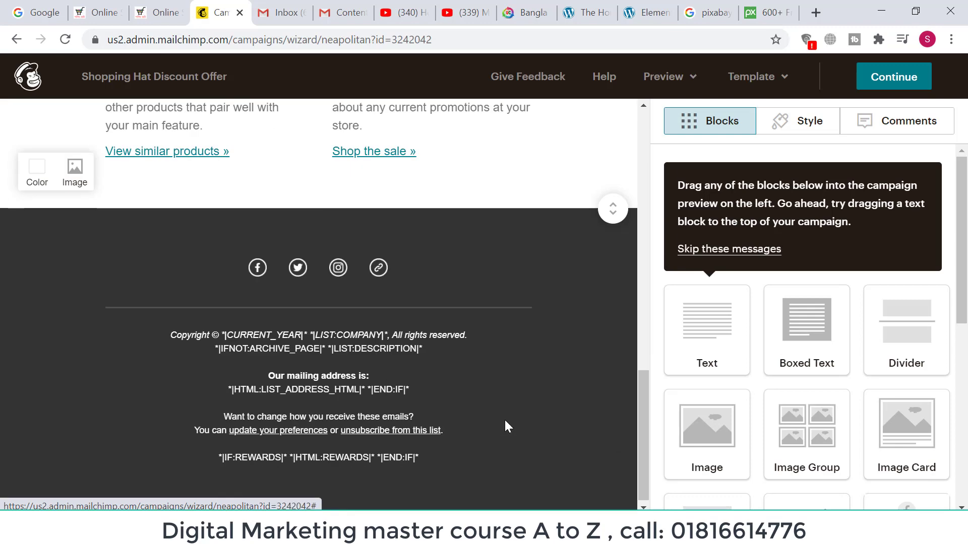
scroll(502, 420, up, 7)
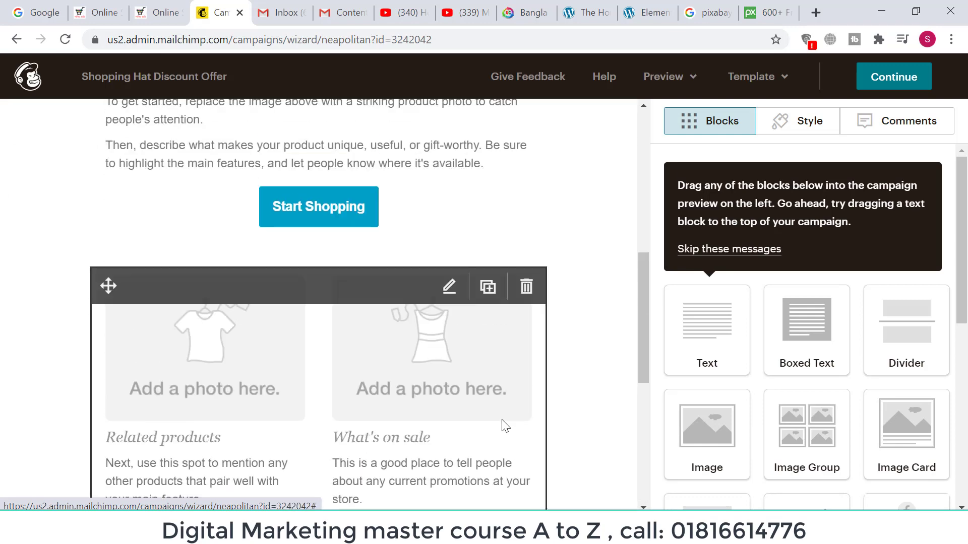
scroll(513, 425, up, 9)
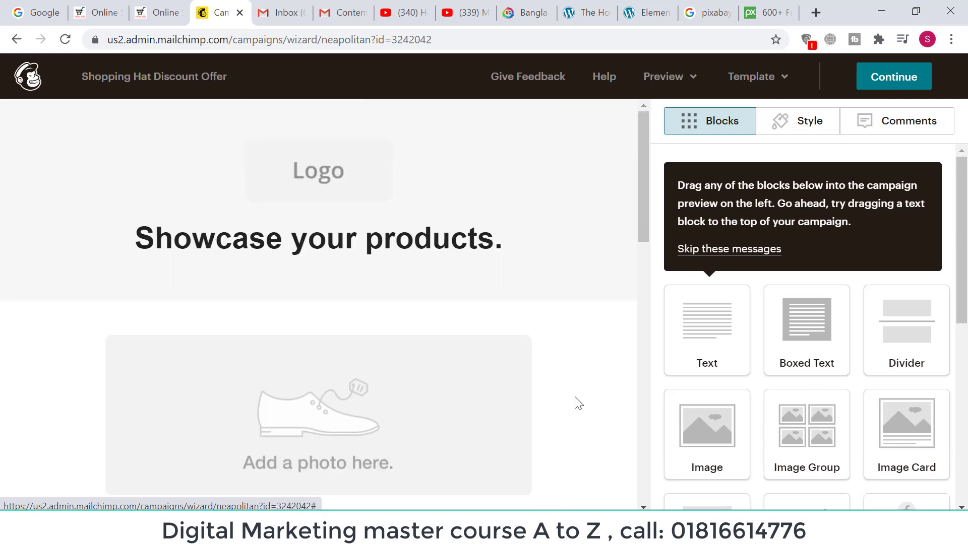
scroll(578, 404, down, 3)
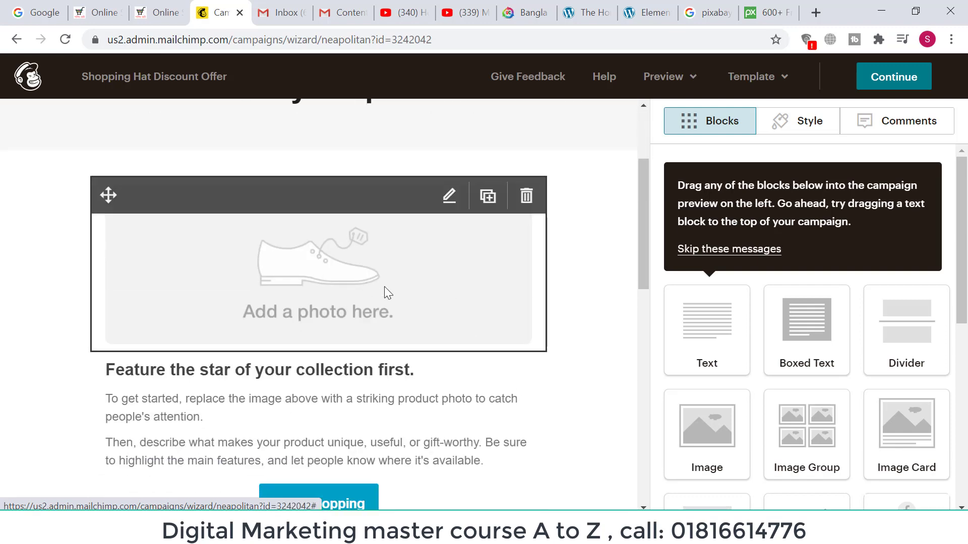
scroll(364, 320, down, 3)
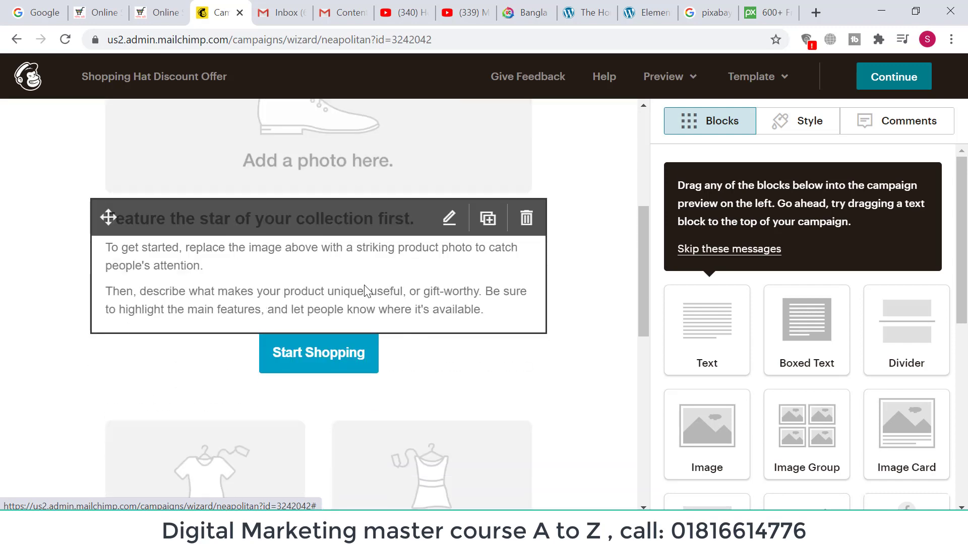
scroll(397, 297, down, 3)
scroll(432, 388, down, 4)
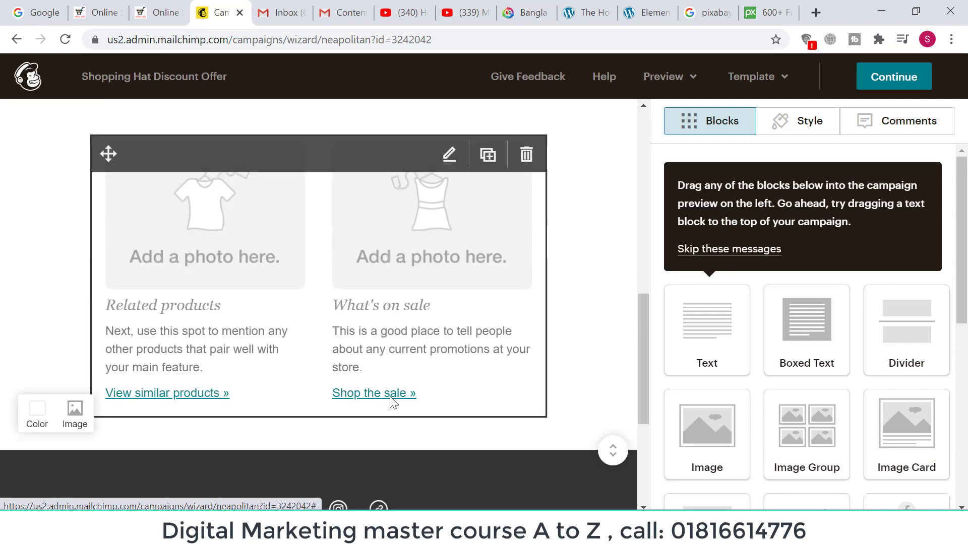
Delete the two-column content block containing "Related products" and "What's on sale", confirming the deletion.
scroll(271, 331, up, 3)
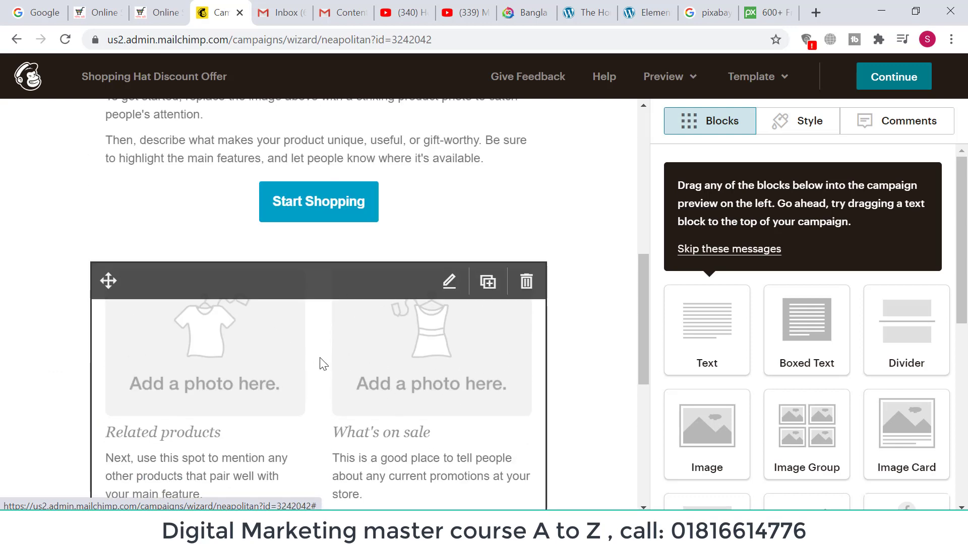
click(526, 282)
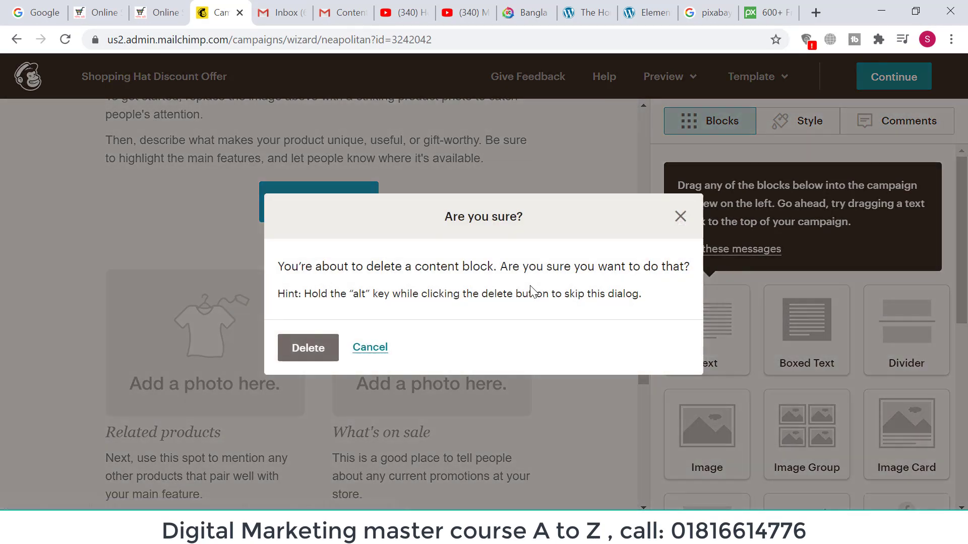
click(308, 348)
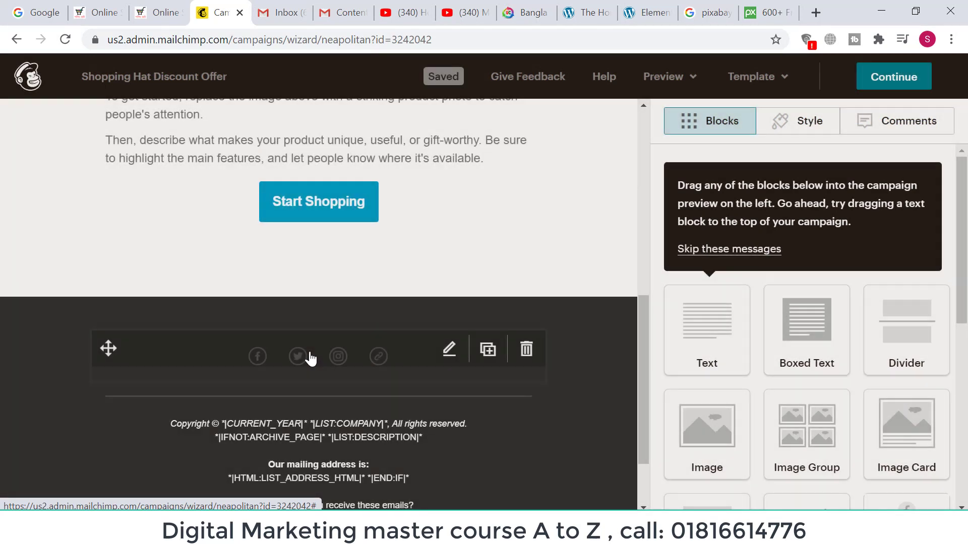
Review the remaining logo, "Showcase your products." headline and main photo blocks of the email.
scroll(510, 446, up, 3)
scroll(510, 445, up, 6)
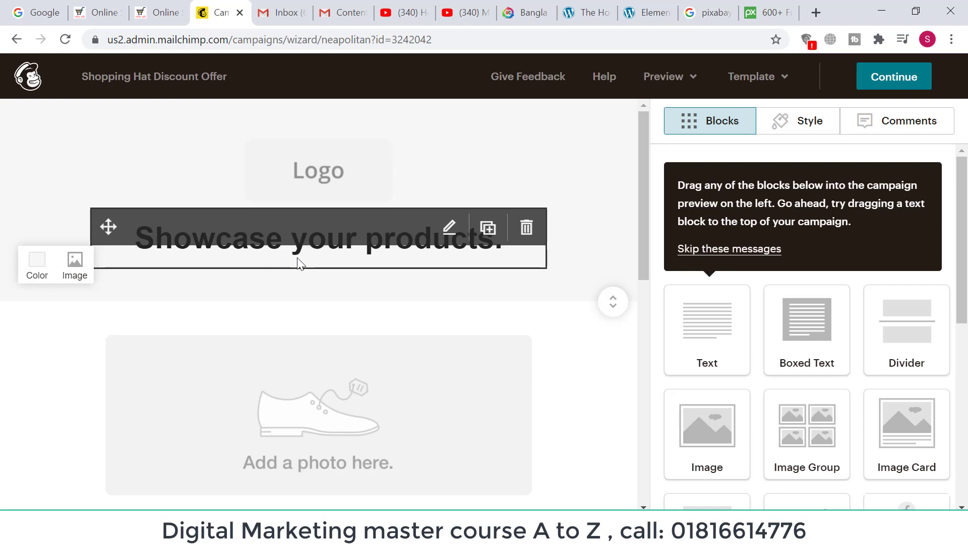
scroll(303, 275, down, 2)
scroll(345, 336, down, 3)
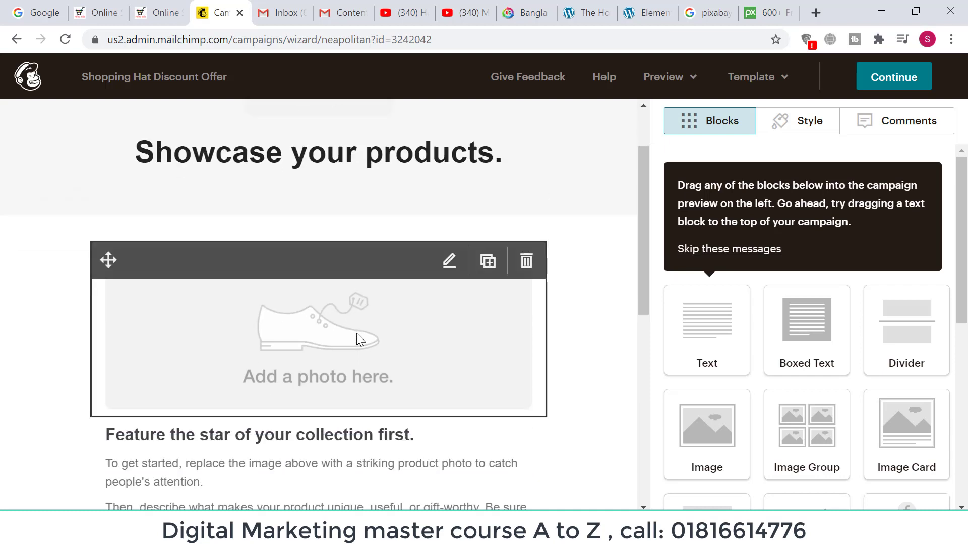
Replace the placeholder logo with the image "শপিং হাট (2)" uploaded from the Desktop folder.
scroll(443, 403, up, 5)
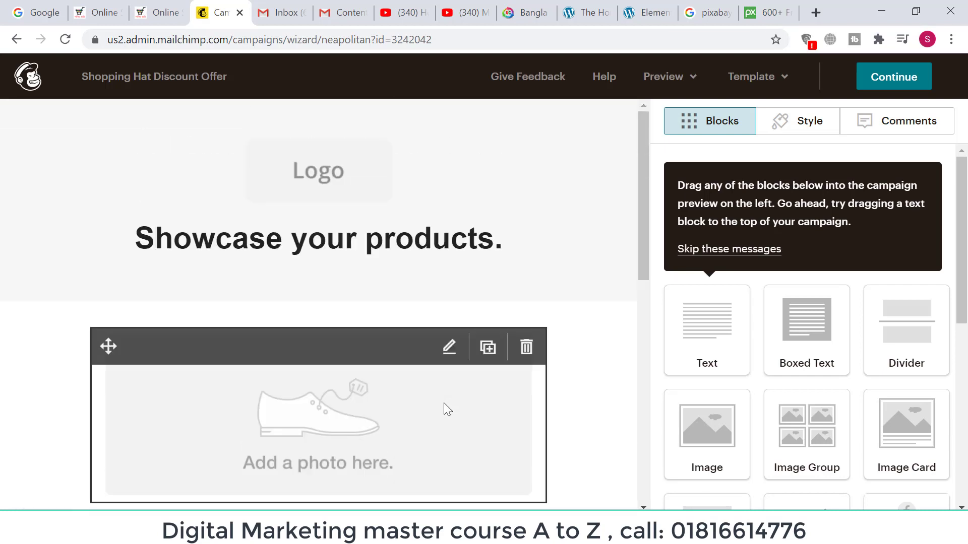
click(326, 185)
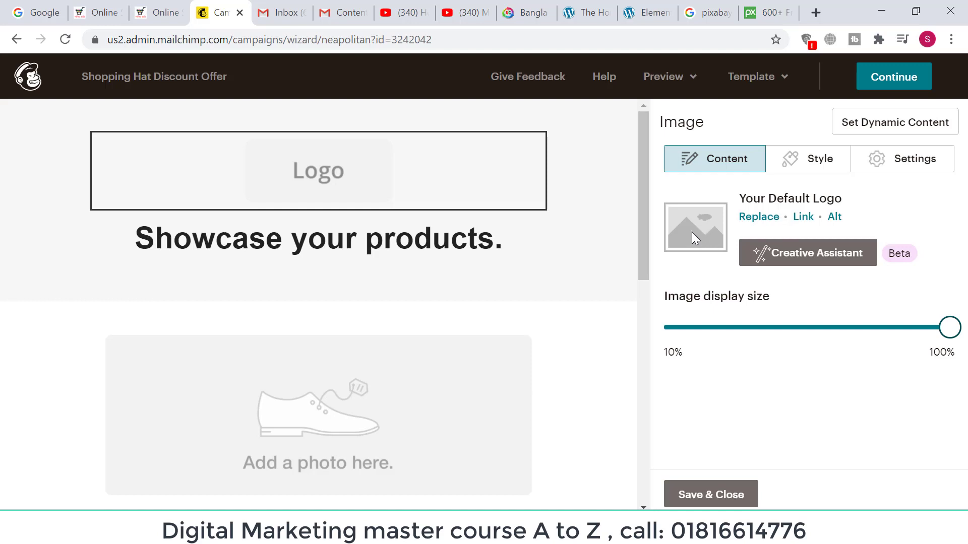
click(760, 219)
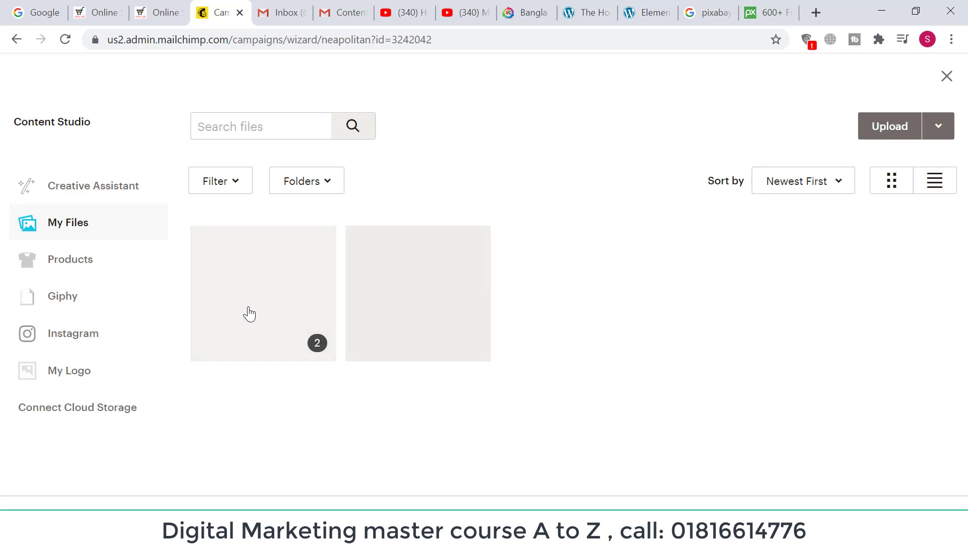
click(889, 128)
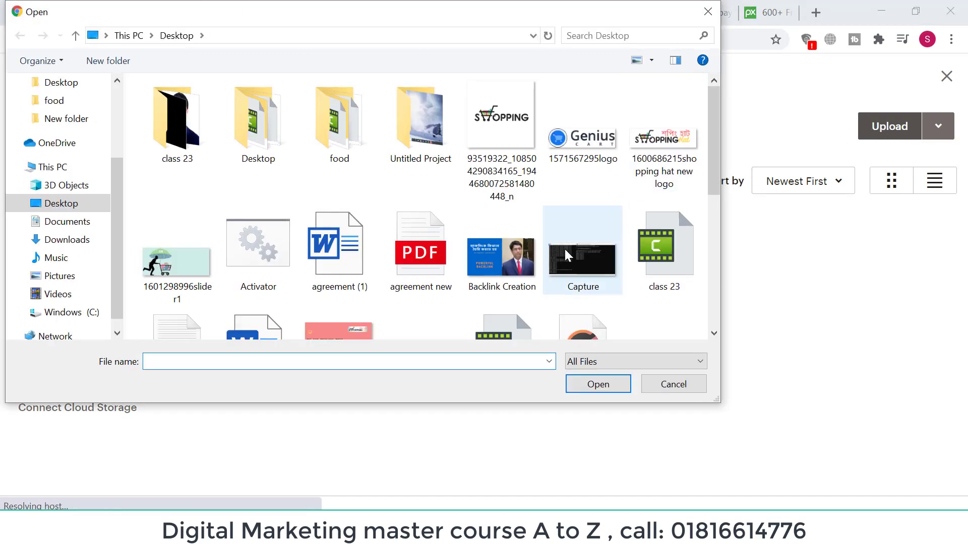
scroll(467, 279, down, 10)
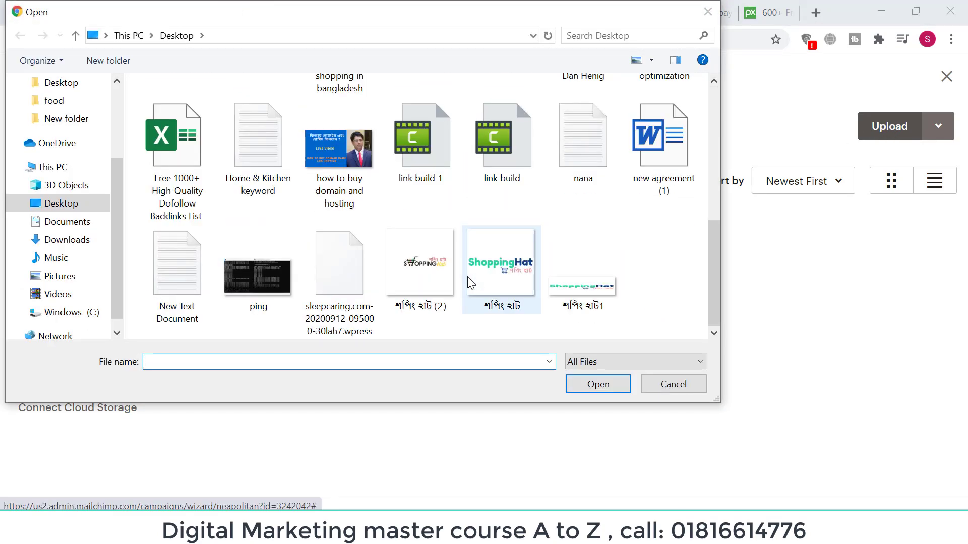
click(434, 267)
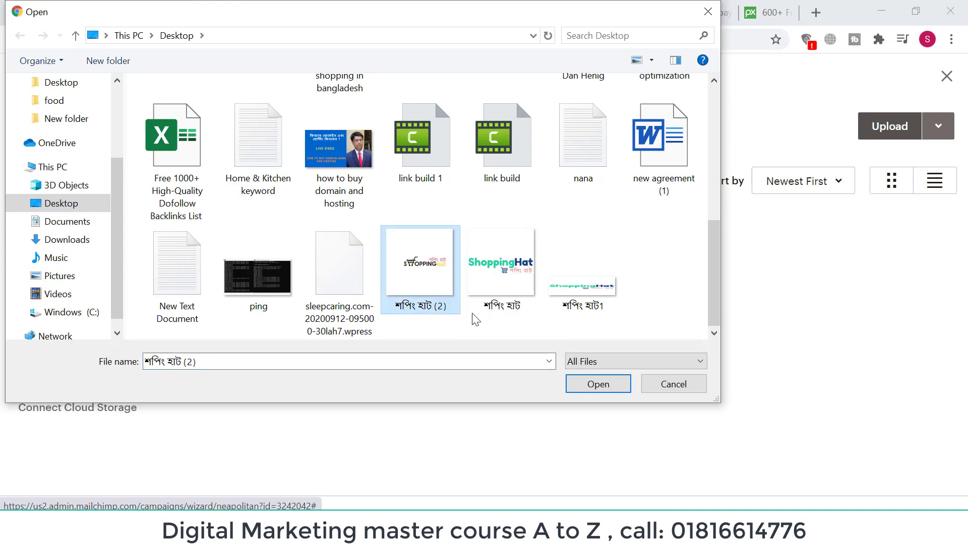
click(598, 387)
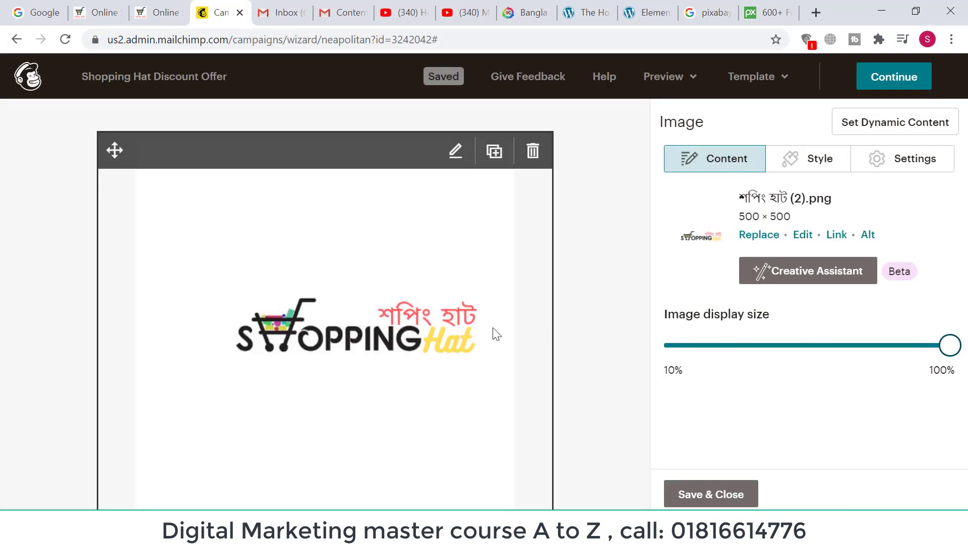
Open the "Showcase your products." text block below the logo for editing and select its headline text.
scroll(514, 352, down, 3)
scroll(318, 252, down, 3)
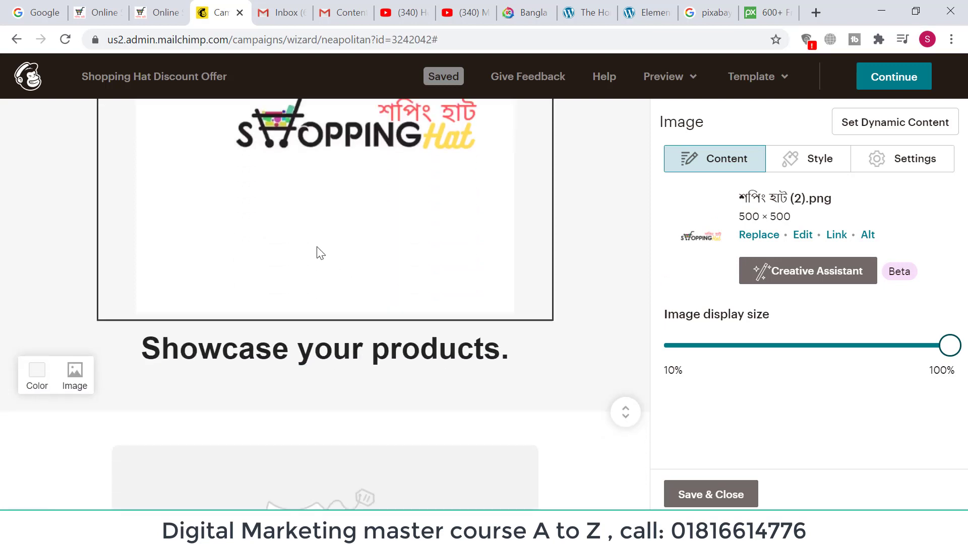
scroll(335, 259, up, 6)
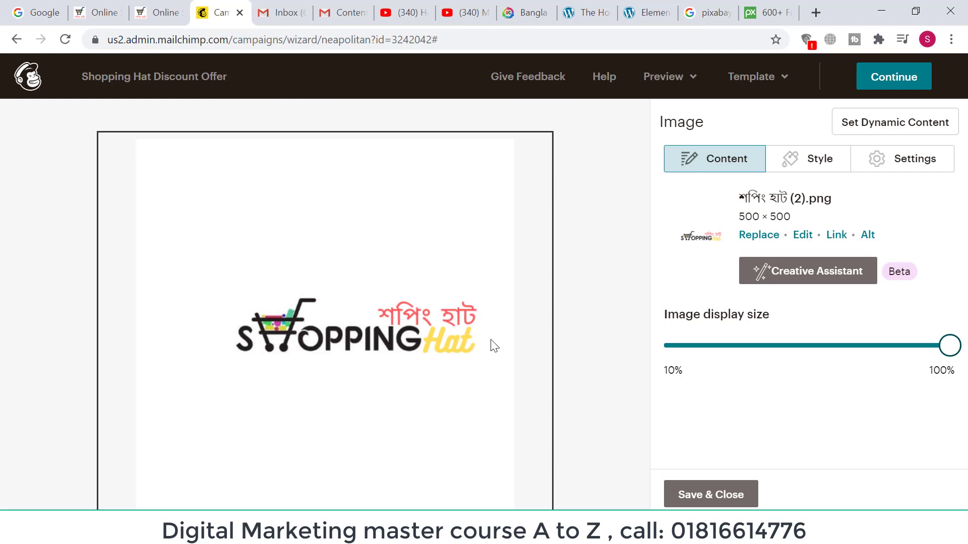
scroll(438, 336, down, 3)
scroll(320, 385, down, 3)
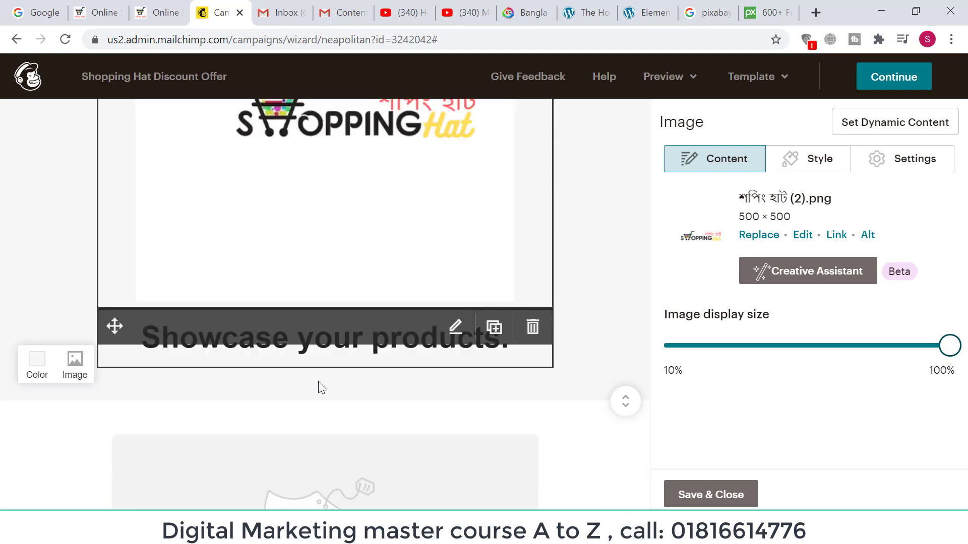
mouse_move(285, 275)
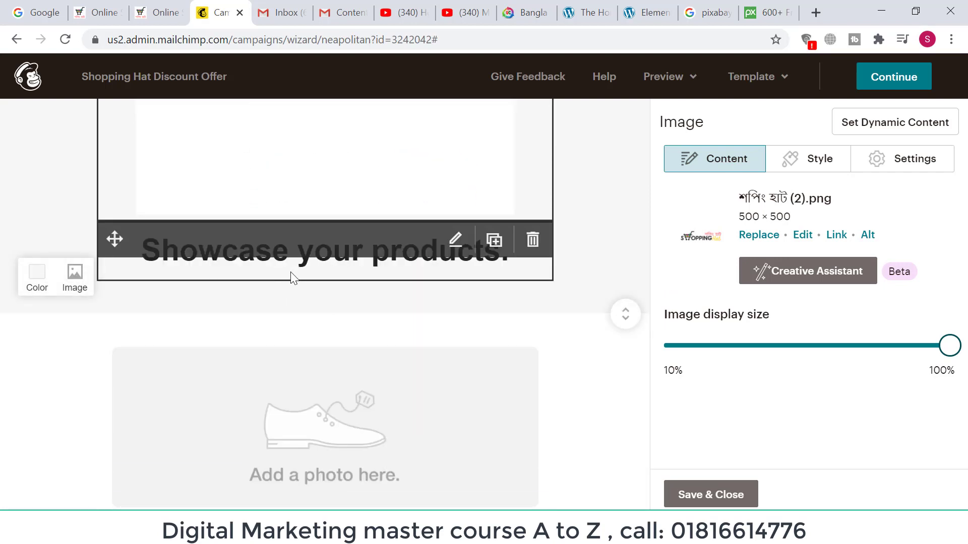
click(290, 273)
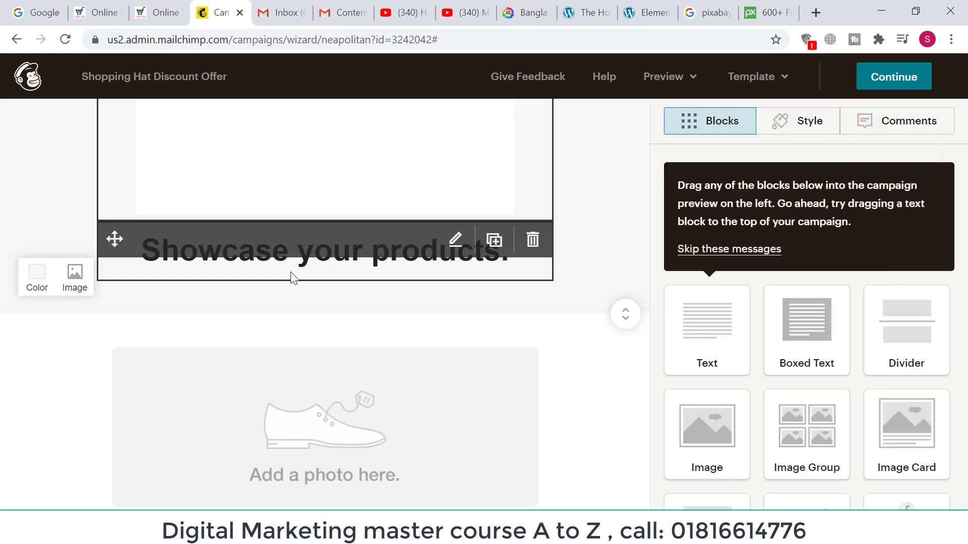
click(295, 276)
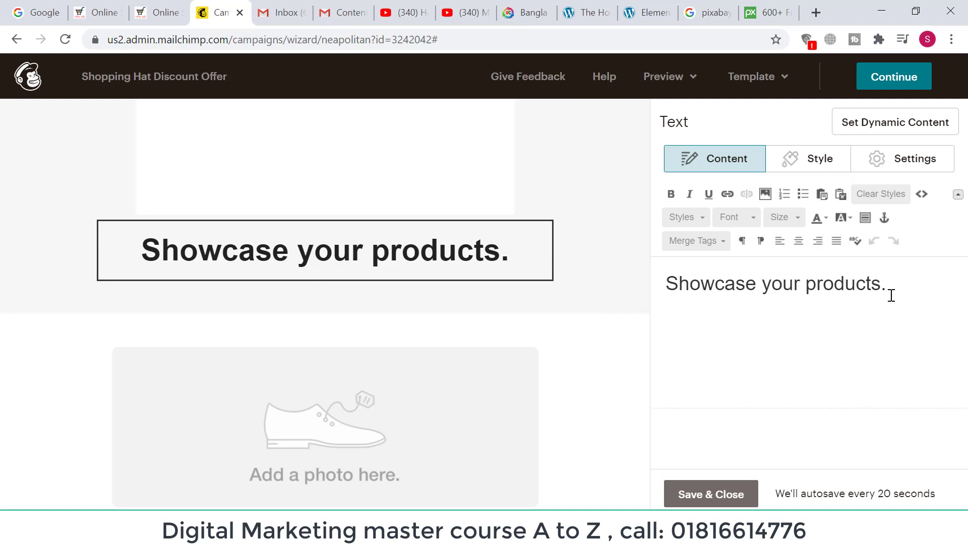
drag(905, 293, 673, 285)
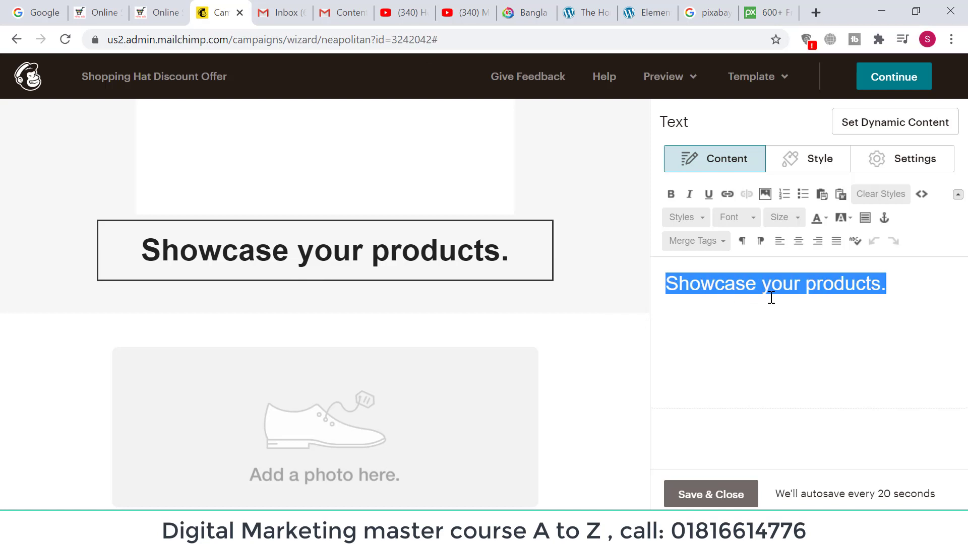
Switch to Notepad, copy the line "শপিং হাট ই হোক আপনার স্বপ্নের দোকান/শোরুম", and return to the campaign editor.
key(alt+Tab)
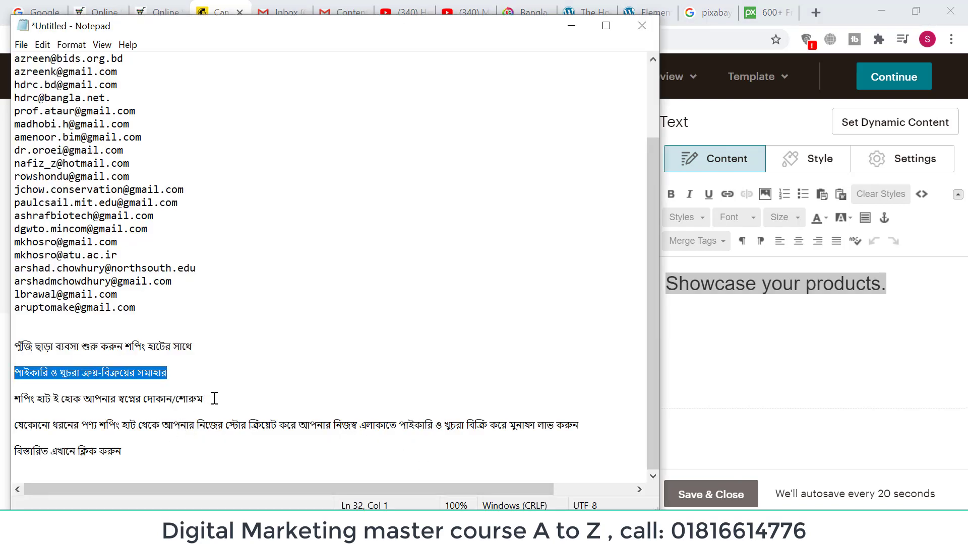
drag(214, 398, 11, 392)
right_click(68, 399)
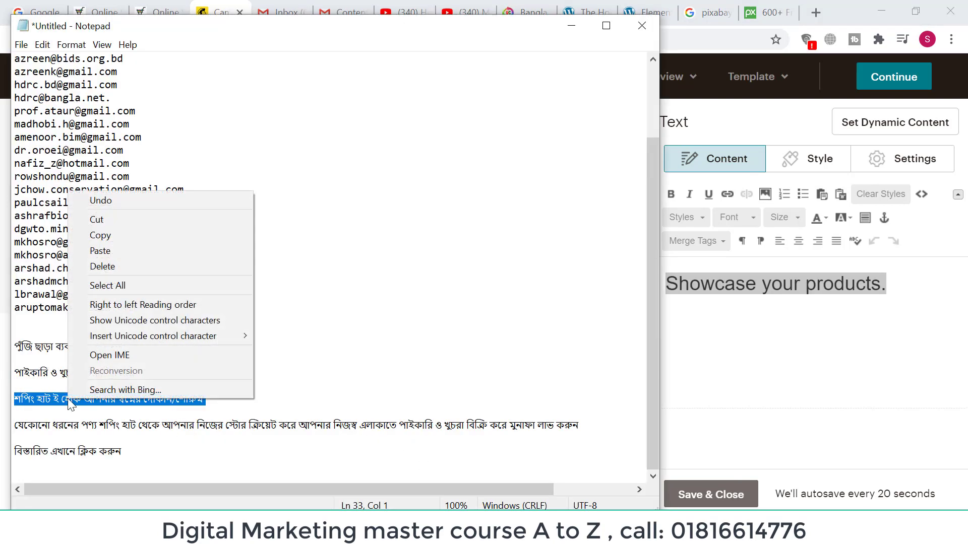
click(116, 239)
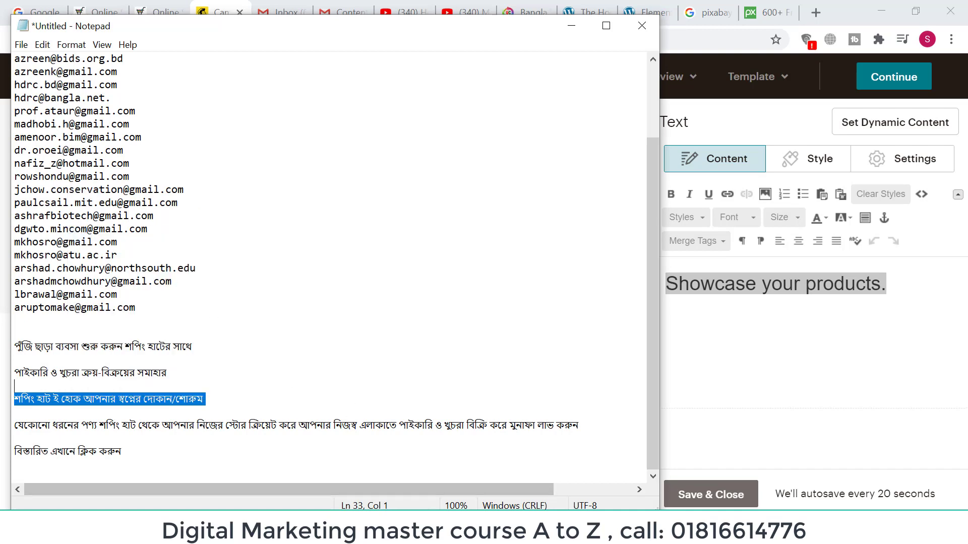
key(alt+Tab)
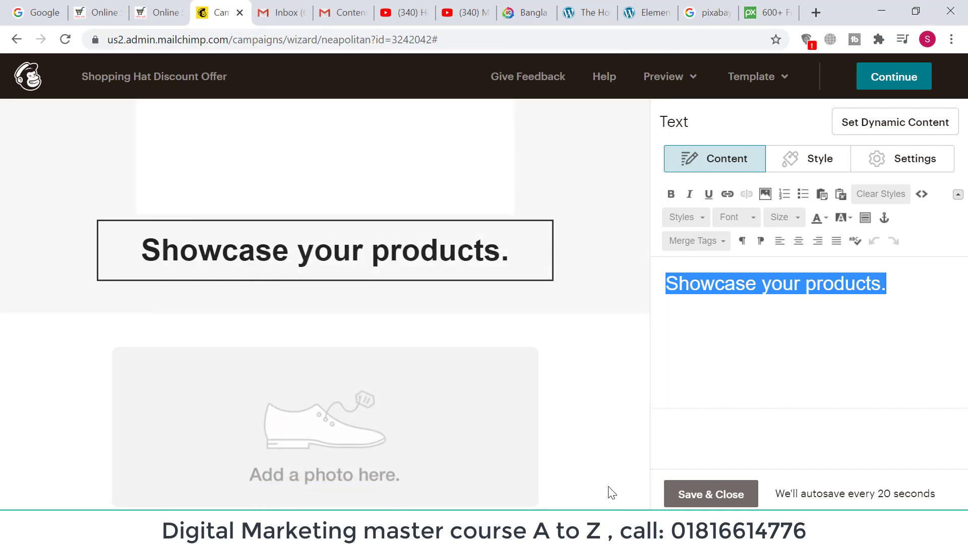
Replace the headline with "শপিং হাট ই হোক আপনার স্বপ্নের দোকান/শোরুম", remove the blank line above it, and center the text.
click(899, 295)
key(BackSpace)
key(BackSpace)
key(BackSpace)
key(BackSpace)
key(BackSpace)
key(BackSpace)
key(BackSpace)
key(BackSpace)
key(BackSpace)
key(BackSpace)
key(BackSpace)
key(BackSpace)
key(BackSpace)
key(BackSpace)
key(BackSpace)
key(BackSpace)
key(BackSpace)
key(BackSpace)
key(BackSpace)
key(BackSpace)
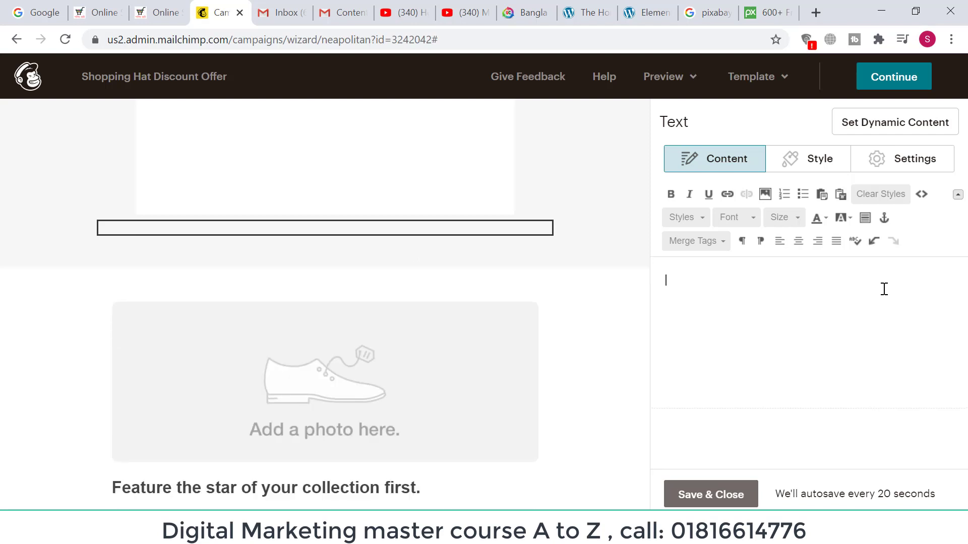
key(ctrl+v)
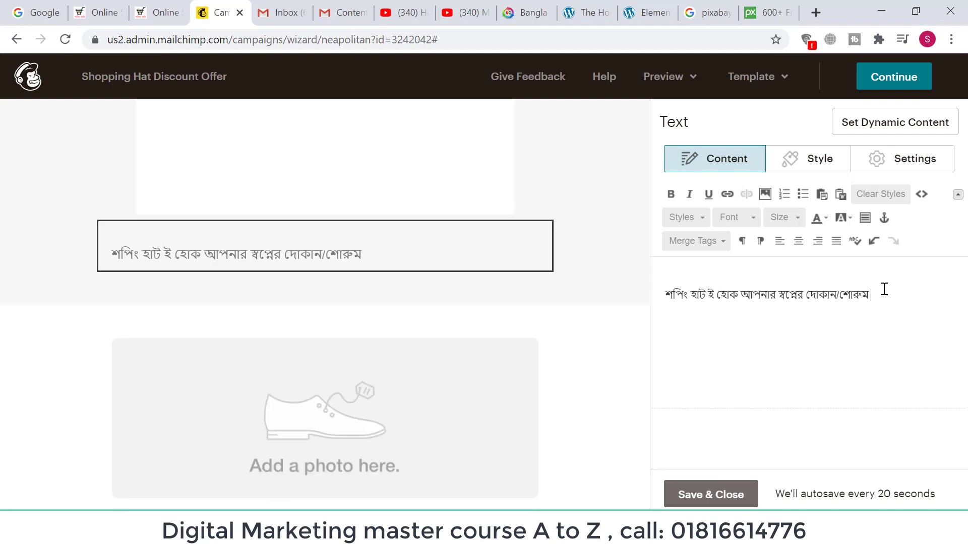
key(BackSpace)
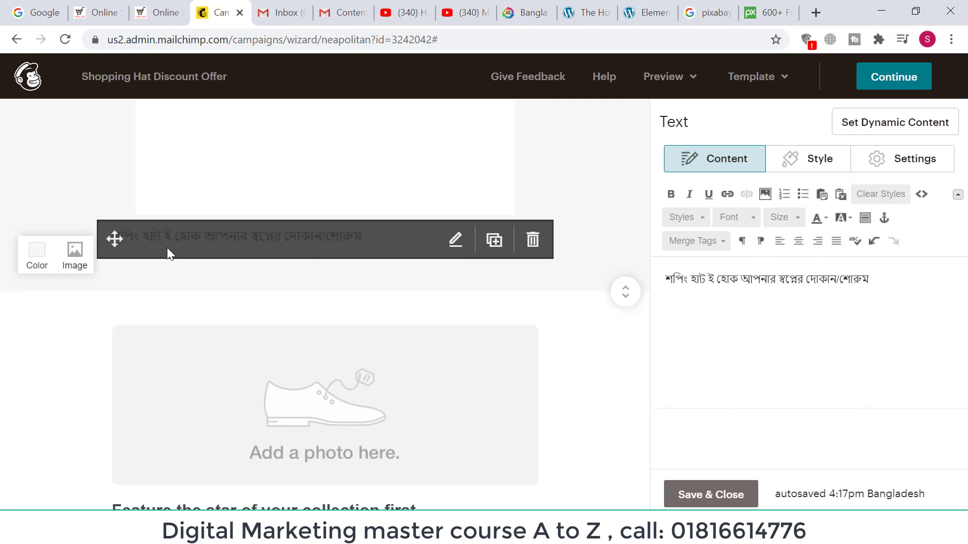
click(799, 243)
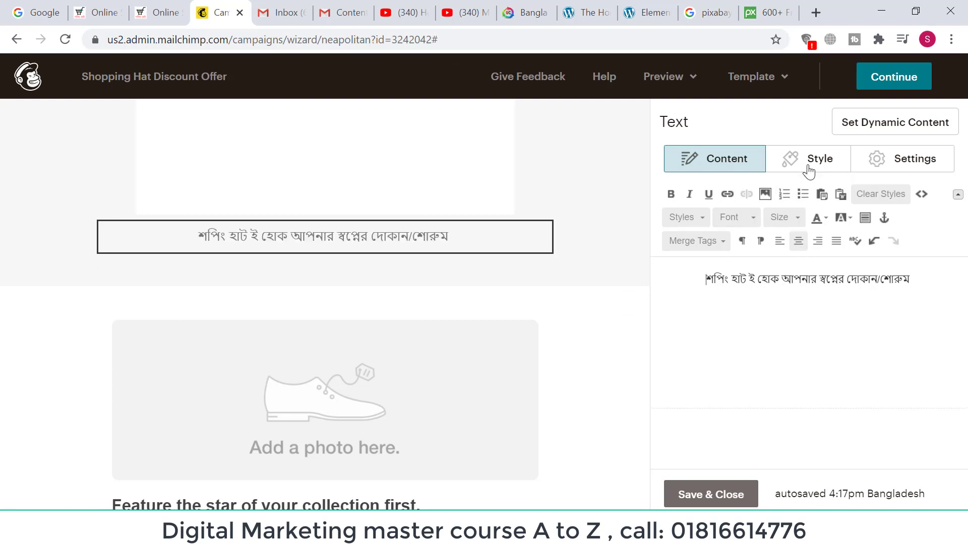
Try font sizes 24 and 30 for the Bengali headline without selecting its text.
click(800, 219)
click(812, 323)
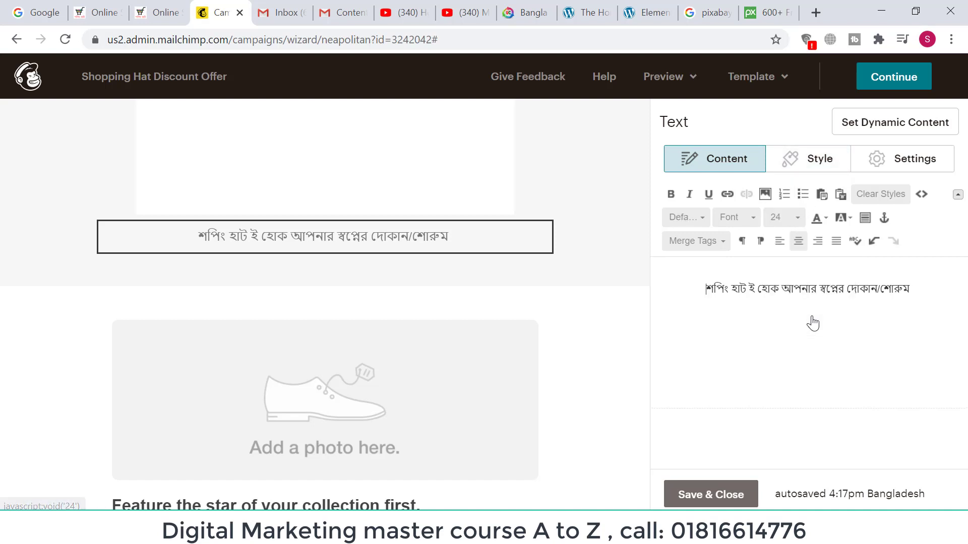
click(796, 220)
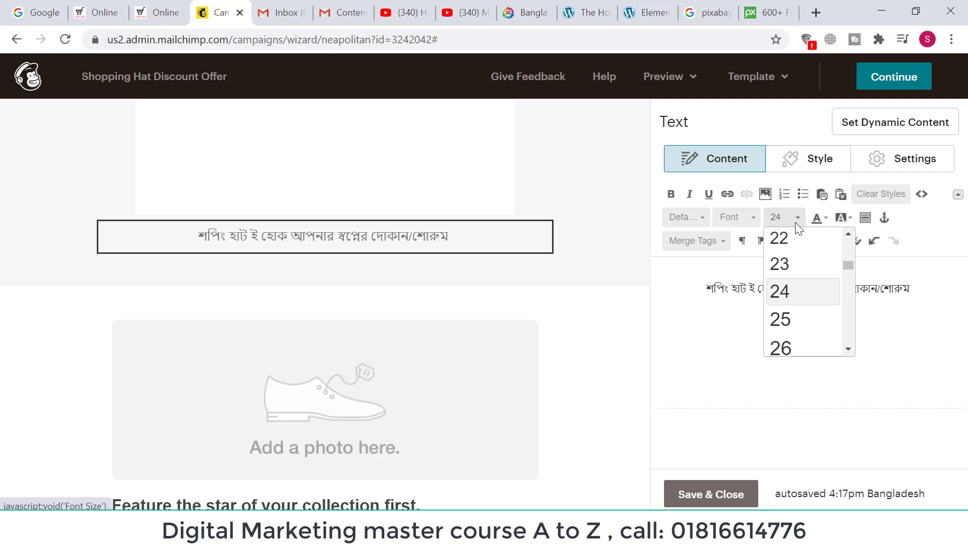
scroll(793, 335, down, 3)
click(794, 334)
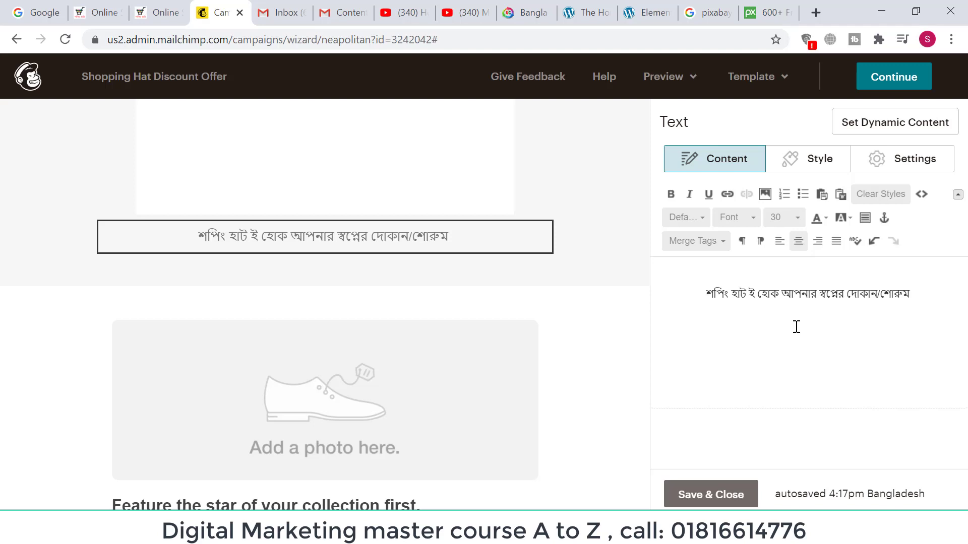
Set the whole Bengali headline to font size 24, try Comic Sans MS, and settle on the Arial font.
drag(950, 293, 700, 293)
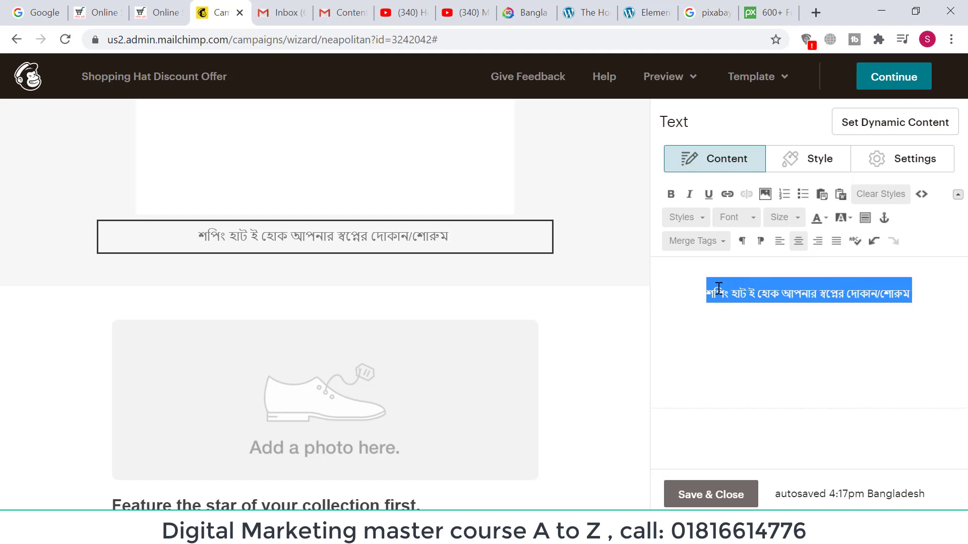
click(798, 217)
click(783, 323)
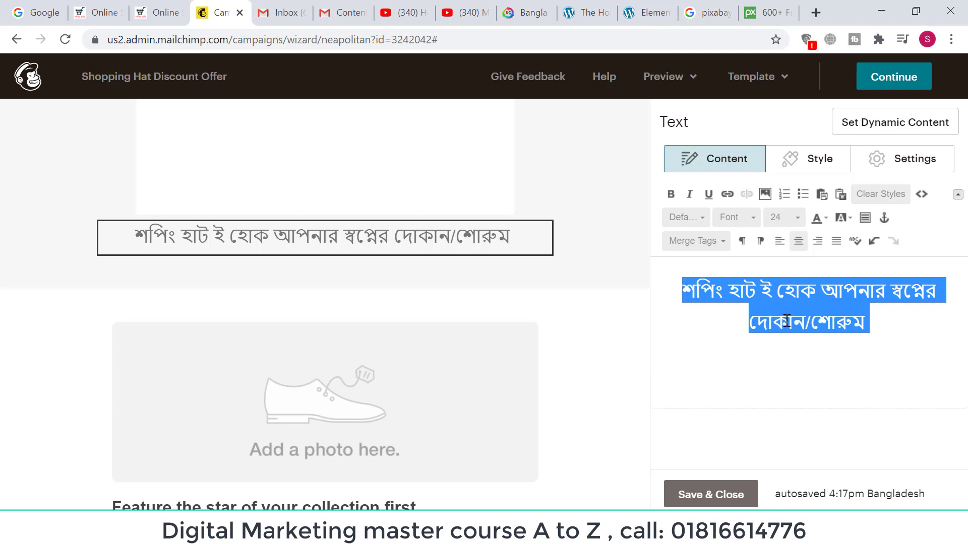
click(754, 220)
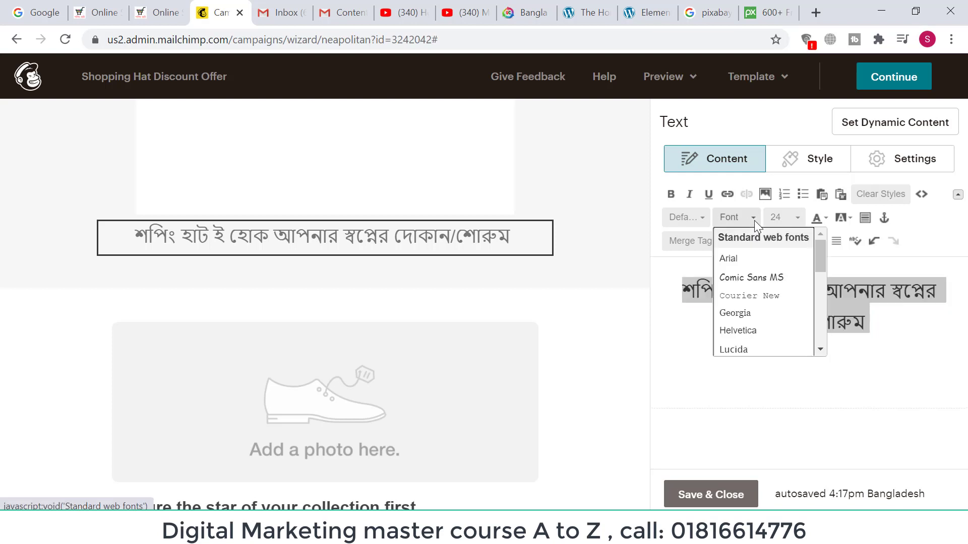
click(755, 277)
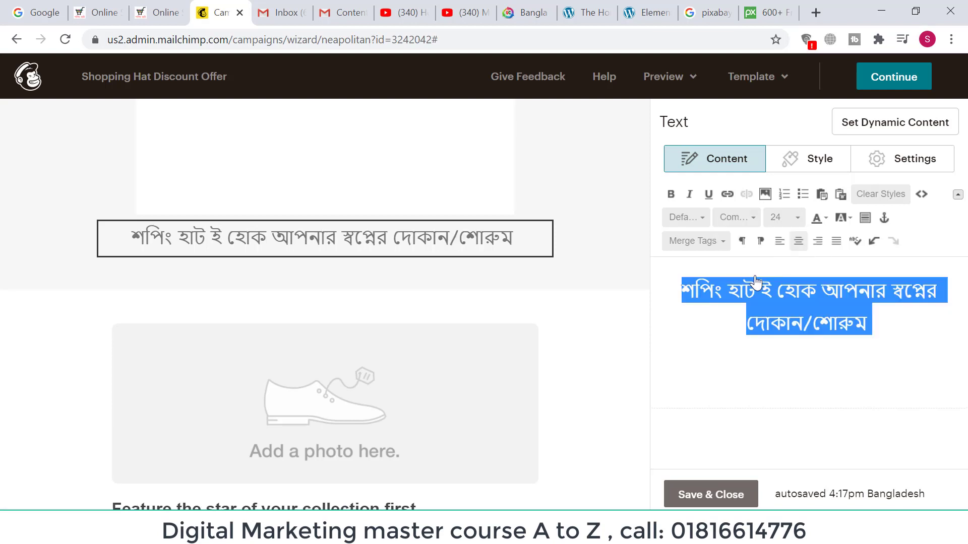
click(754, 220)
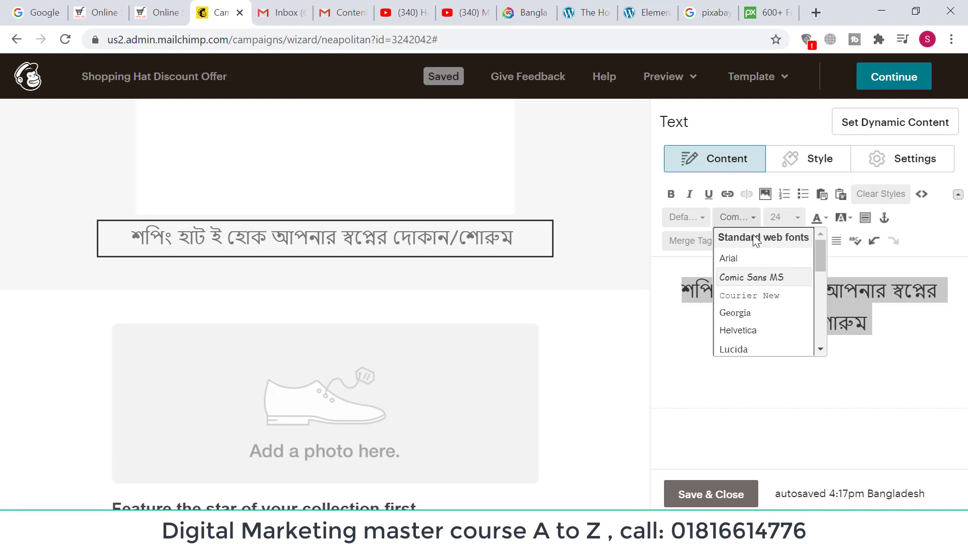
click(731, 258)
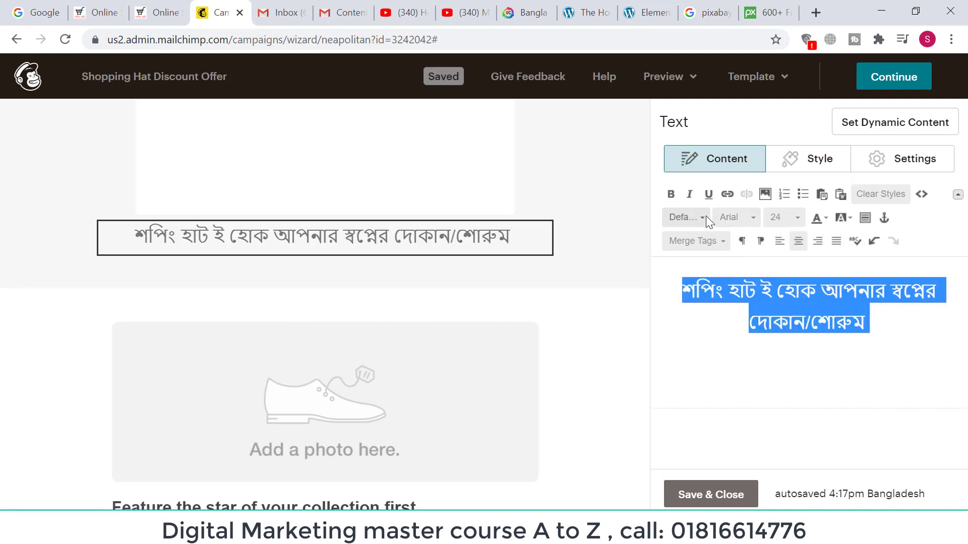
Try yellow as the headline's text color, and change it to turquoise.
click(824, 218)
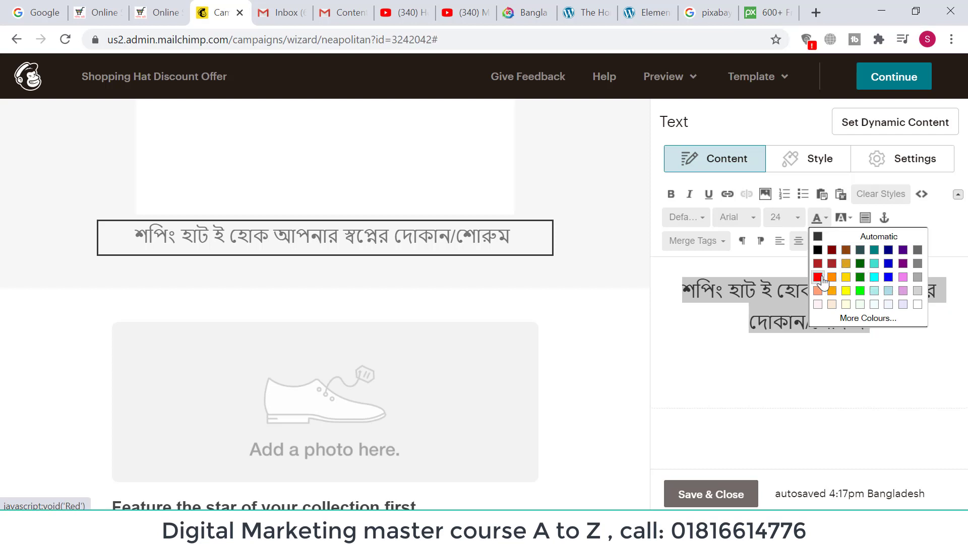
click(845, 291)
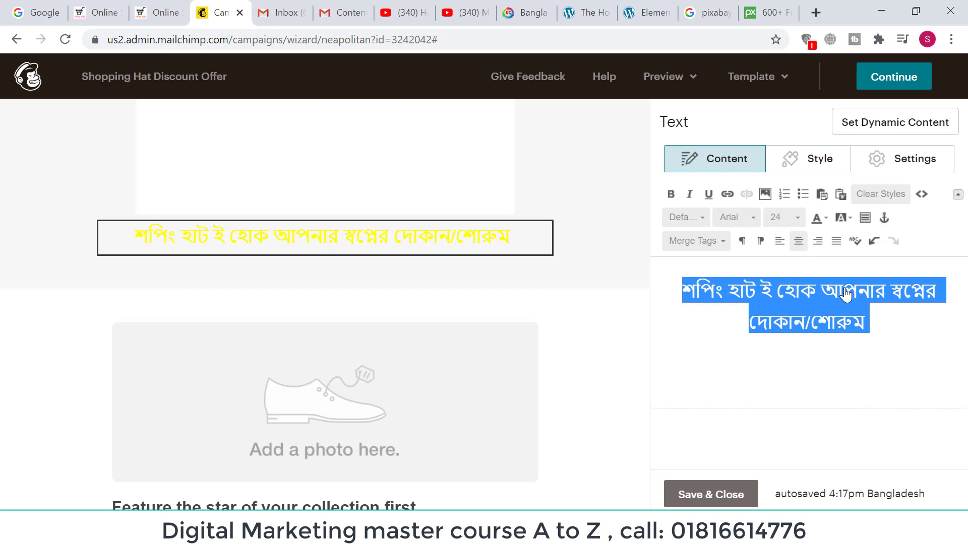
click(825, 218)
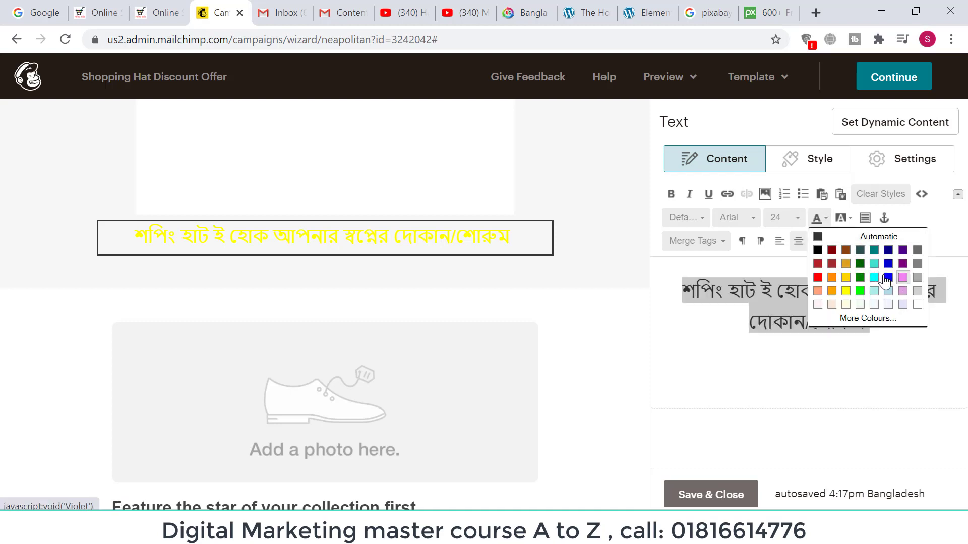
click(873, 267)
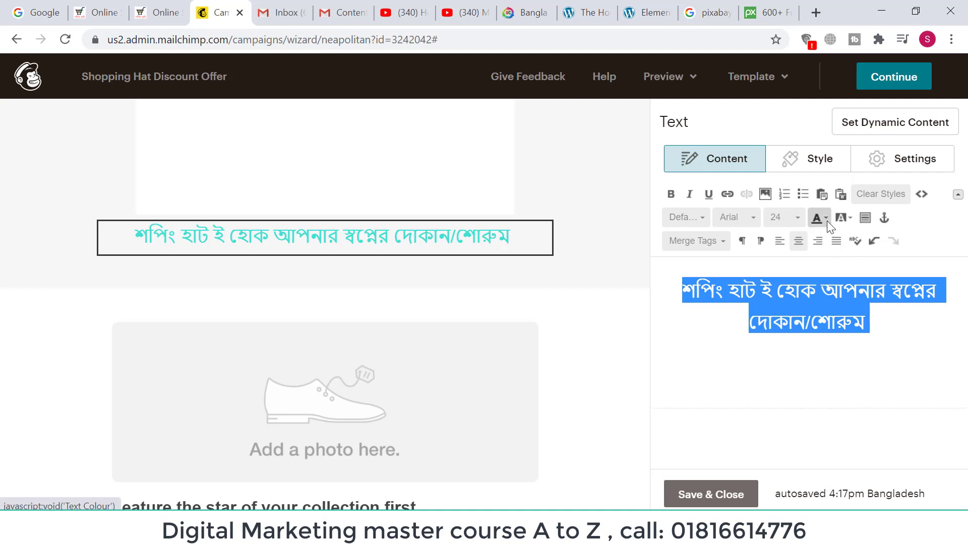
Change the Bengali headline's text color to dark teal.
click(826, 219)
click(874, 258)
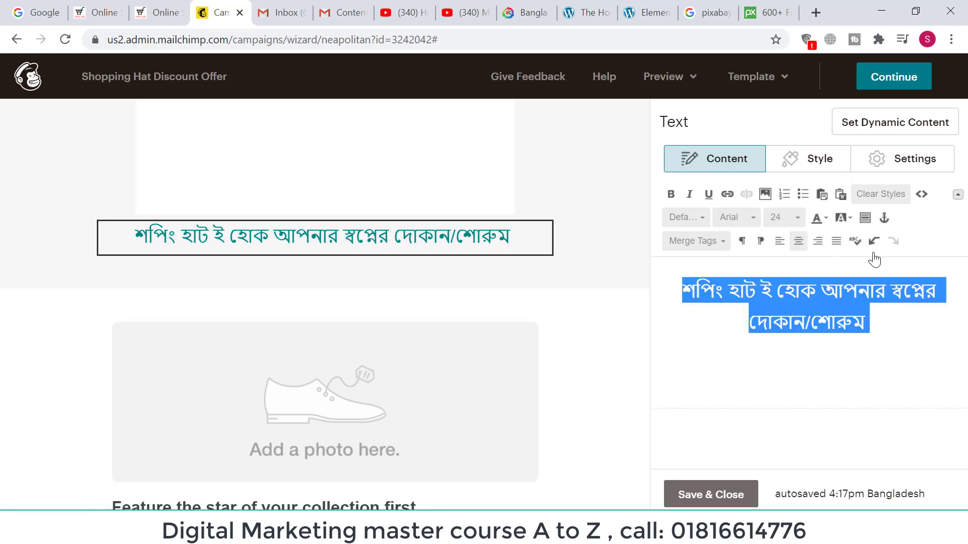
click(833, 370)
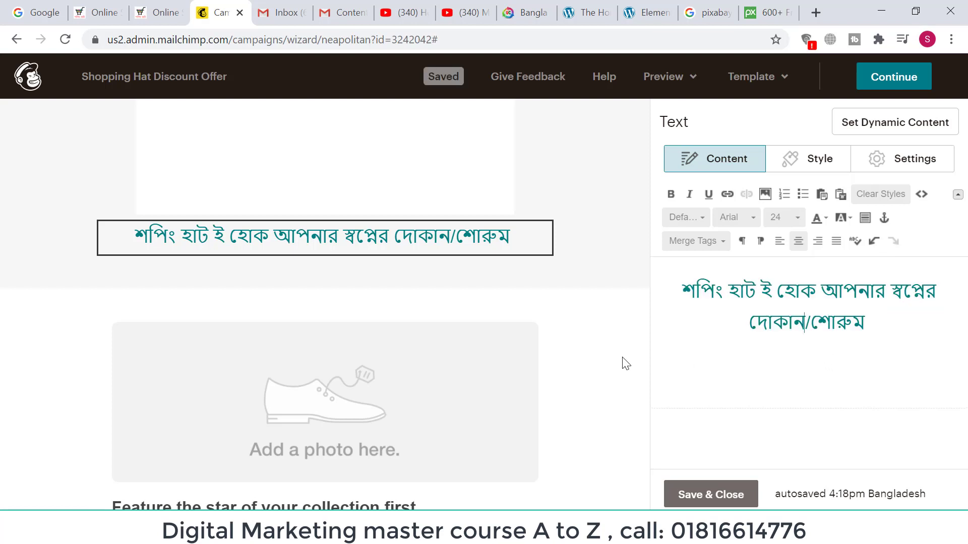
scroll(379, 413, down, 2)
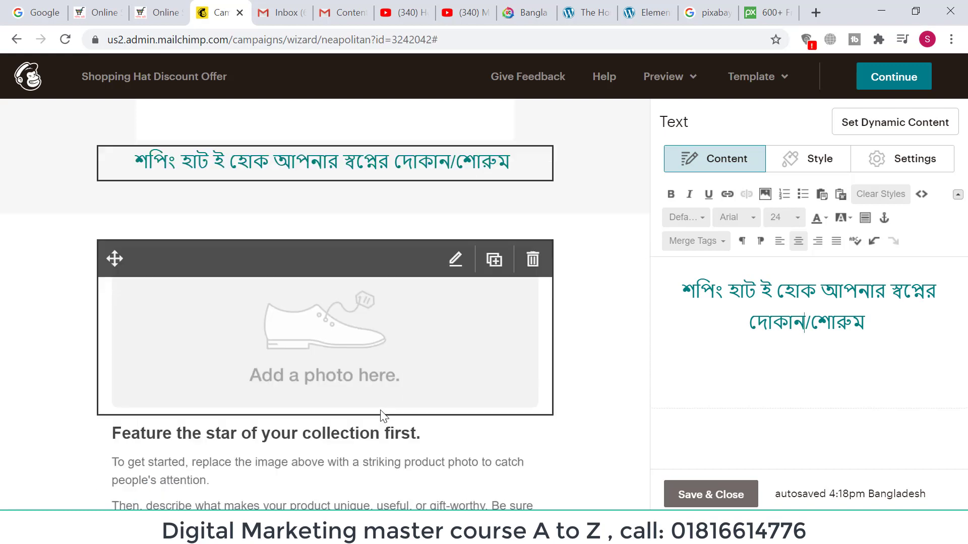
scroll(382, 414, down, 3)
scroll(388, 353, up, 3)
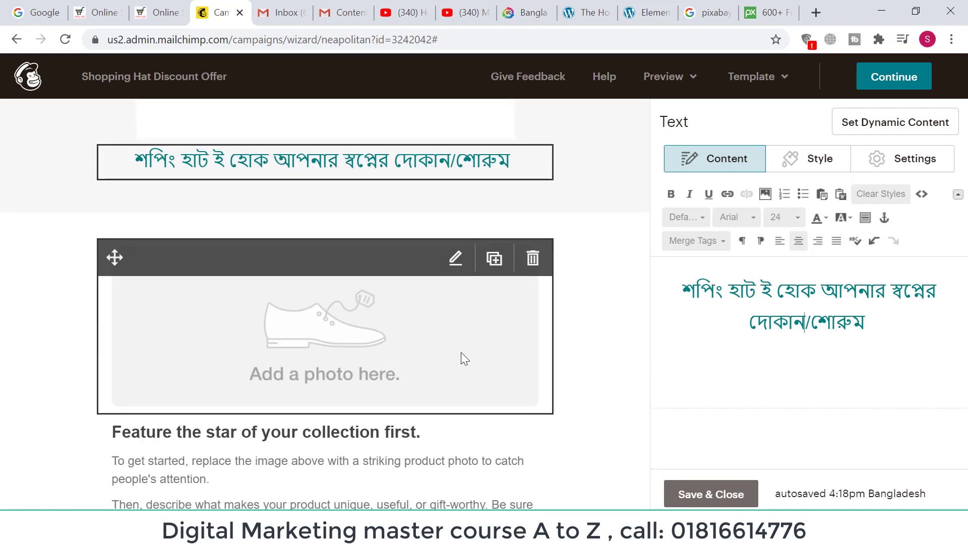
click(373, 343)
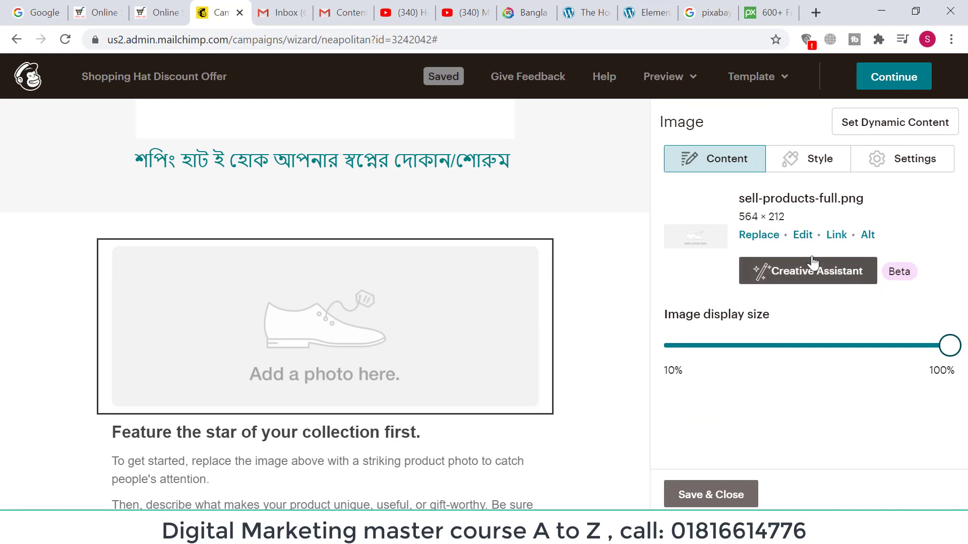
click(760, 236)
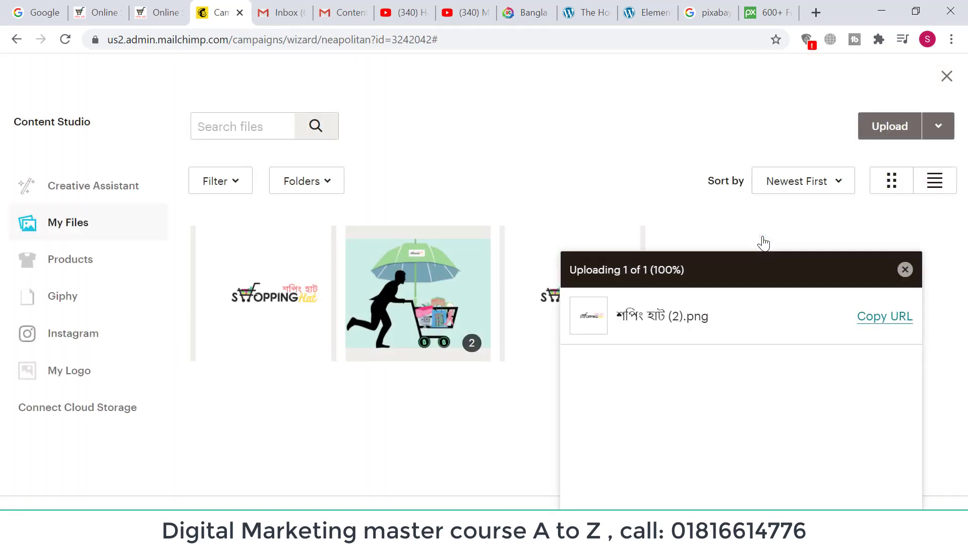
click(891, 132)
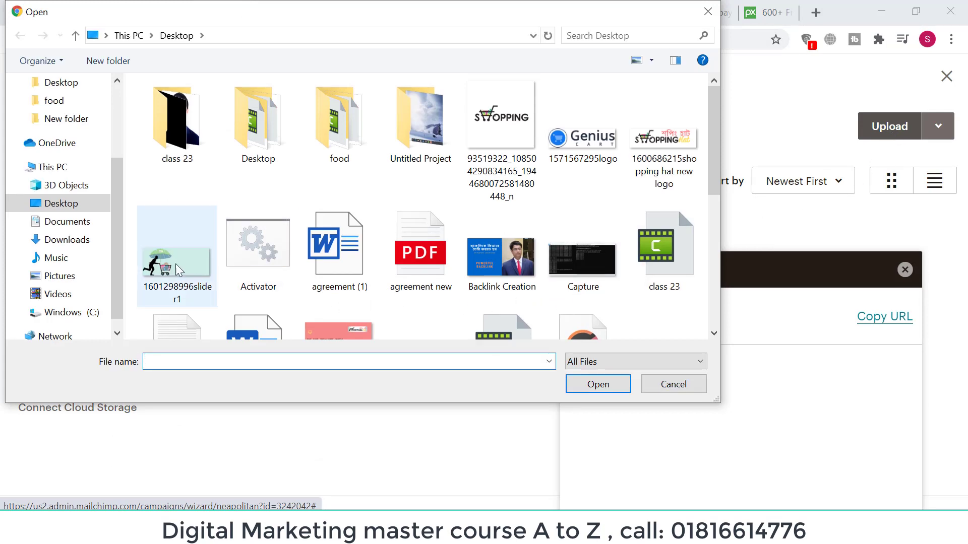
click(175, 272)
click(575, 383)
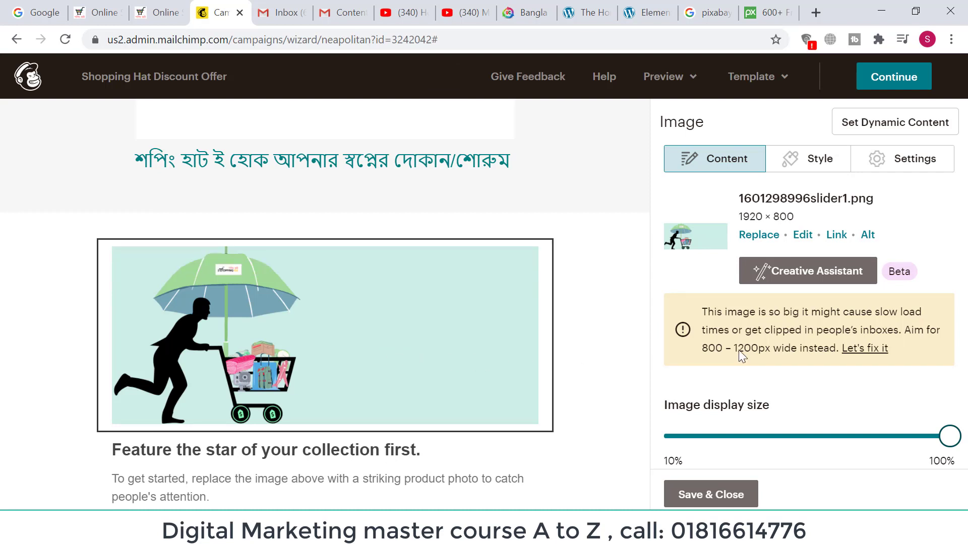
Open the new banner image for editing and try a square crop positioned over the man with the cart.
mouse_move(949, 439)
mouse_down()
mouse_move(806, 448)
mouse_move(966, 441)
mouse_up()
scroll(910, 418, down, 1)
scroll(813, 385, up, 1)
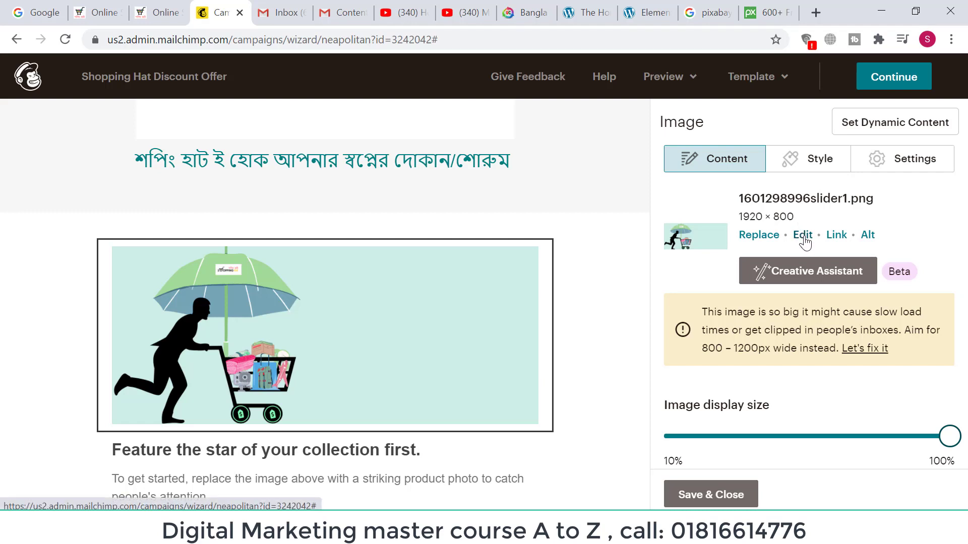
click(803, 236)
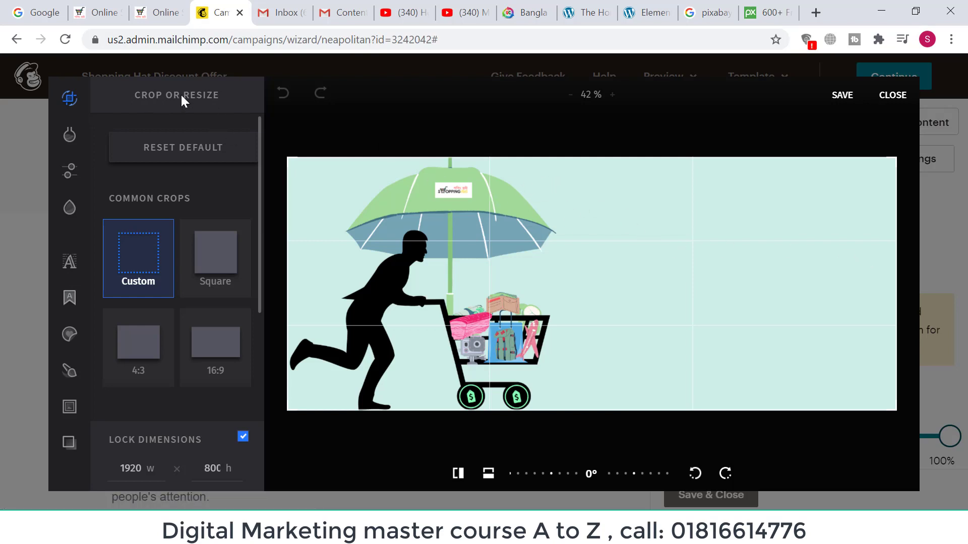
click(214, 273)
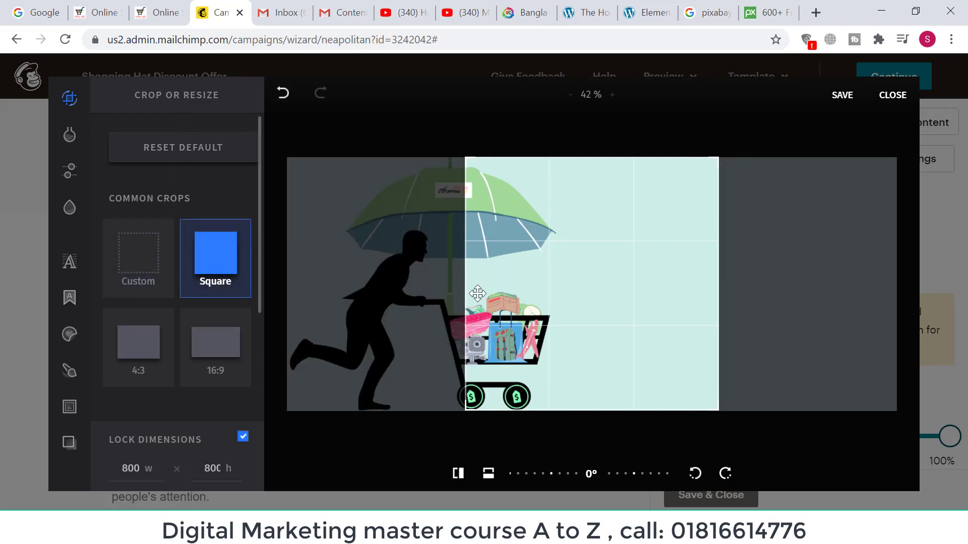
drag(628, 304, 454, 294)
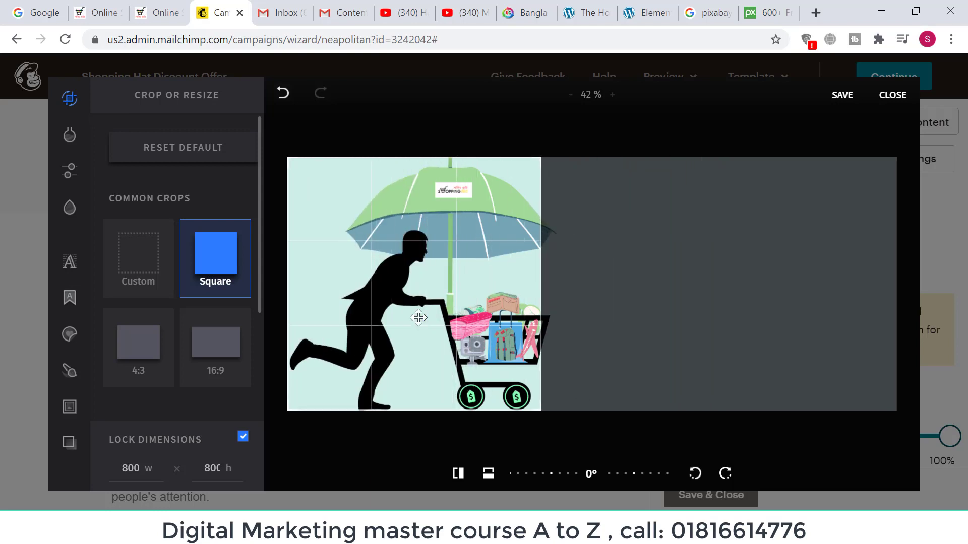
Crop the banner image to 4:3 around the man, umbrella and cart, save it, and check it in the email layout.
click(159, 364)
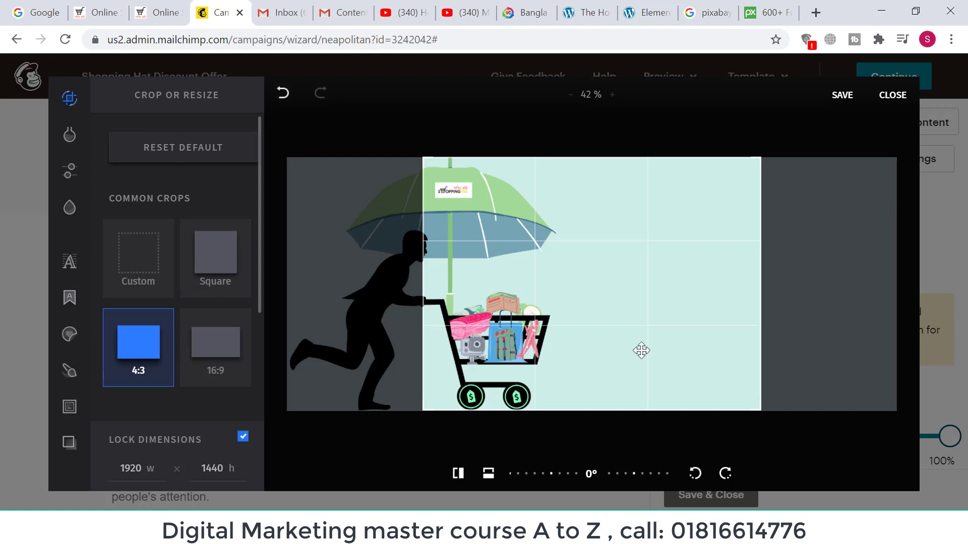
drag(618, 348, 493, 343)
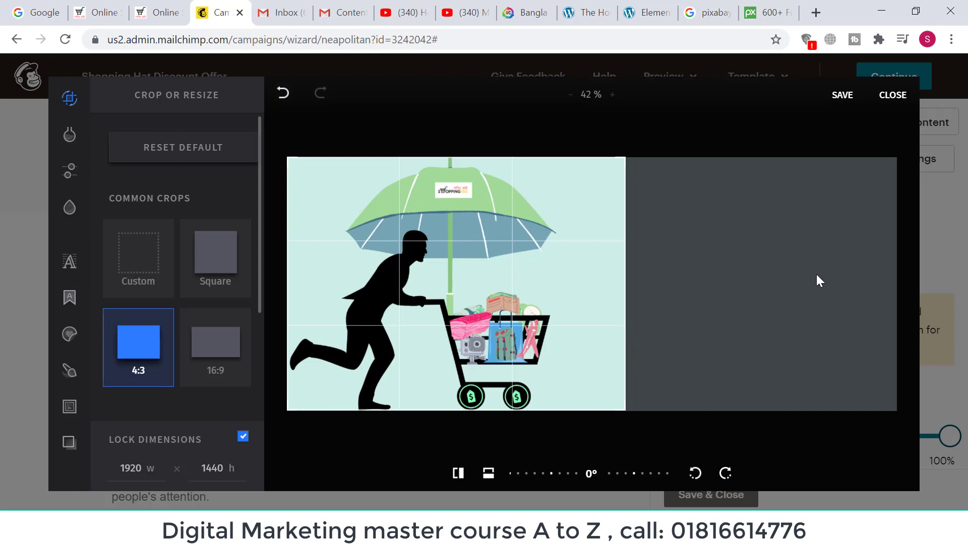
click(842, 96)
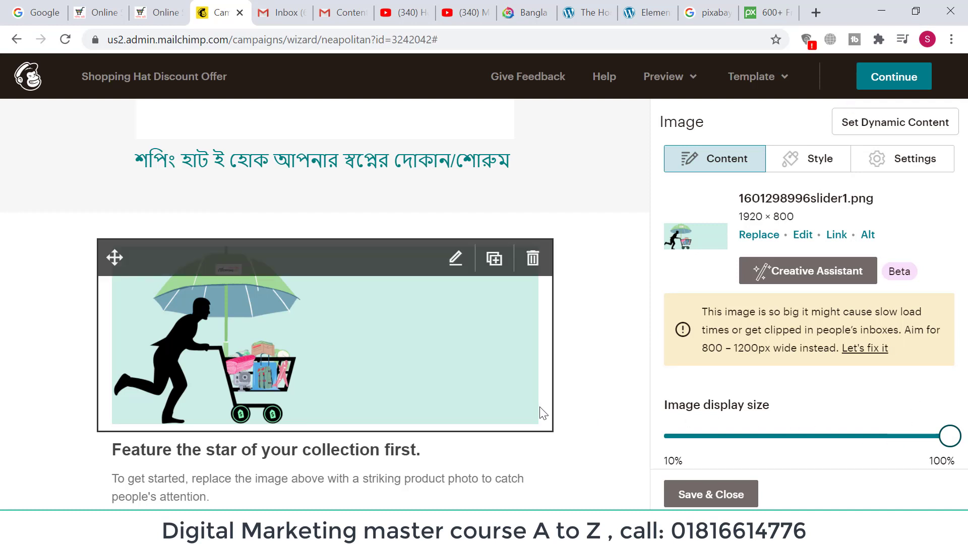
scroll(605, 415, down, 2)
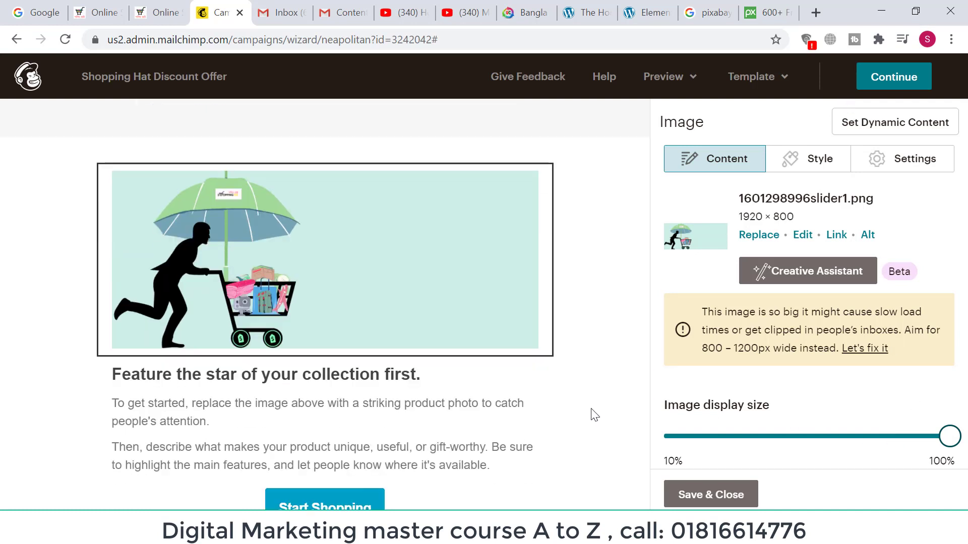
scroll(575, 410, up, 3)
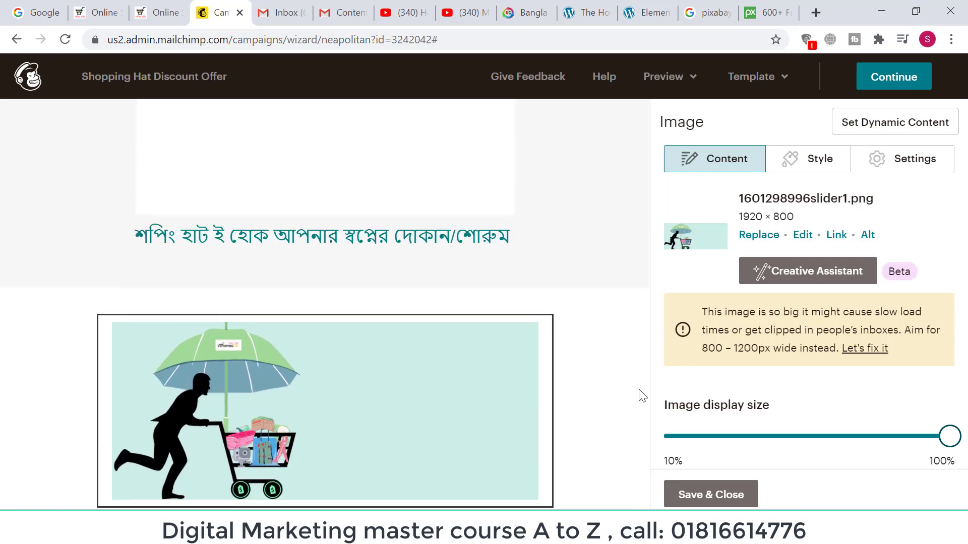
scroll(458, 401, down, 2)
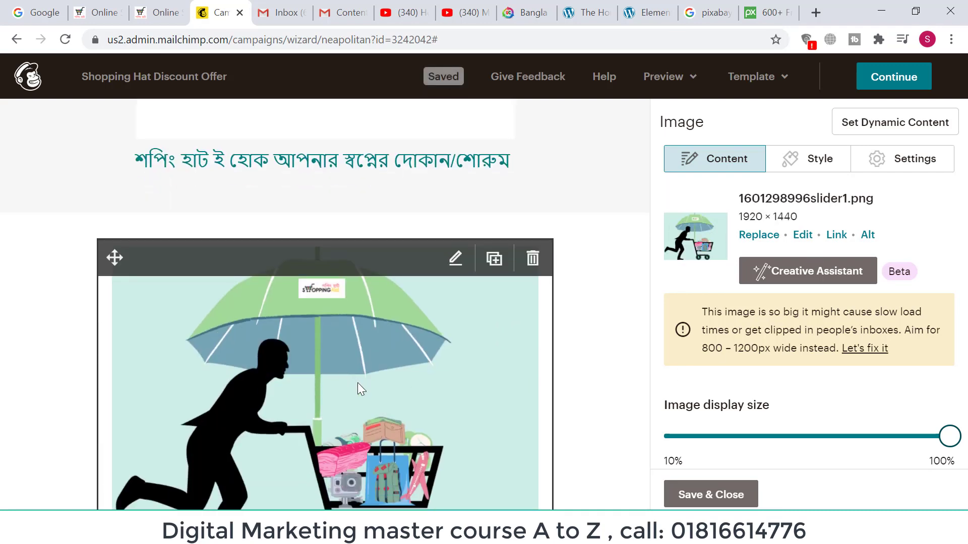
scroll(359, 383, down, 2)
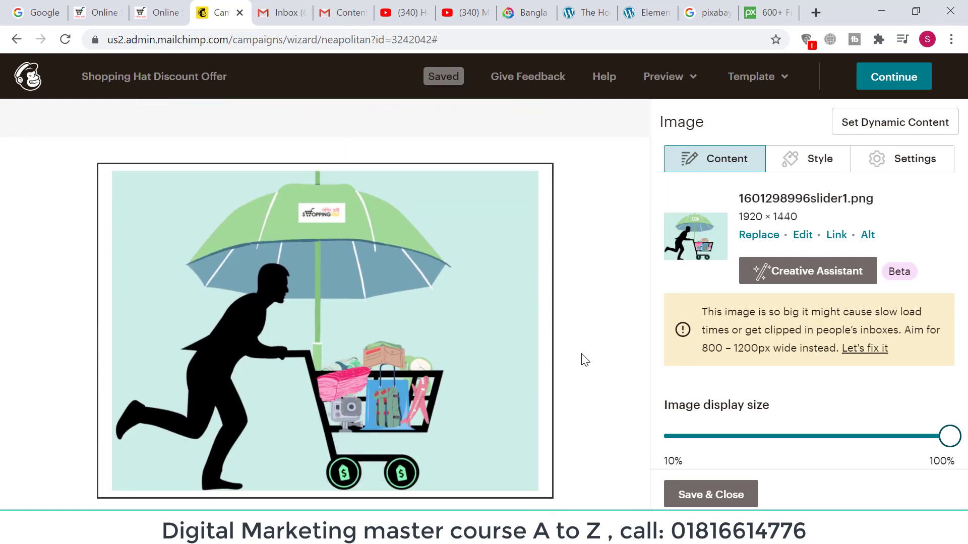
scroll(584, 361, up, 2)
scroll(578, 364, down, 5)
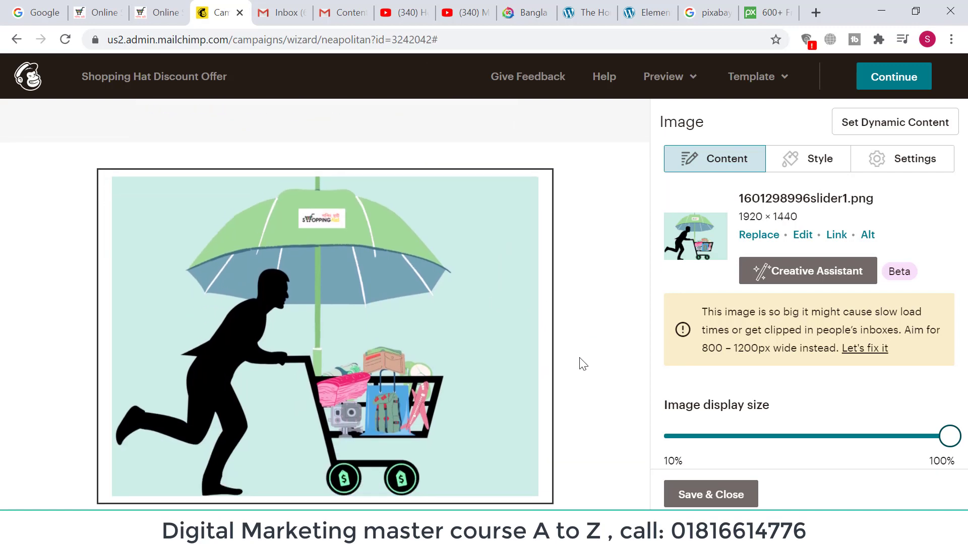
scroll(392, 244, up, 4)
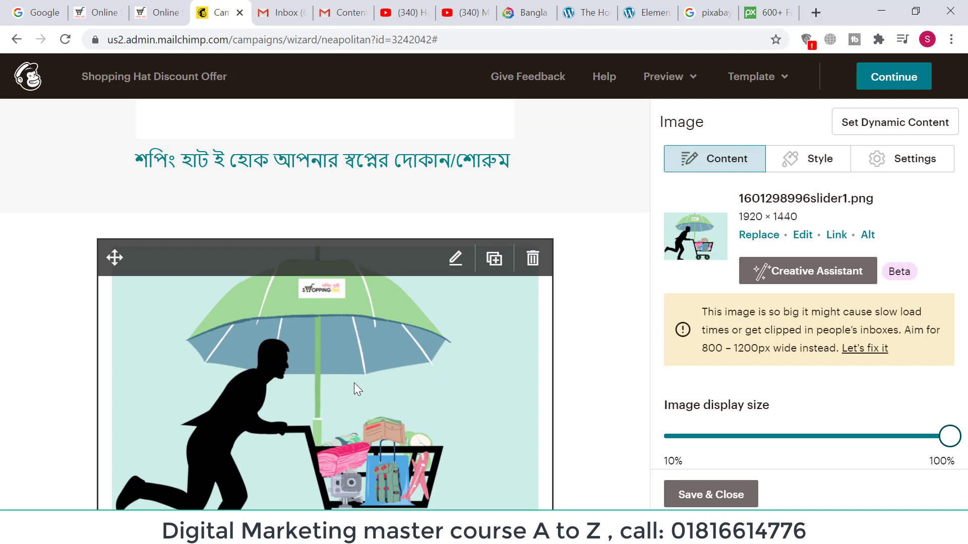
Start adding a web link to the banner image and copy the shoppinghat.com address from the open store website.
click(836, 236)
click(493, 310)
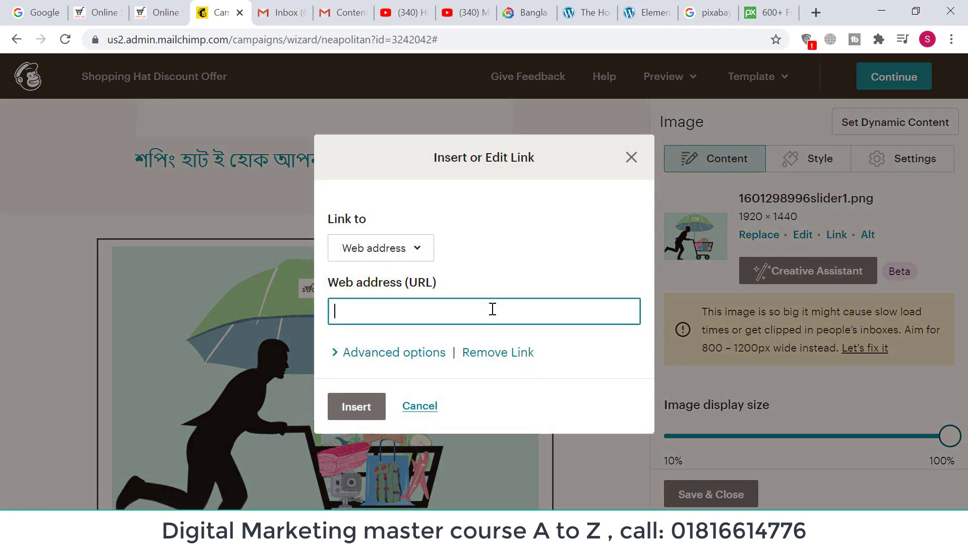
click(89, 11)
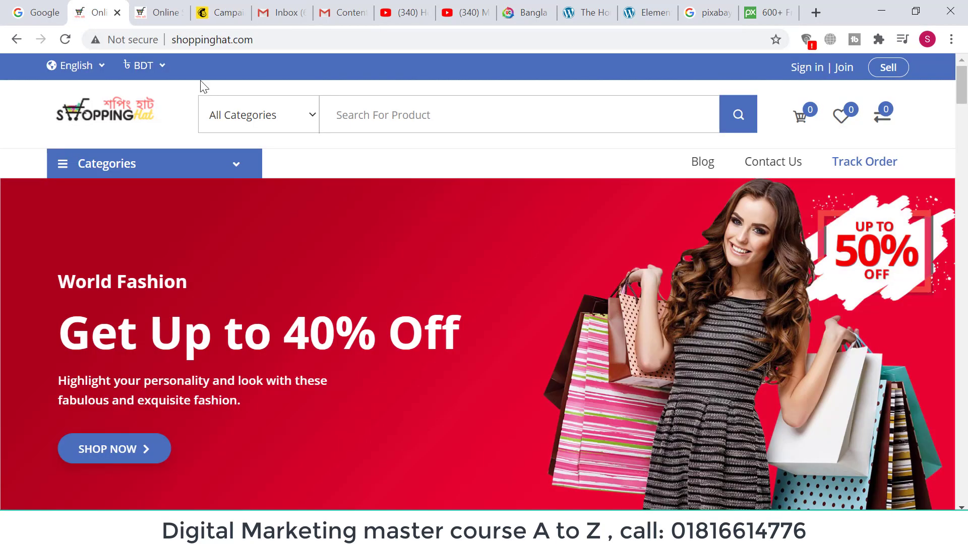
click(268, 40)
right_click(233, 41)
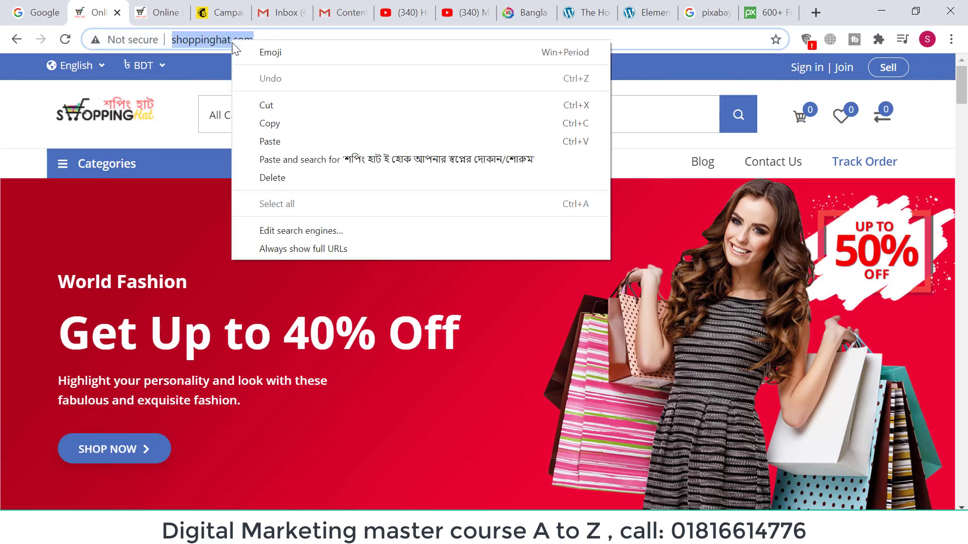
click(268, 123)
click(230, 12)
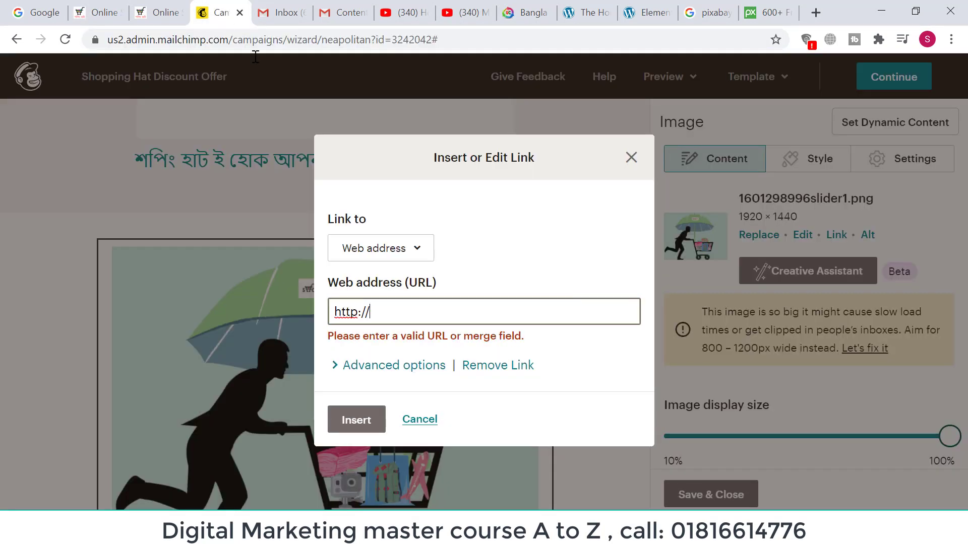
drag(320, 313, 363, 312)
right_click(362, 309)
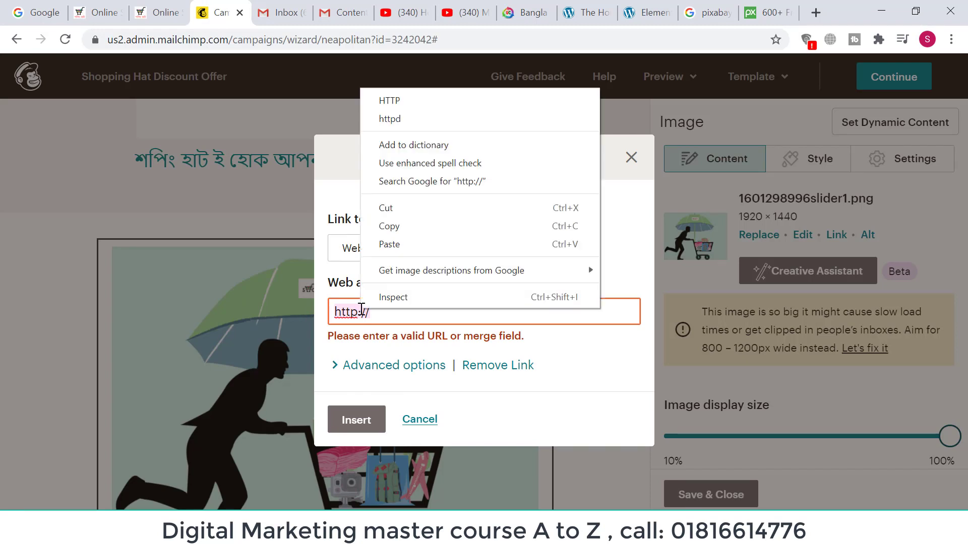
click(408, 245)
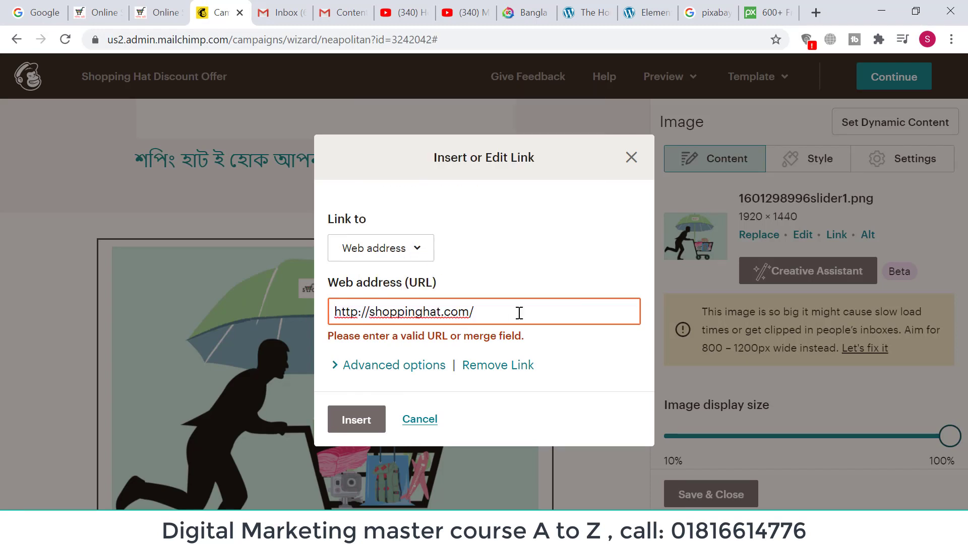
click(577, 351)
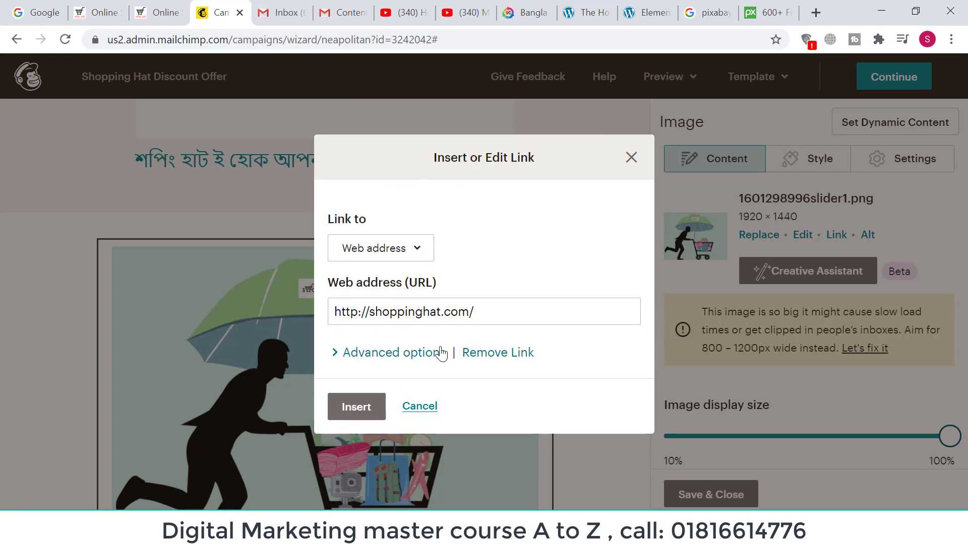
click(405, 354)
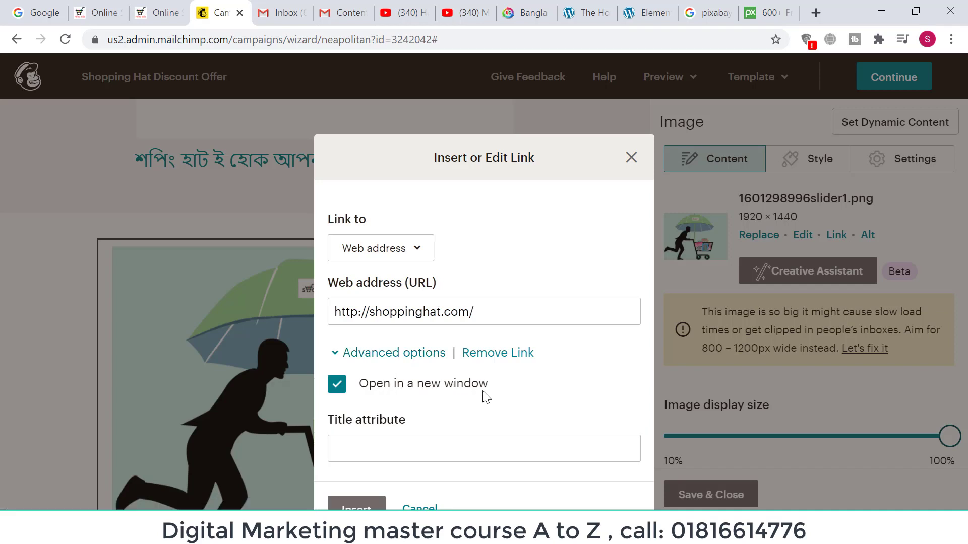
scroll(484, 396, down, 2)
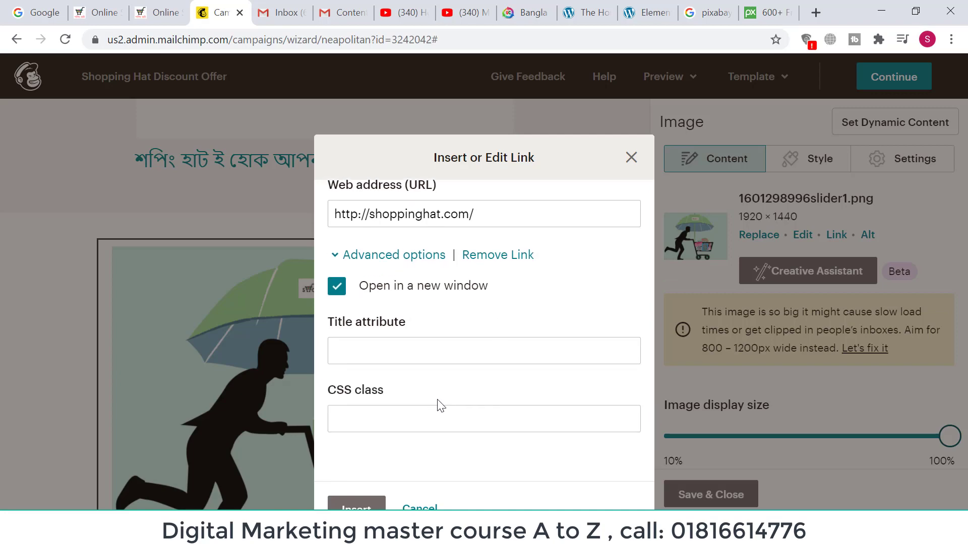
click(357, 506)
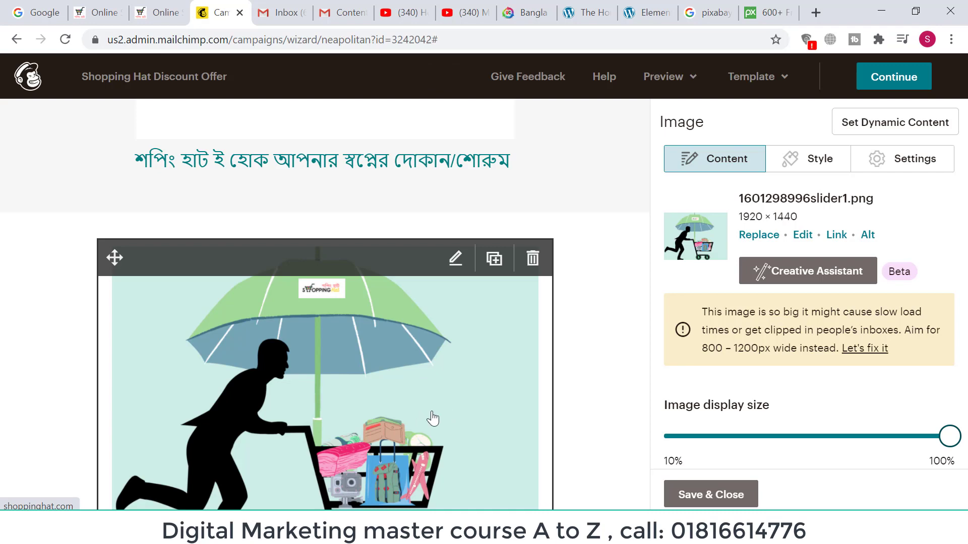
Open the text block below the banner image for editing and copy the Bengali sentence beginning "যেকোনো ধরনের পণ্য" from the Notepad notes.
scroll(432, 417, down, 6)
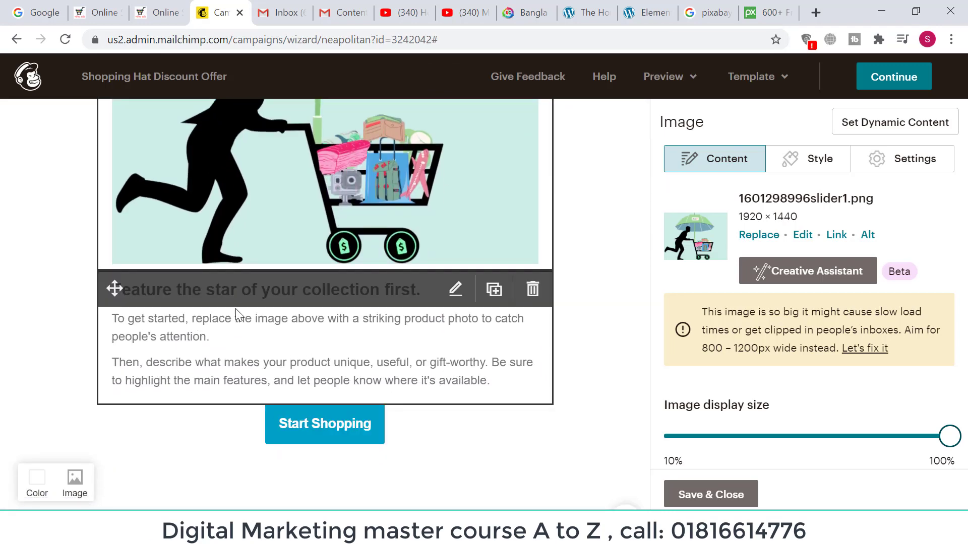
click(359, 315)
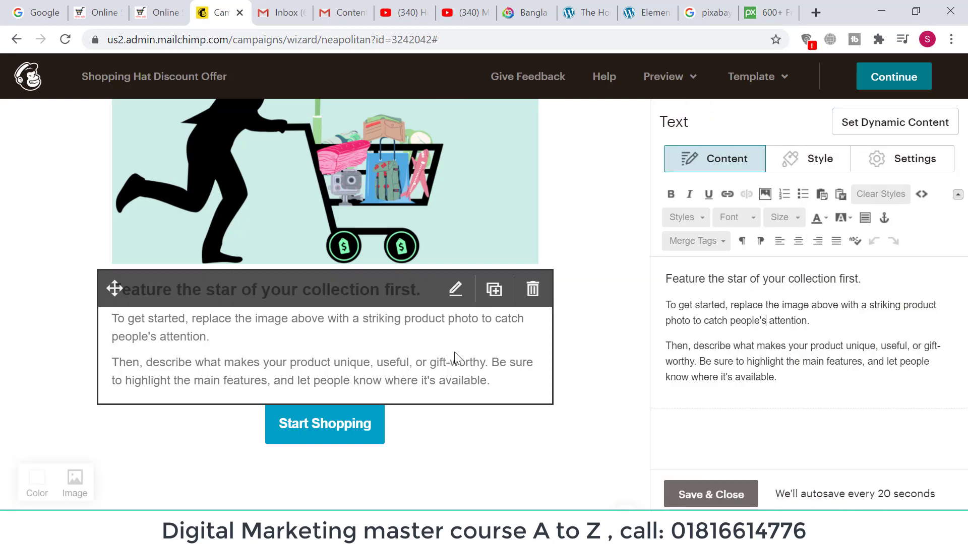
click(484, 534)
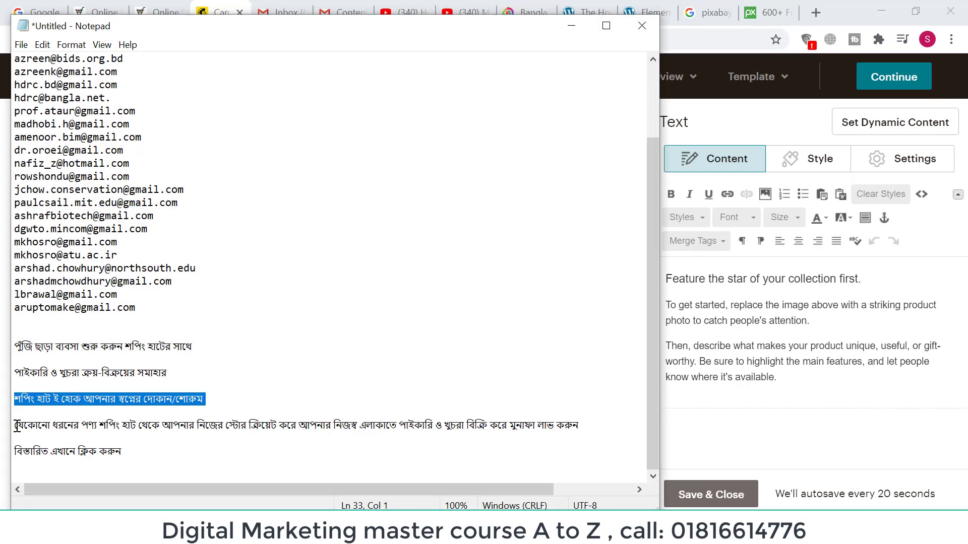
drag(17, 426, 519, 420)
right_click(519, 420)
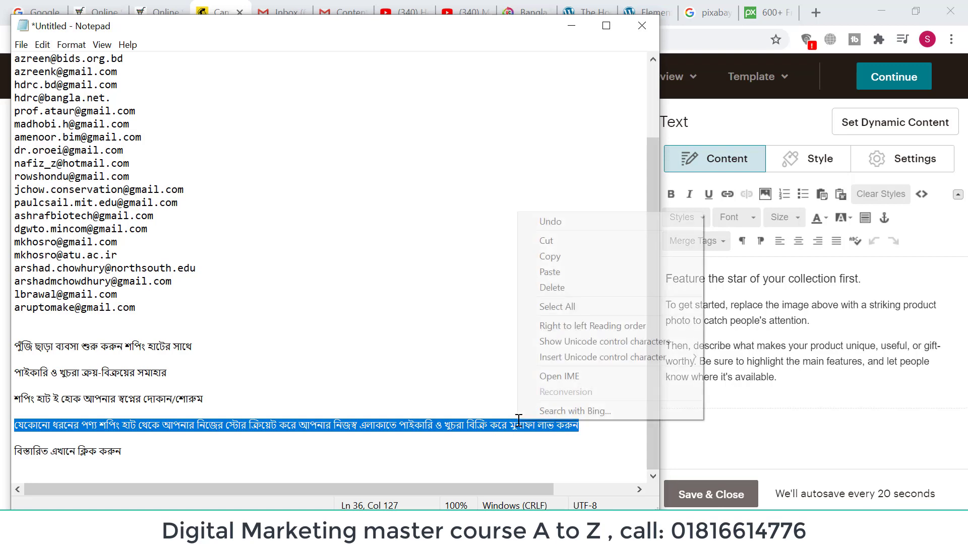
click(558, 256)
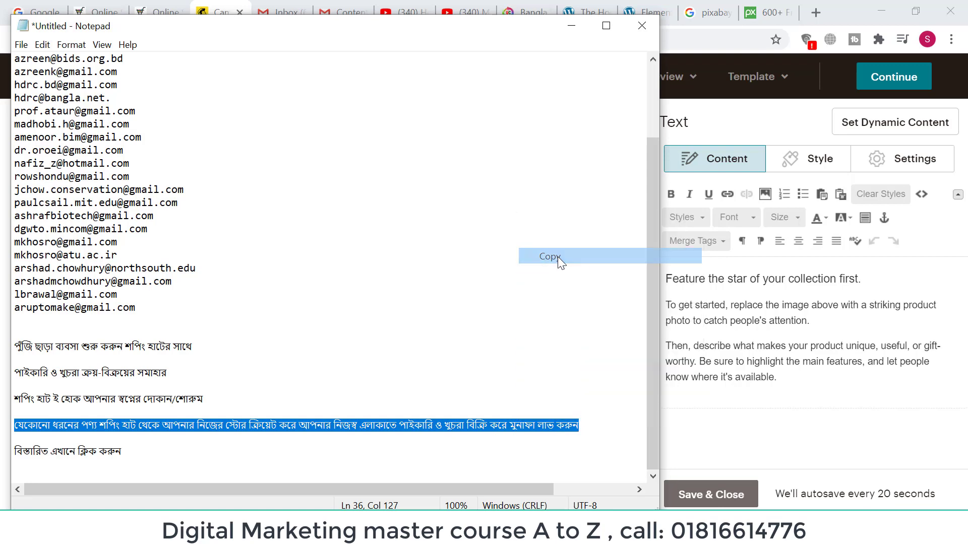
Replace all the placeholder heading and paragraphs in the text block below the banner with the copied Bengali sentence.
click(782, 381)
drag(794, 376, 665, 273)
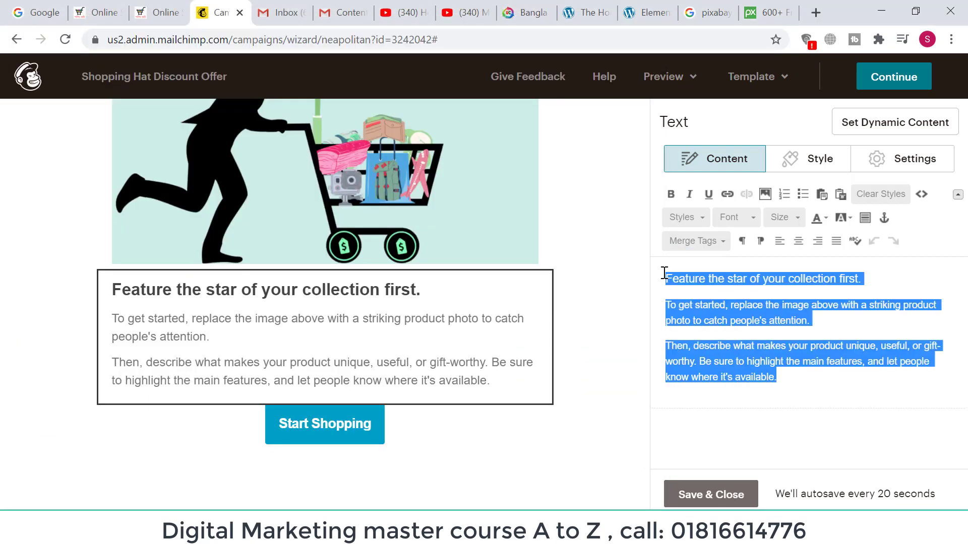
right_click(732, 313)
click(632, 132)
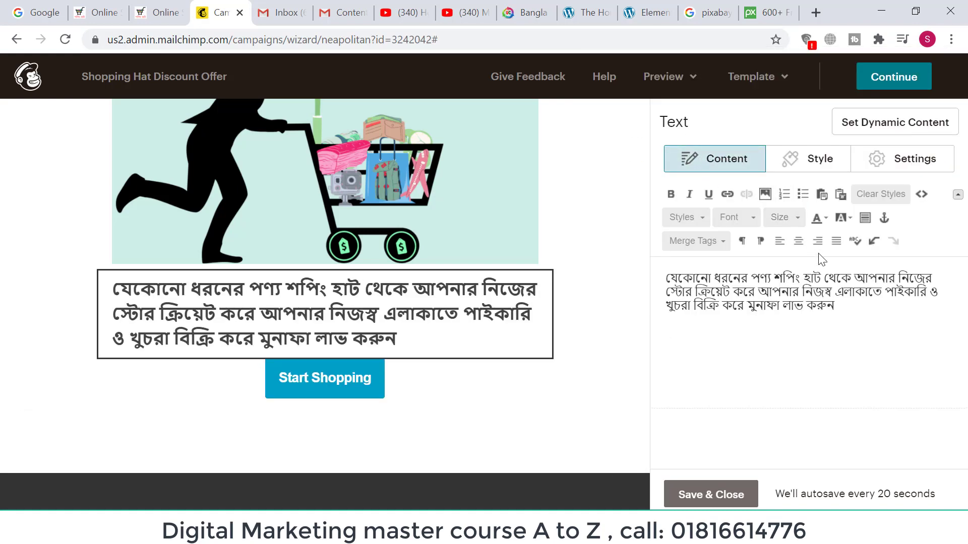
Try justified alignment on the Bengali sentence below the banner, settle on centered, and color the whole sentence dark blue.
click(836, 241)
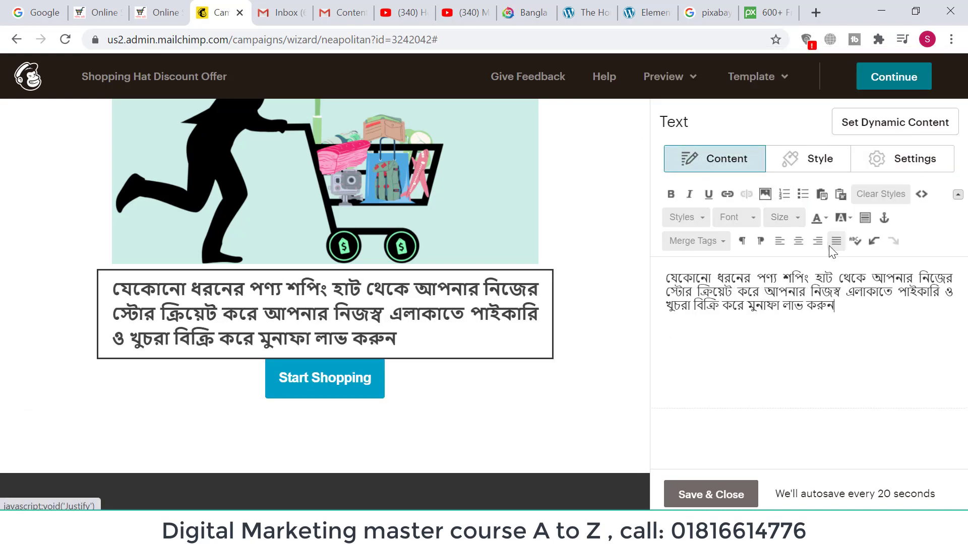
click(794, 244)
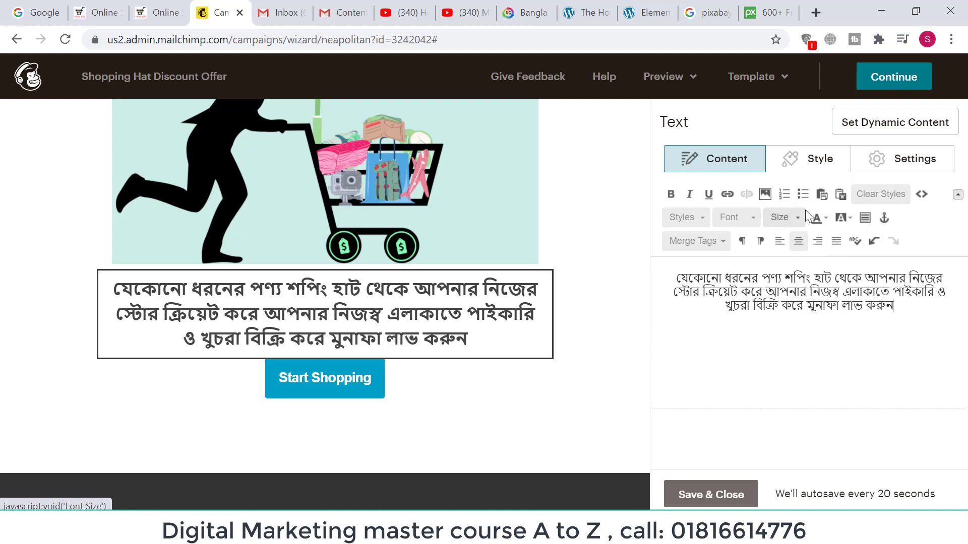
drag(906, 307, 704, 261)
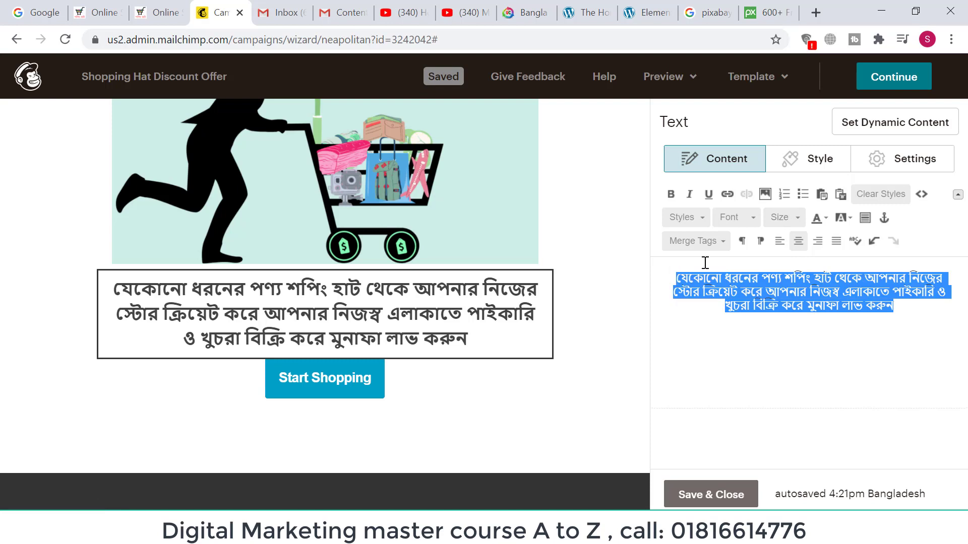
click(823, 218)
click(889, 263)
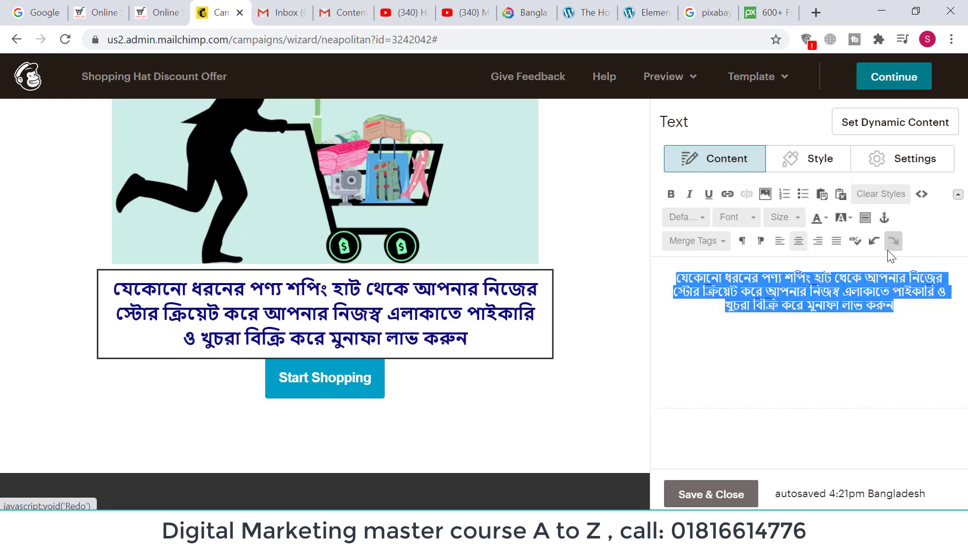
Replace the Start Shopping button's text with "বিস্তারিত এখানে ক্লিক করুন", copied from the Notepad notes.
click(842, 353)
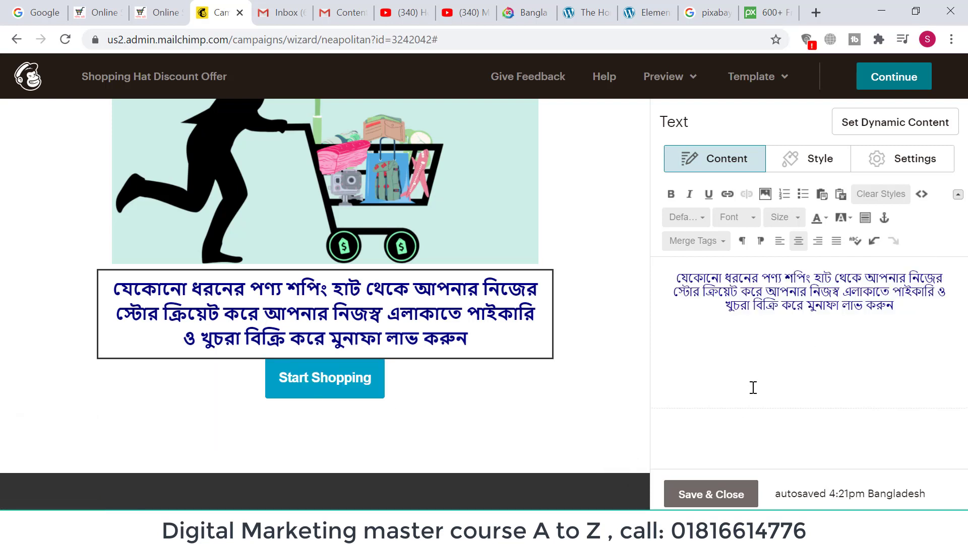
mouse_move(343, 385)
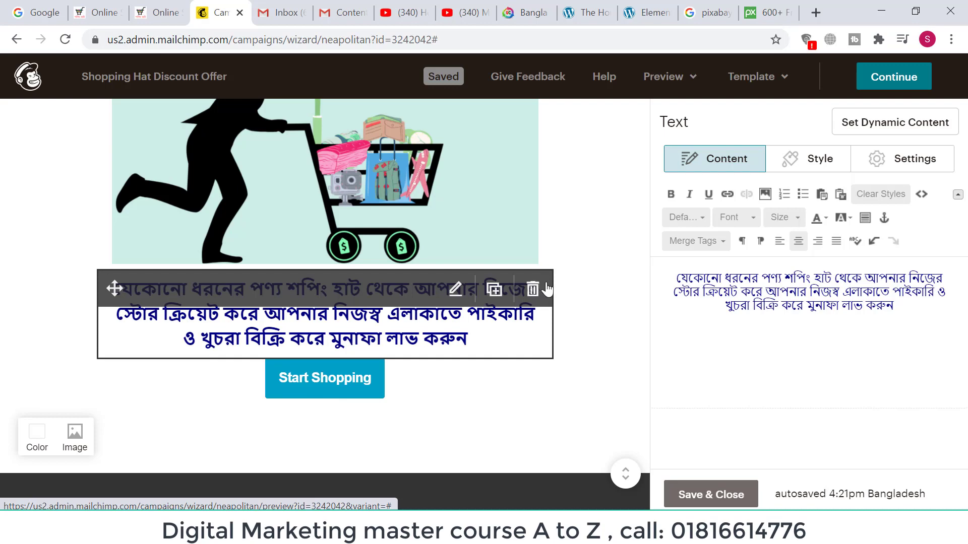
click(456, 378)
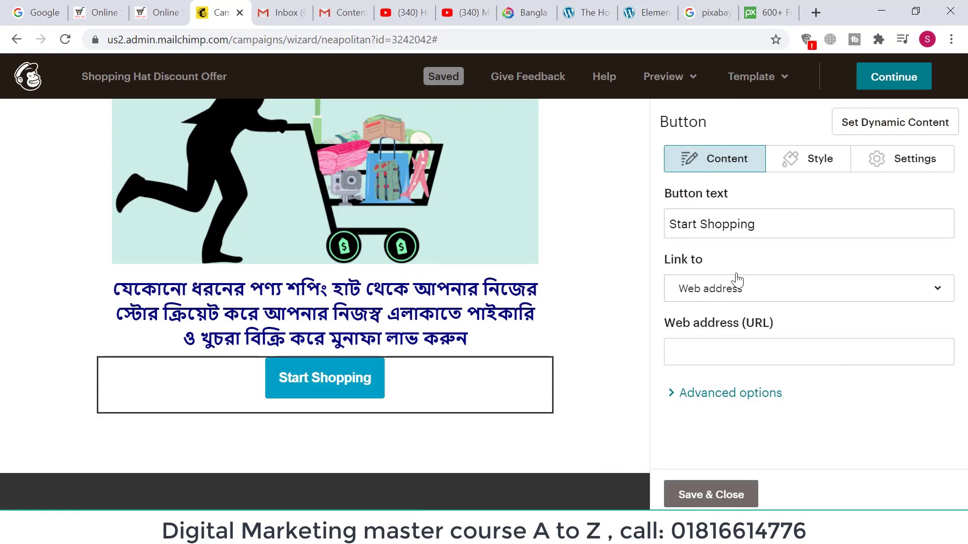
drag(792, 225, 668, 235)
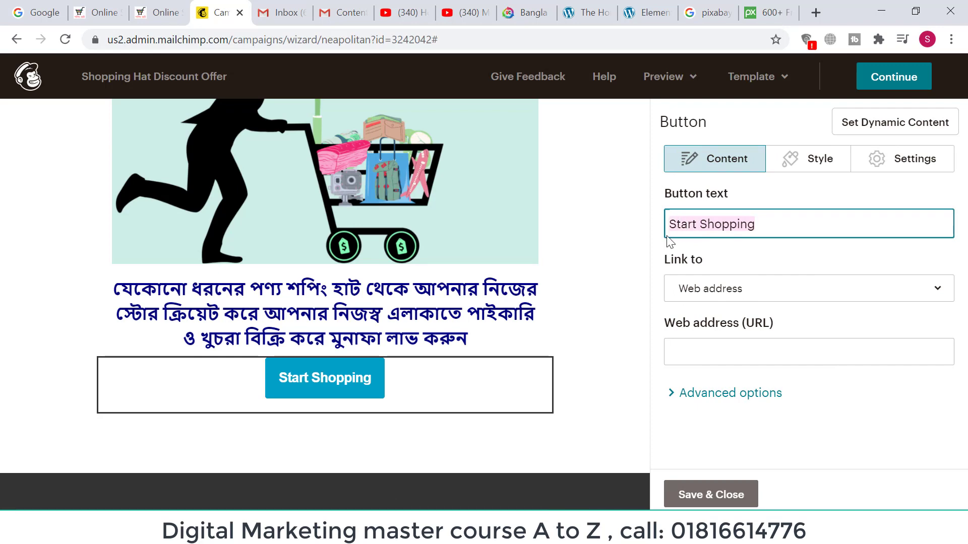
key(BackSpace)
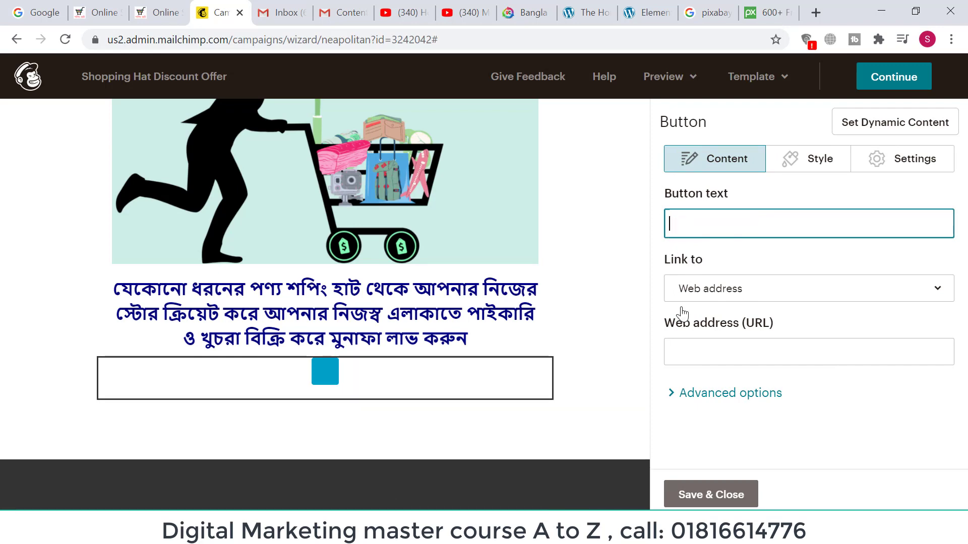
key(alt+Tab)
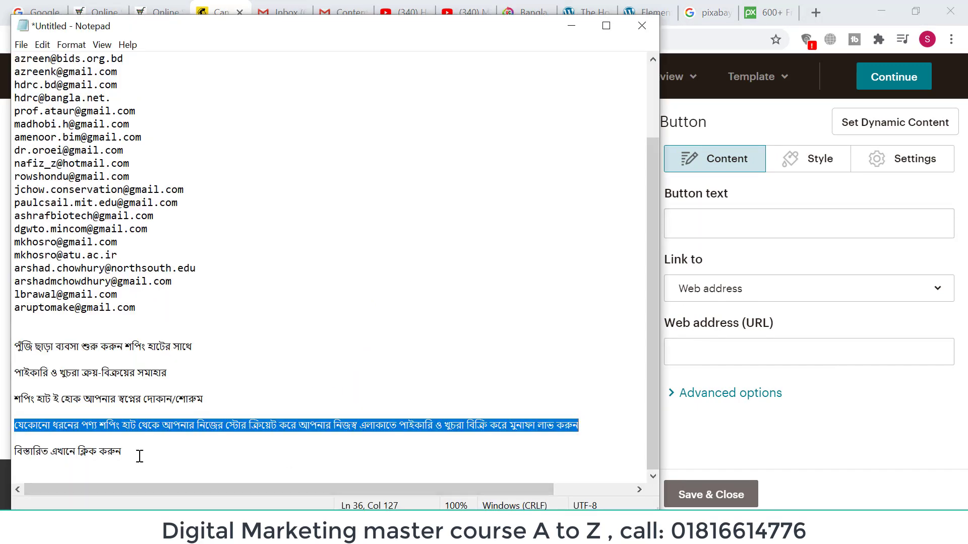
drag(138, 453, 14, 448)
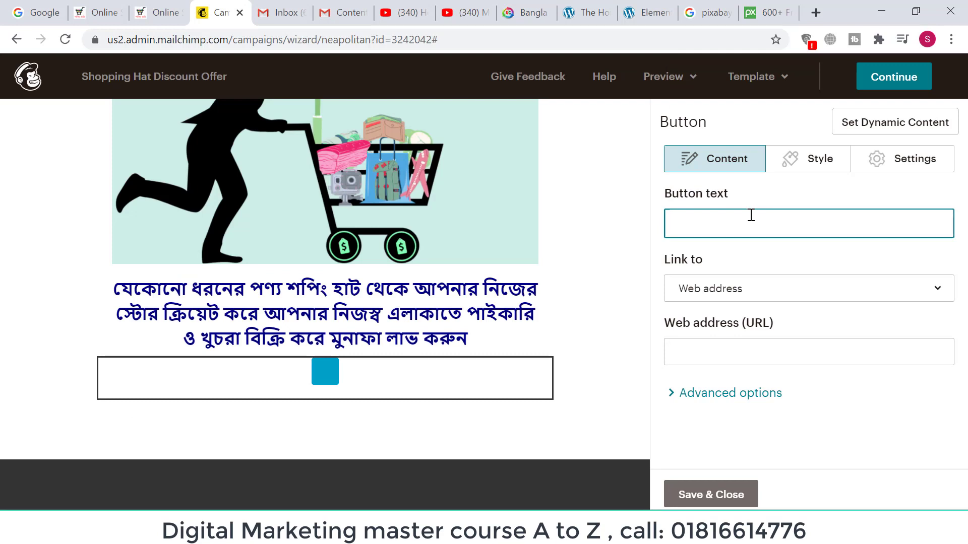
key(ctrl+v)
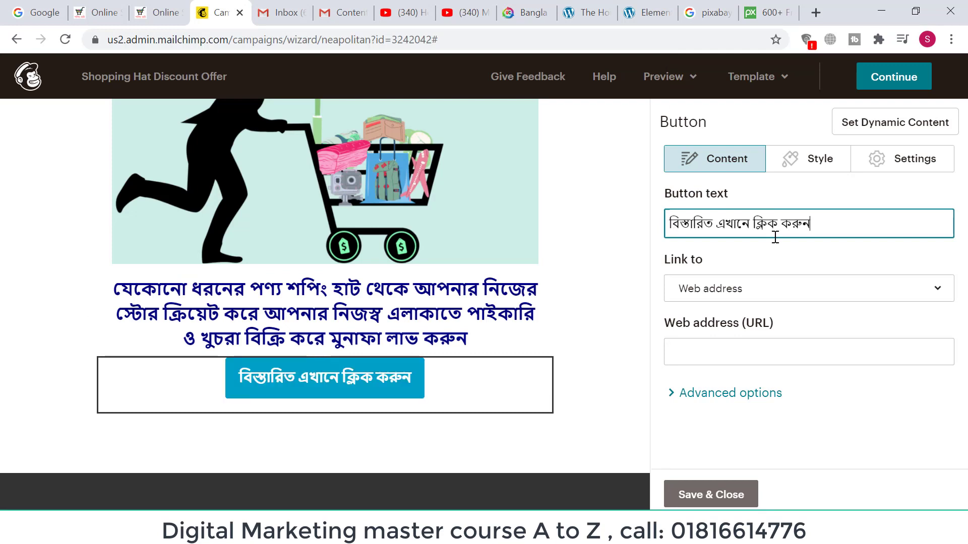
click(744, 295)
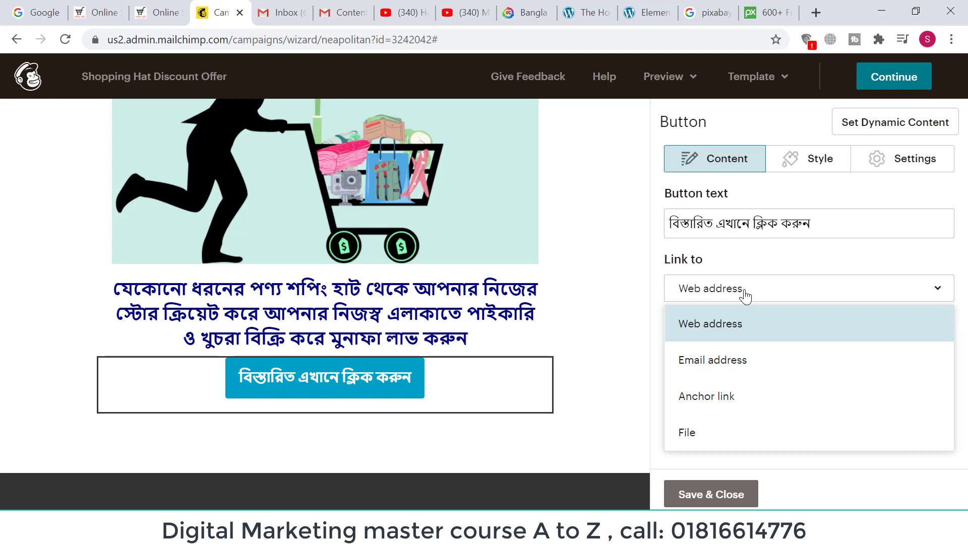
click(730, 327)
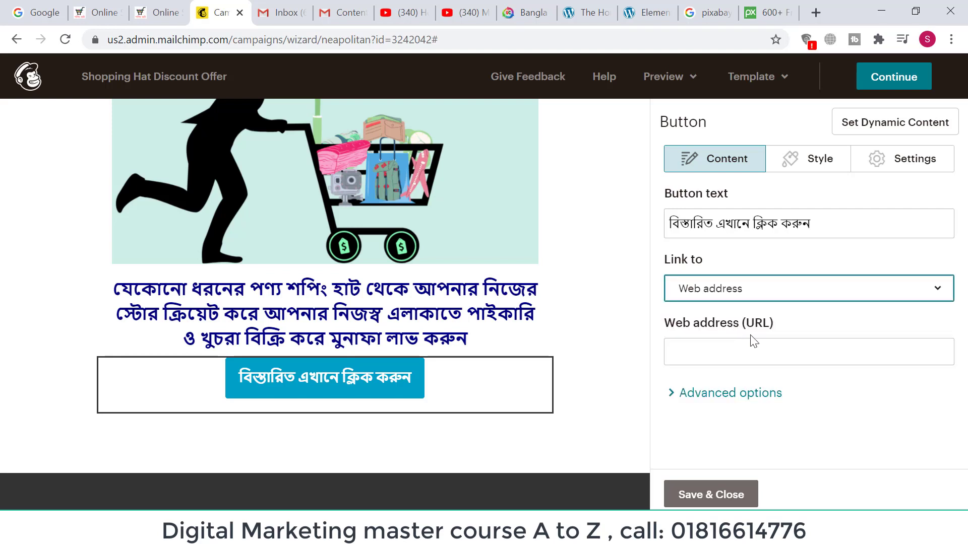
click(701, 356)
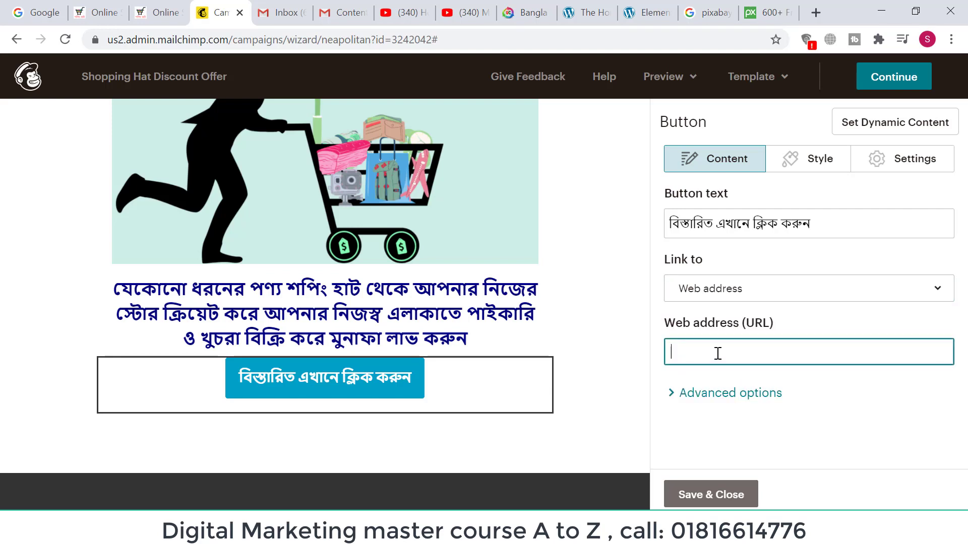
click(88, 13)
click(238, 41)
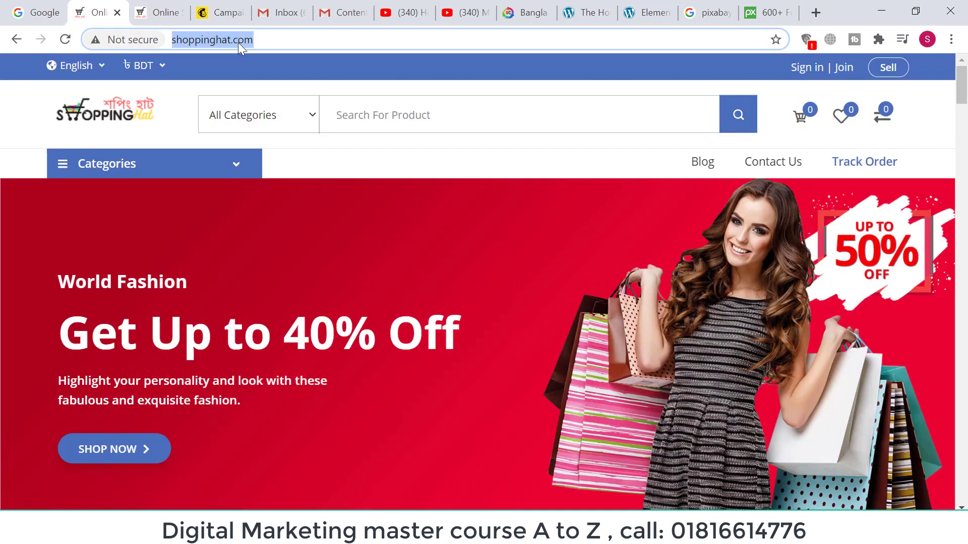
right_click(239, 36)
click(286, 119)
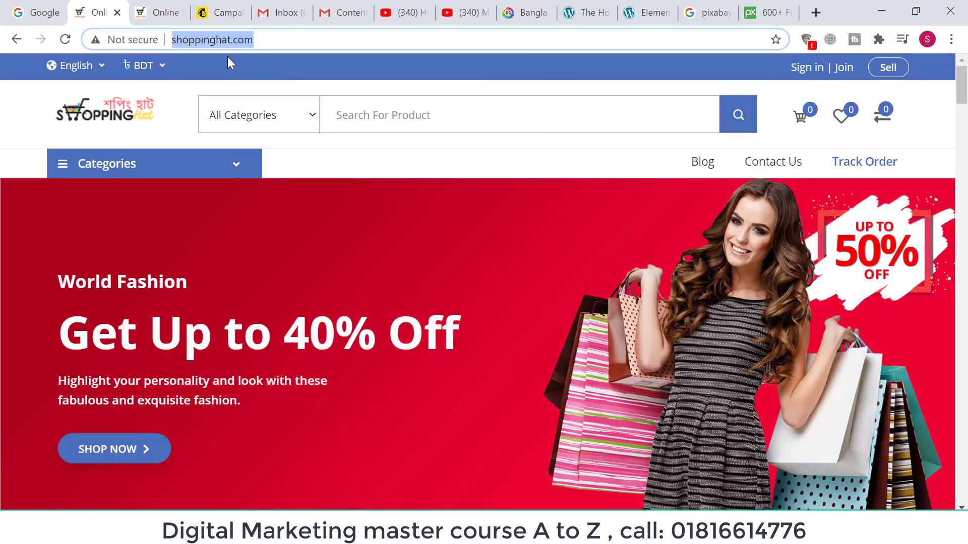
click(221, 14)
click(750, 359)
drag(665, 353, 706, 353)
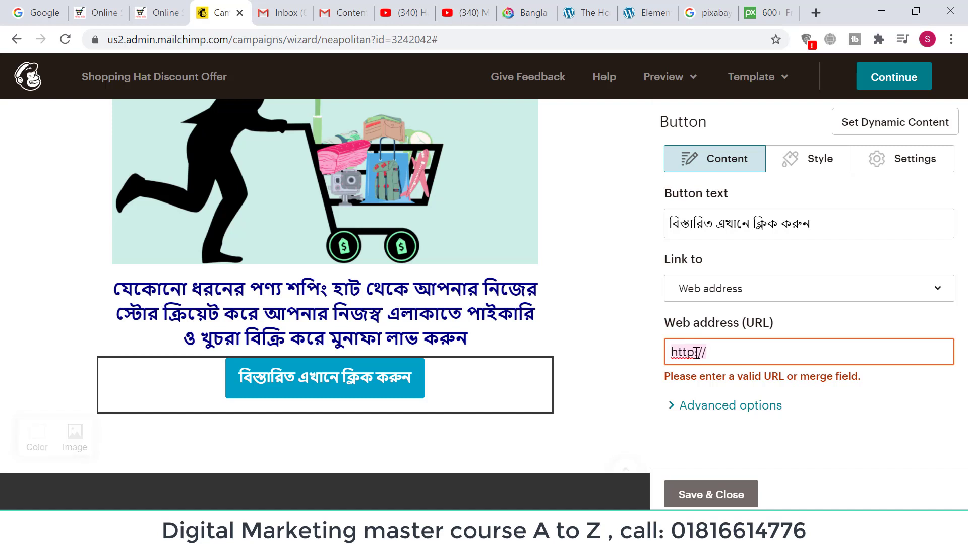
right_click(696, 353)
click(740, 287)
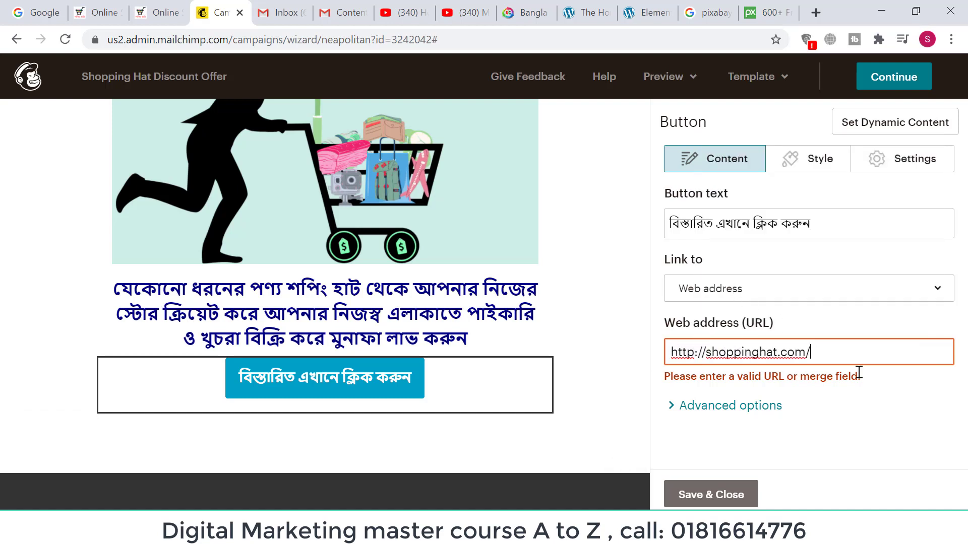
Set the button's title attribute to "Shpping Hat" in the advanced options, then save and close the button block.
click(736, 403)
scroll(738, 406, down, 2)
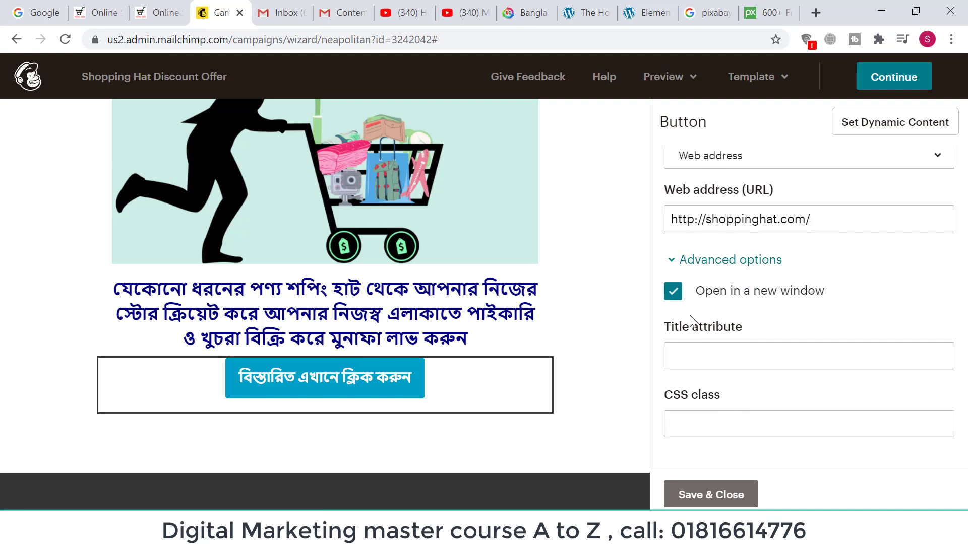
click(714, 362)
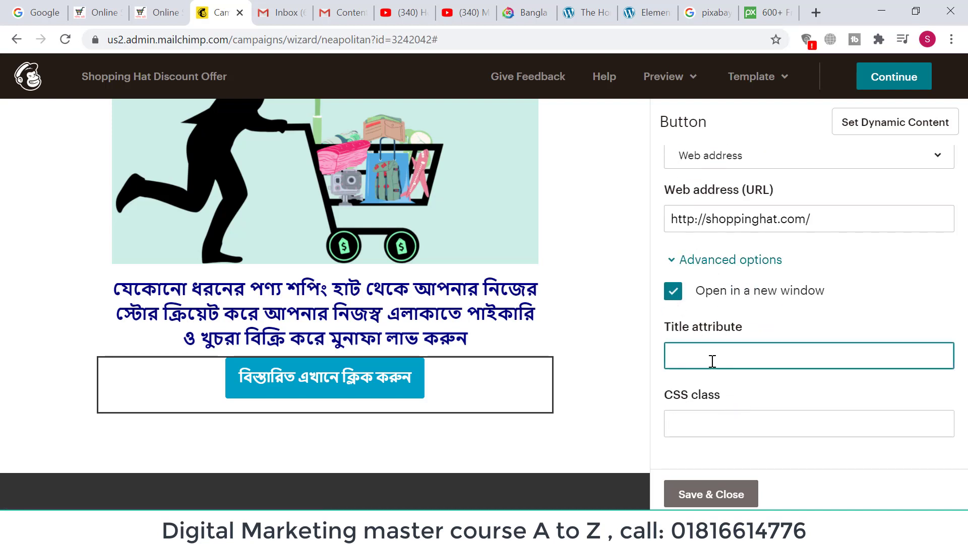
text(Shpping Hat)
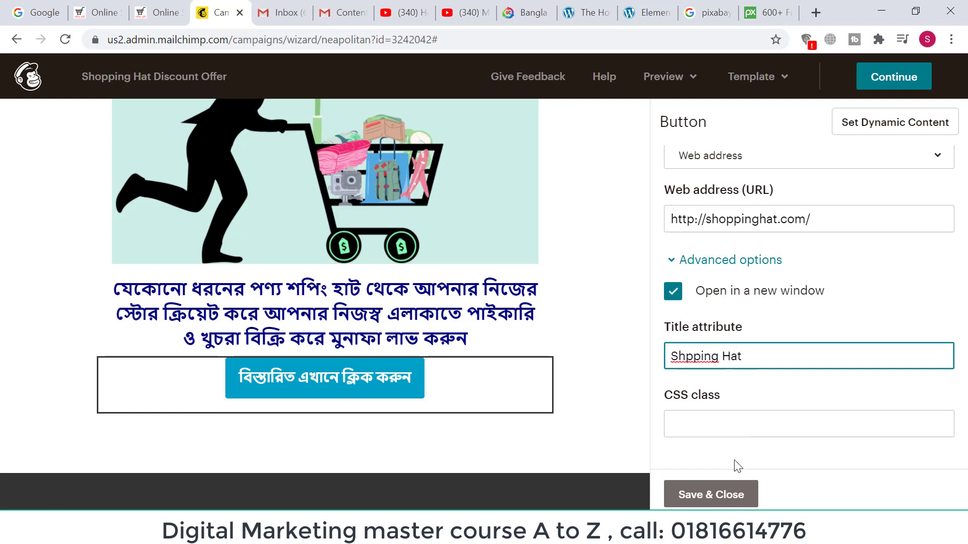
click(732, 496)
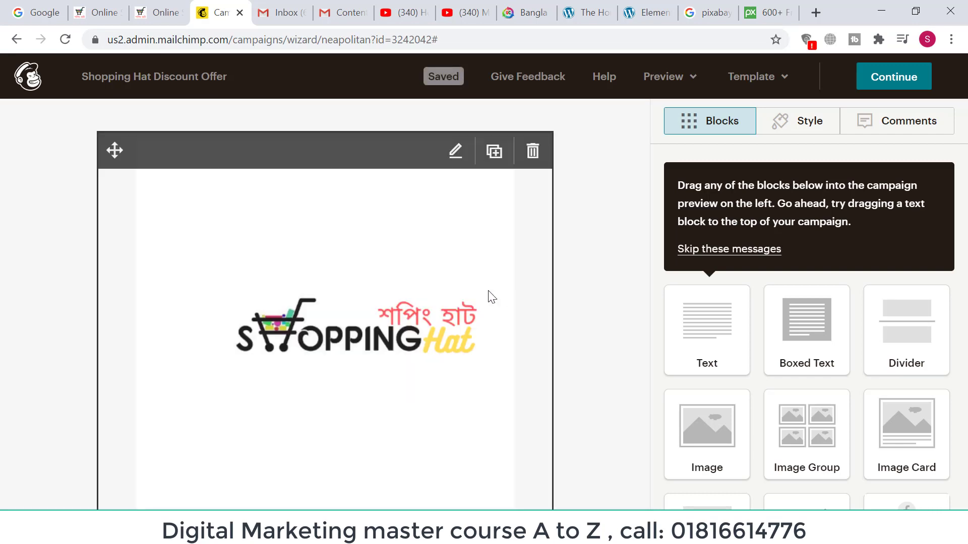
Delete the Shopping Hat logo image block from the header of the email and confirm the deletion.
scroll(362, 295, down, 6)
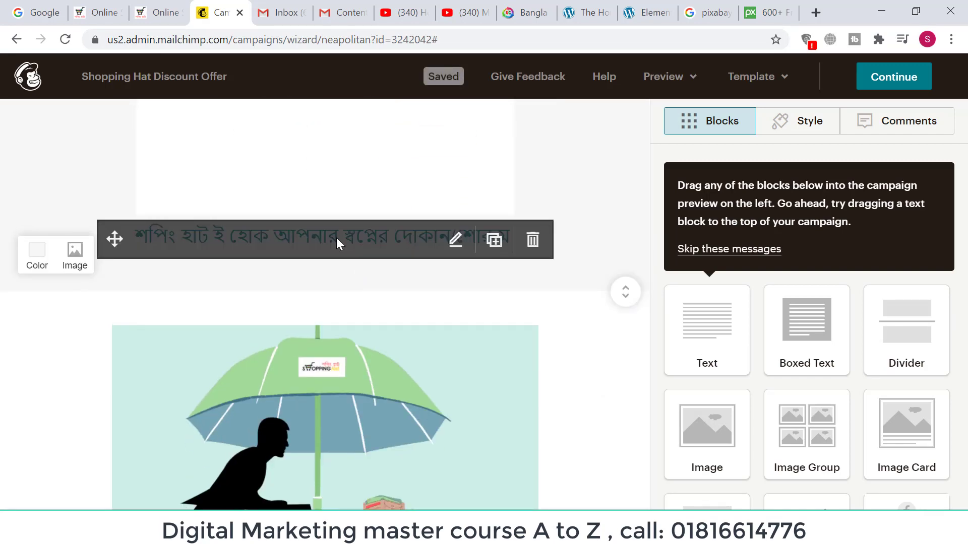
scroll(398, 278, down, 10)
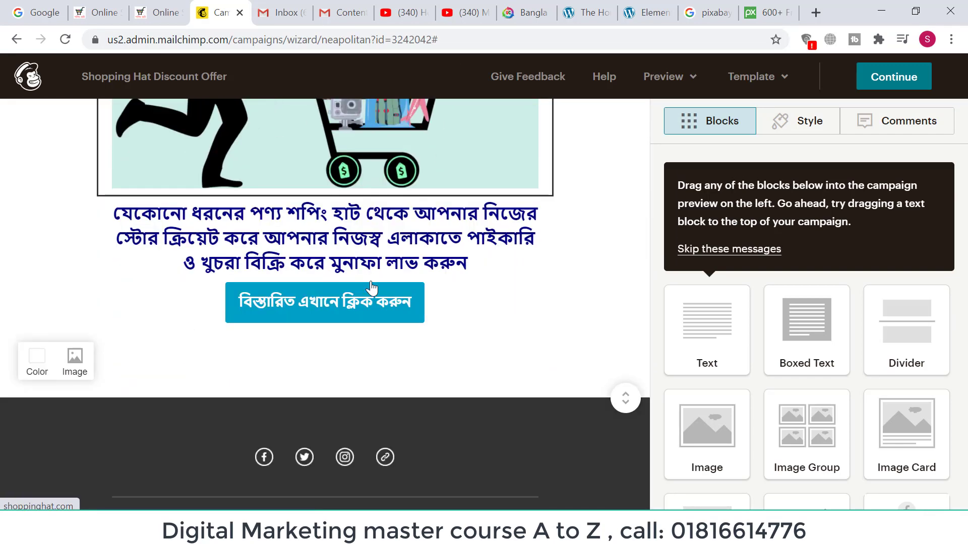
scroll(454, 264, up, 4)
scroll(503, 287, down, 4)
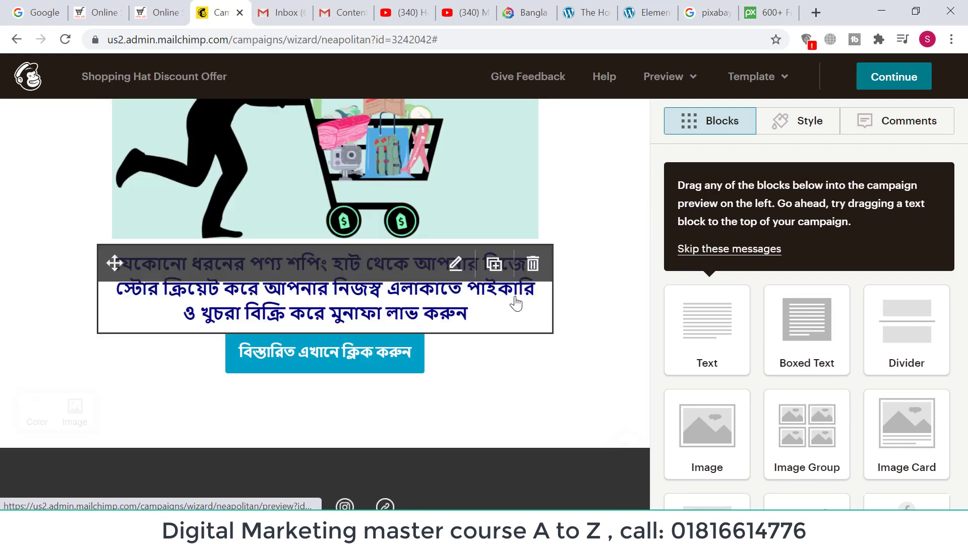
scroll(518, 303, up, 7)
scroll(518, 304, up, 5)
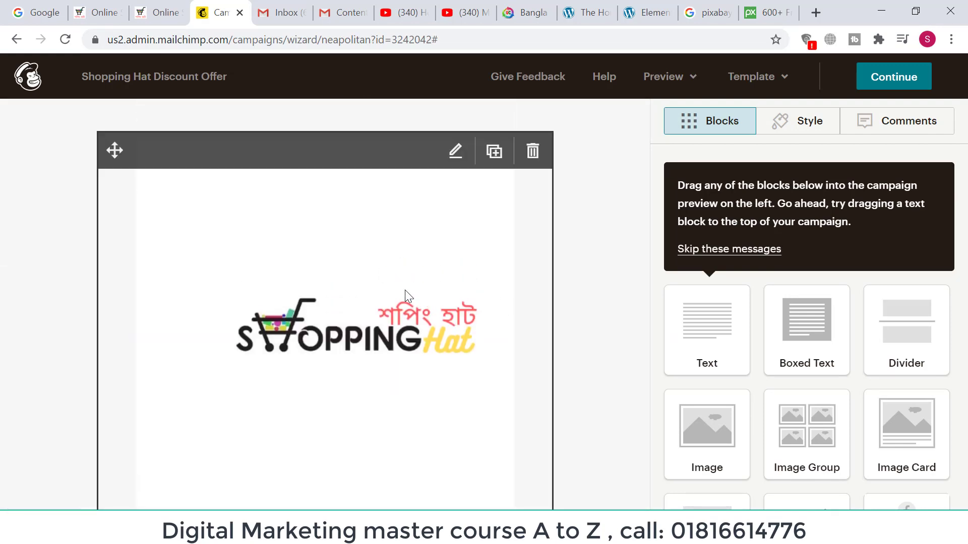
click(532, 156)
click(319, 349)
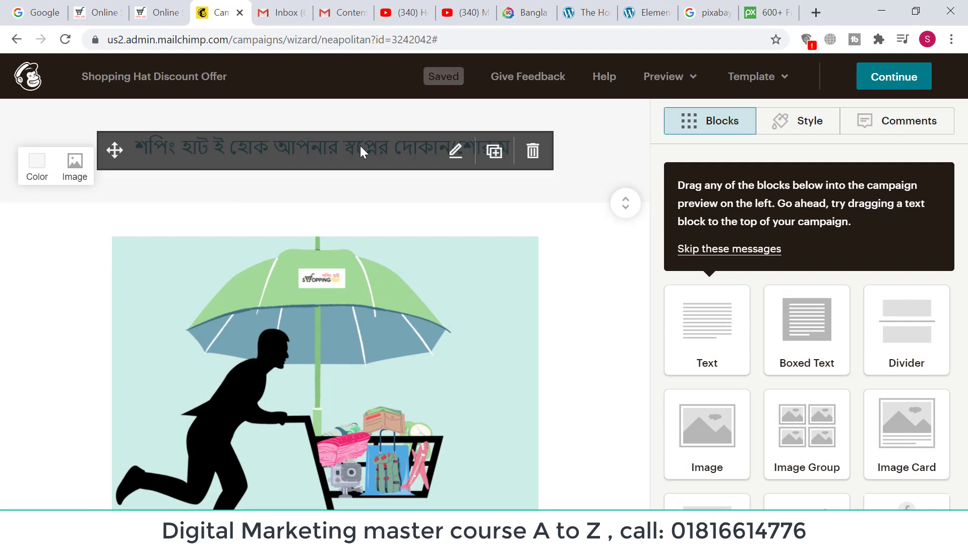
Examine the Page style settings from Heading 1 to Heading 4, cancel without changes and return to the content blocks.
scroll(361, 162, down, 5)
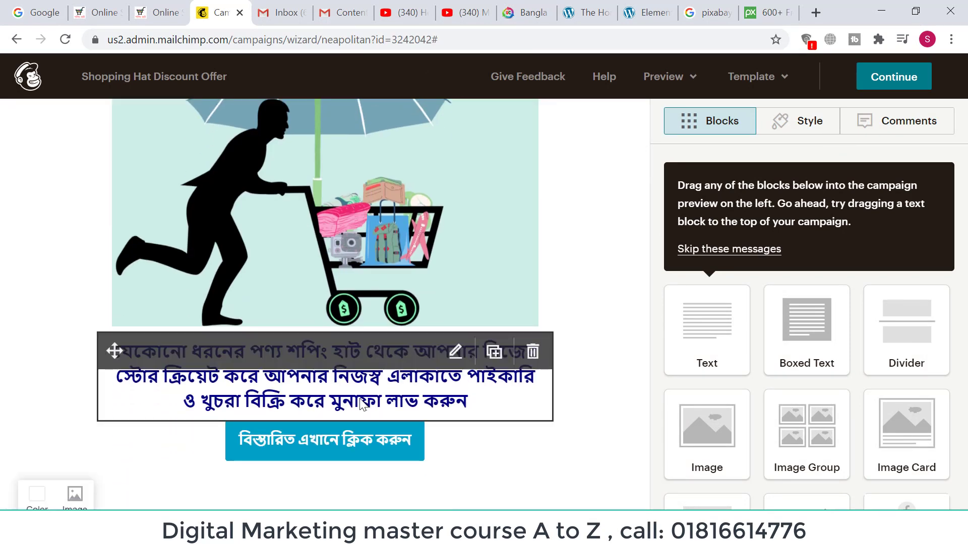
click(820, 121)
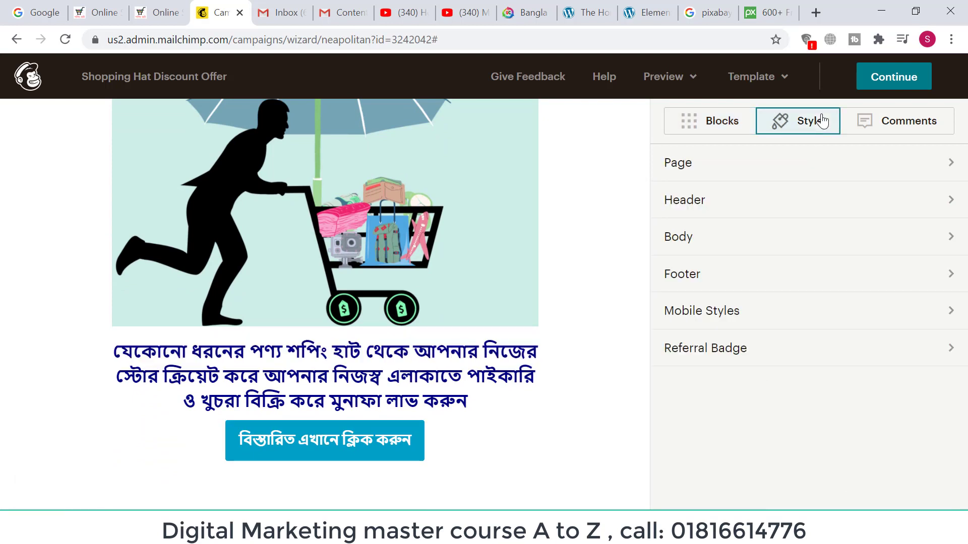
click(850, 168)
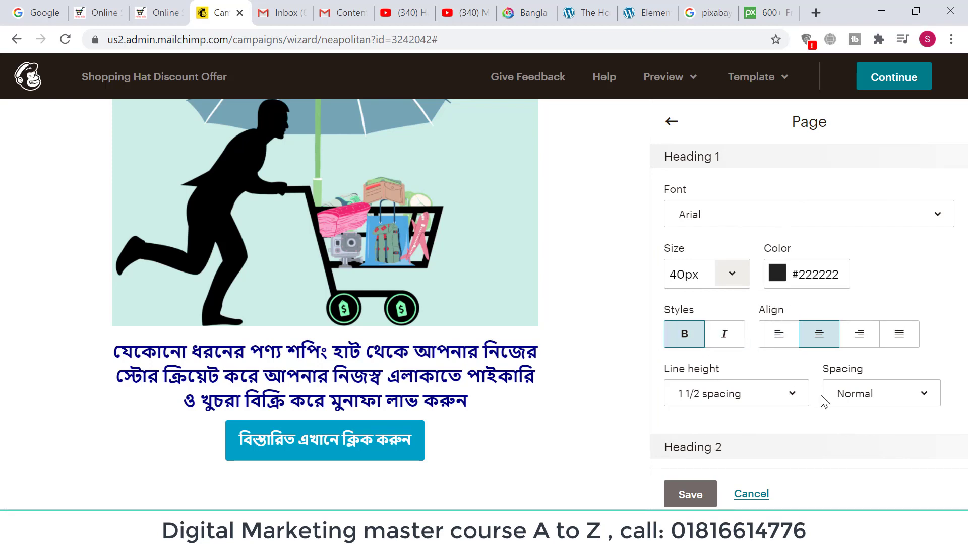
scroll(882, 409, down, 4)
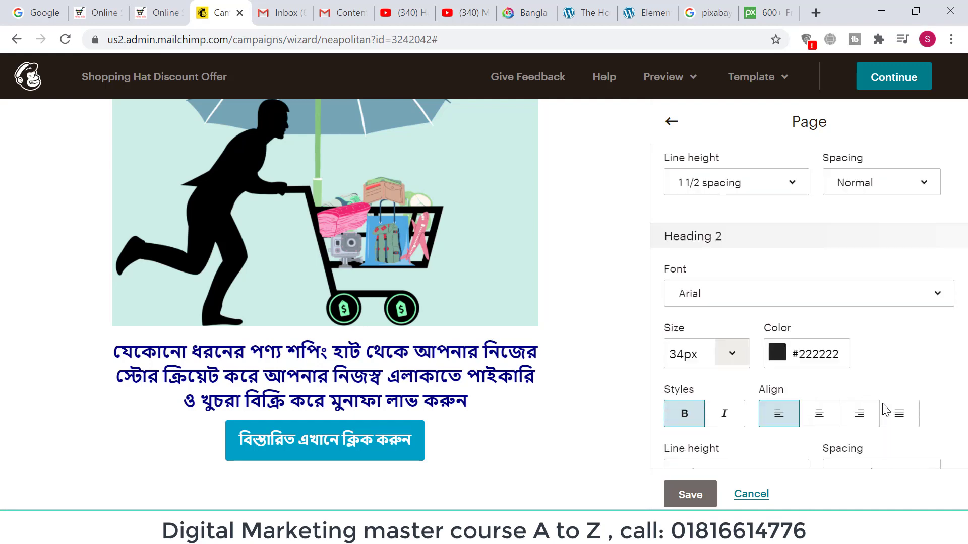
scroll(882, 409, down, 12)
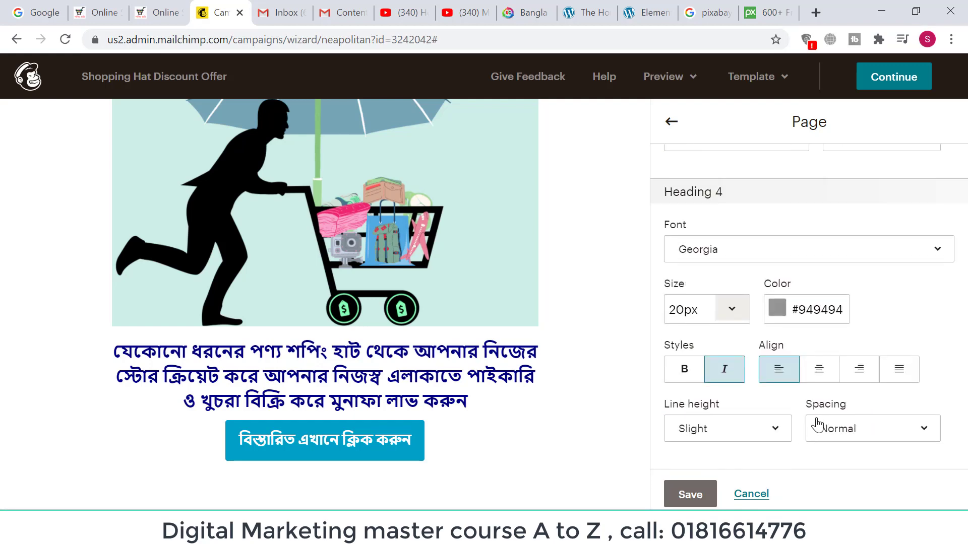
click(754, 496)
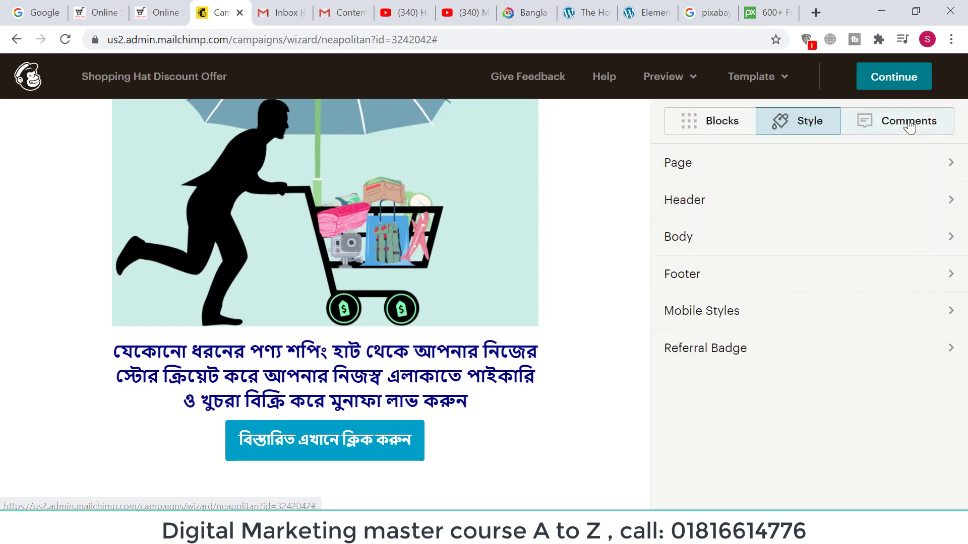
click(720, 133)
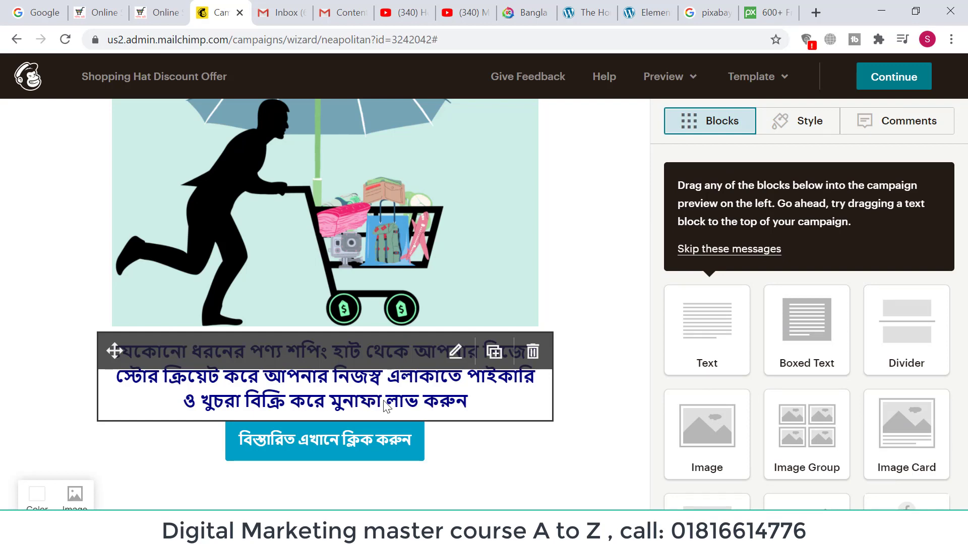
Add an image block above the header text and insert the Shopping Hat logo শপিং হাট (2).png from the stored files.
scroll(499, 371, up, 3)
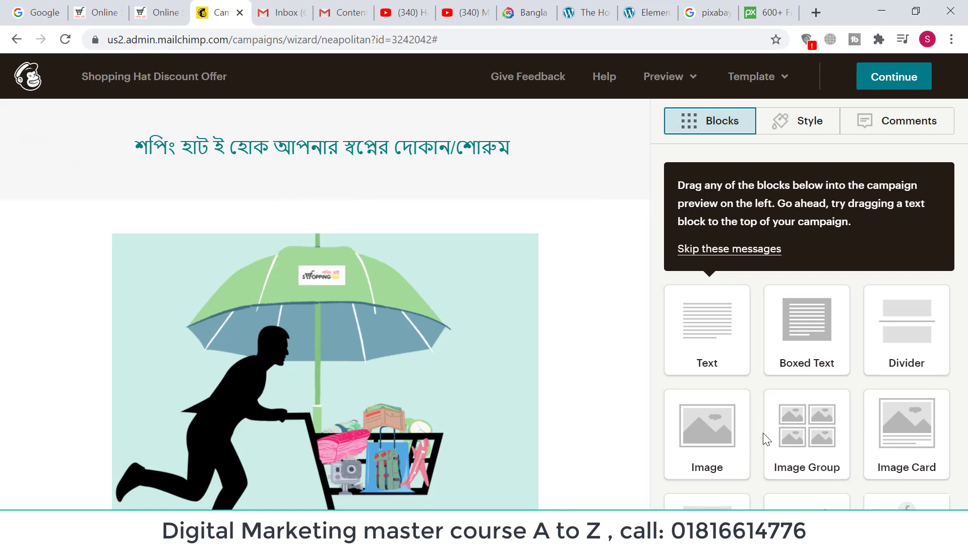
scroll(766, 438, down, 2)
drag(713, 346, 270, 151)
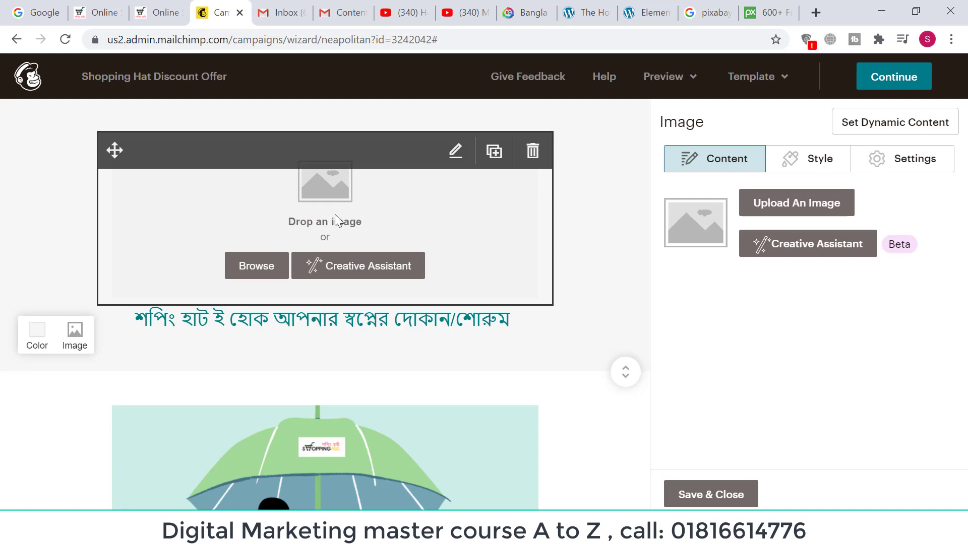
click(274, 270)
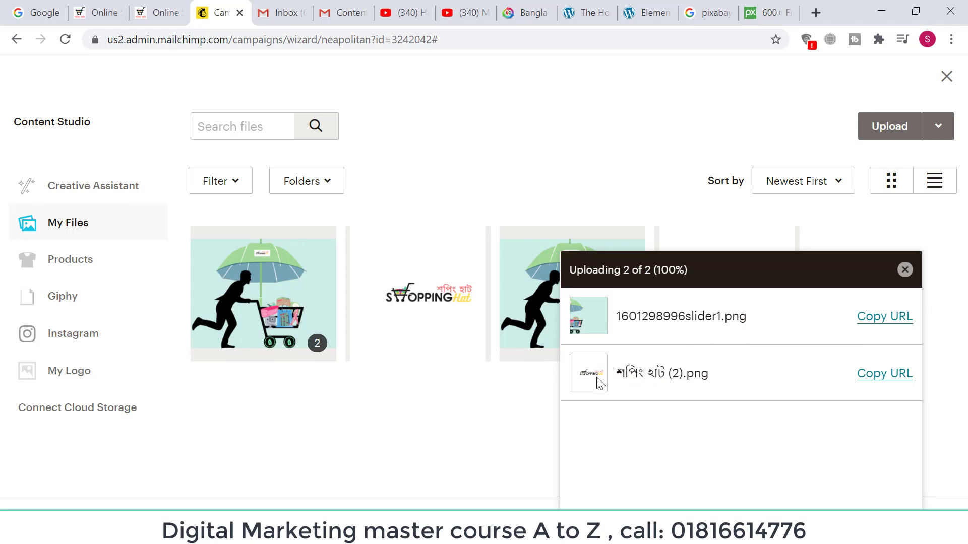
click(882, 385)
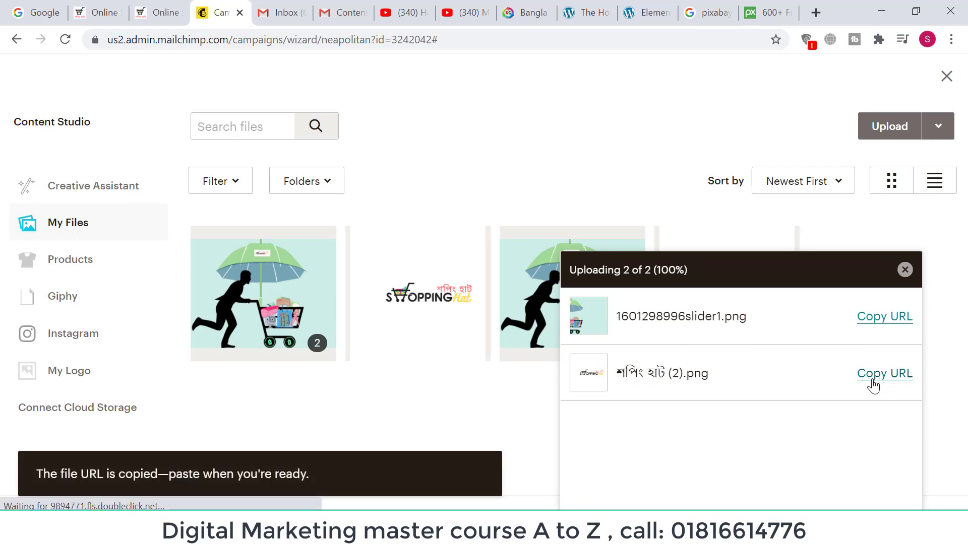
click(905, 270)
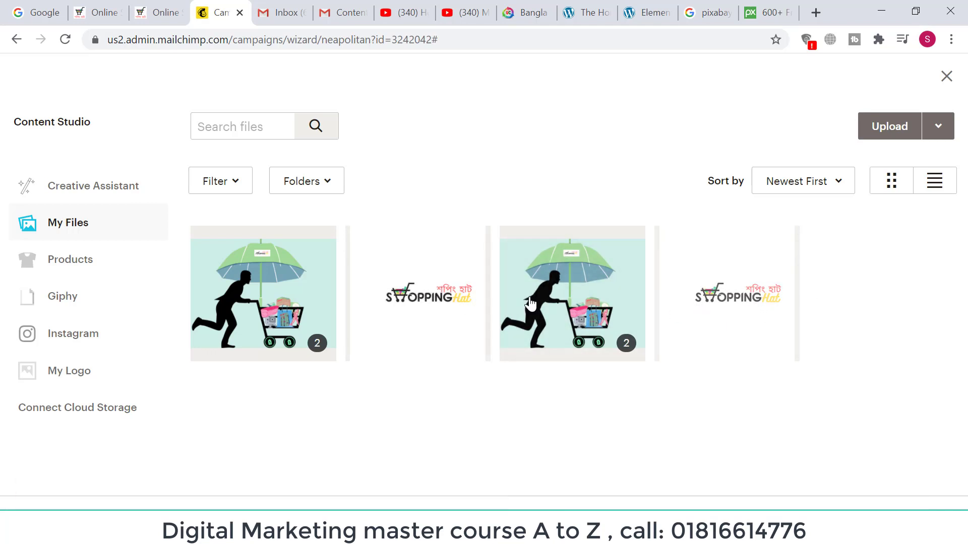
click(456, 301)
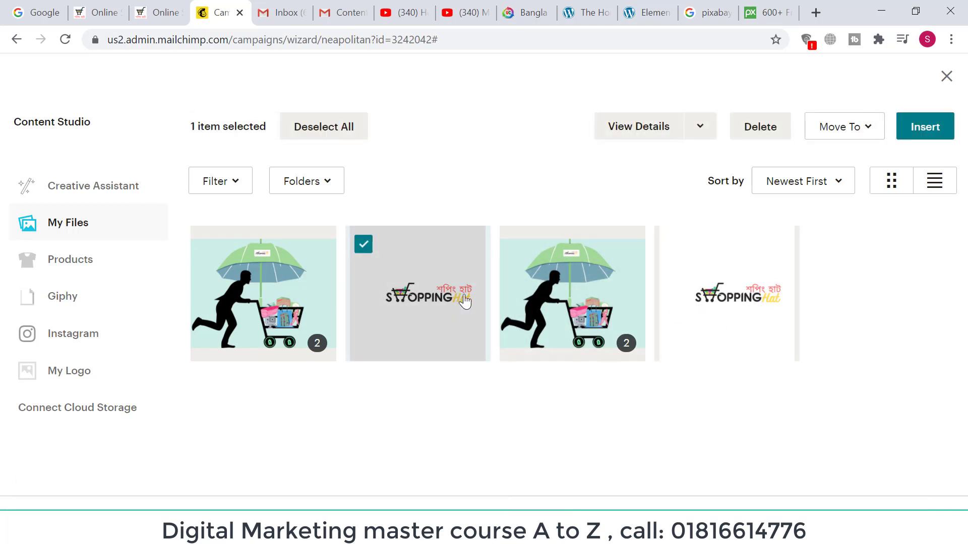
click(918, 133)
scroll(423, 318, down, 4)
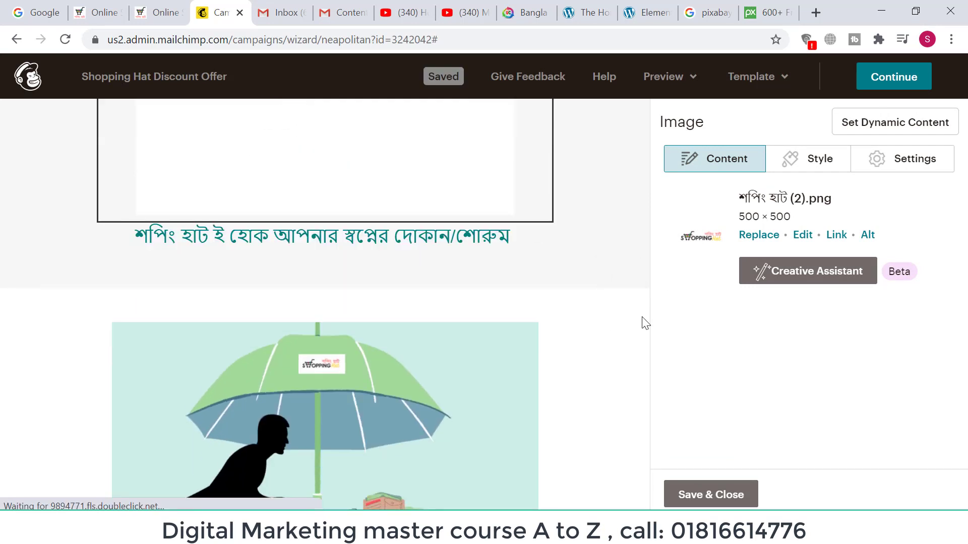
scroll(644, 322, up, 6)
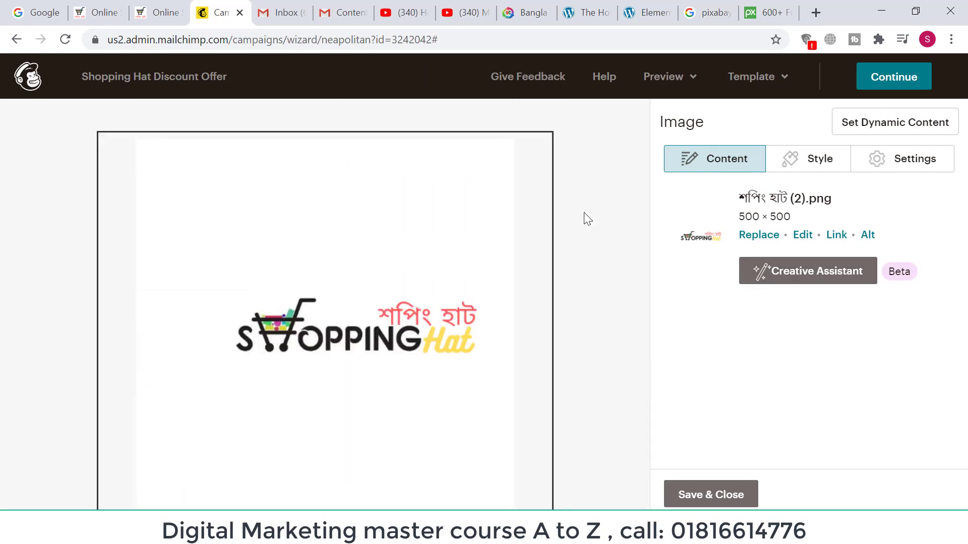
Delete the newly added logo image block from the header and confirm the deletion.
mouse_move(467, 249)
click(534, 154)
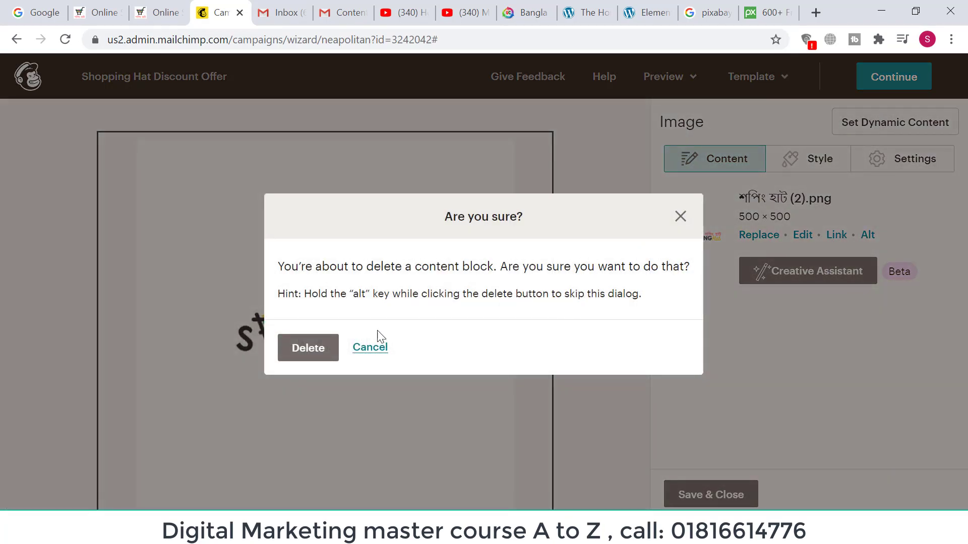
key(Return)
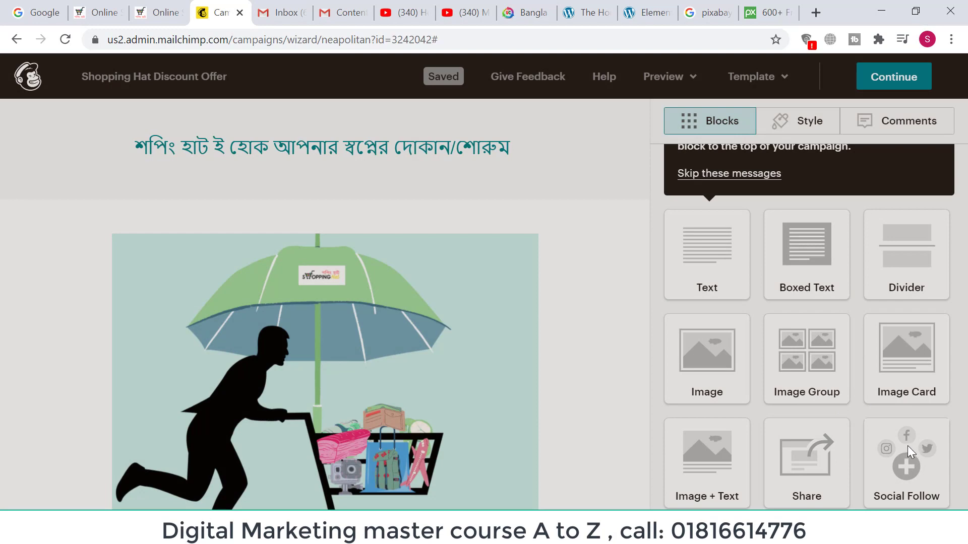
Examine the available content blocks and the email layout from the header text to the button.
scroll(730, 321, down, 2)
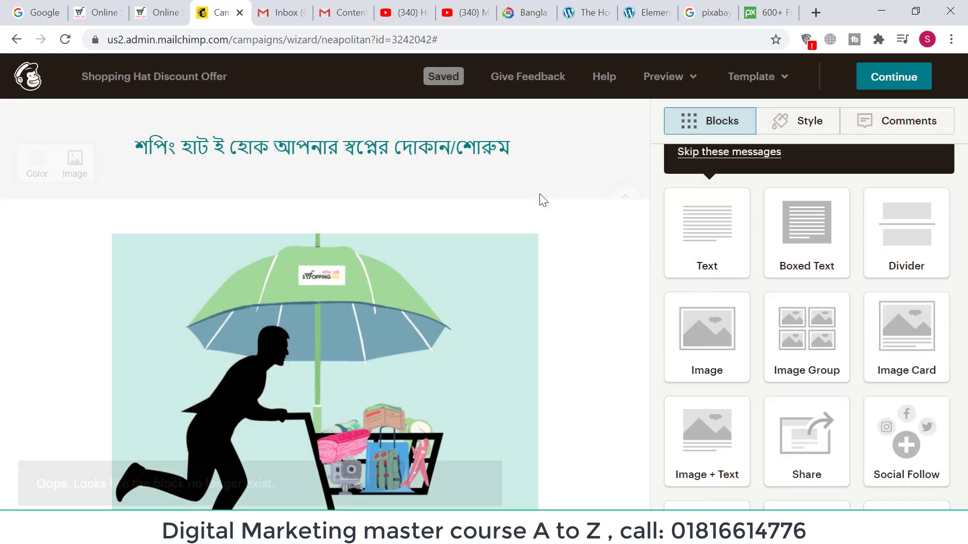
scroll(826, 399, up, 3)
scroll(826, 400, down, 6)
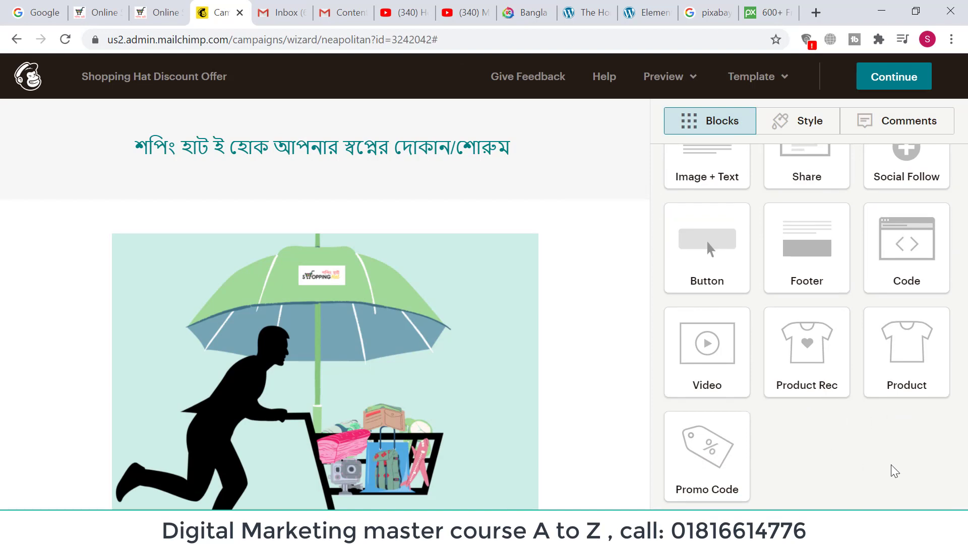
scroll(891, 471, up, 6)
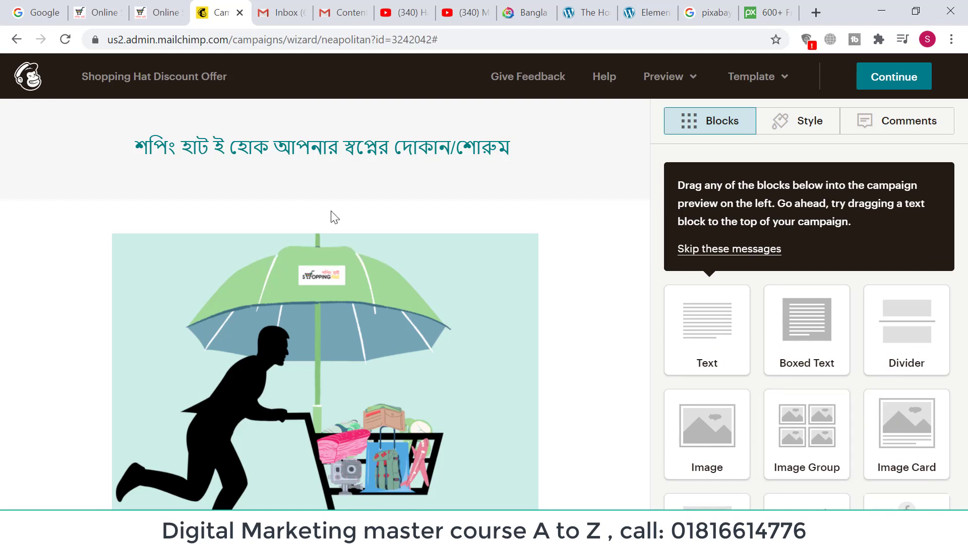
scroll(864, 407, down, 3)
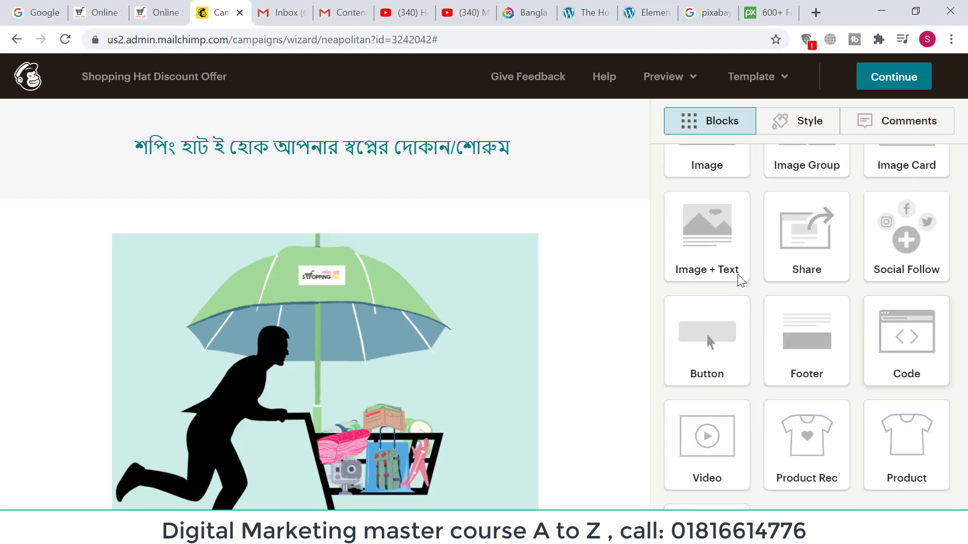
scroll(512, 272, down, 10)
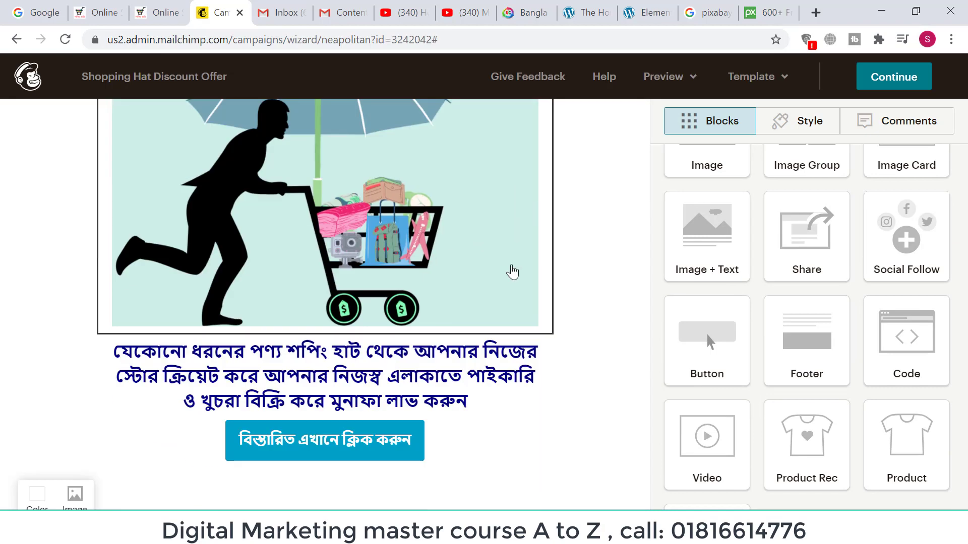
scroll(585, 320, up, 10)
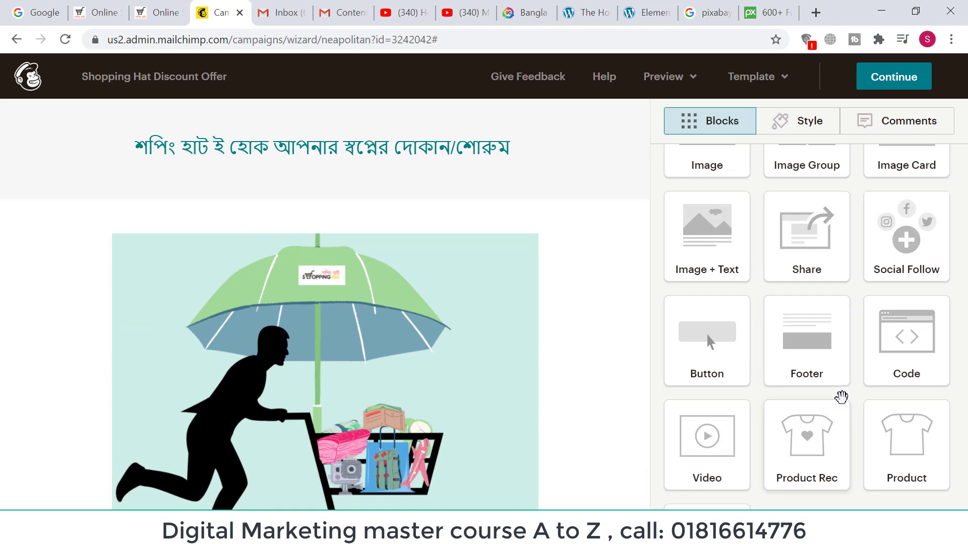
Remove the Twitter and Instagram services from the Social Follow block in the email footer.
scroll(610, 327, down, 10)
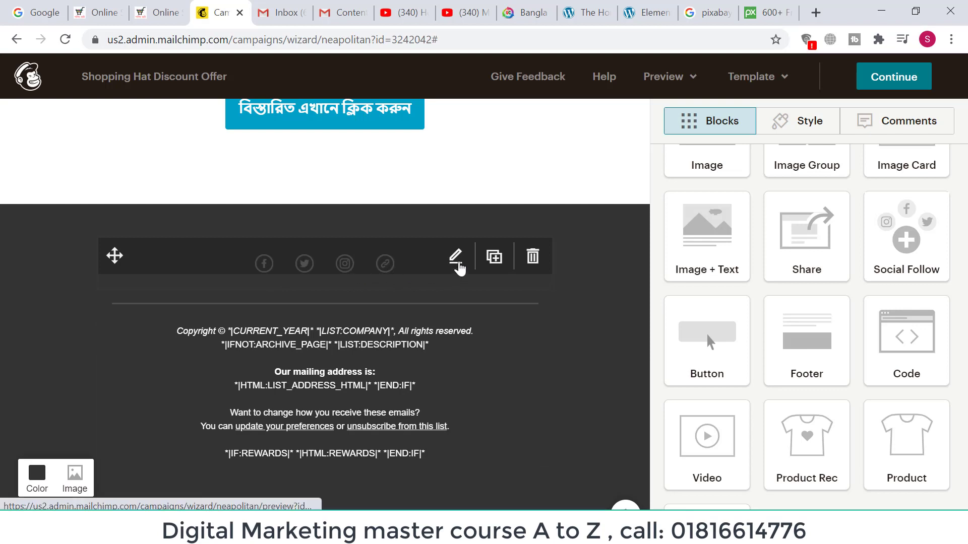
click(456, 258)
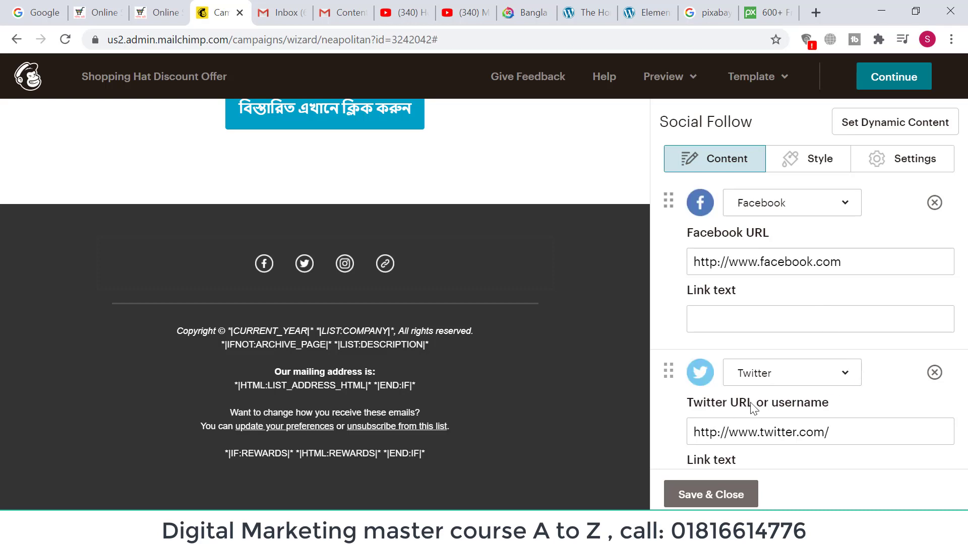
click(935, 374)
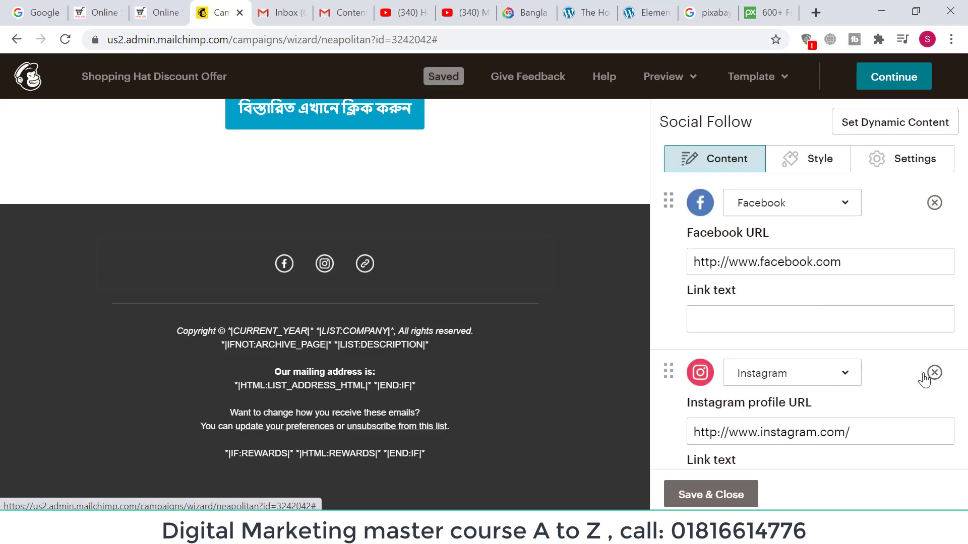
click(934, 374)
scroll(935, 375, down, 3)
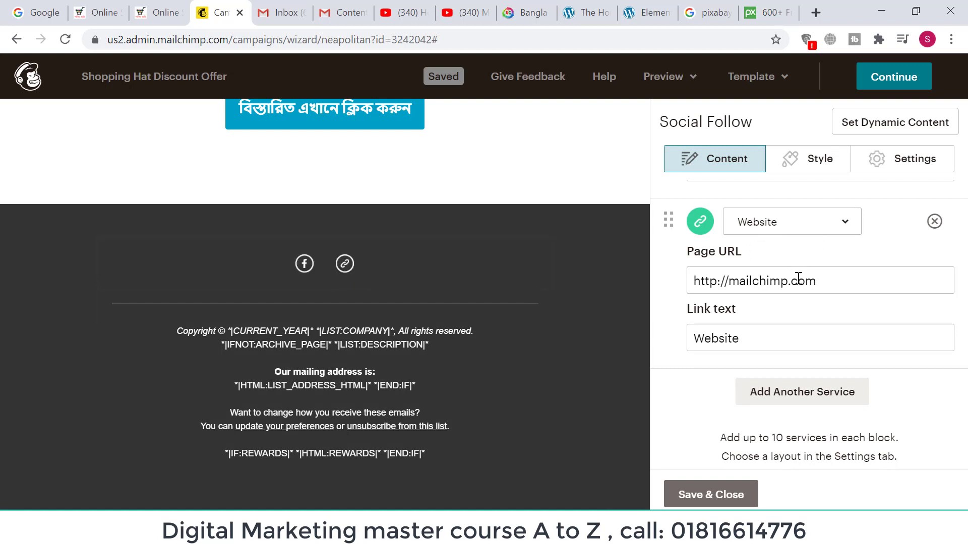
drag(835, 283, 691, 294)
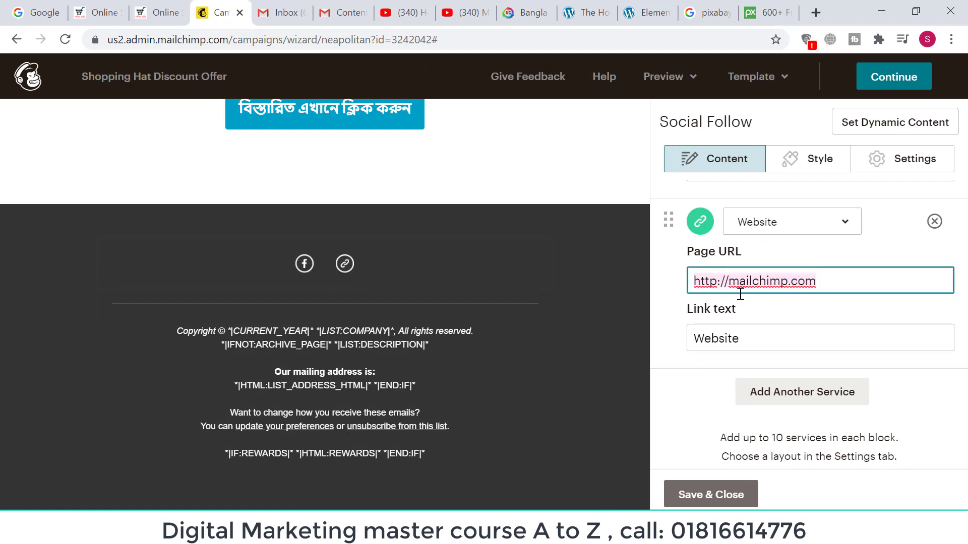
right_click(762, 286)
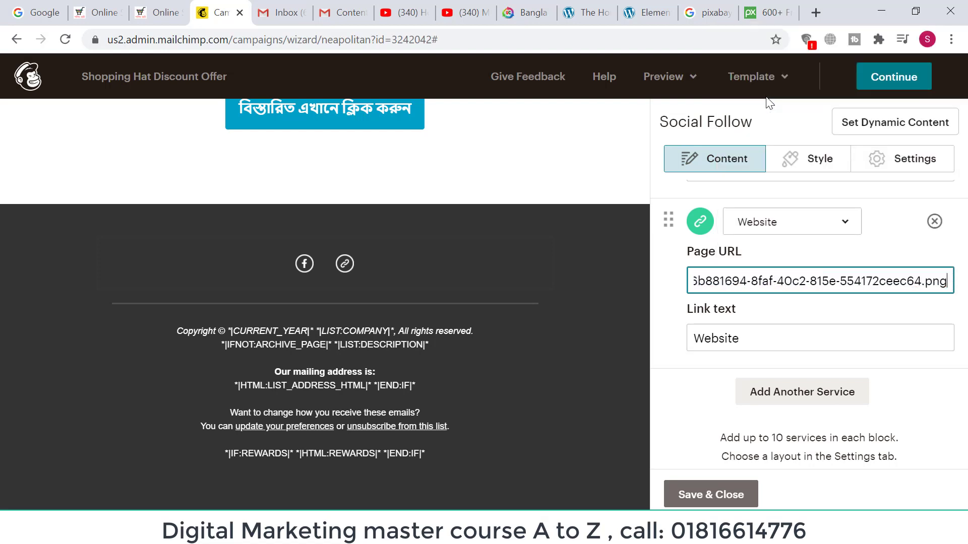
click(776, 108)
click(88, 12)
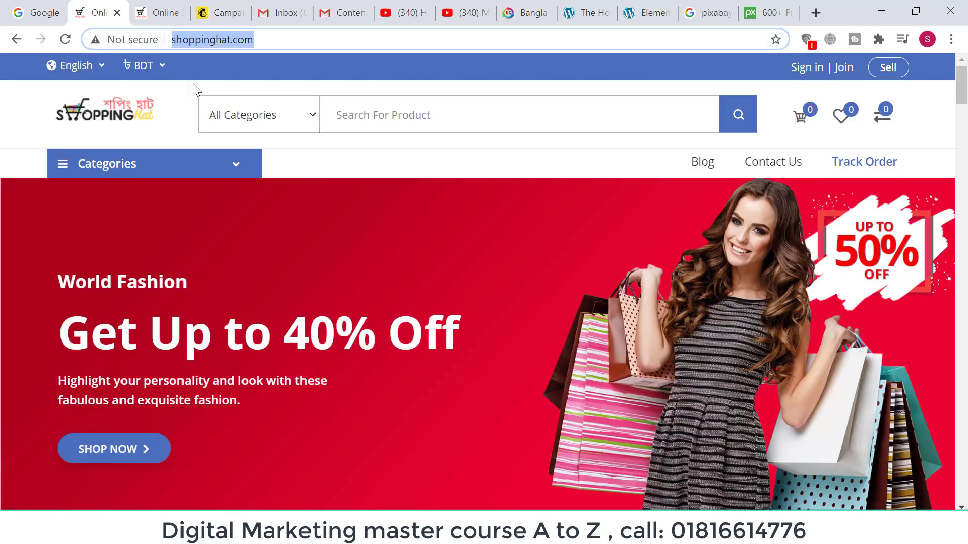
right_click(230, 35)
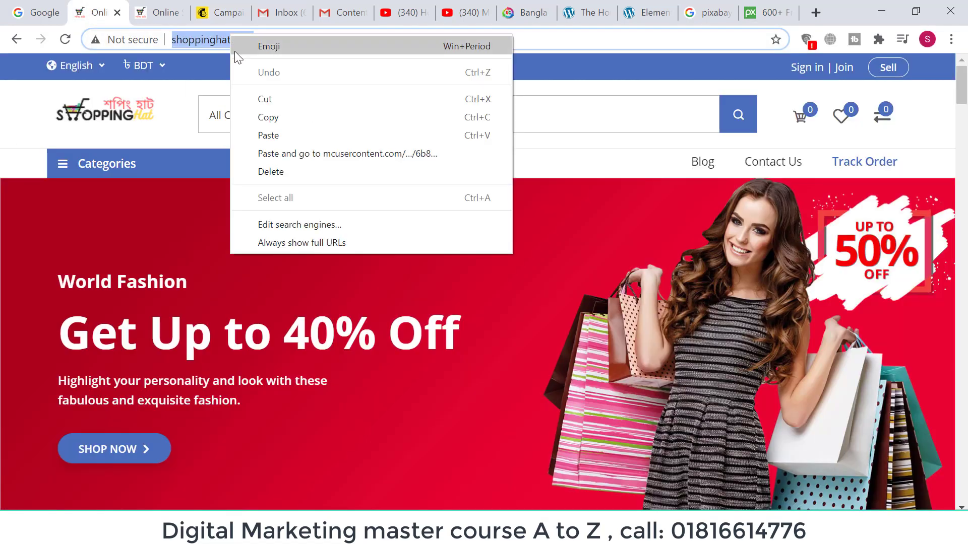
click(272, 119)
click(222, 12)
click(723, 276)
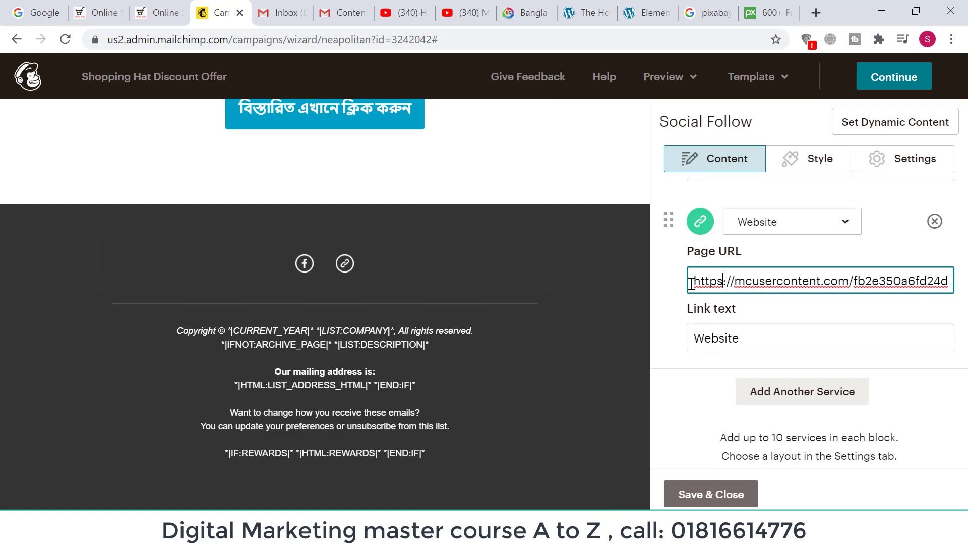
drag(692, 284, 958, 280)
key(BackSpace)
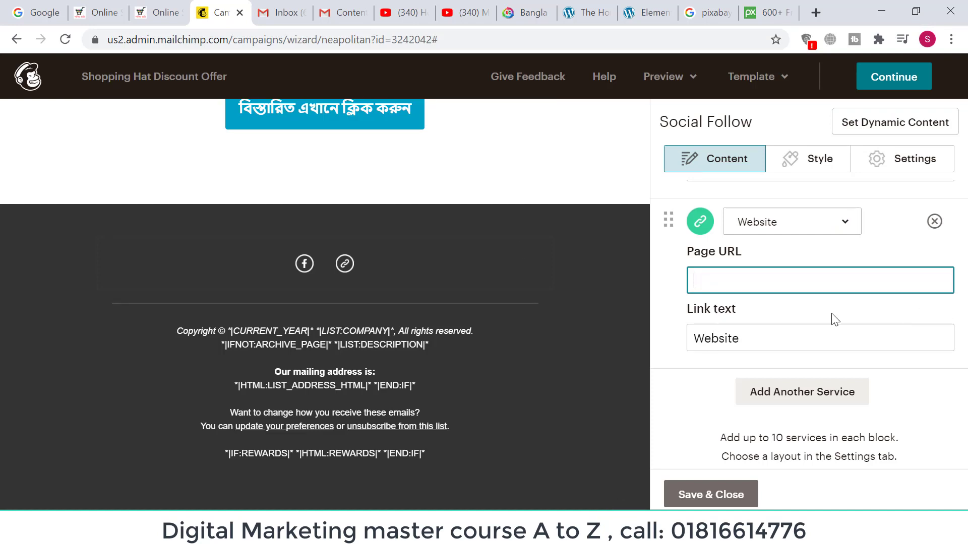
key(ctrl+v)
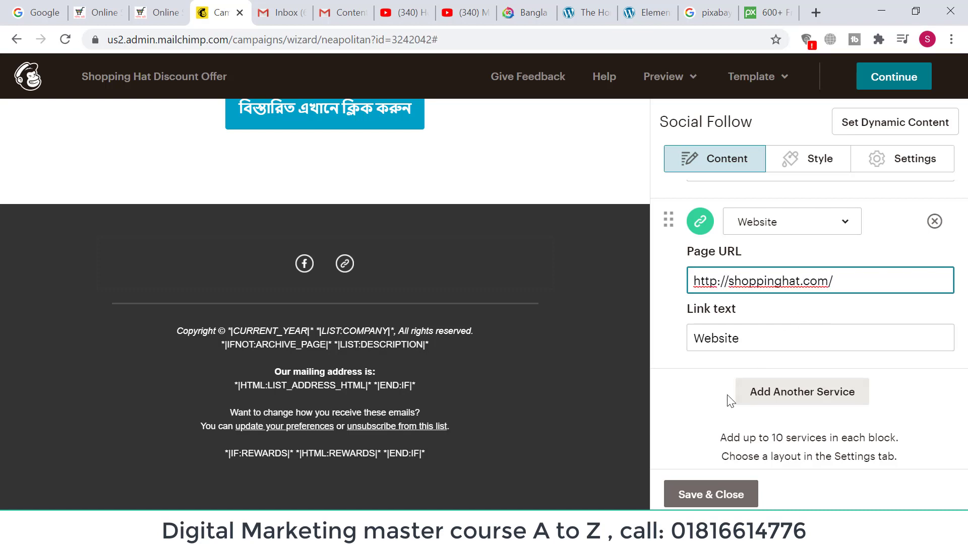
click(698, 494)
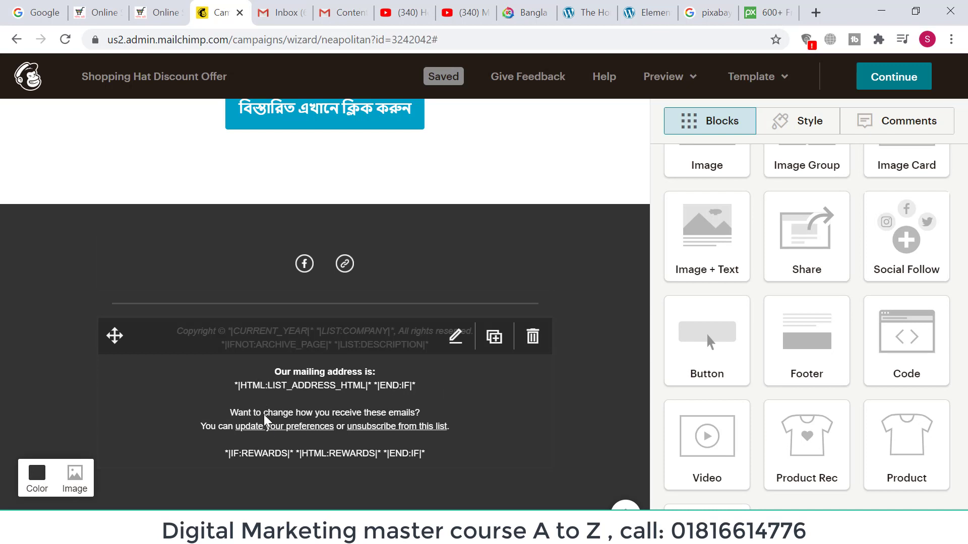
Review the footer block with the copyright and mailing address text, then delete it and confirm the deletion.
click(320, 434)
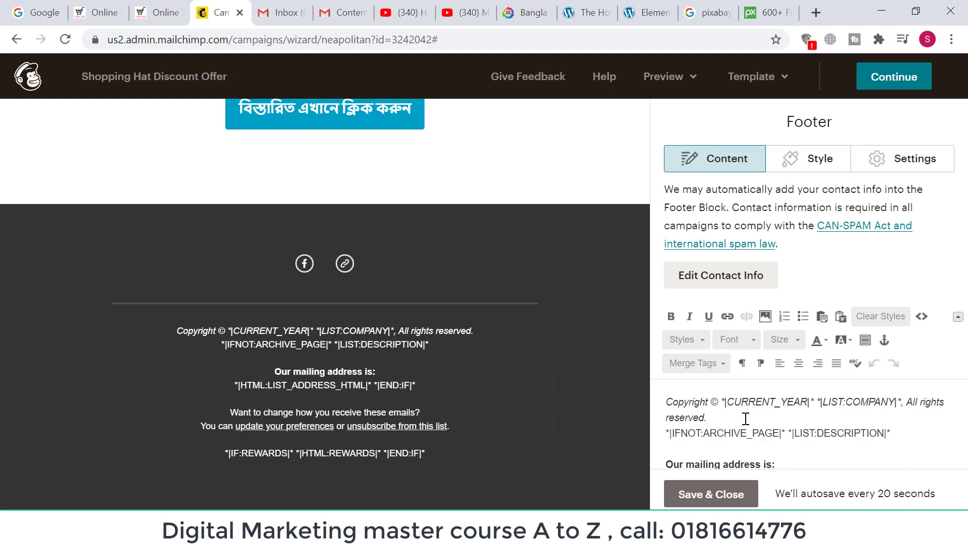
scroll(783, 421, down, 2)
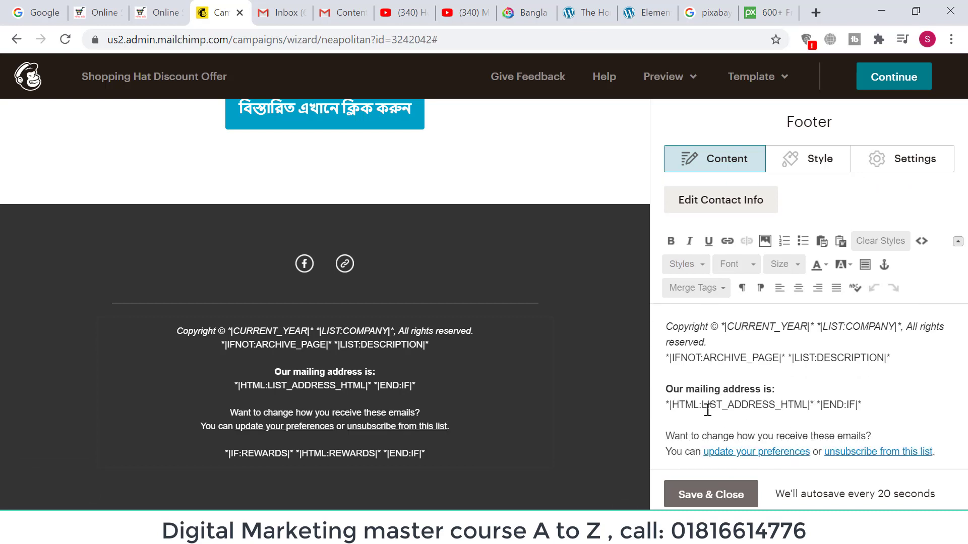
scroll(841, 419, down, 3)
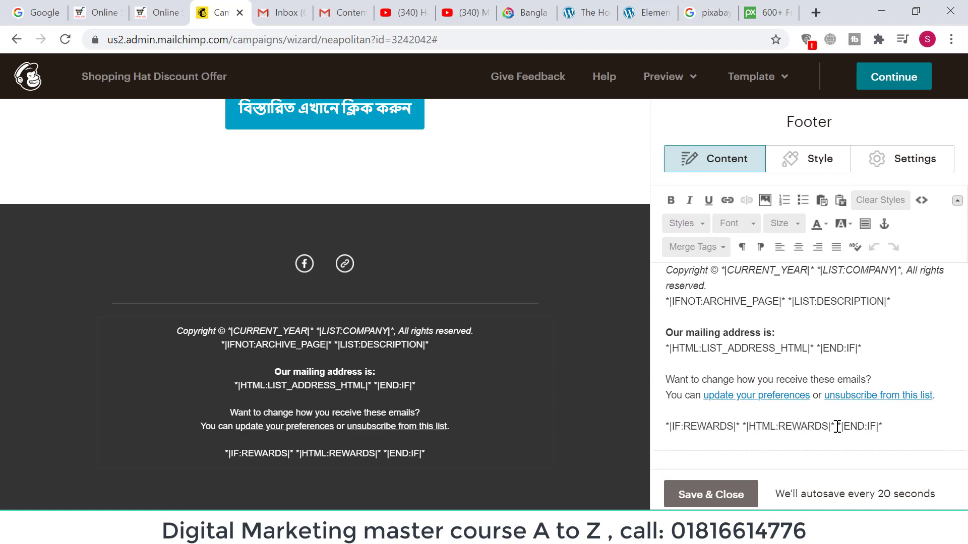
click(765, 387)
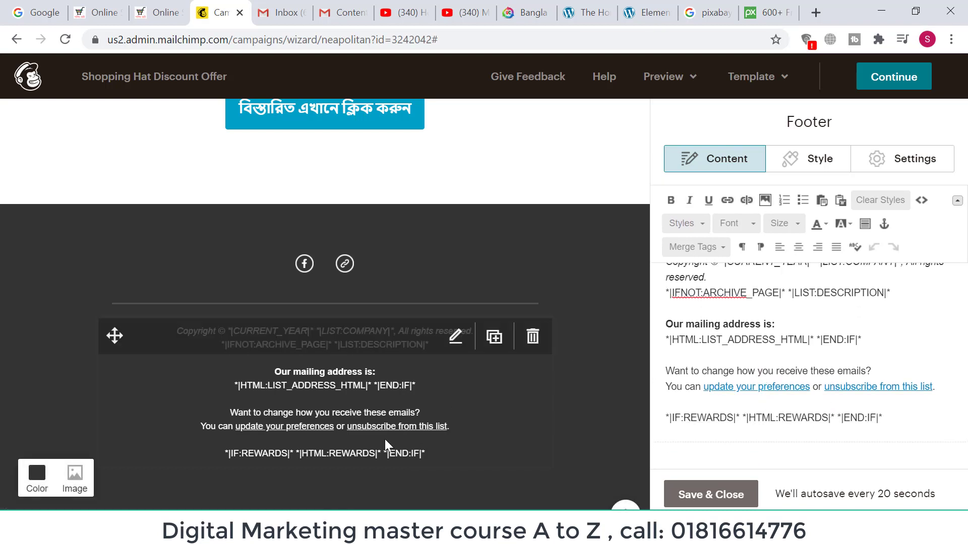
click(532, 336)
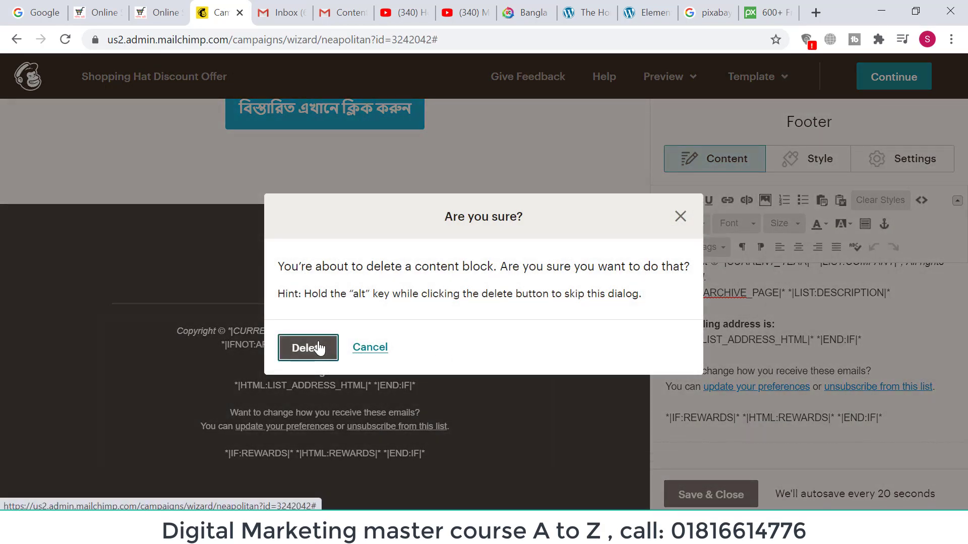
click(309, 348)
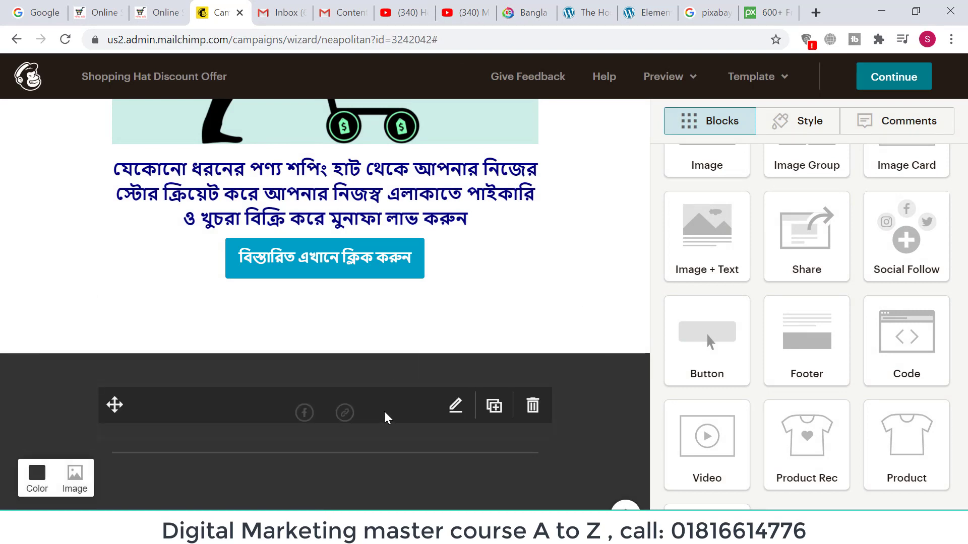
scroll(567, 459, up, 10)
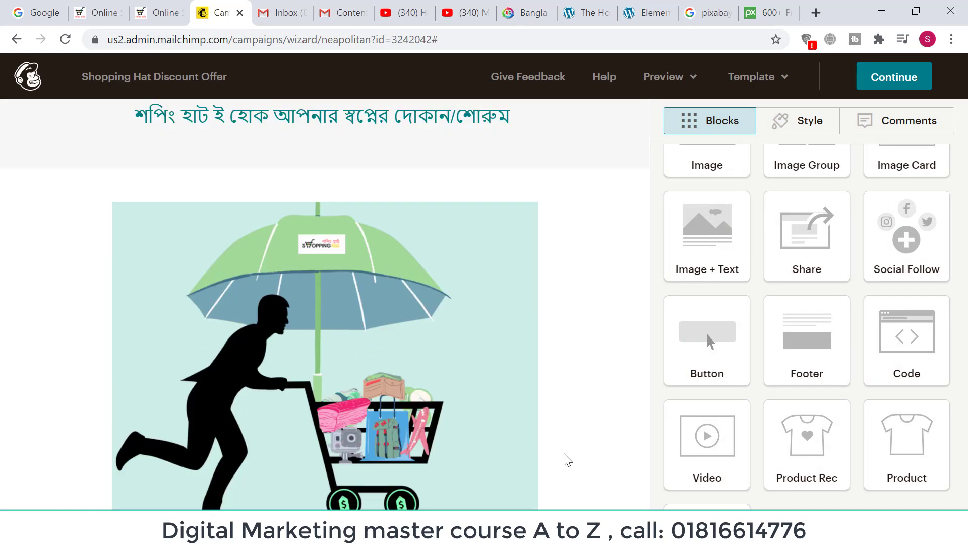
Leave the email designer for the campaign overview and review its recipients, sender, subject and content sections.
scroll(551, 458, down, 5)
scroll(551, 459, up, 5)
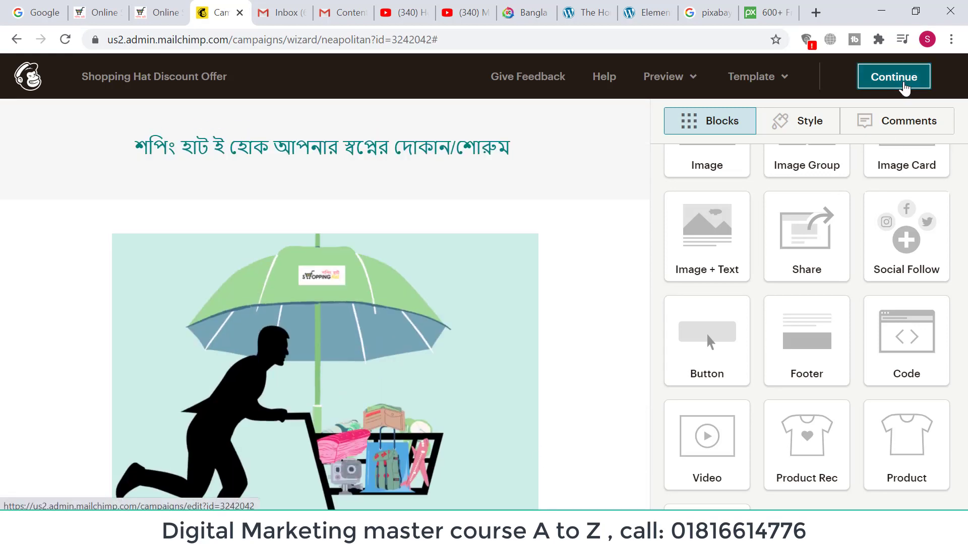
click(902, 83)
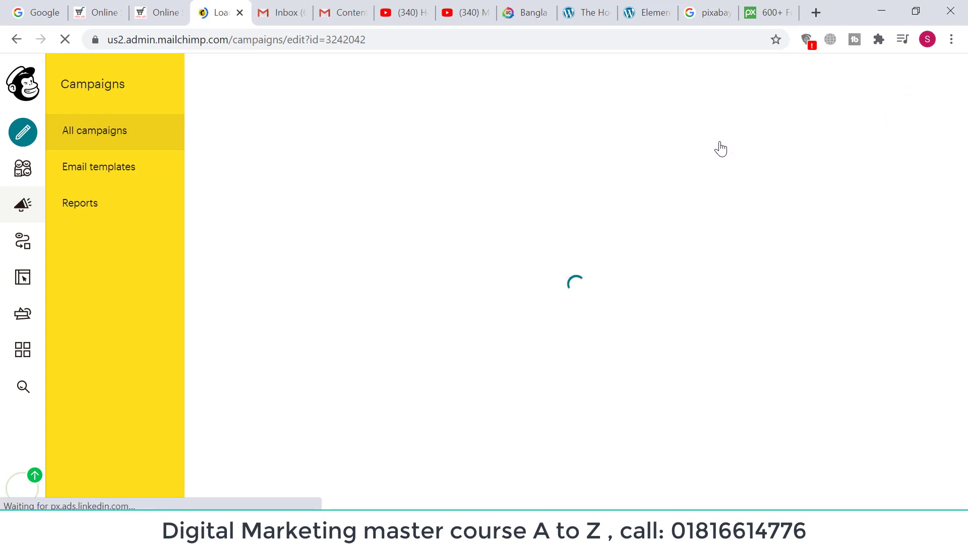
scroll(726, 177, down, 6)
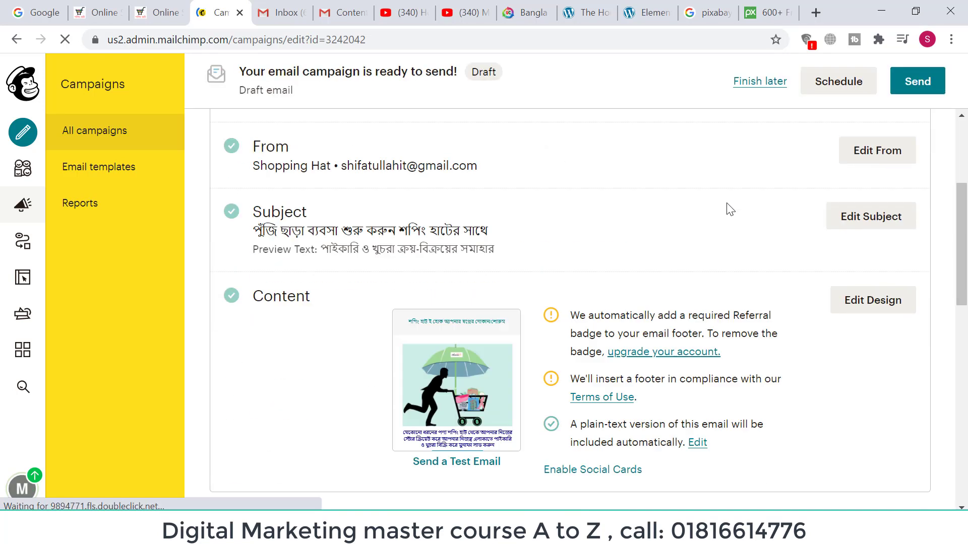
scroll(676, 229, up, 3)
scroll(582, 250, up, 2)
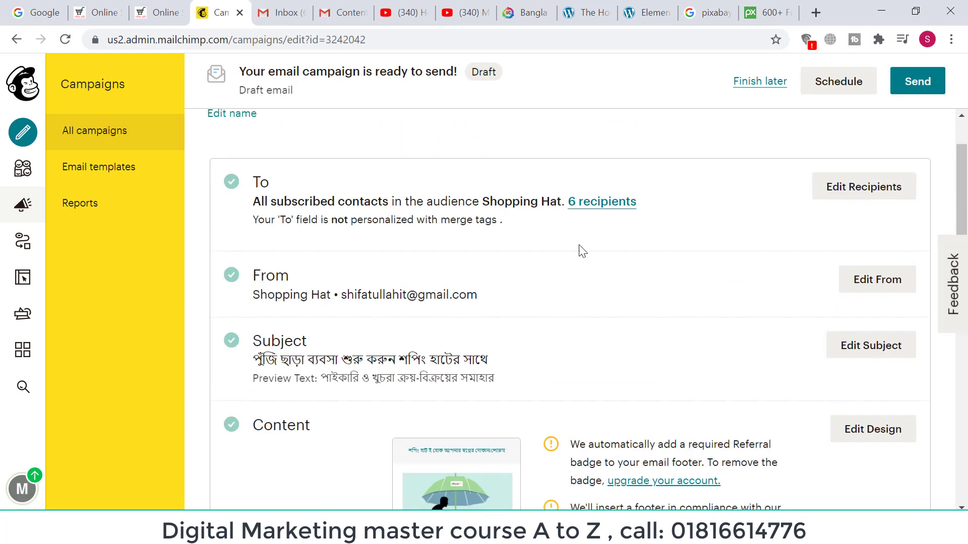
scroll(676, 406, down, 3)
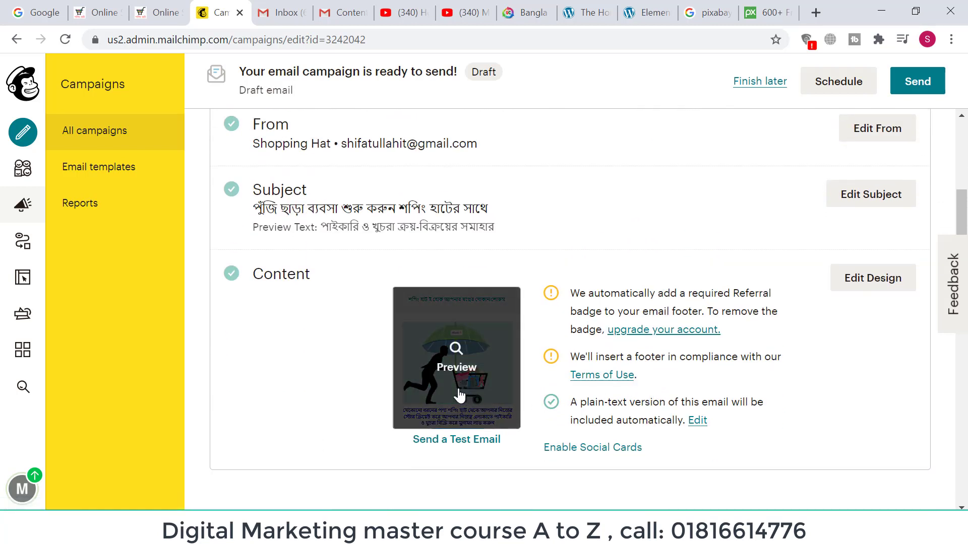
Preview the email's desktop version from the header text down to the automatic footer, and close the preview.
mouse_move(441, 312)
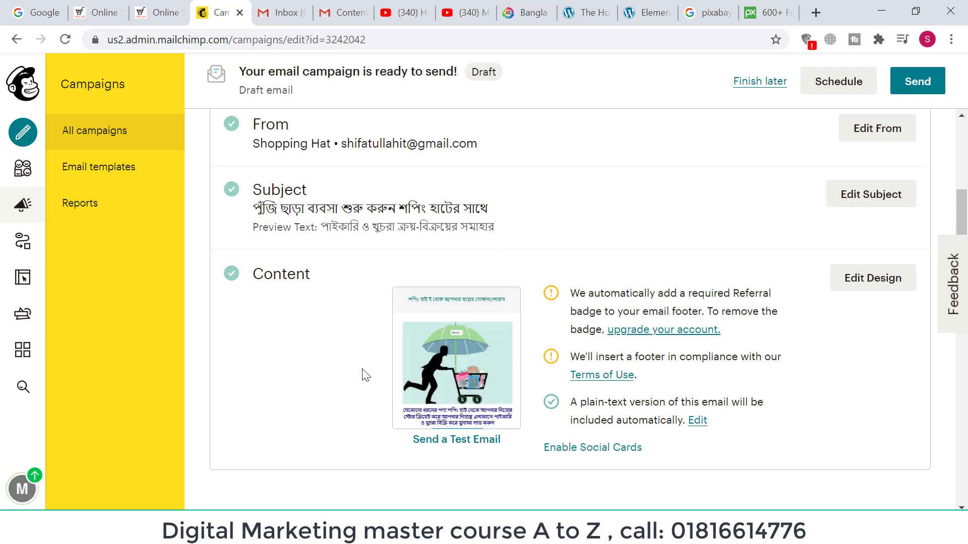
click(453, 368)
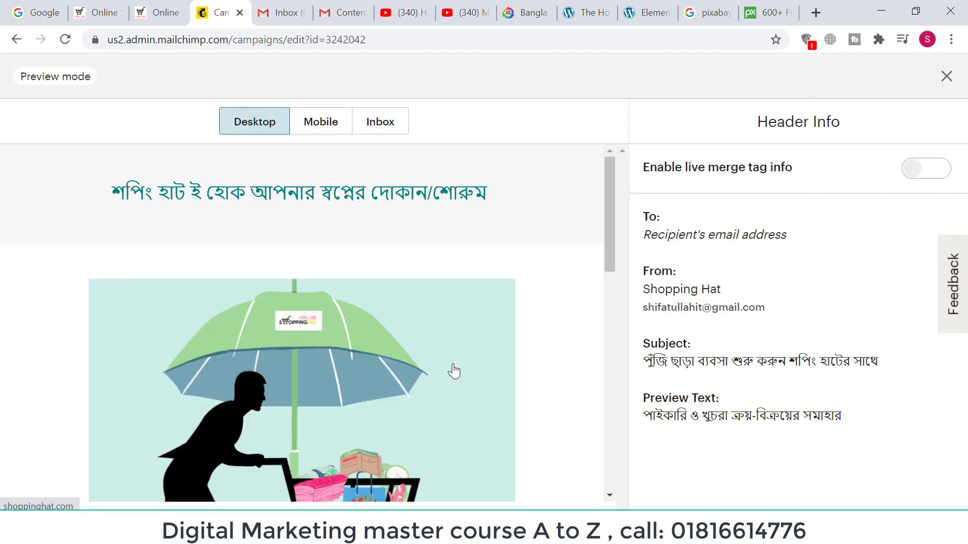
scroll(460, 369, down, 15)
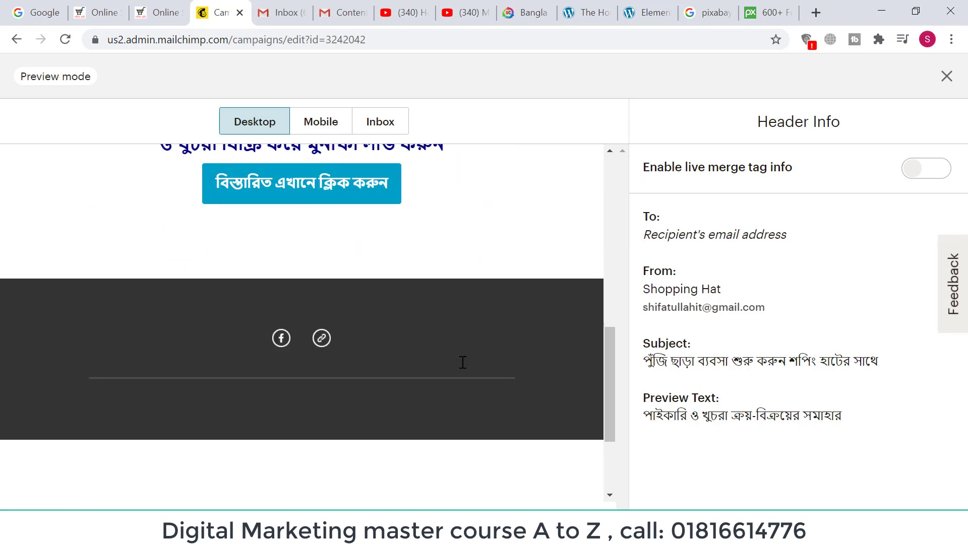
scroll(330, 370, down, 2)
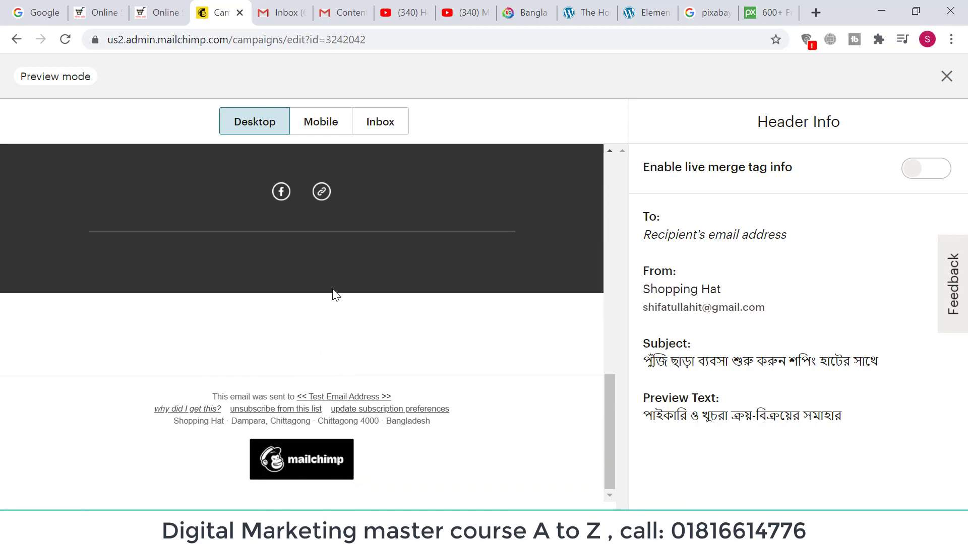
scroll(396, 359, up, 15)
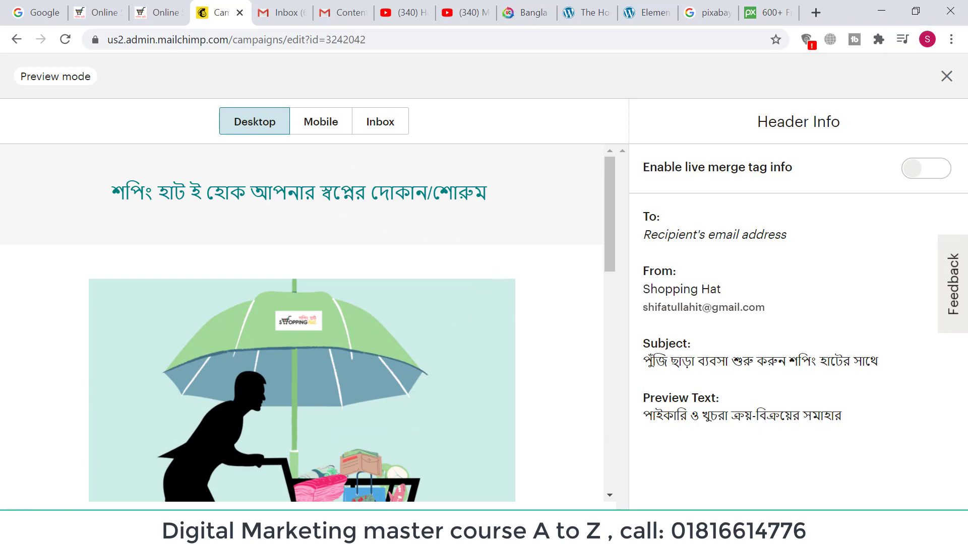
click(946, 76)
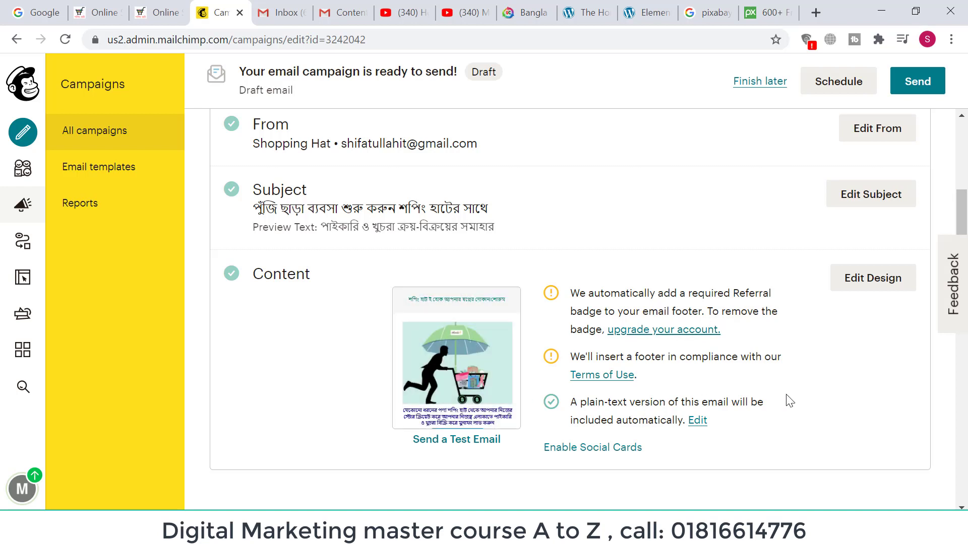
Reopen the email preview to check the Mailchimp badge in the footer, and close it again.
mouse_move(455, 418)
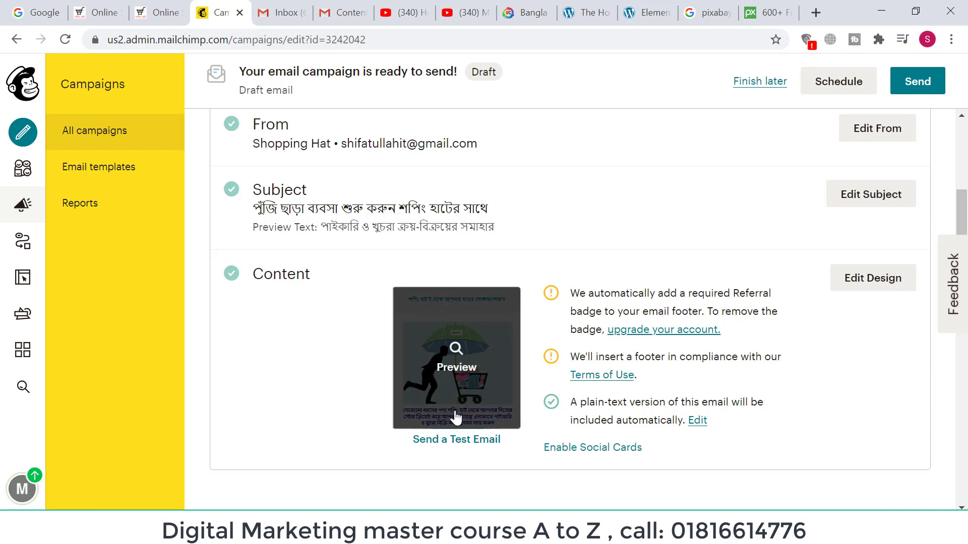
click(467, 372)
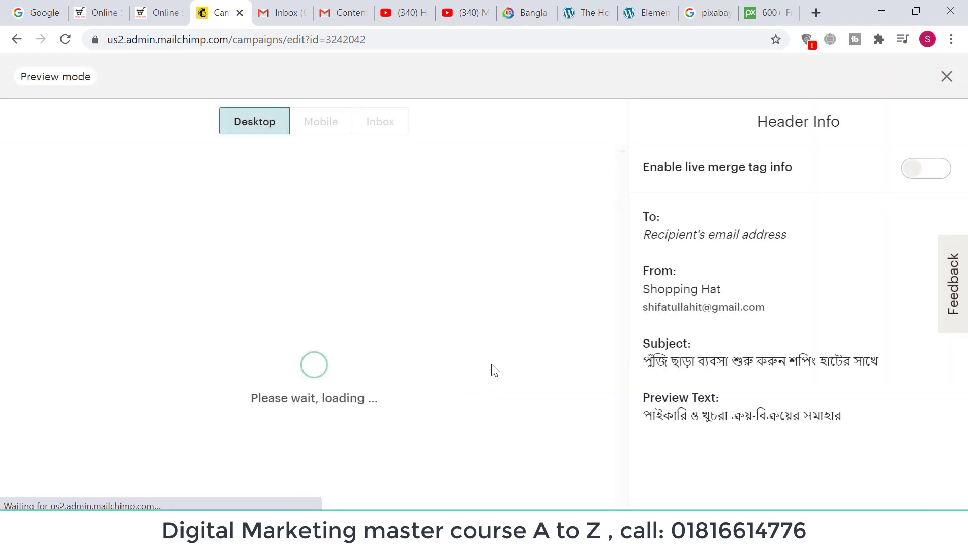
scroll(474, 383, down, 5)
scroll(454, 403, down, 5)
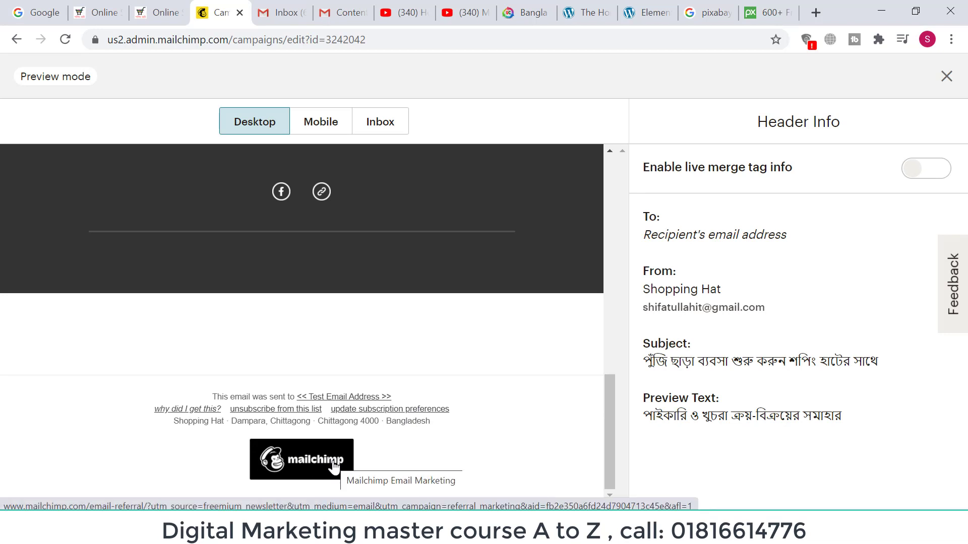
scroll(492, 454, up, 10)
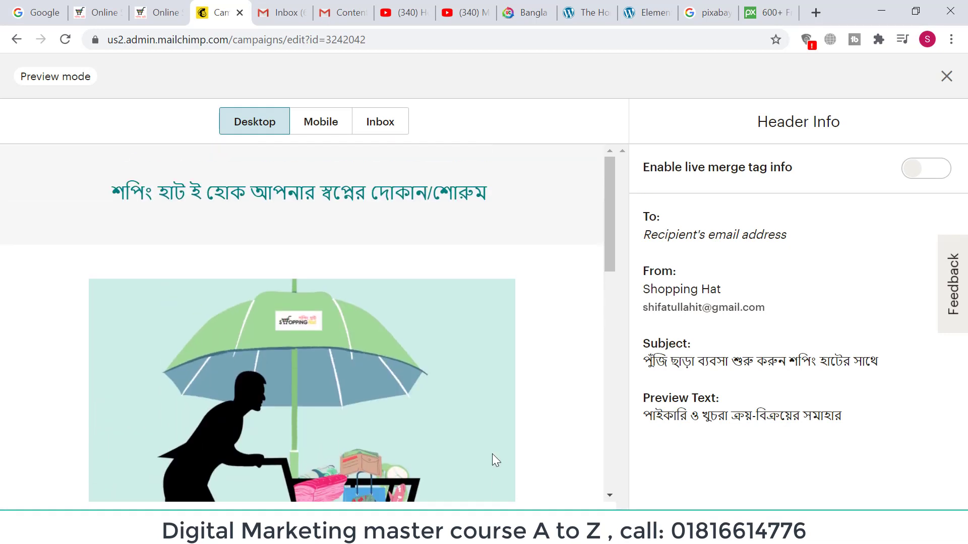
click(946, 77)
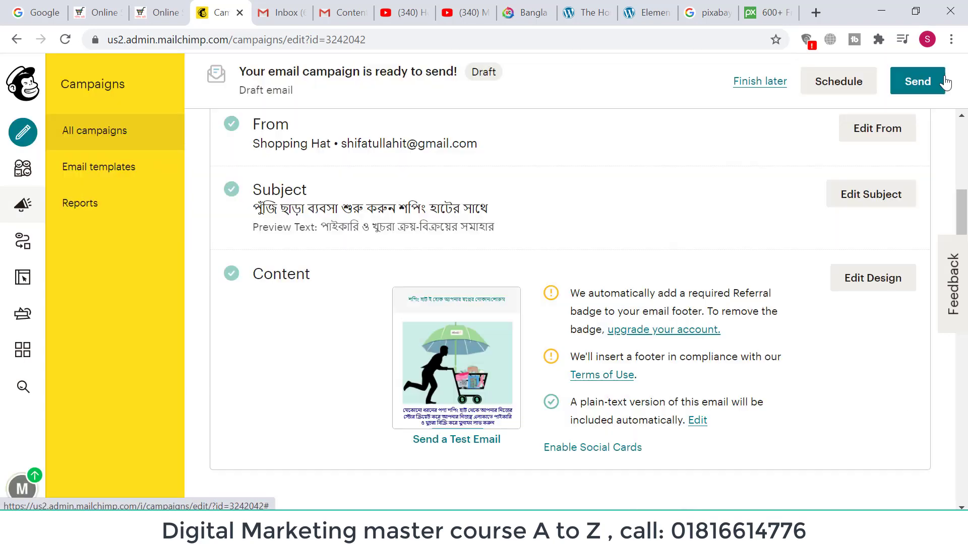
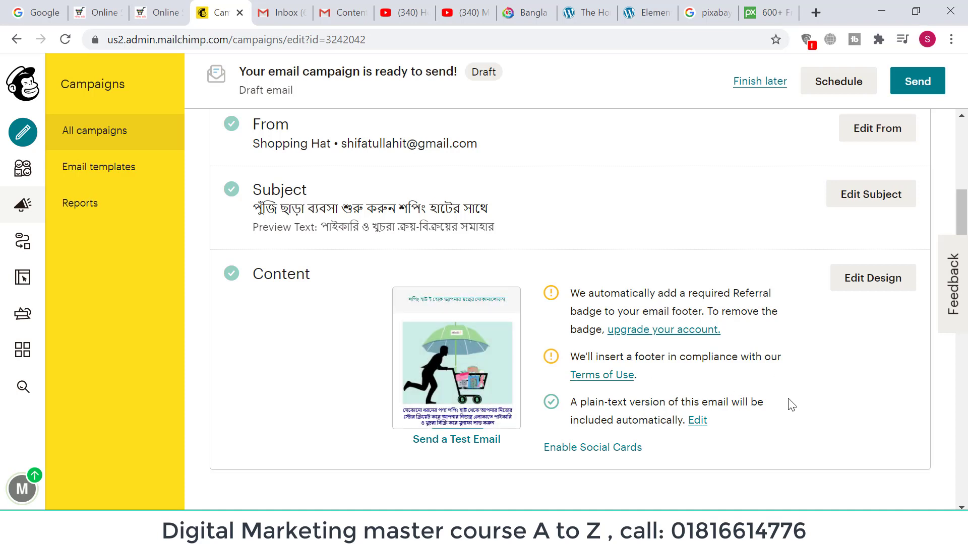
Reopen the email design for editing and add a Text block below the social icons in the dark footer.
click(882, 287)
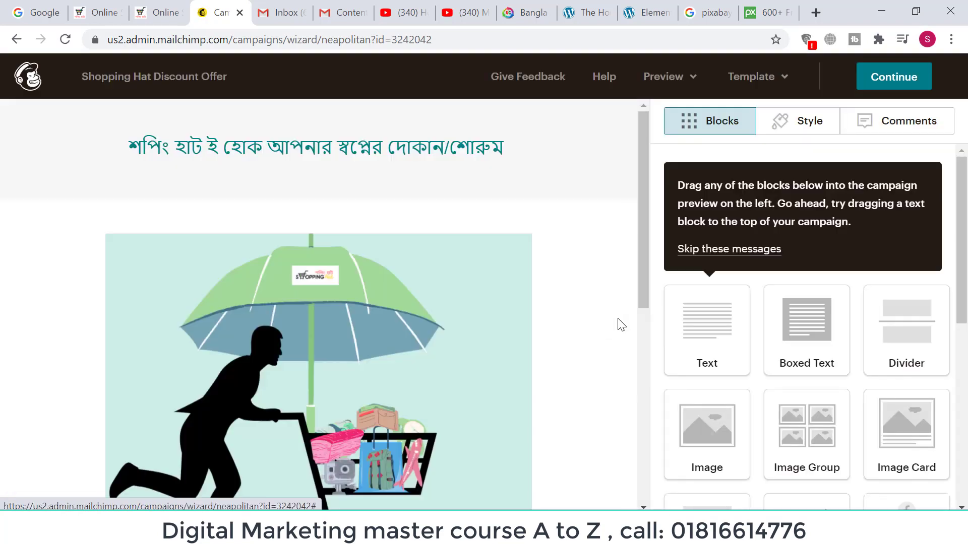
scroll(441, 361, down, 10)
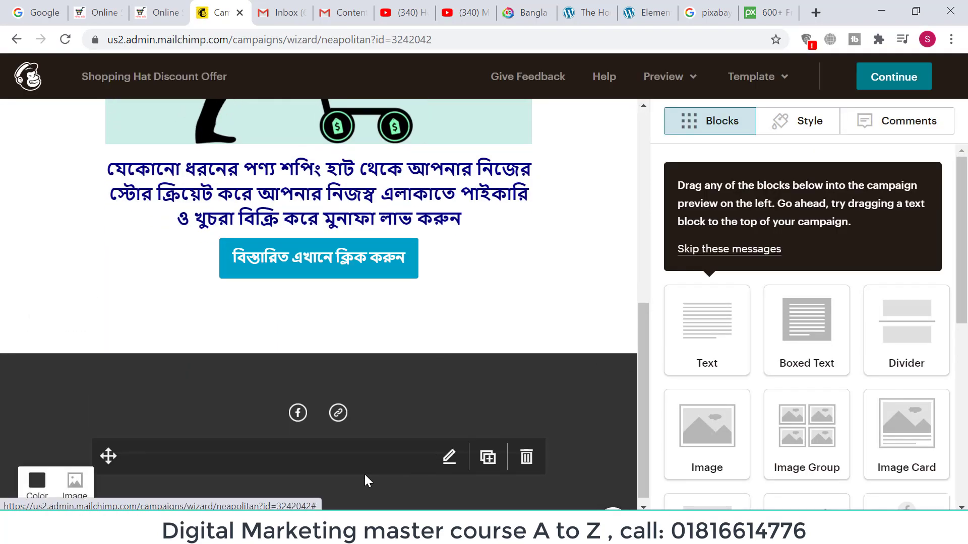
scroll(820, 404, down, 3)
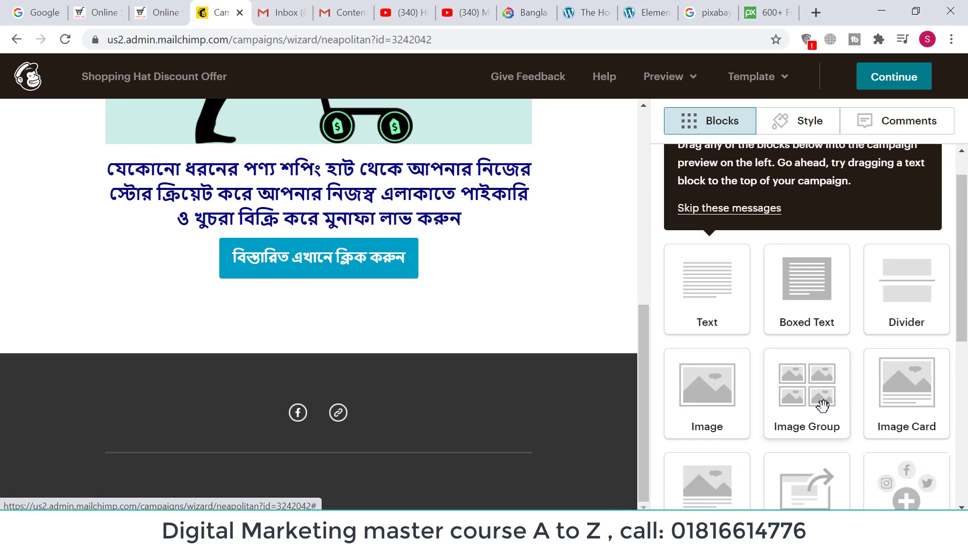
scroll(828, 413, down, 5)
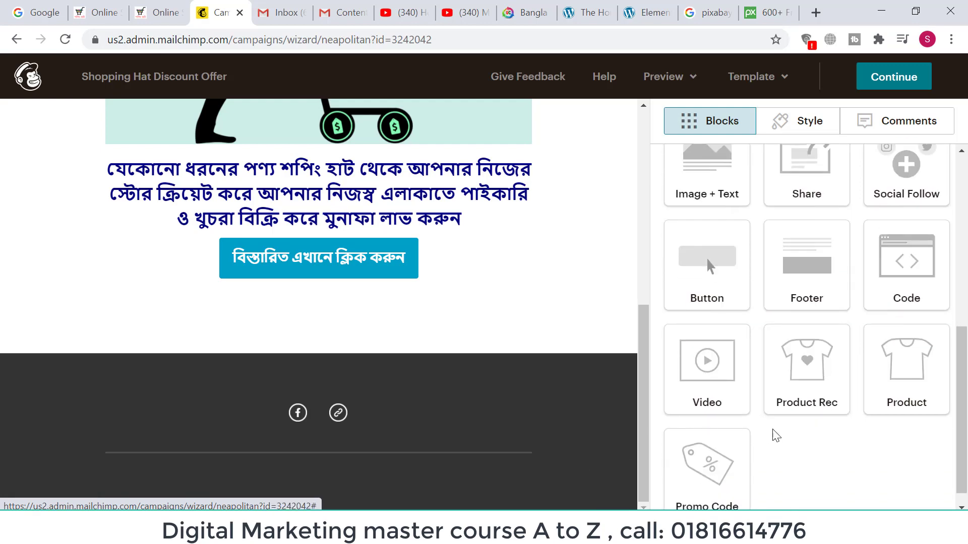
scroll(787, 438, up, 6)
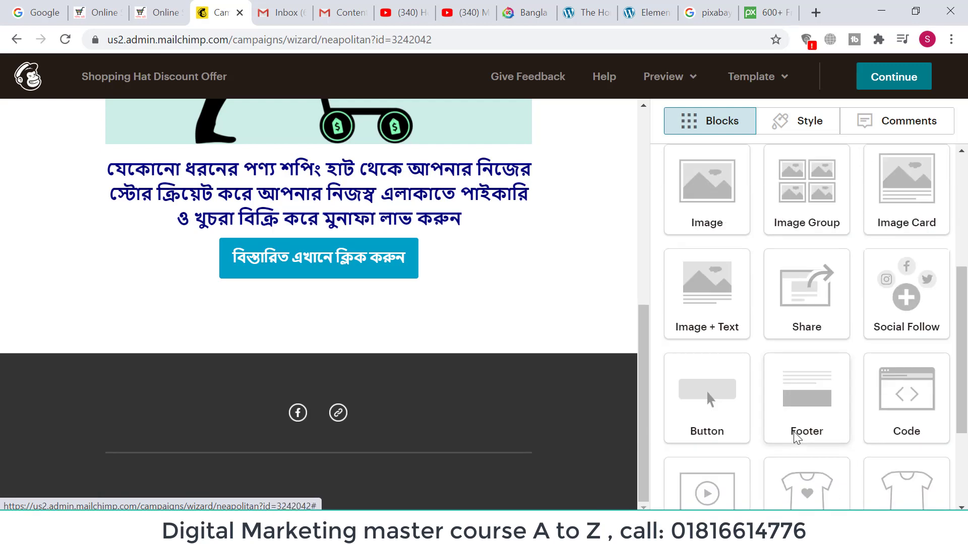
drag(713, 230, 464, 397)
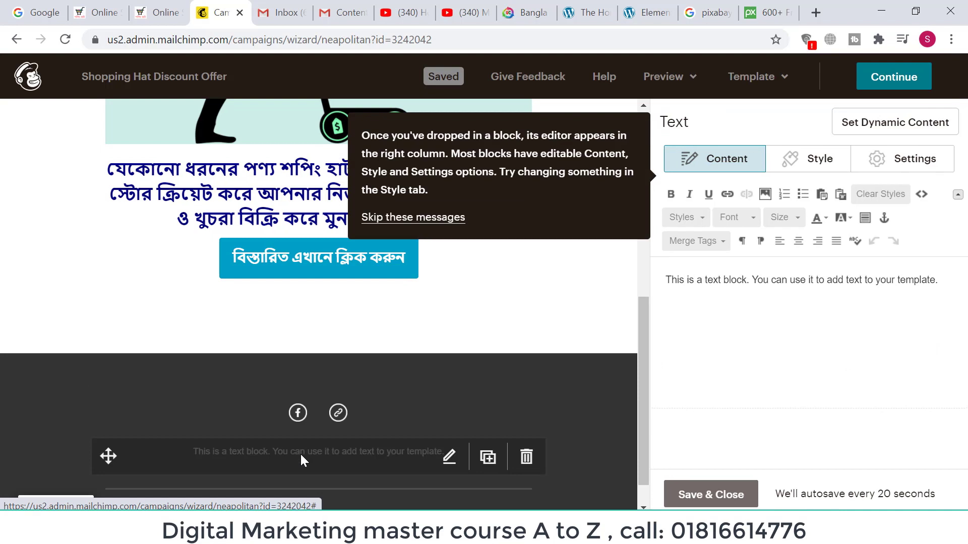
drag(918, 284, 636, 303)
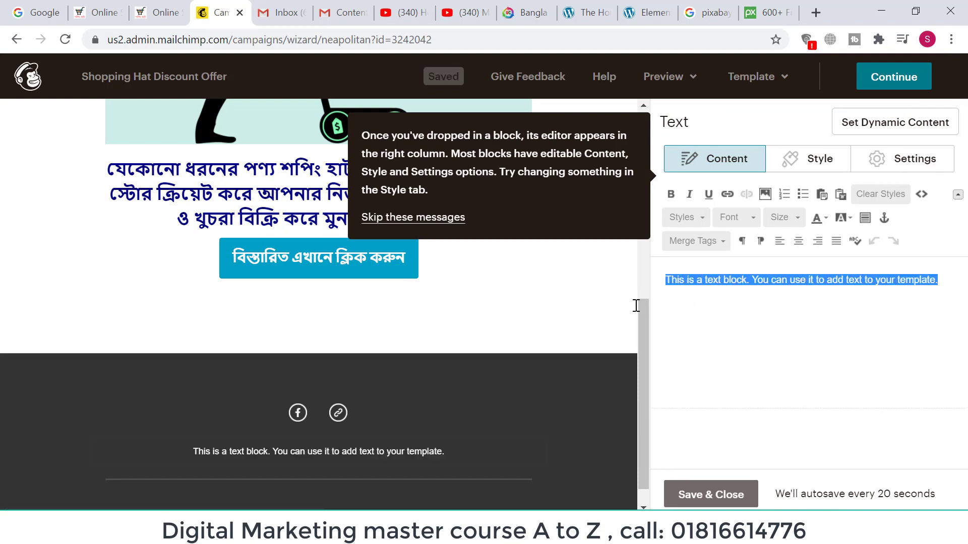
text(Cp)
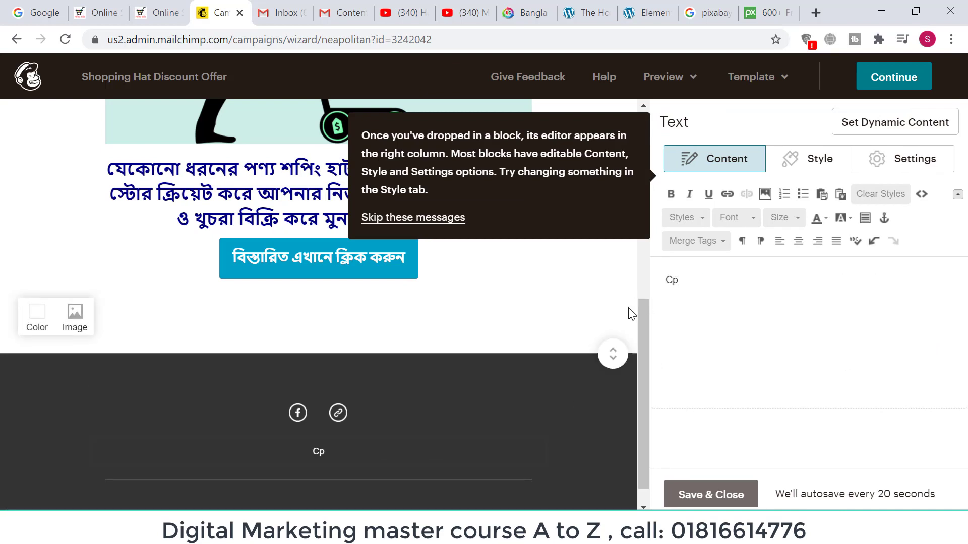
text(yright)
right_click(676, 281)
click(714, 294)
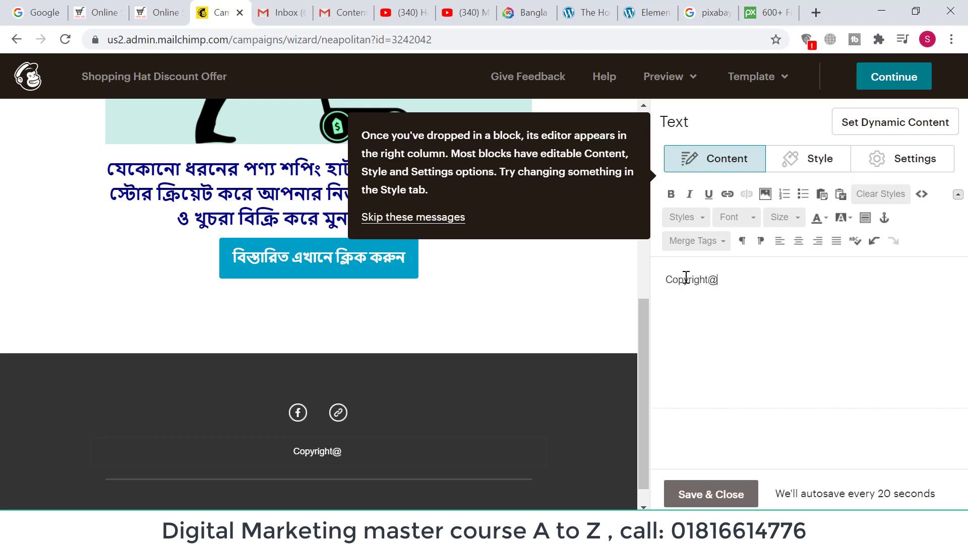
text(shop)
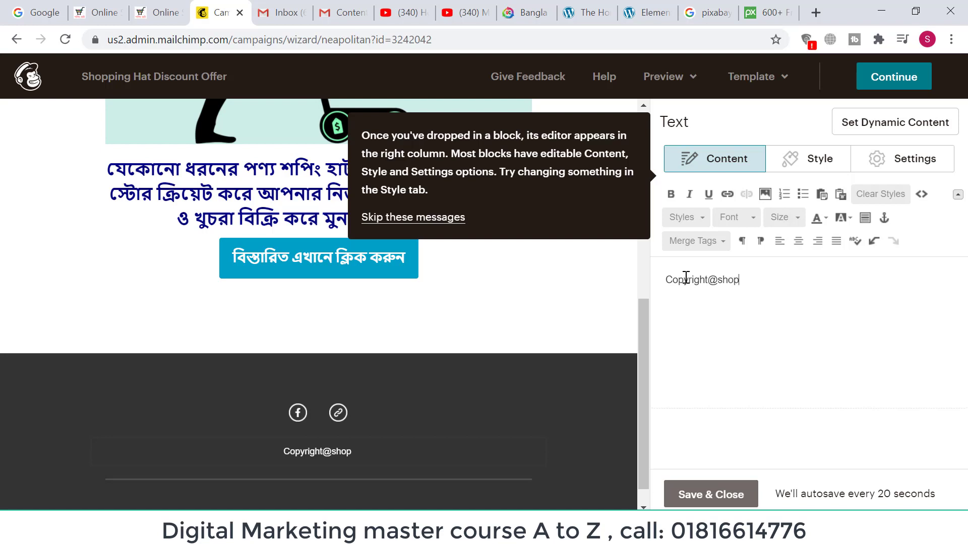
text(ping.com)
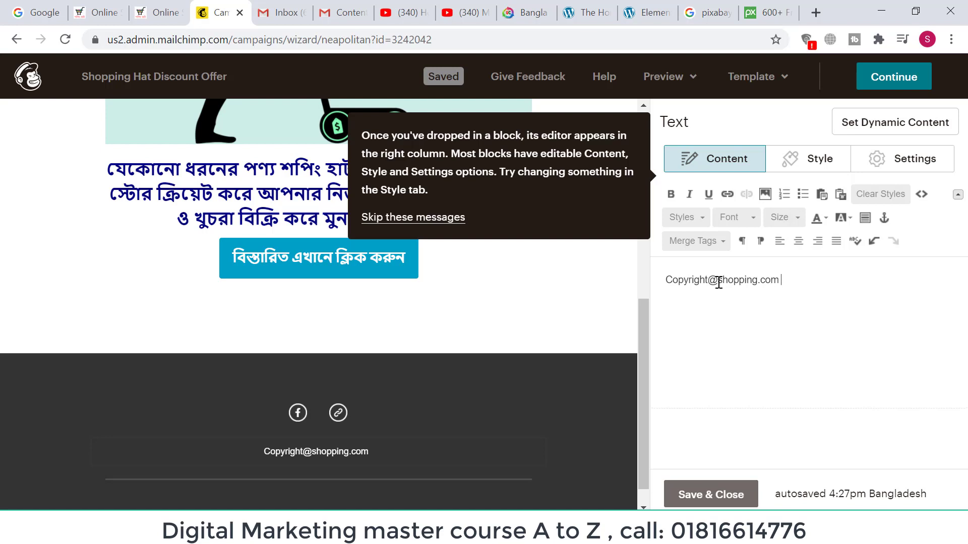
click(715, 495)
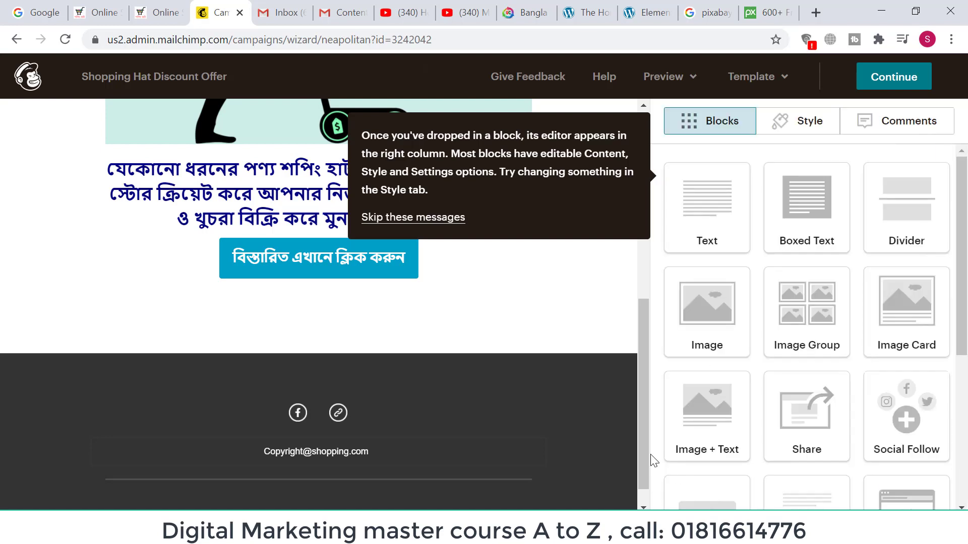
Return to the campaign overview and review its details, campaign link, social post options, and settings and tracking.
click(911, 83)
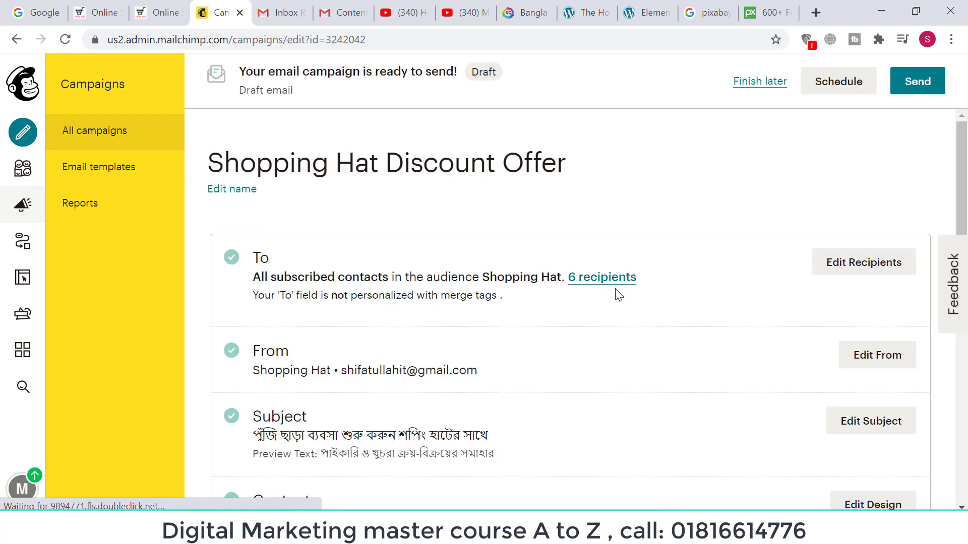
scroll(619, 295, down, 15)
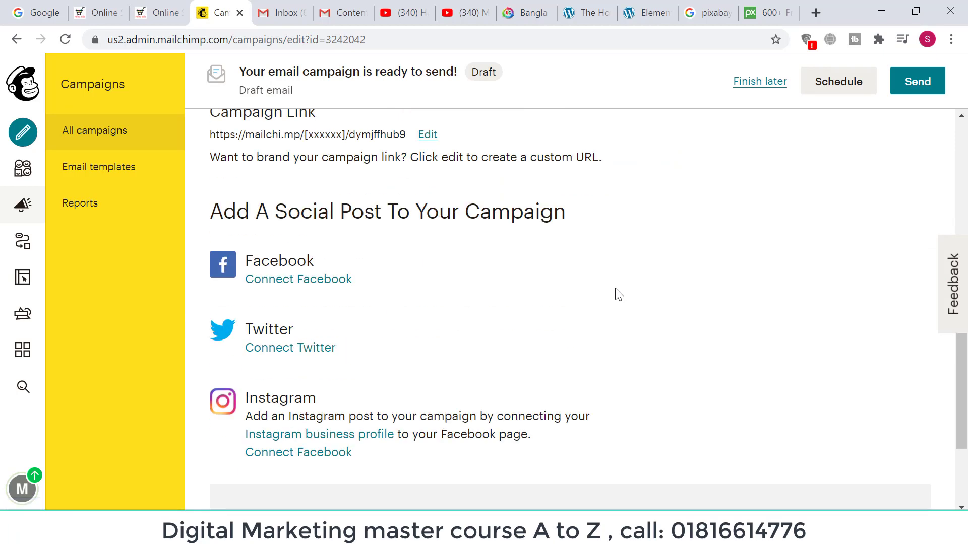
scroll(619, 295, up, 10)
scroll(620, 297, down, 3)
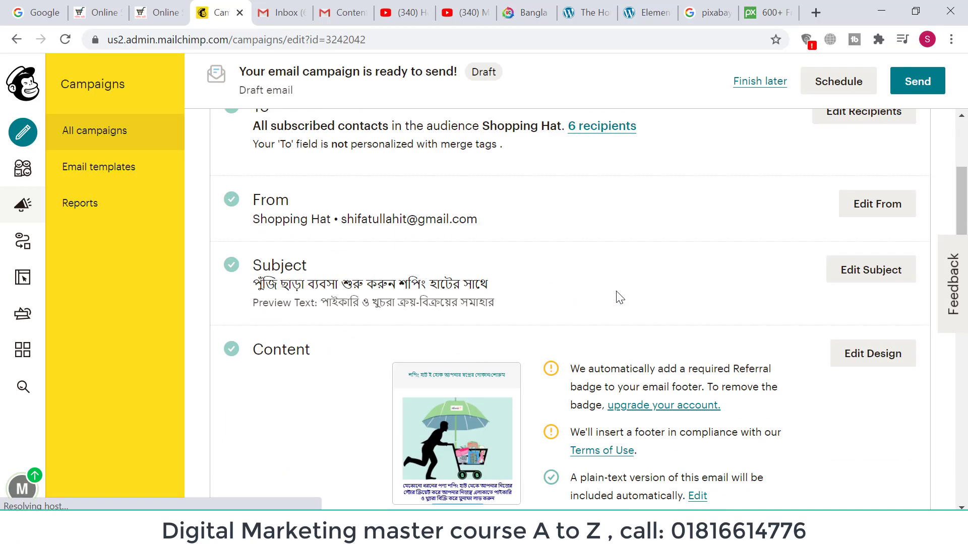
scroll(620, 298, down, 6)
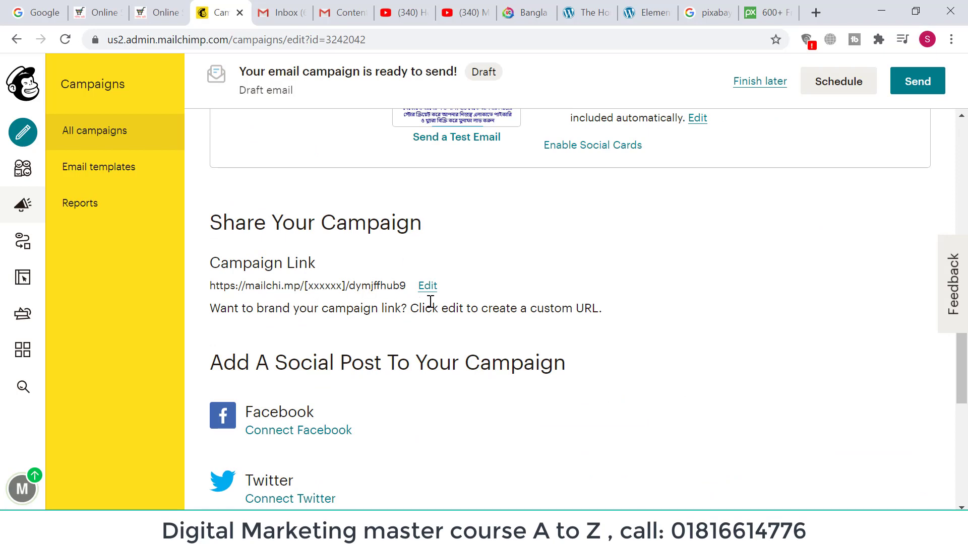
scroll(568, 331, down, 2)
scroll(344, 453, down, 5)
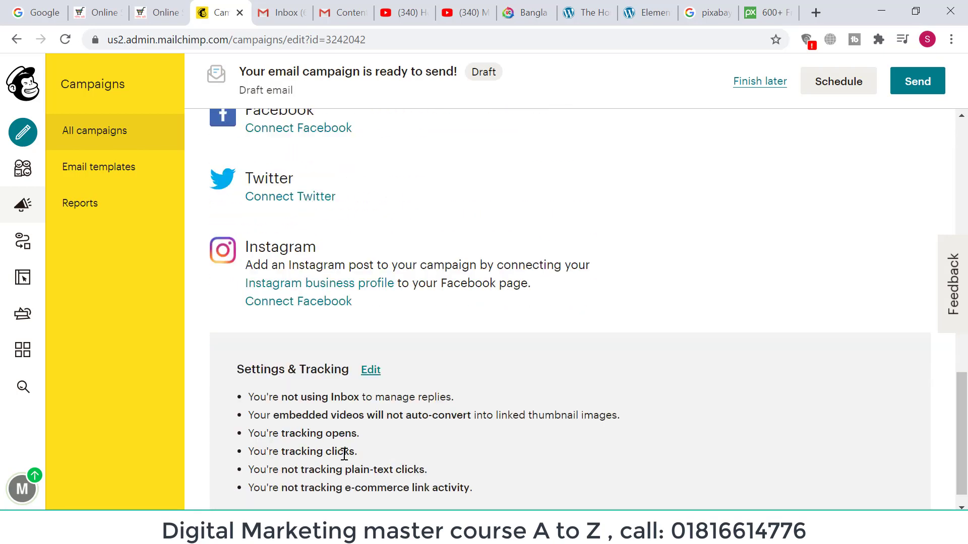
scroll(558, 437, down, 1)
scroll(568, 442, up, 12)
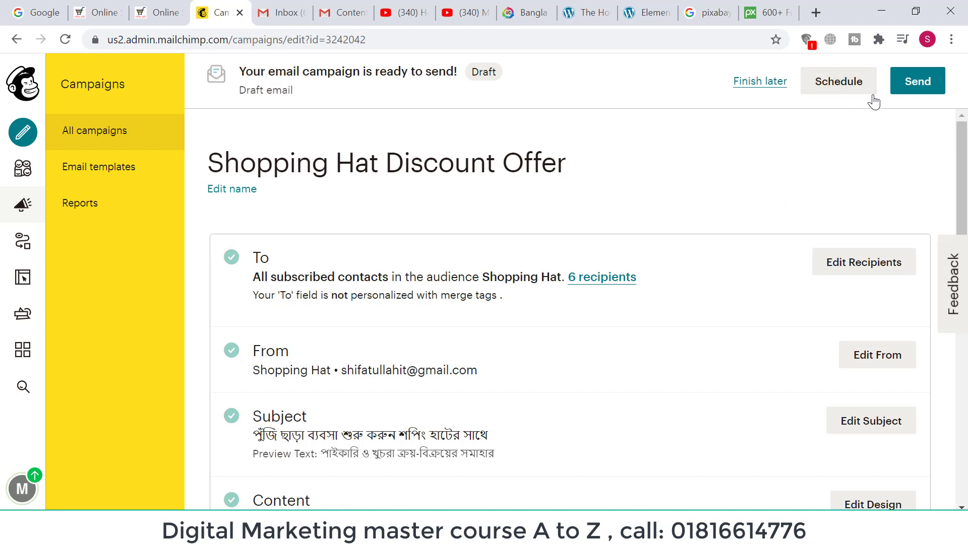
Send the Shopping Hat Discount Offer campaign immediately to the Shopping Hat audience after checking the recipients in the send review.
click(931, 89)
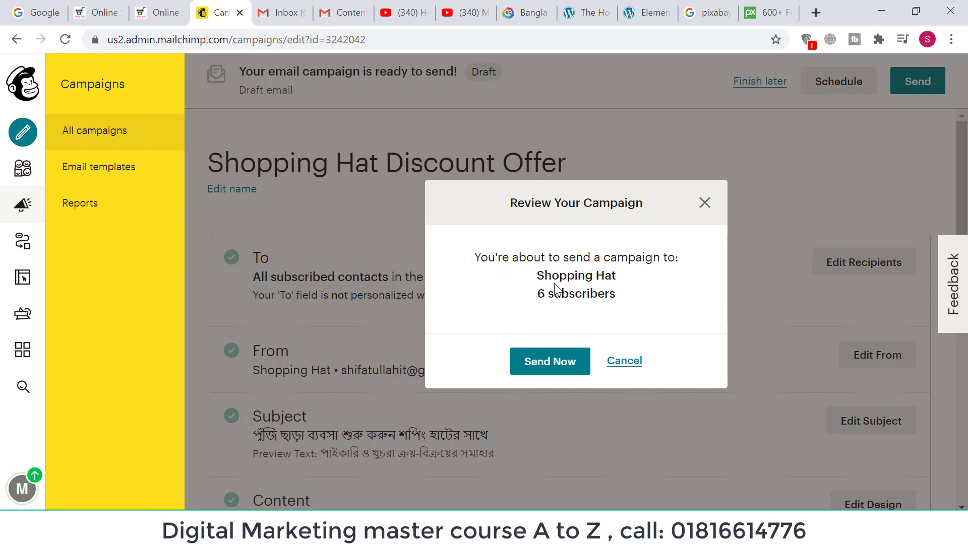
drag(538, 277, 618, 276)
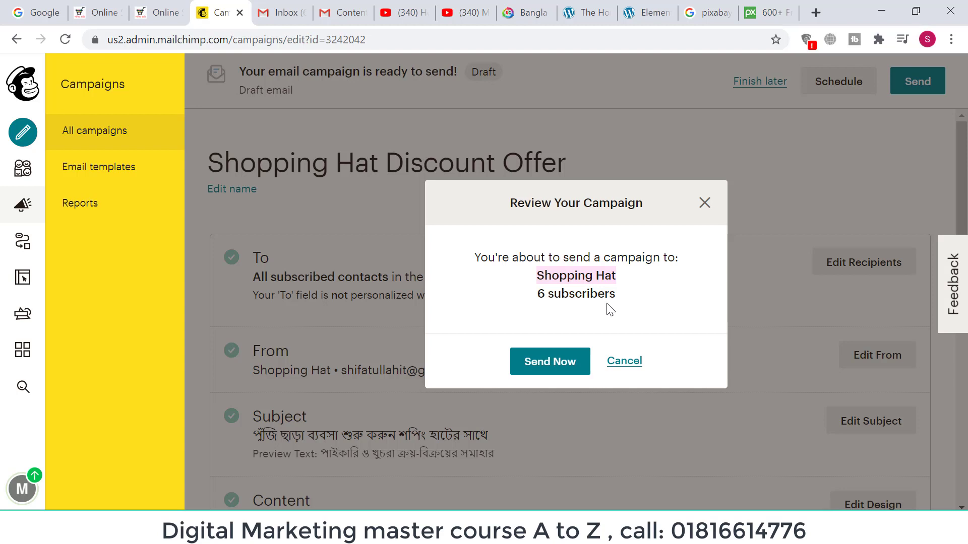
click(550, 365)
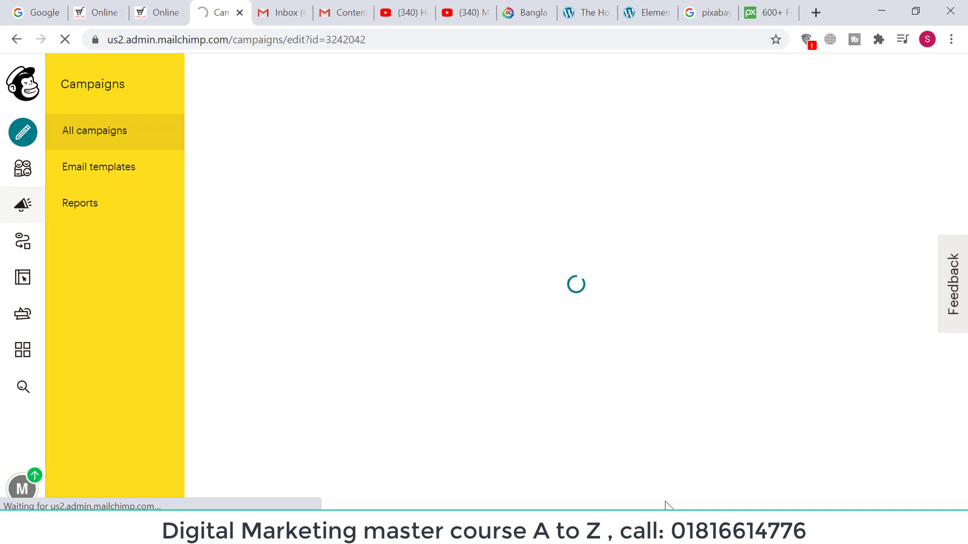
click(676, 529)
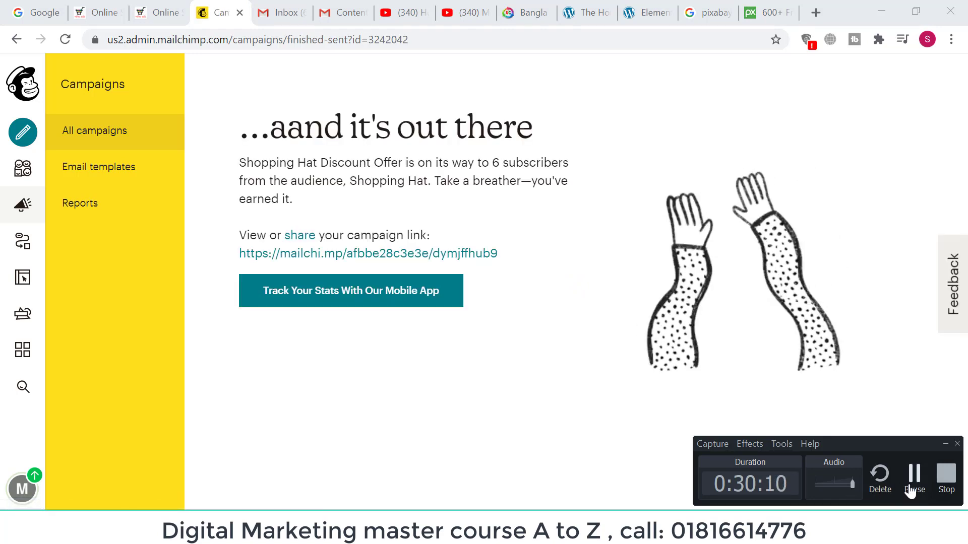
click(880, 309)
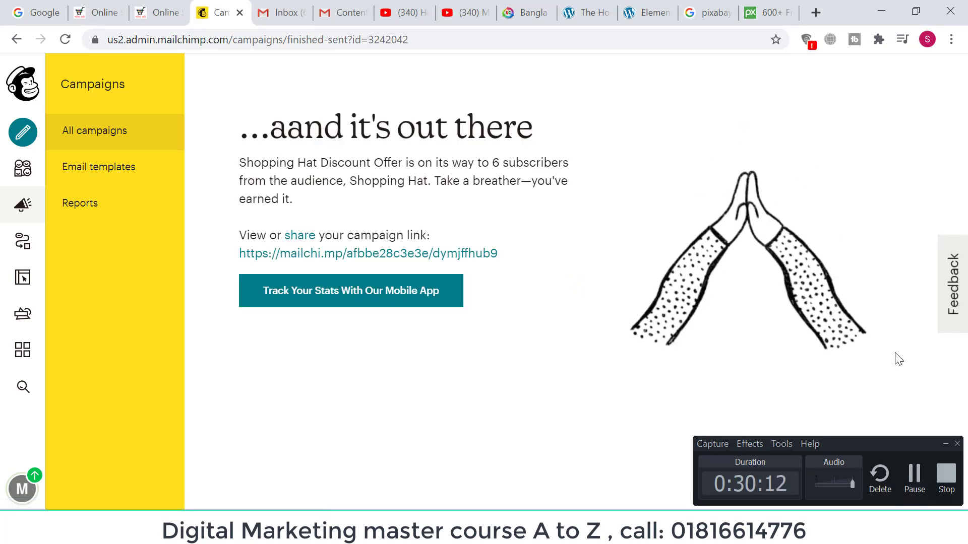
click(912, 483)
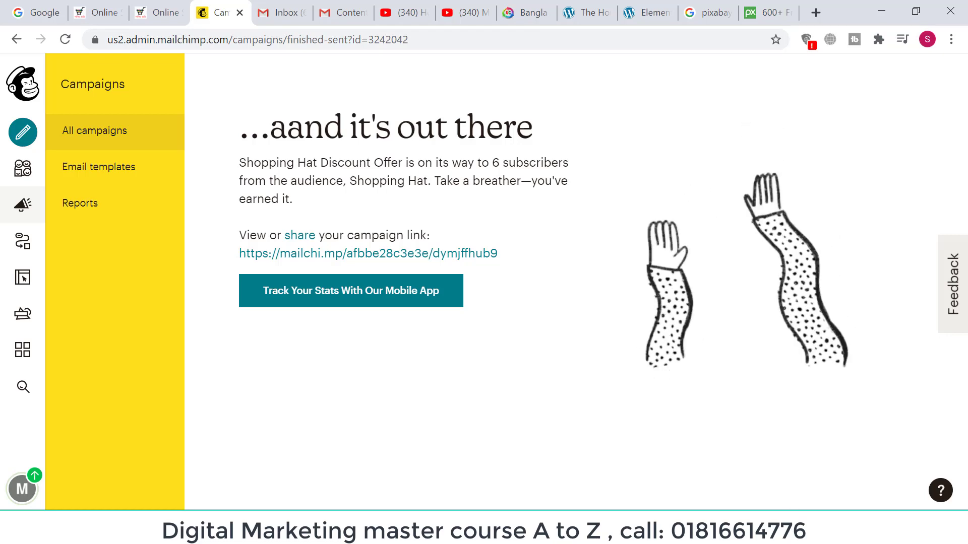
click(913, 479)
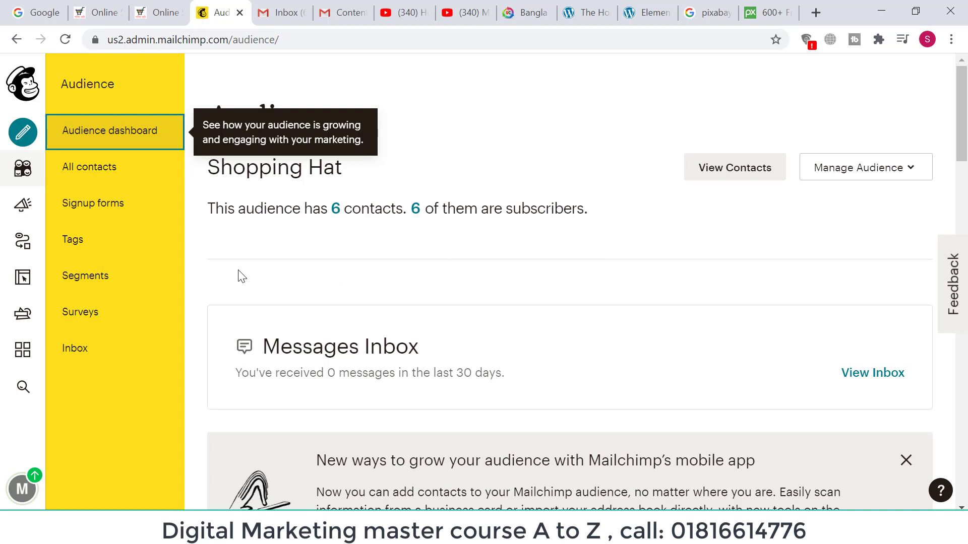
Open the audience dashboard and examine the recent growth, tags, contact sources, engagement and top locations.
click(90, 139)
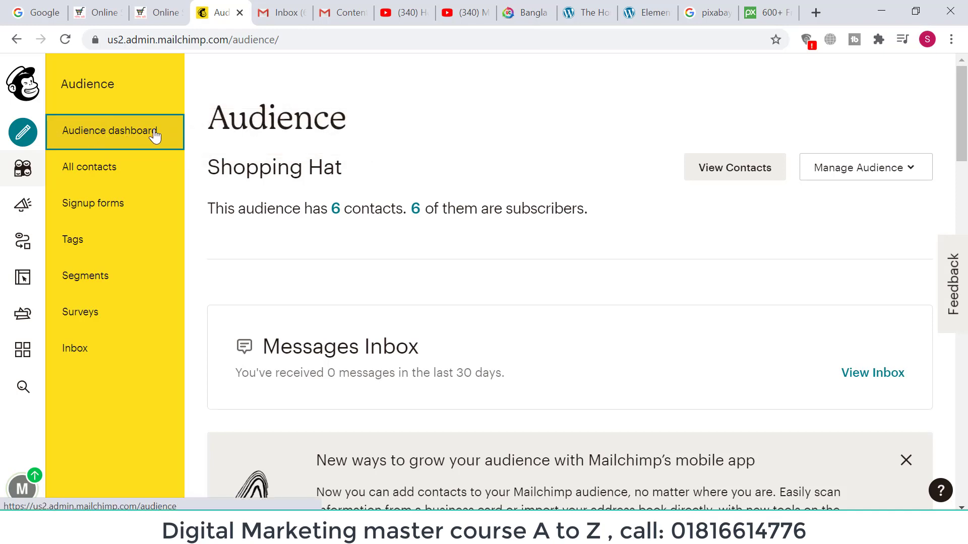
scroll(639, 339, down, 12)
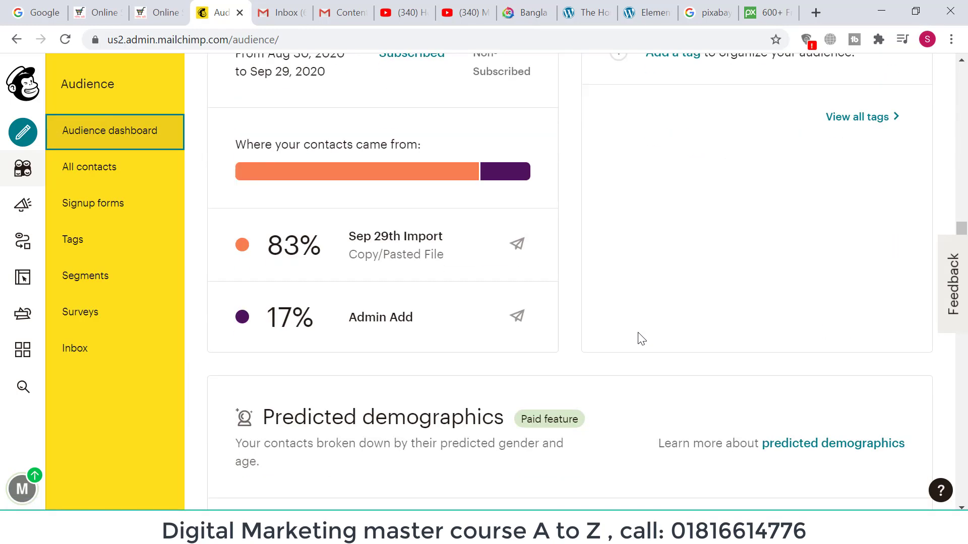
scroll(639, 339, down, 15)
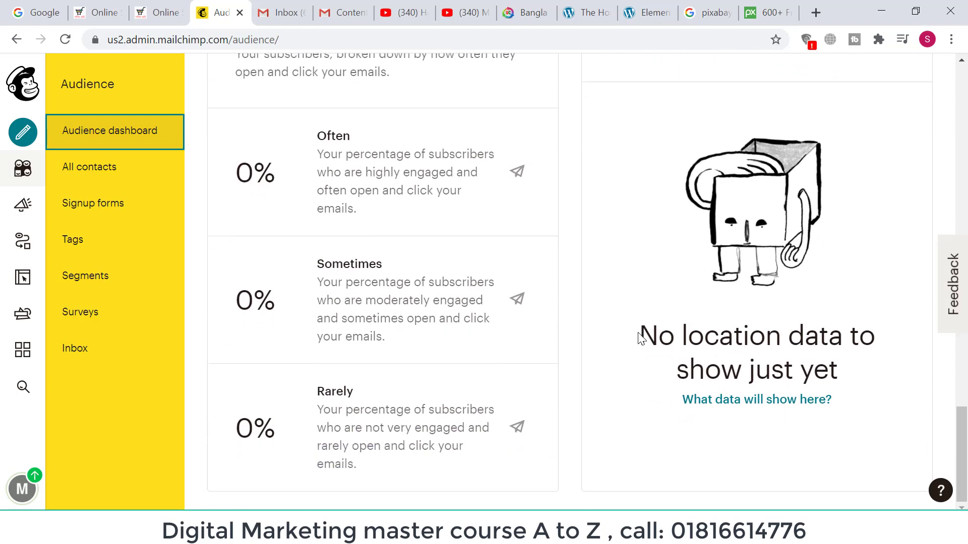
scroll(484, 403, up, 12)
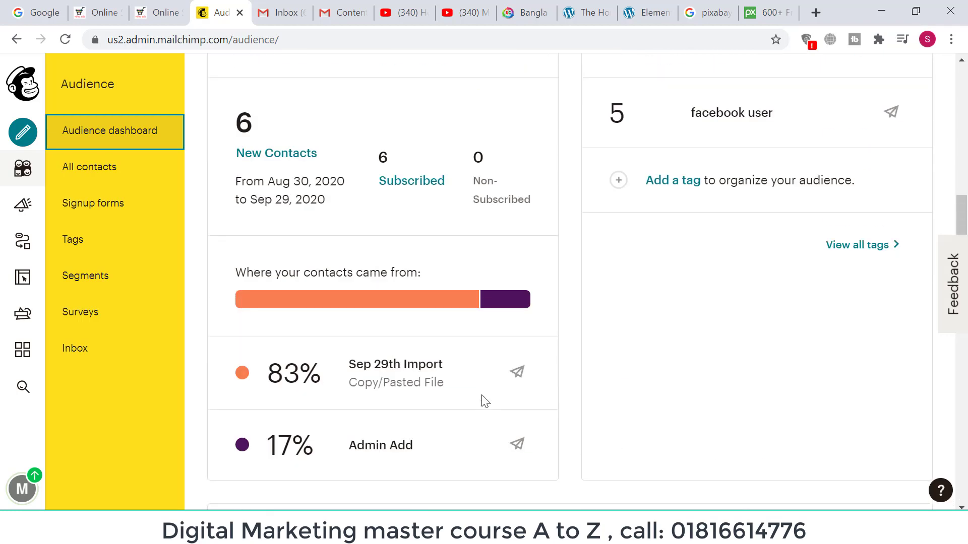
scroll(484, 402, up, 5)
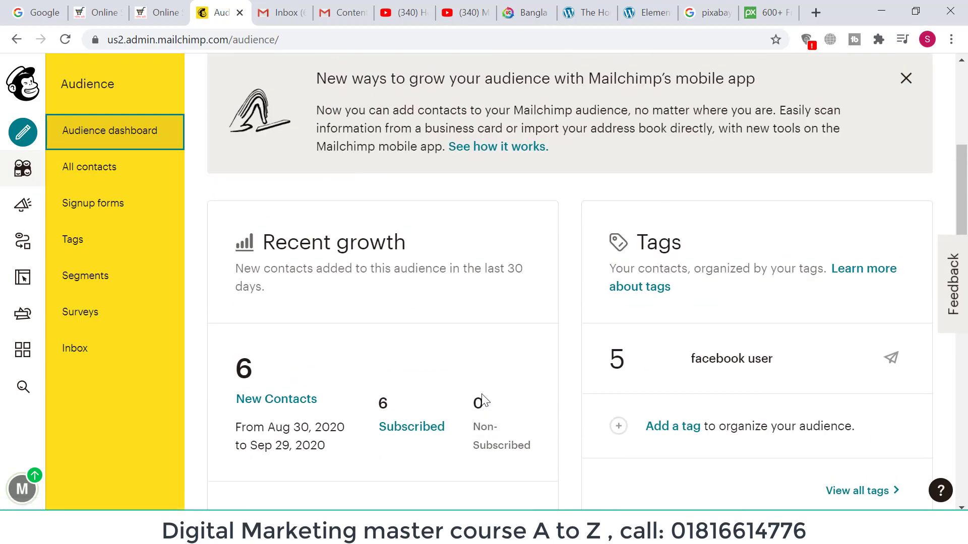
scroll(483, 401, down, 3)
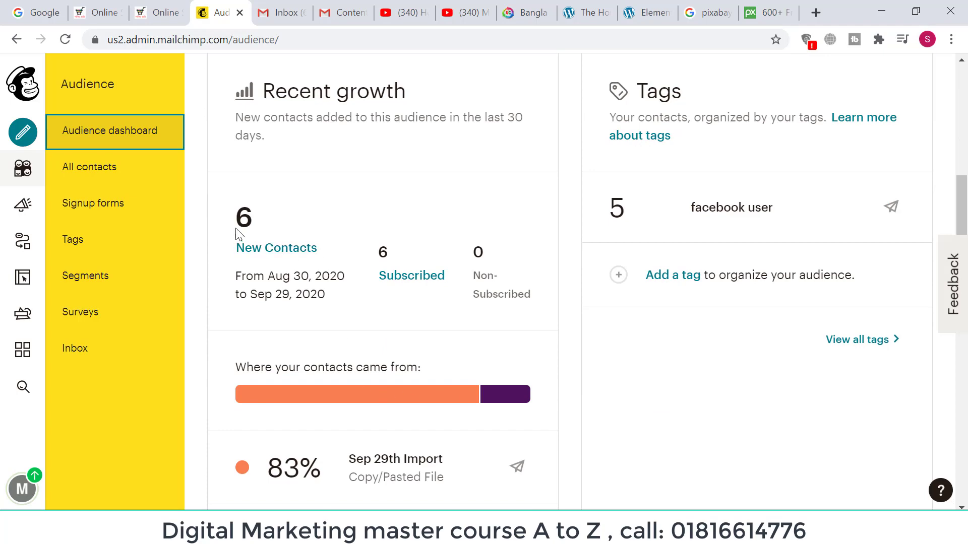
scroll(425, 281, down, 15)
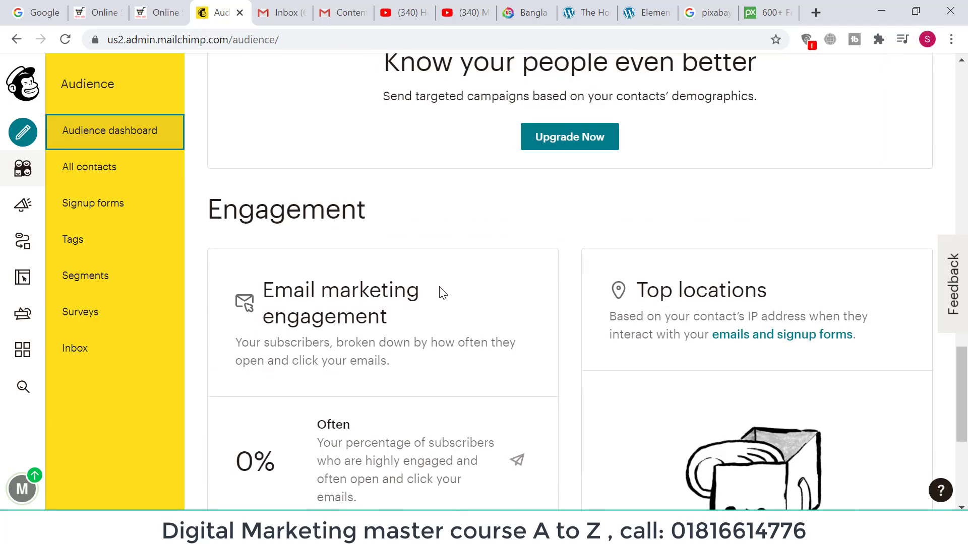
scroll(425, 337, up, 15)
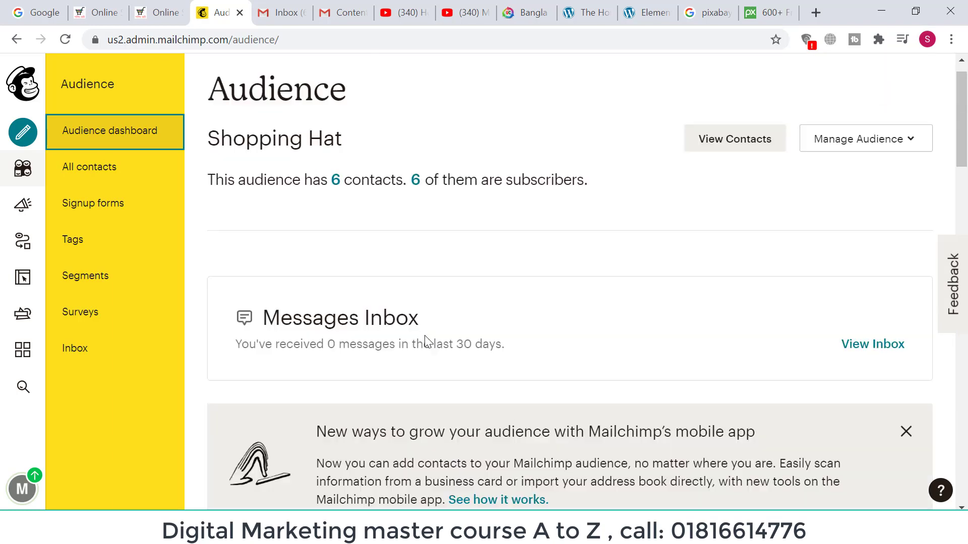
scroll(426, 339, up, 1)
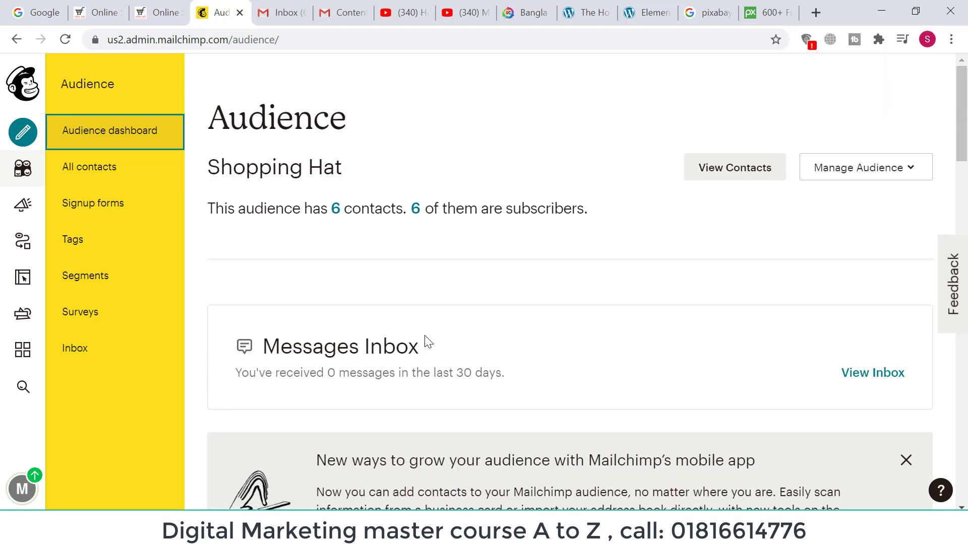
View the contacts of the Shopping Hat audience and check the contact table and audience name.
click(748, 180)
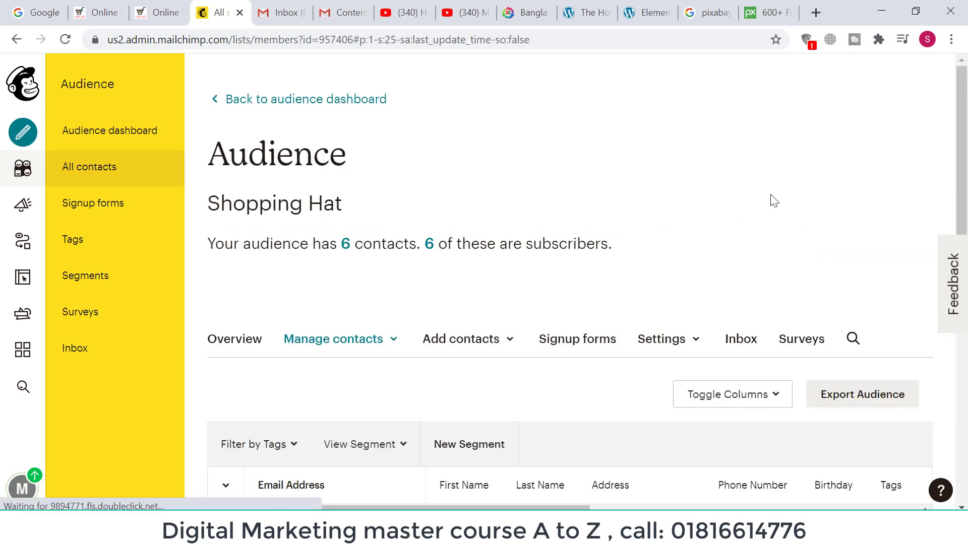
scroll(607, 354, down, 5)
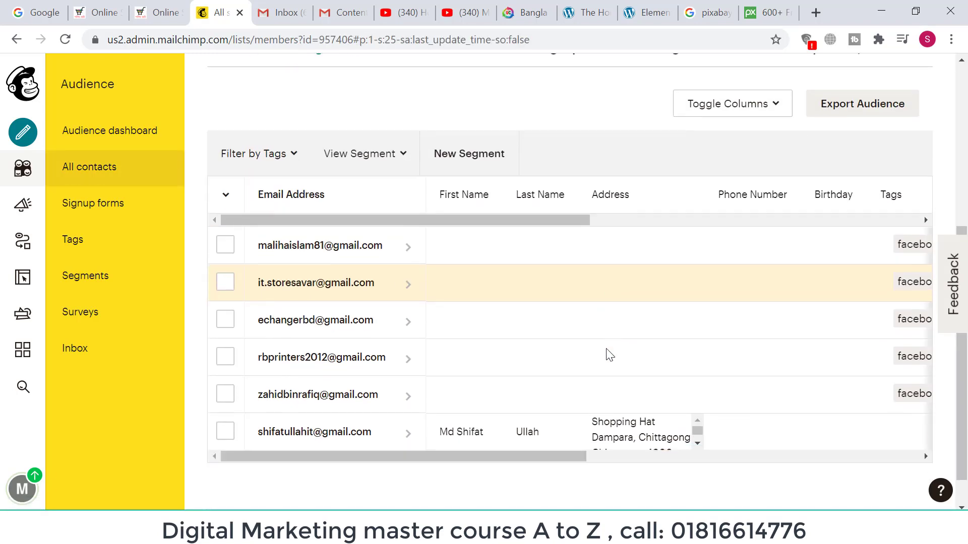
scroll(610, 356, up, 4)
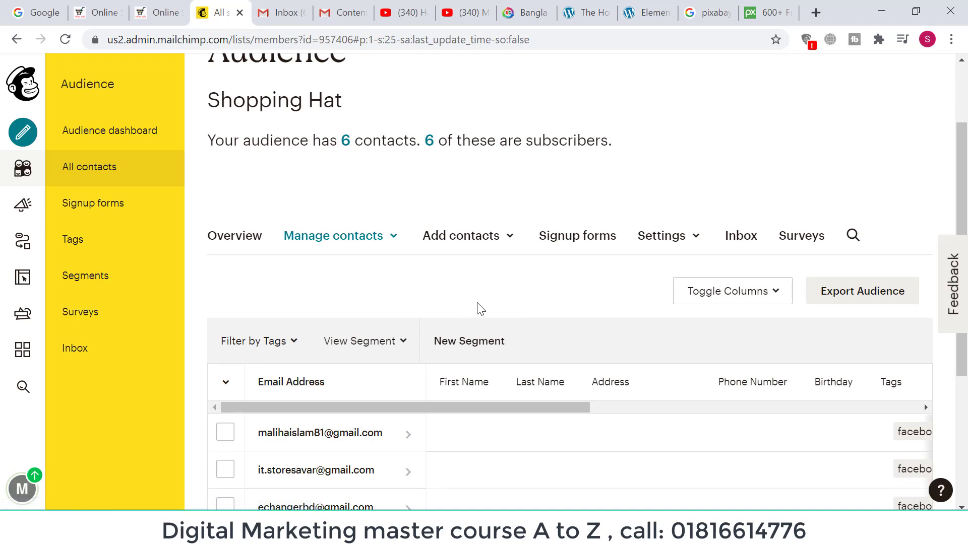
scroll(480, 309, up, 2)
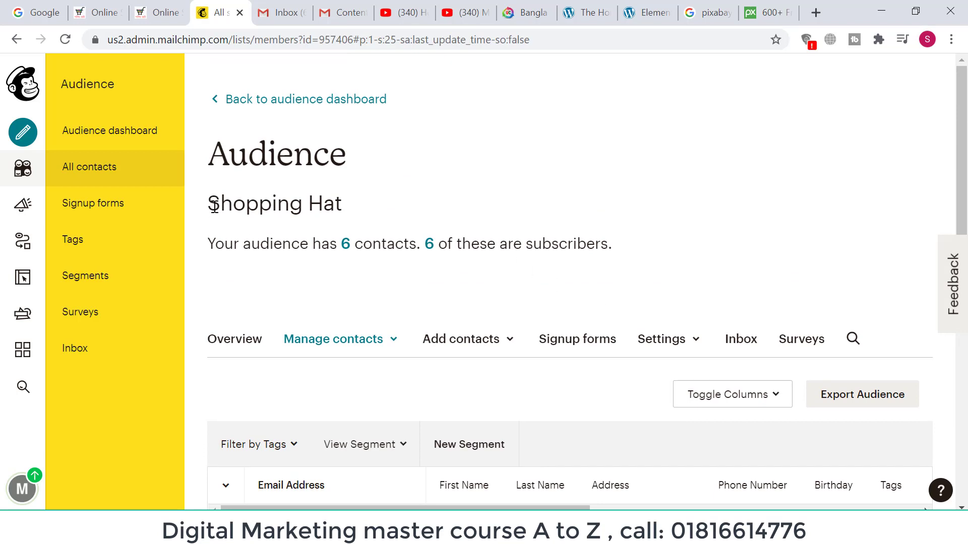
drag(209, 203, 346, 211)
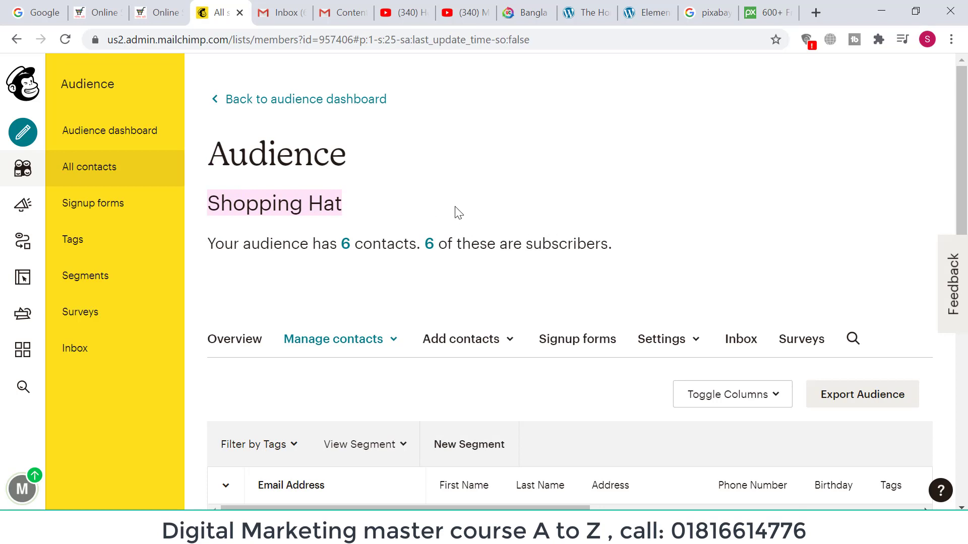
click(439, 208)
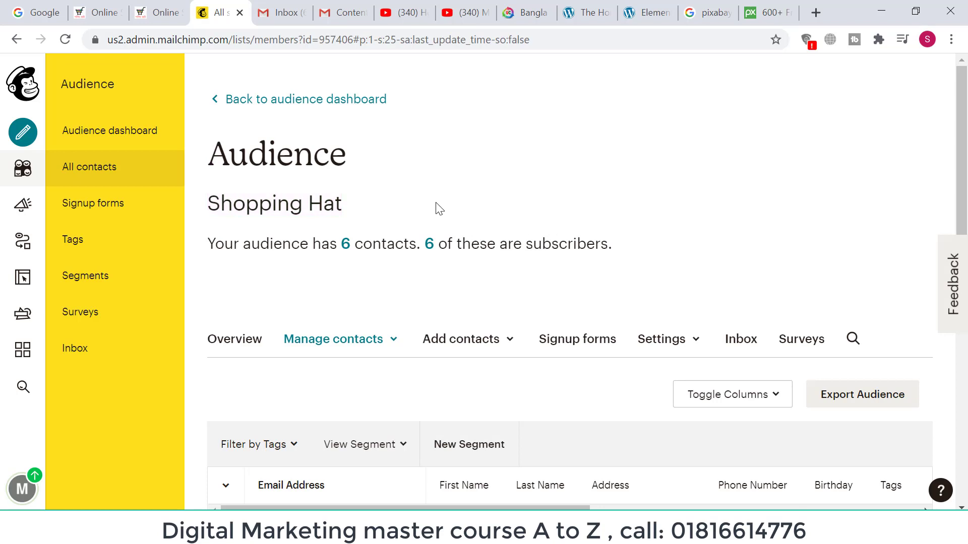
Return to the audience dashboard and go through its growth, tags, engagement and location sections again, ending at the audience name.
click(125, 142)
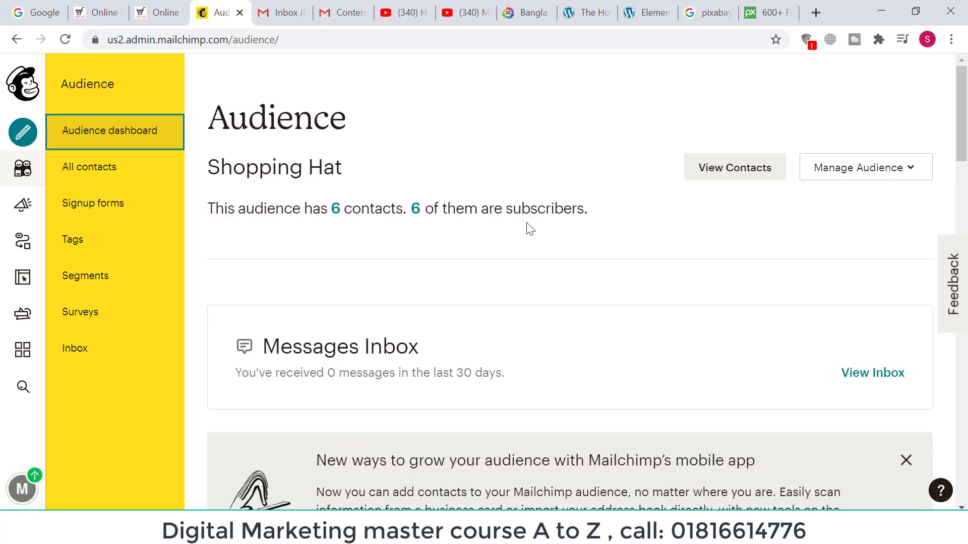
scroll(722, 269, down, 8)
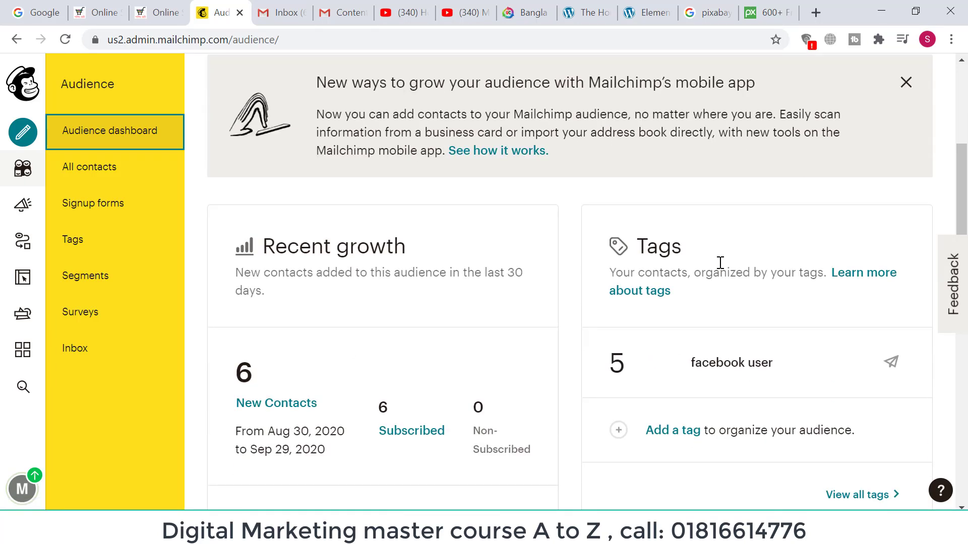
scroll(503, 352, down, 7)
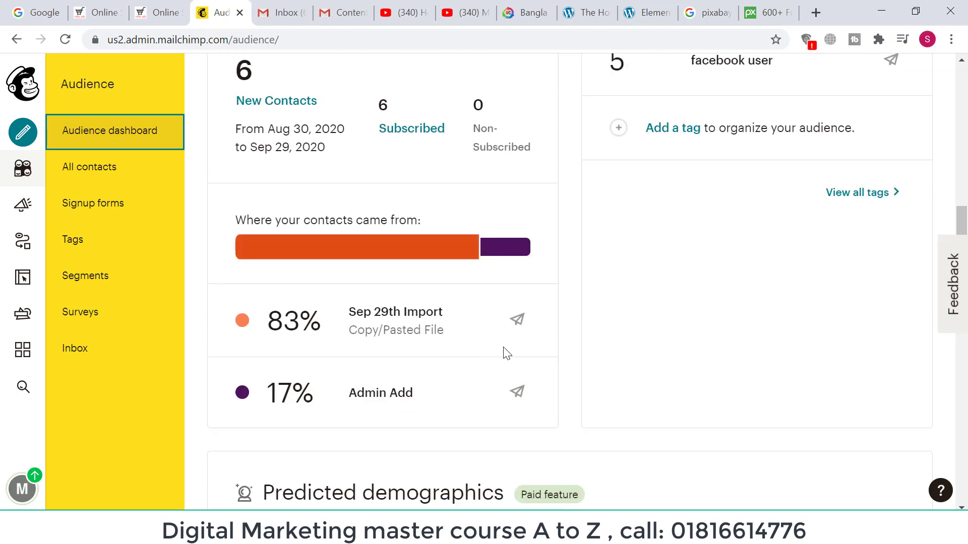
scroll(604, 365, down, 15)
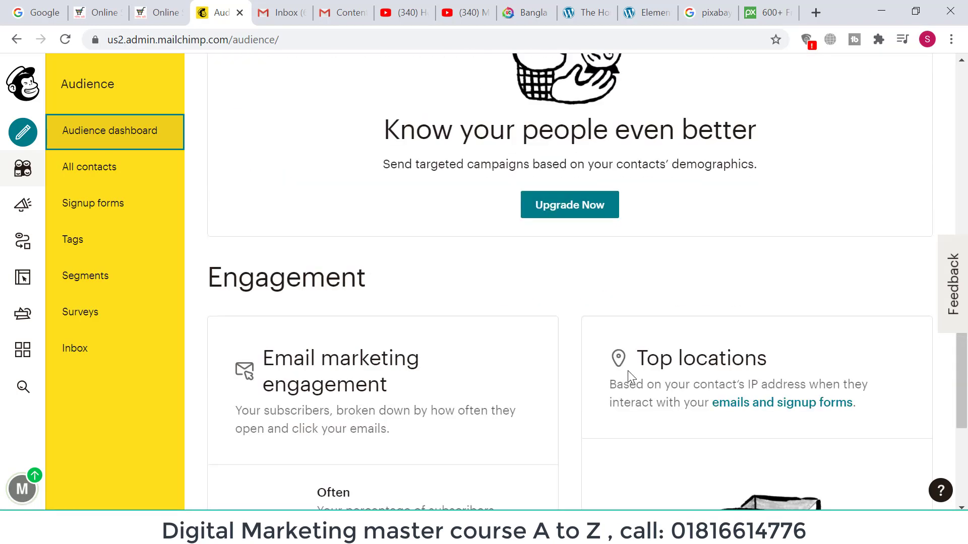
scroll(555, 382, down, 3)
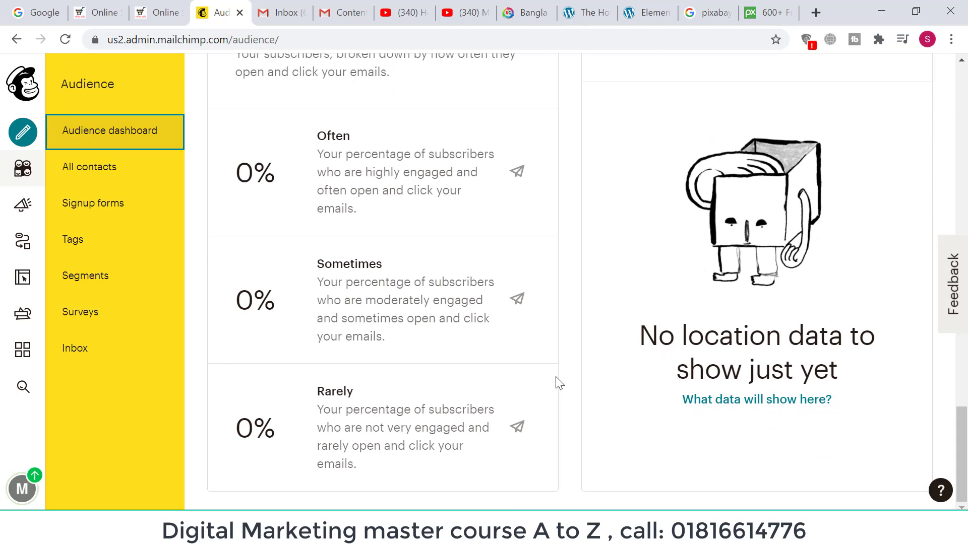
scroll(555, 429, up, 20)
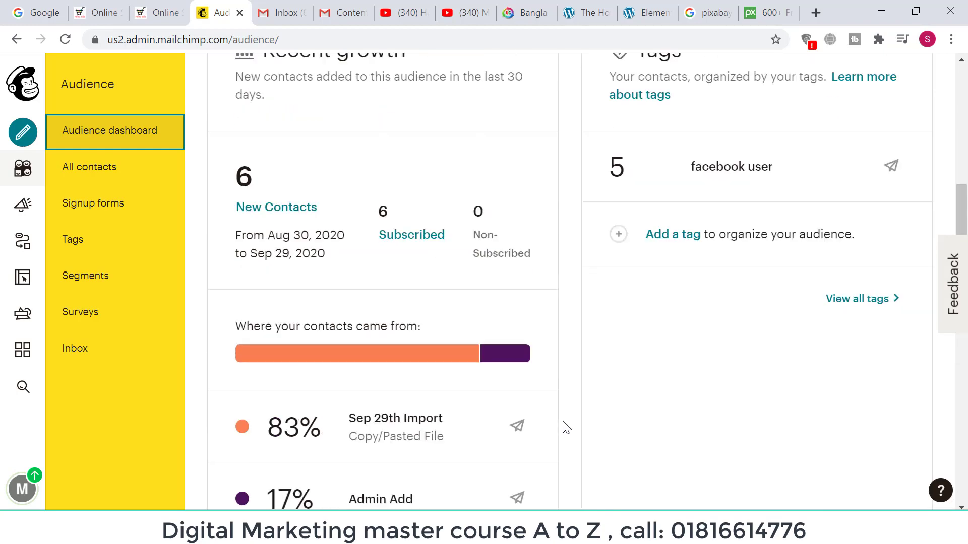
scroll(565, 426, up, 3)
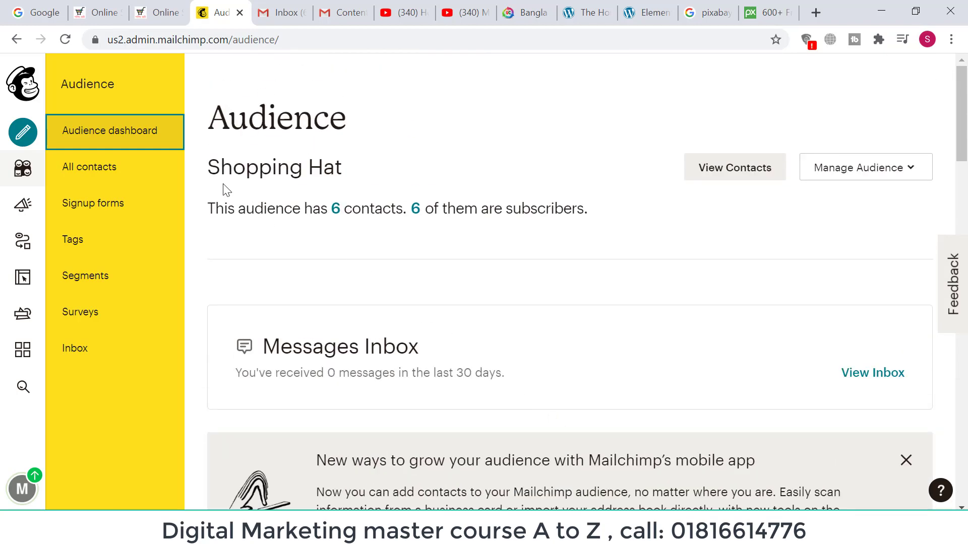
drag(211, 174, 334, 169)
click(411, 180)
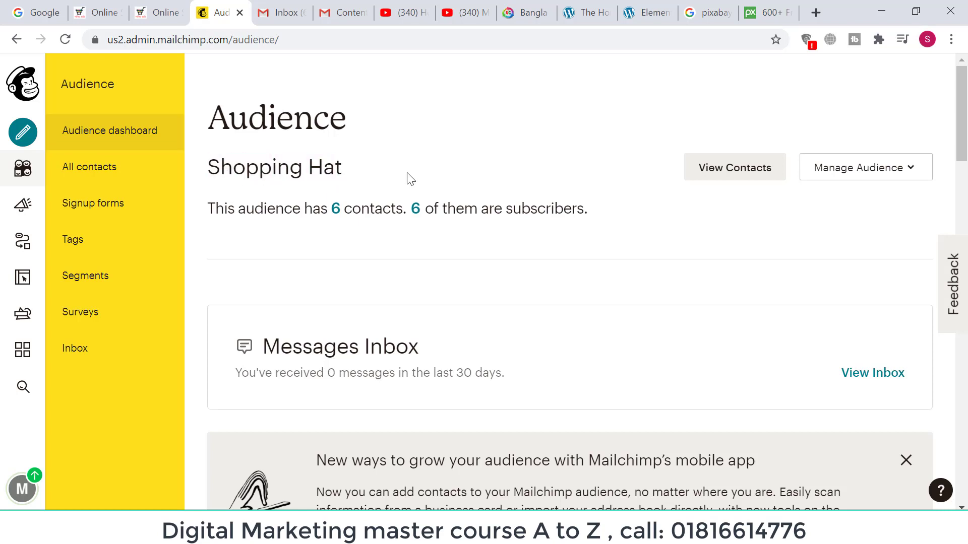
View all audiences, open the Add a subscriber form for Shopping Hat, and examine its contact, birthday, tag and permission fields.
click(876, 182)
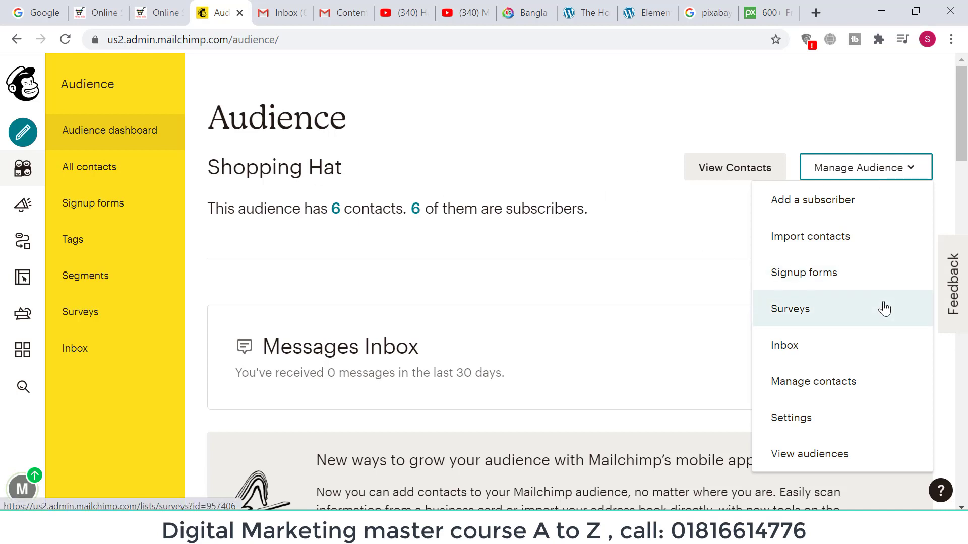
click(806, 456)
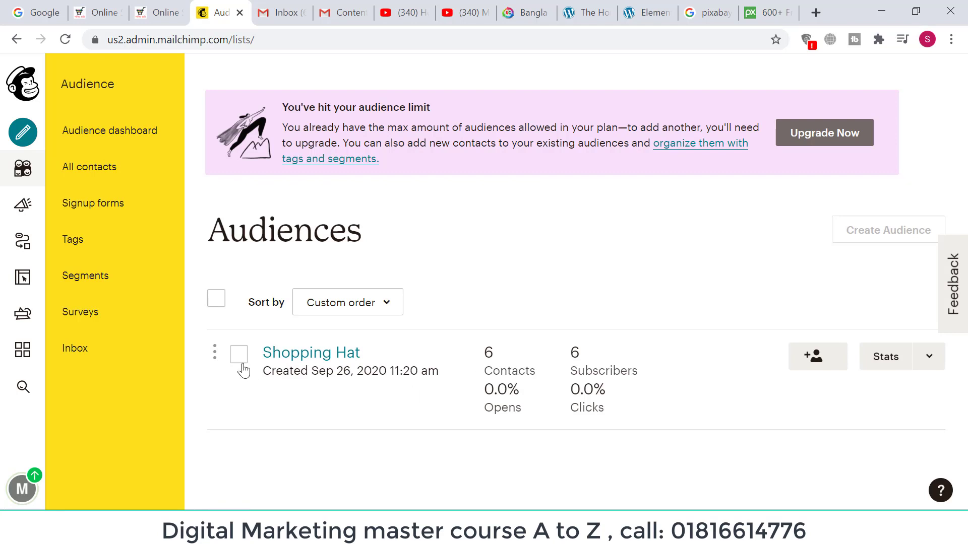
click(817, 370)
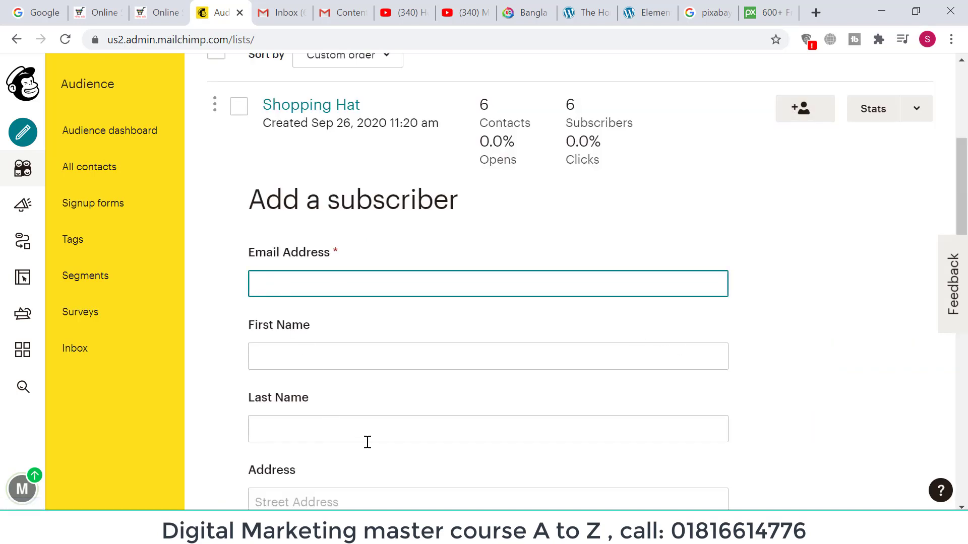
scroll(368, 439, down, 3)
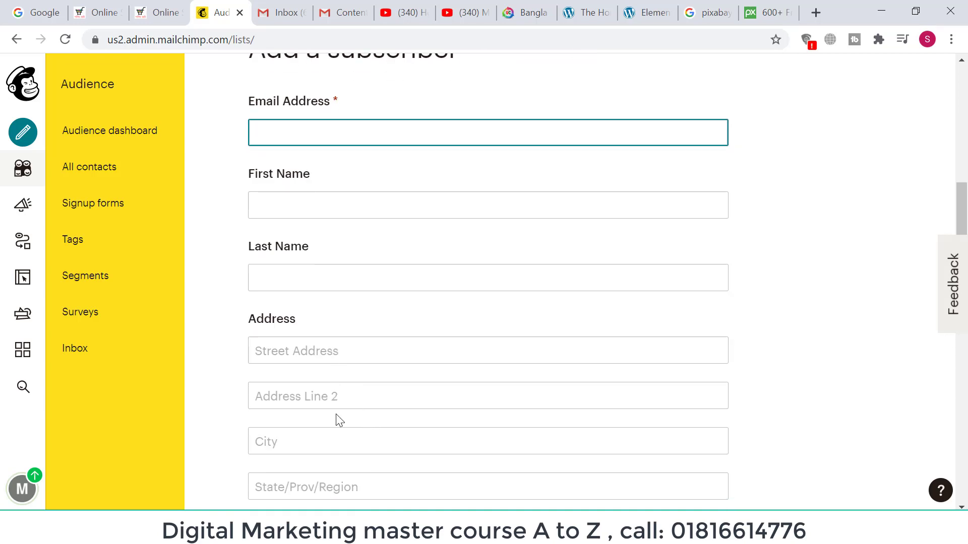
scroll(343, 424, down, 3)
scroll(352, 428, down, 10)
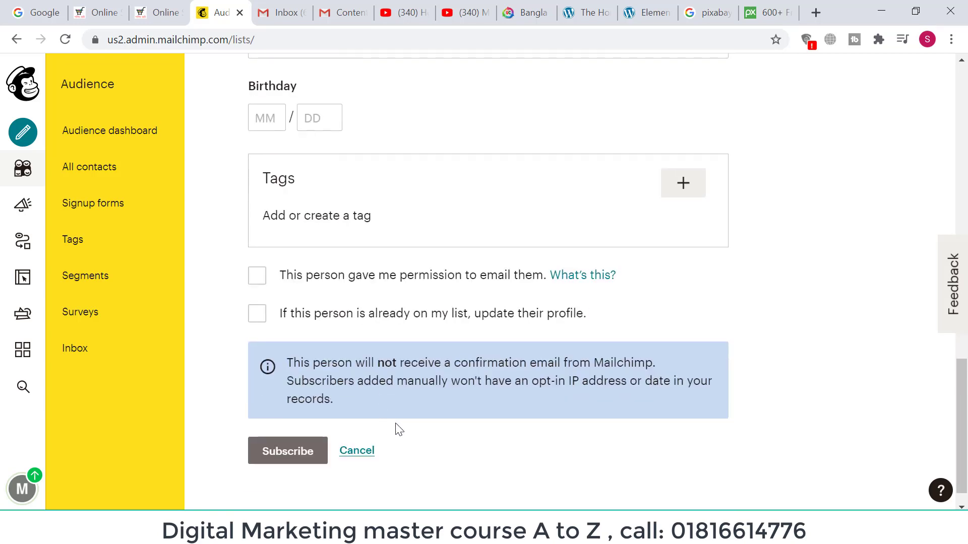
Open the contacts of the Shopping Hat audience from the audience list and look through the contact table.
scroll(417, 437, up, 10)
scroll(422, 434, down, 10)
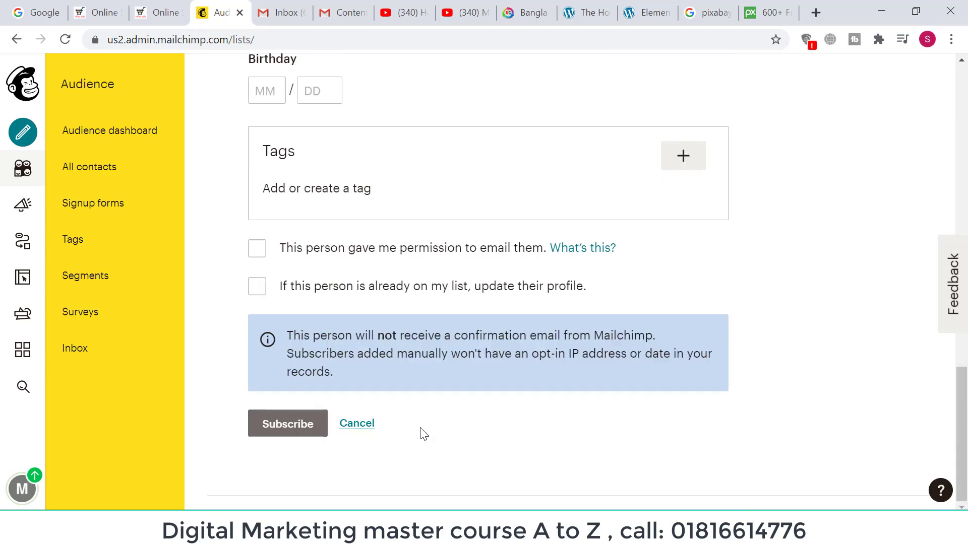
scroll(422, 432, up, 20)
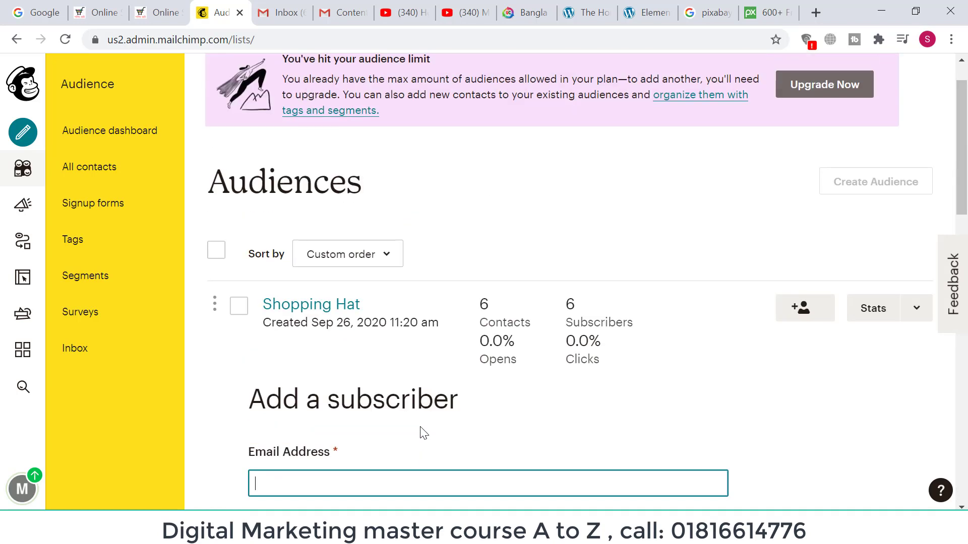
click(282, 306)
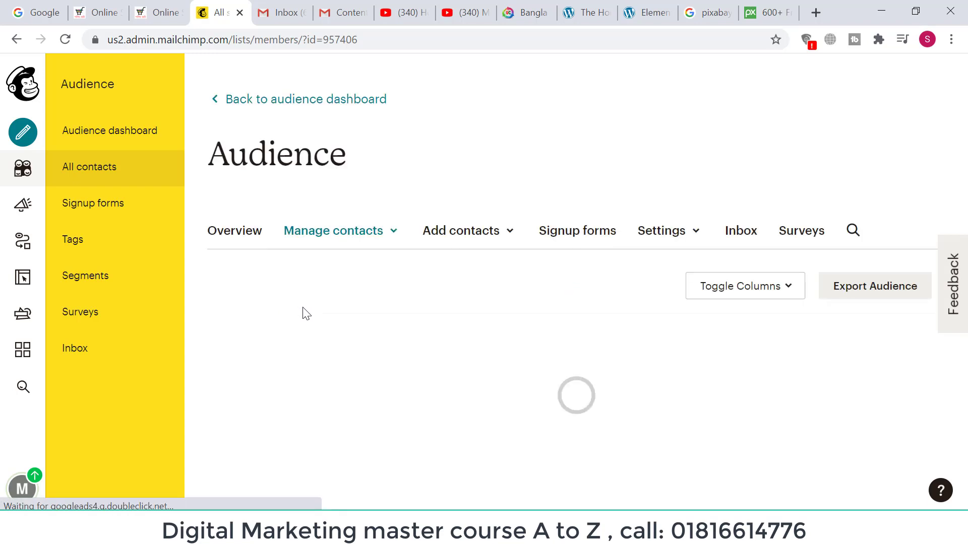
scroll(324, 315, down, 4)
scroll(322, 309, down, 2)
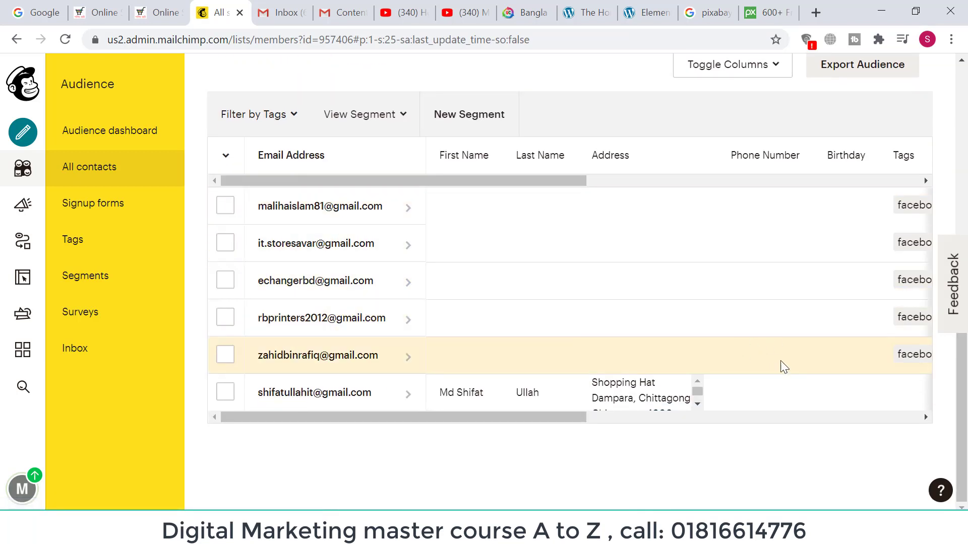
scroll(778, 359, up, 2)
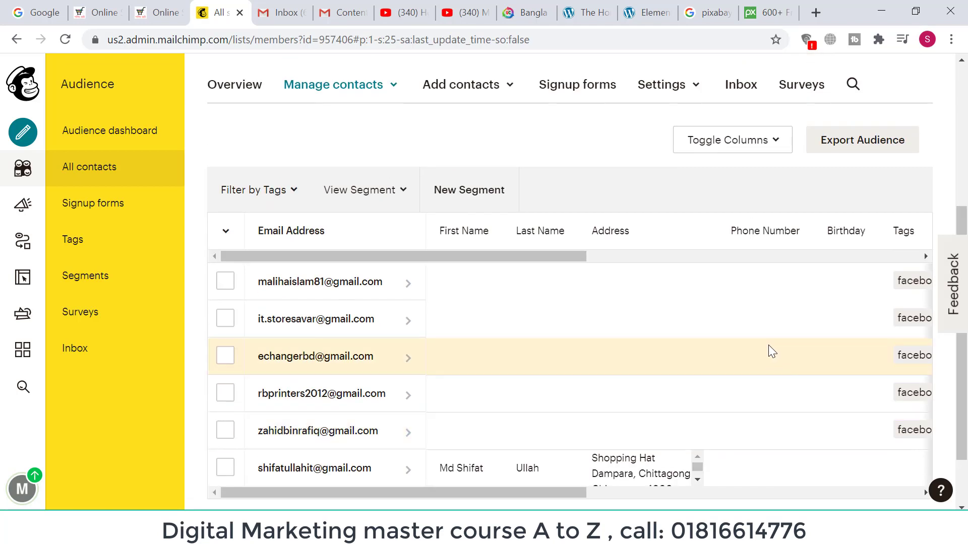
click(554, 529)
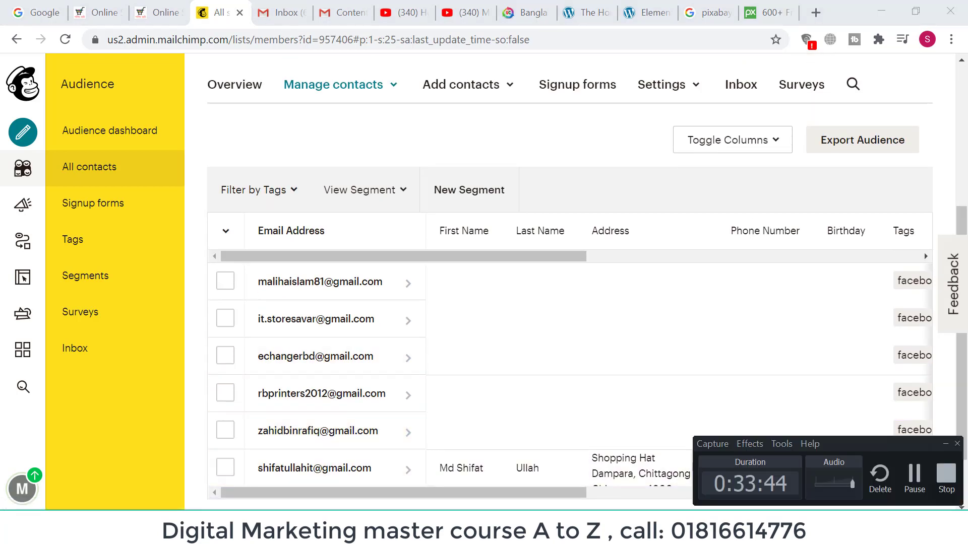
click(915, 477)
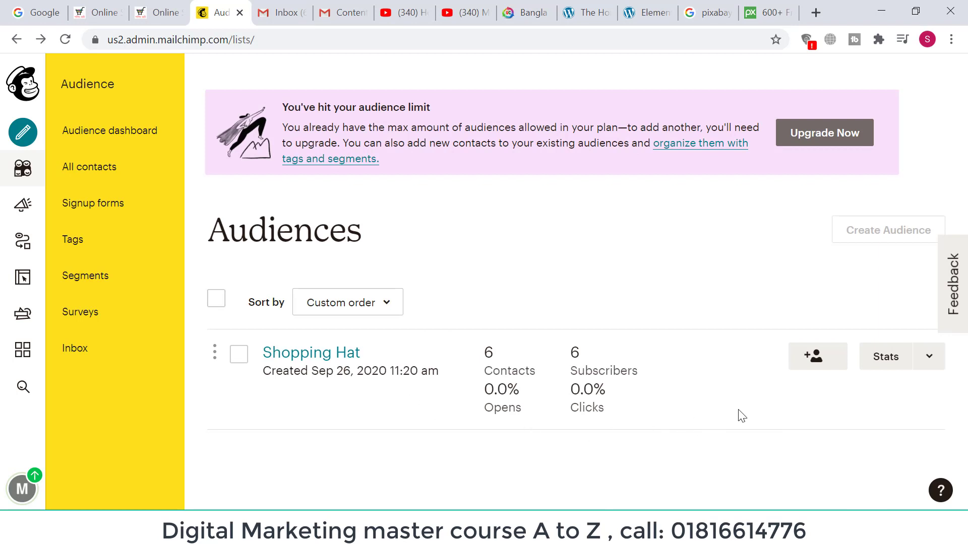
Open the Add a subscriber form for the Shopping Hat audience and review its name, address, phone and birthday fields.
click(820, 358)
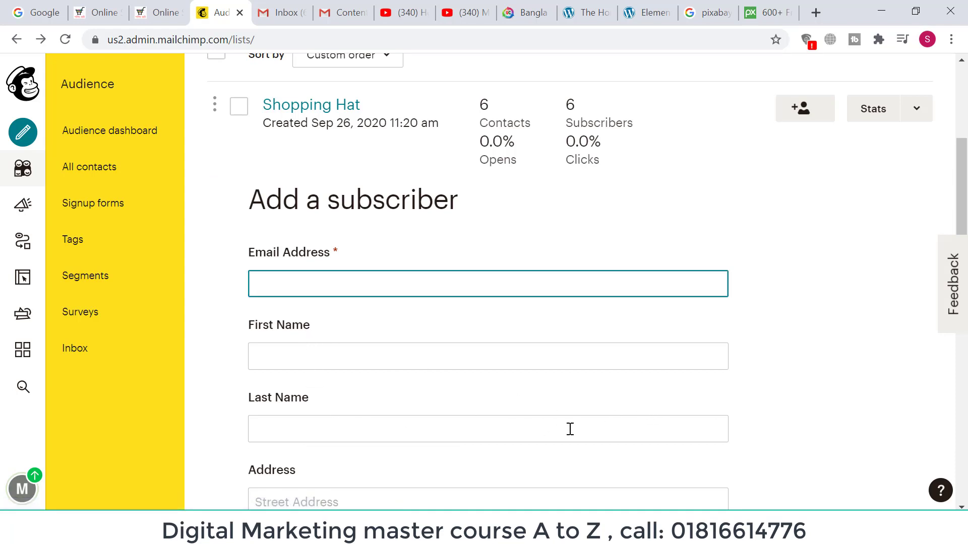
scroll(570, 429, down, 10)
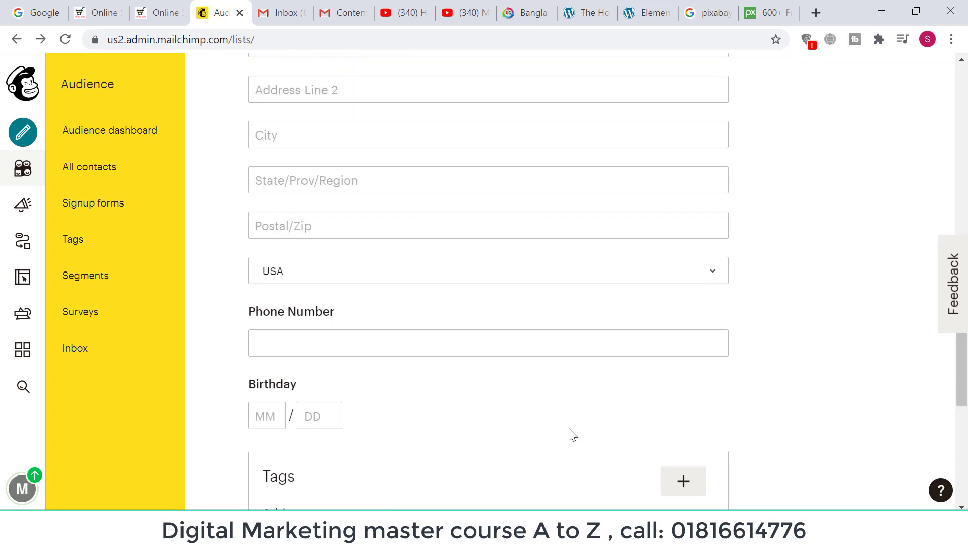
scroll(570, 432, up, 10)
scroll(570, 432, up, 9)
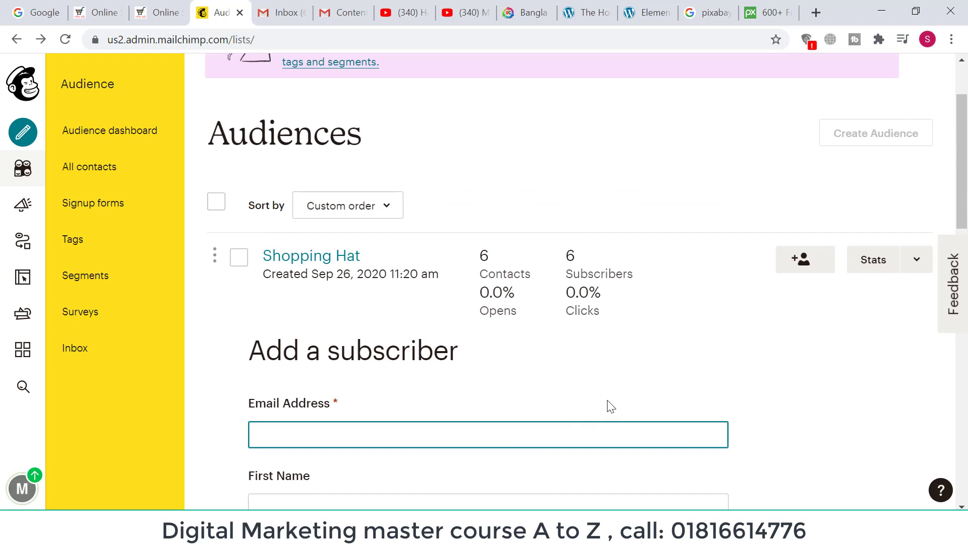
scroll(609, 406, up, 2)
scroll(627, 403, down, 5)
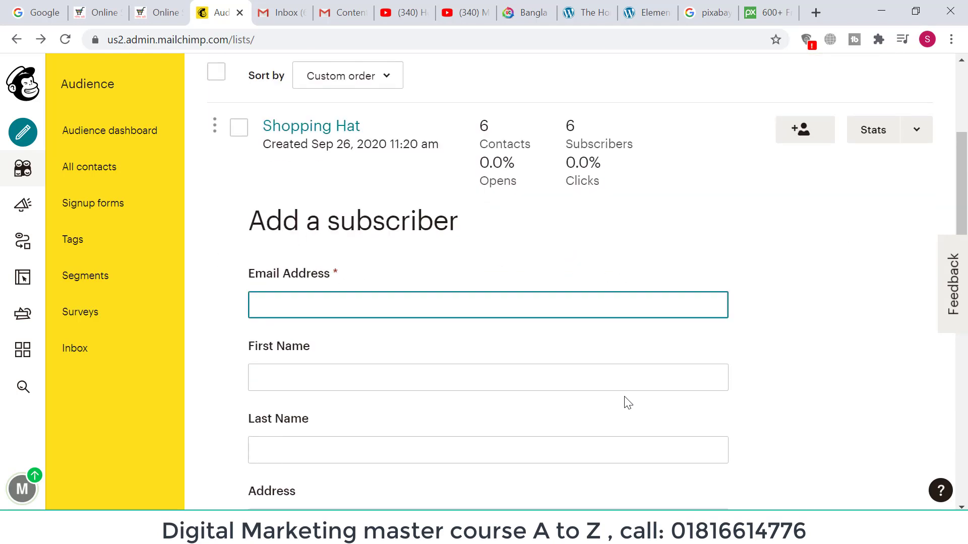
scroll(624, 397, up, 3)
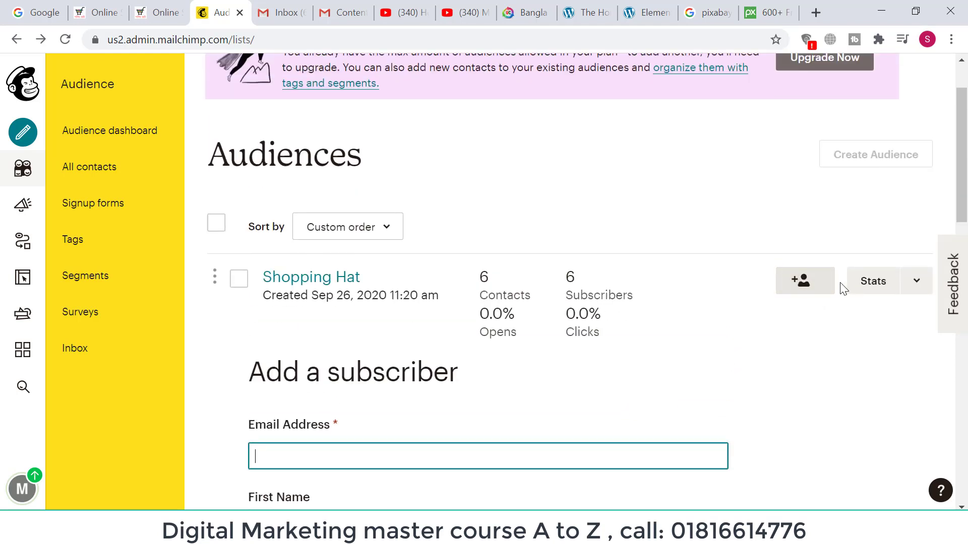
Start a contact import for the Shopping Hat audience using the Copy and paste method and continue to the upload page.
click(919, 293)
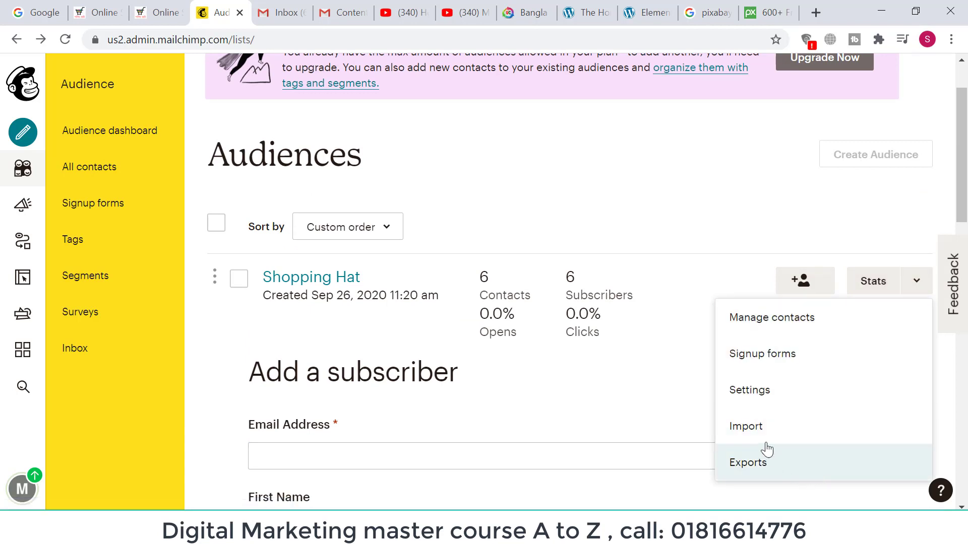
click(753, 430)
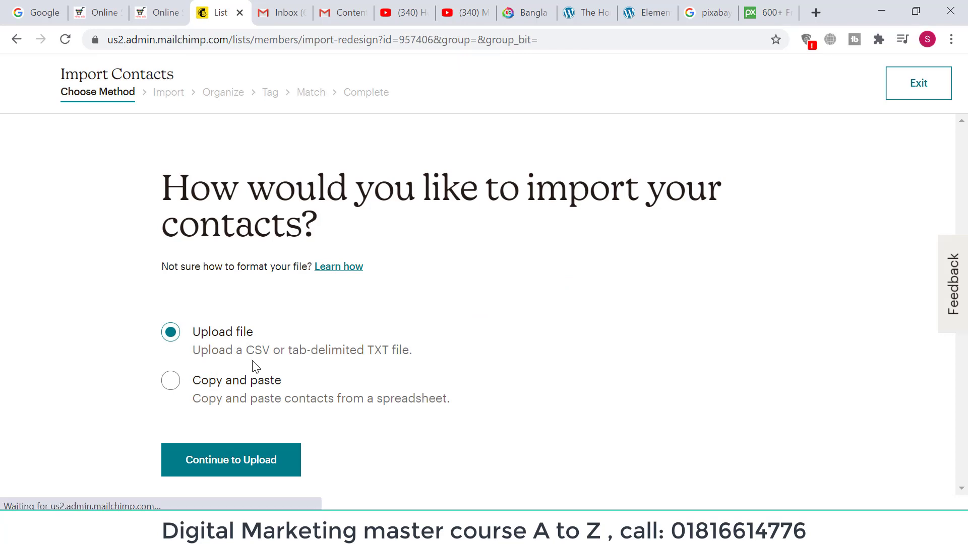
drag(246, 351, 270, 354)
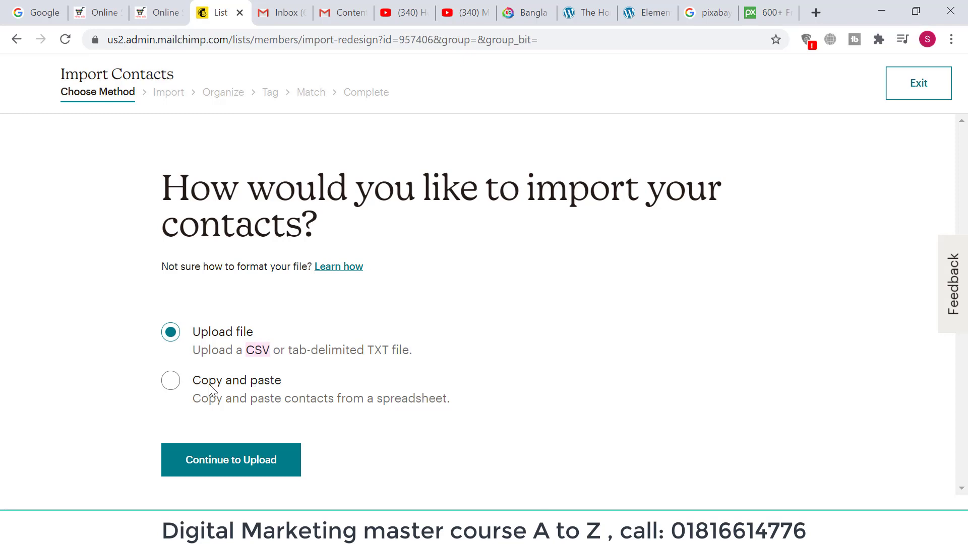
click(176, 388)
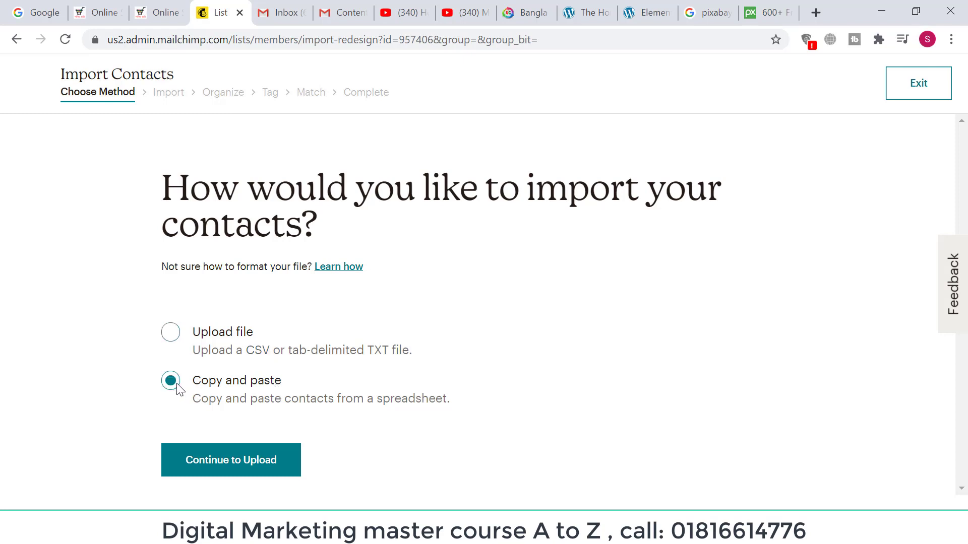
click(239, 466)
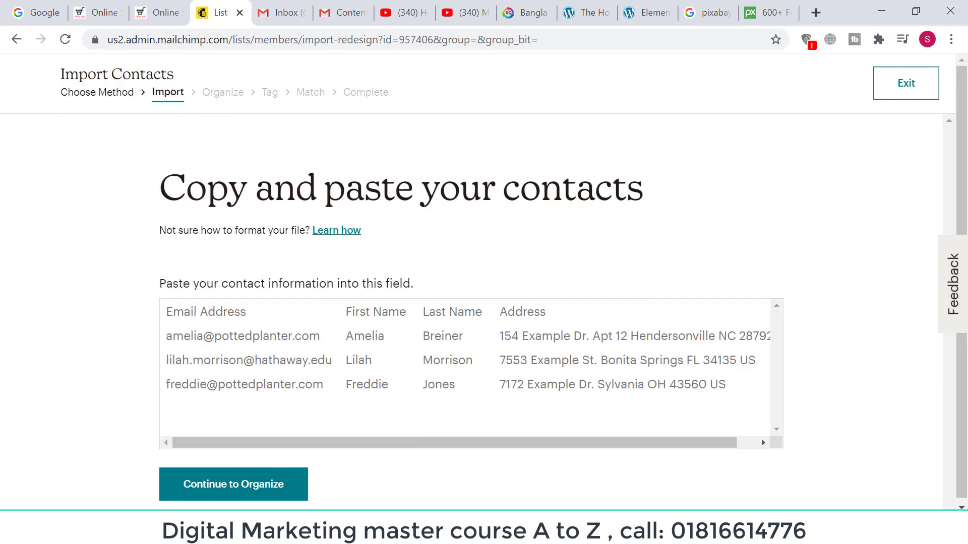
Switch to the Notepad list of email addresses and copy the first six addresses.
key(alt+Tab)
scroll(237, 291, up, 3)
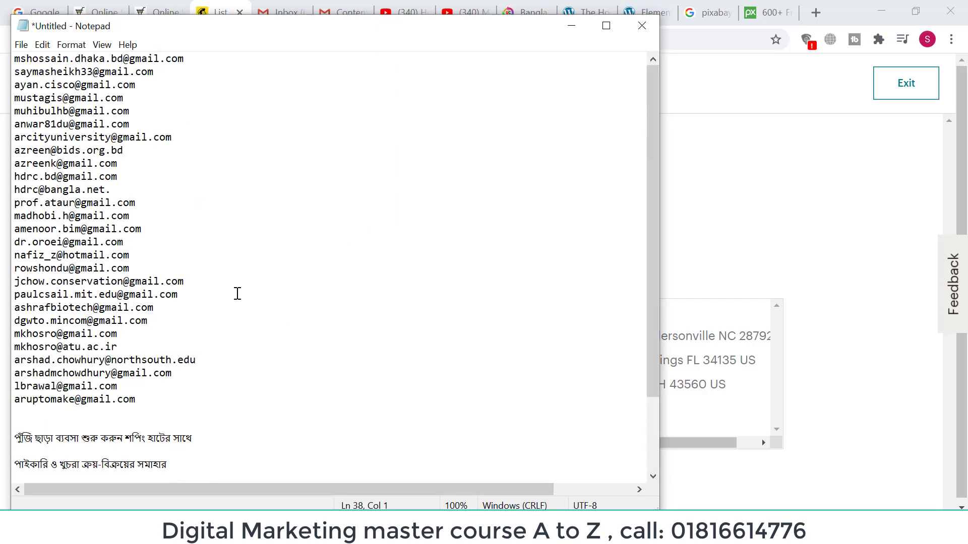
drag(158, 400, 27, 59)
click(159, 155)
click(211, 254)
drag(130, 124, 12, 55)
right_click(65, 76)
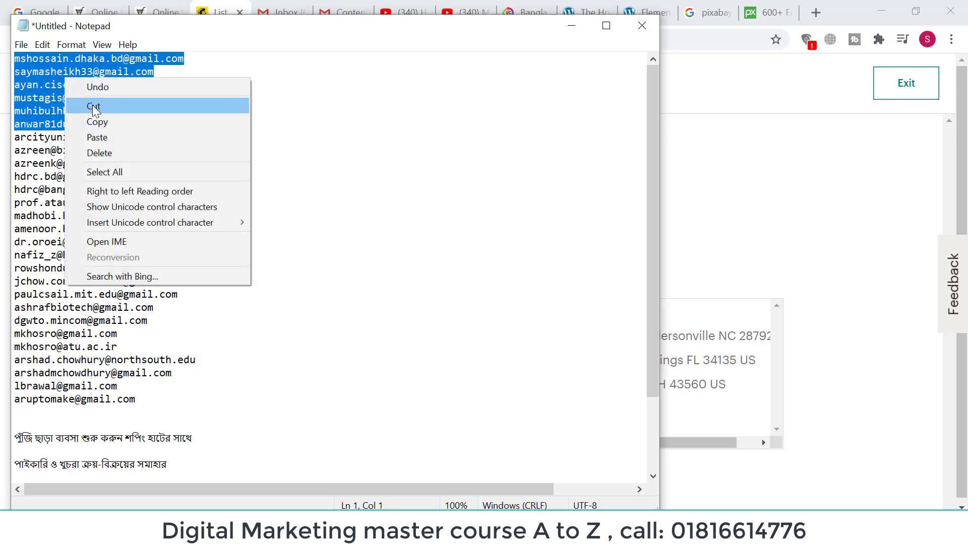
click(97, 122)
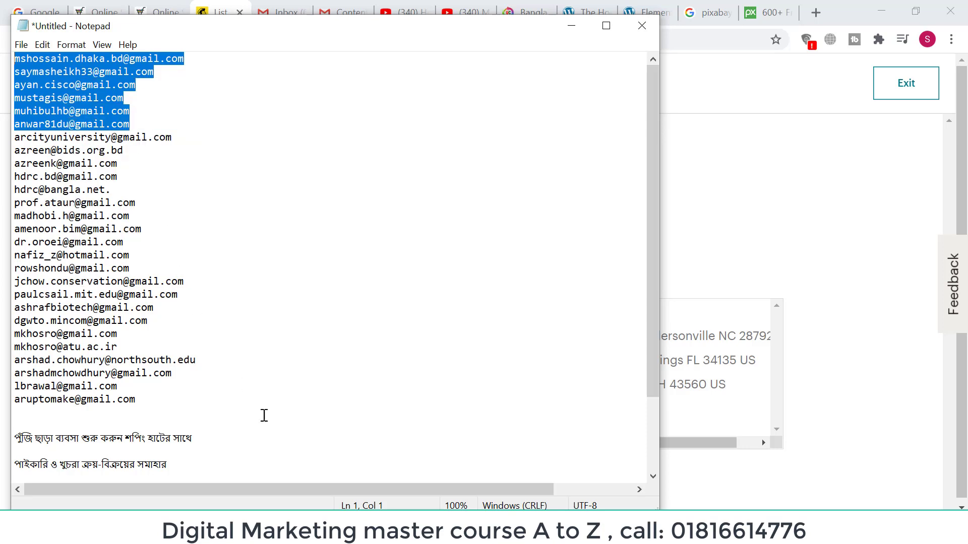
Return to the Mailchimp import page, paste the six copied email addresses as contact information and continue to Organize.
click(454, 530)
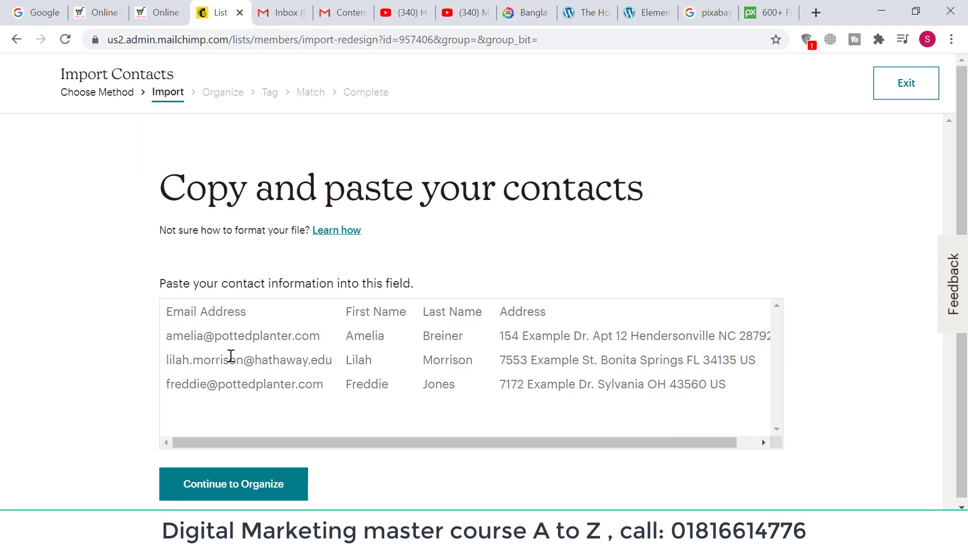
click(171, 313)
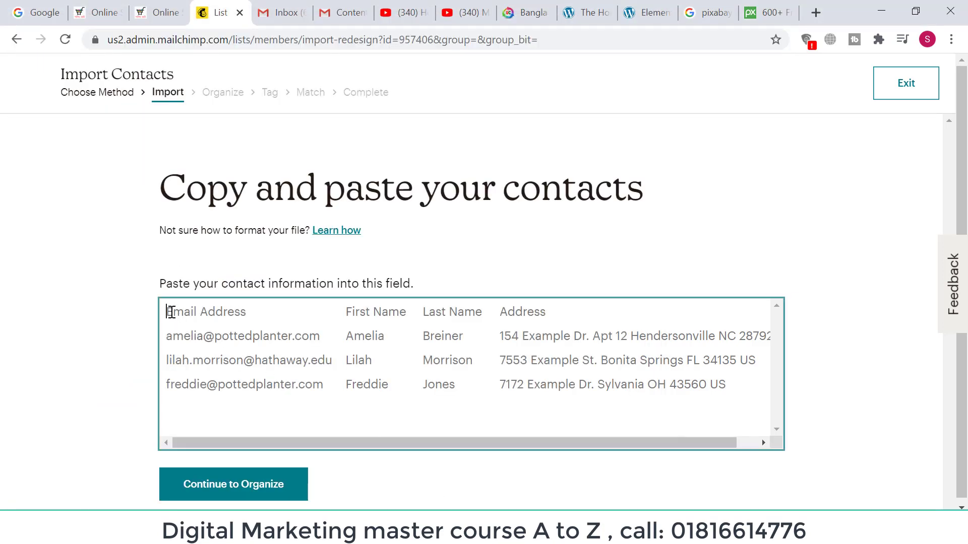
right_click(170, 312)
click(225, 164)
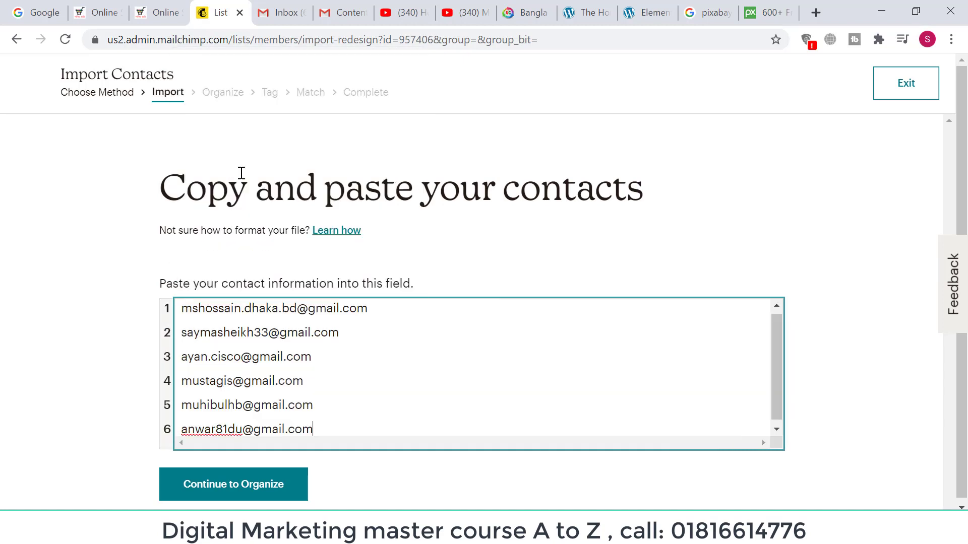
scroll(408, 363, down, 1)
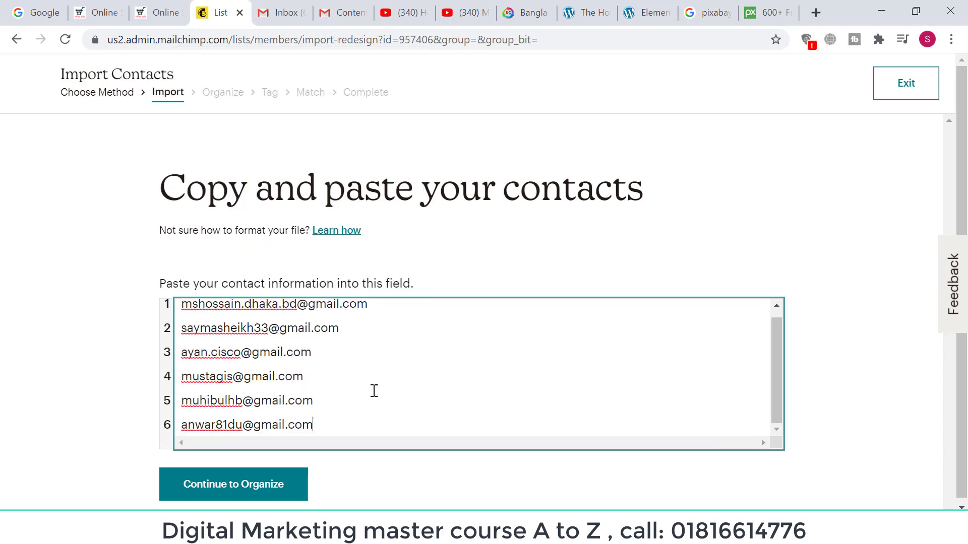
click(235, 487)
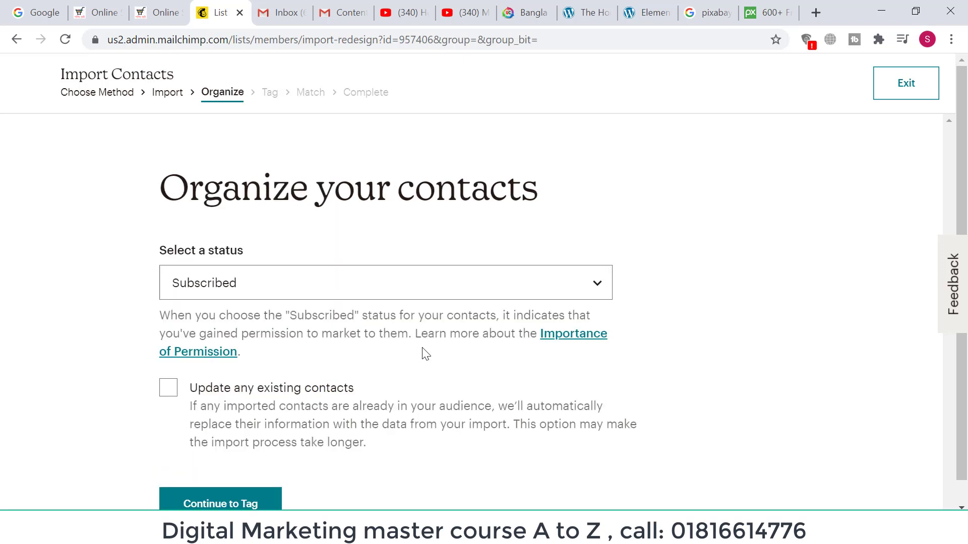
Check the status options for the imported contacts, keep Subscribed, and continue to tagging.
click(497, 290)
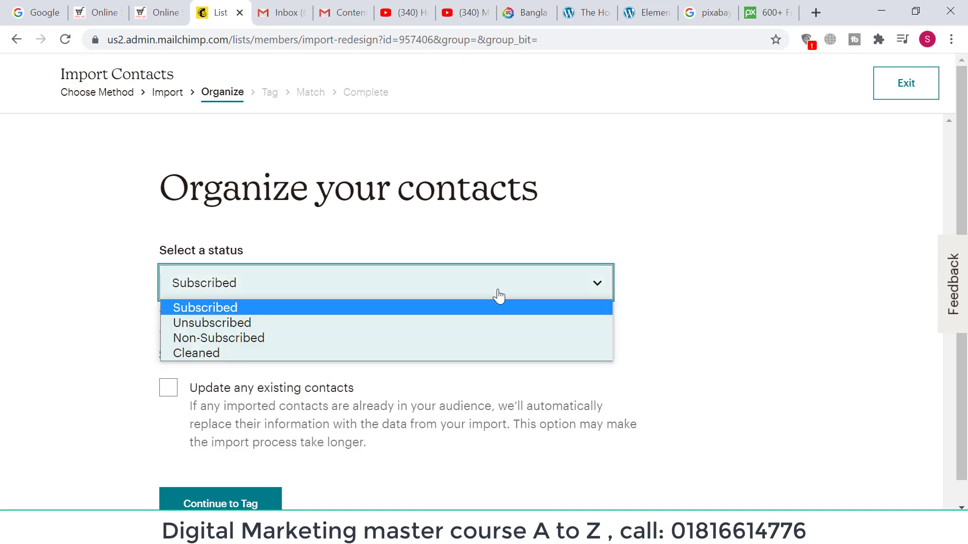
click(497, 291)
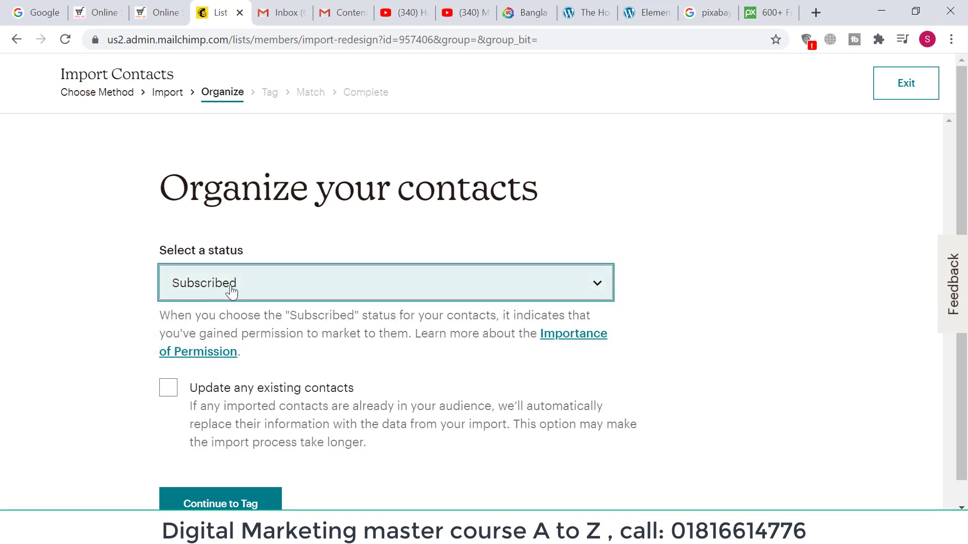
scroll(416, 359, down, 1)
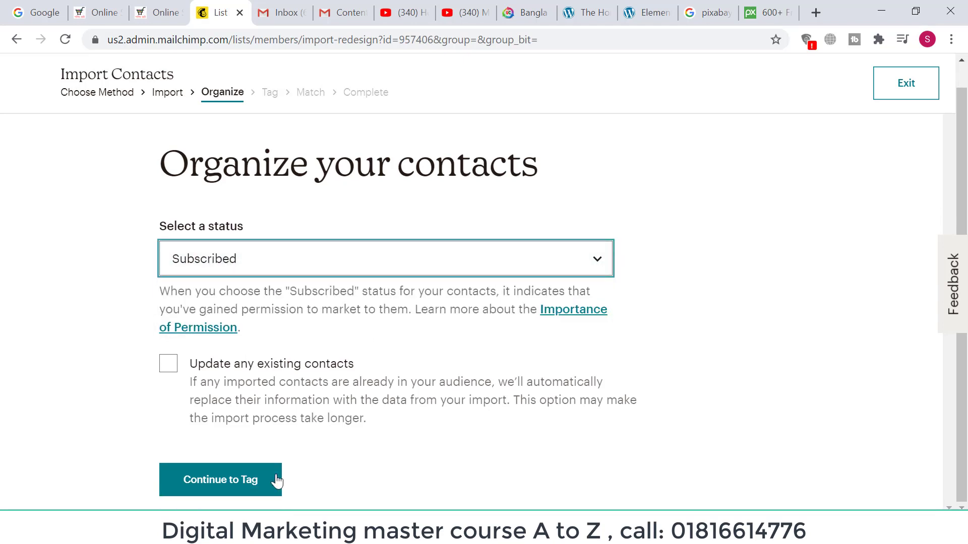
click(225, 490)
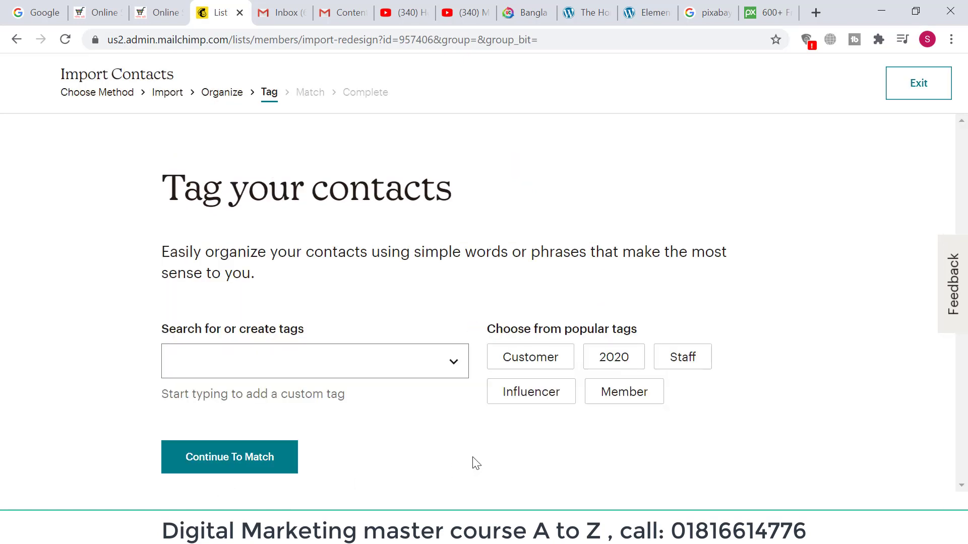
Tag the imported contacts with the existing tag "facebook user" and continue to column matching.
click(434, 363)
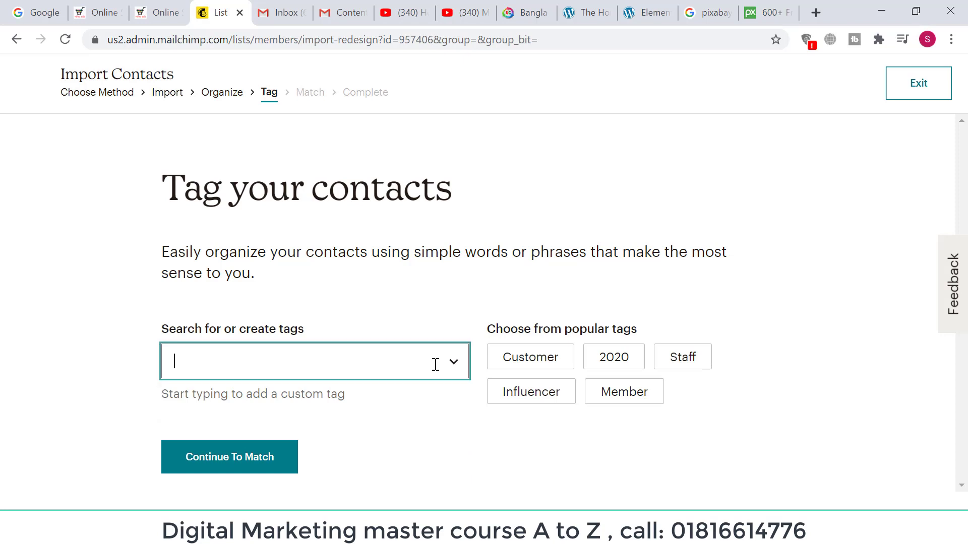
click(219, 406)
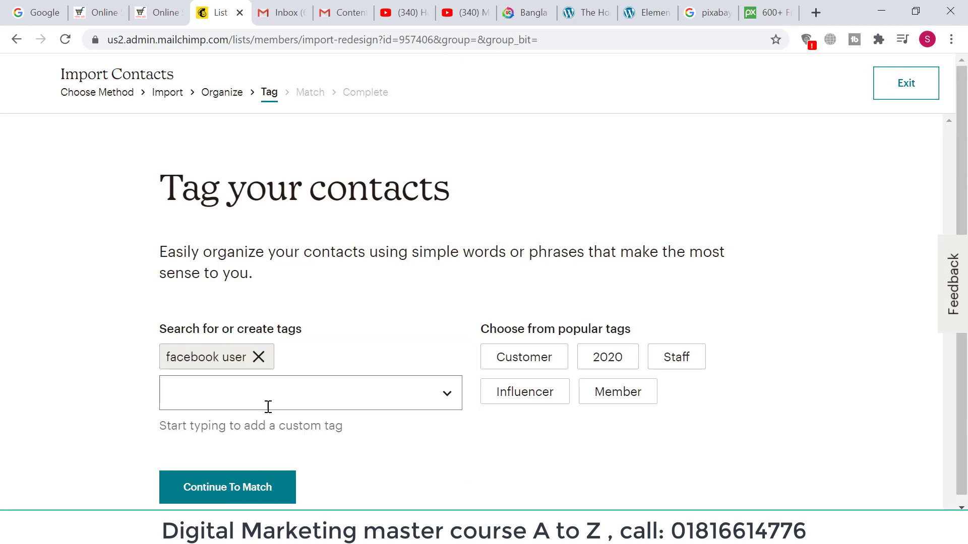
click(231, 485)
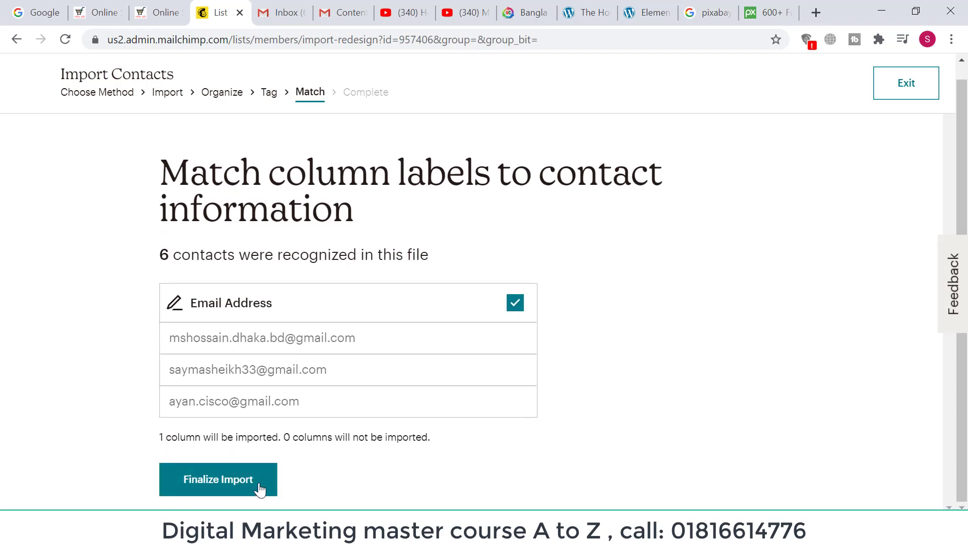
Finalize the column match with Email Address, review the import summary and complete the import into the Shopping Hat audience.
click(237, 485)
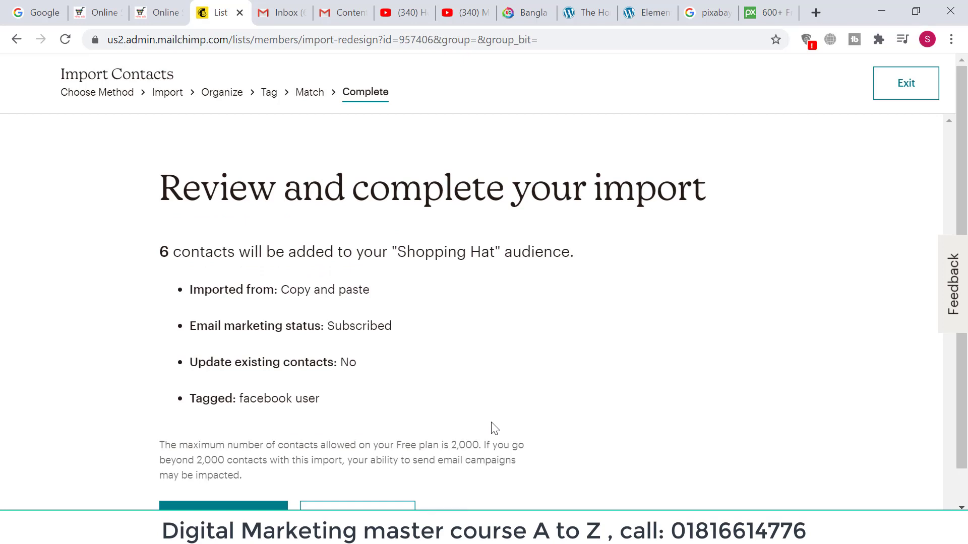
scroll(494, 429, down, 1)
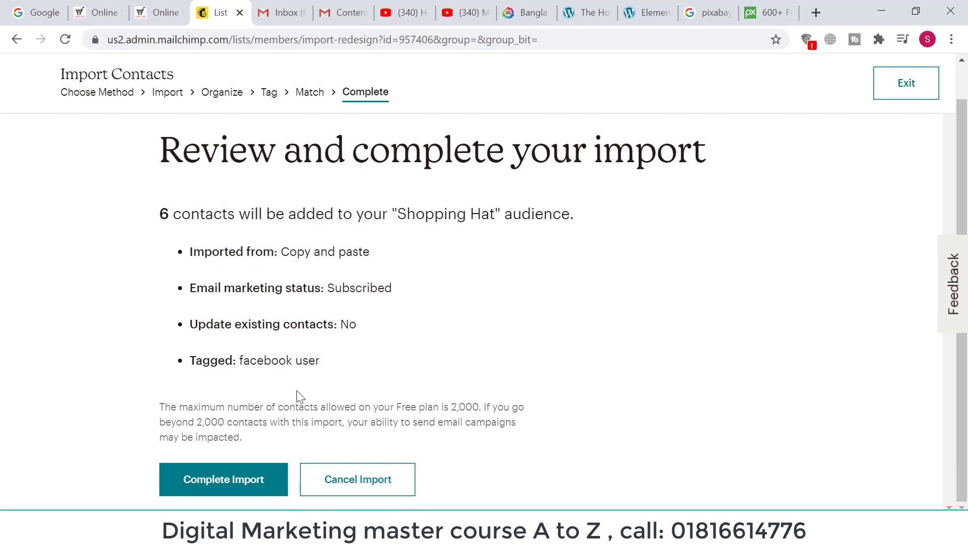
click(234, 487)
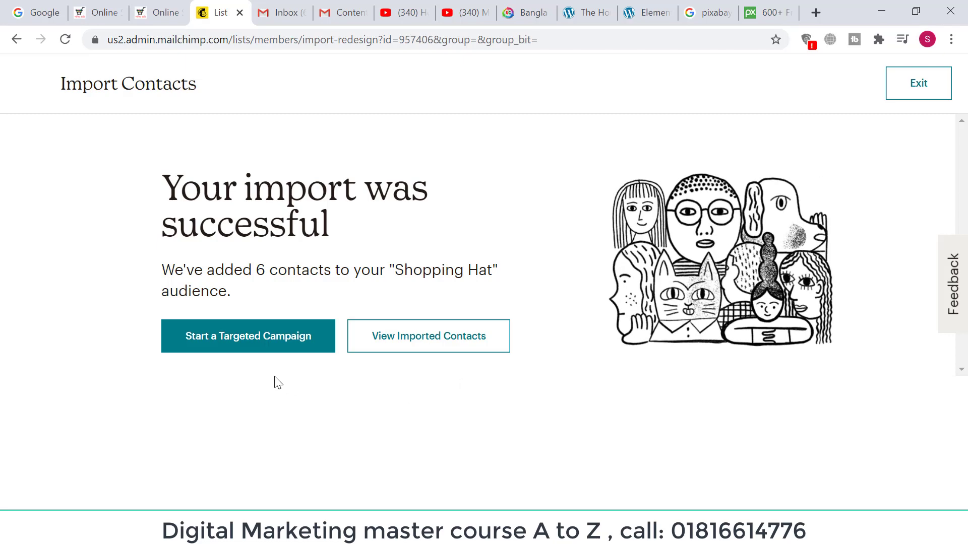
View the imported contacts with their tags and inspect the Save Segment dialog without saving a segment.
click(419, 337)
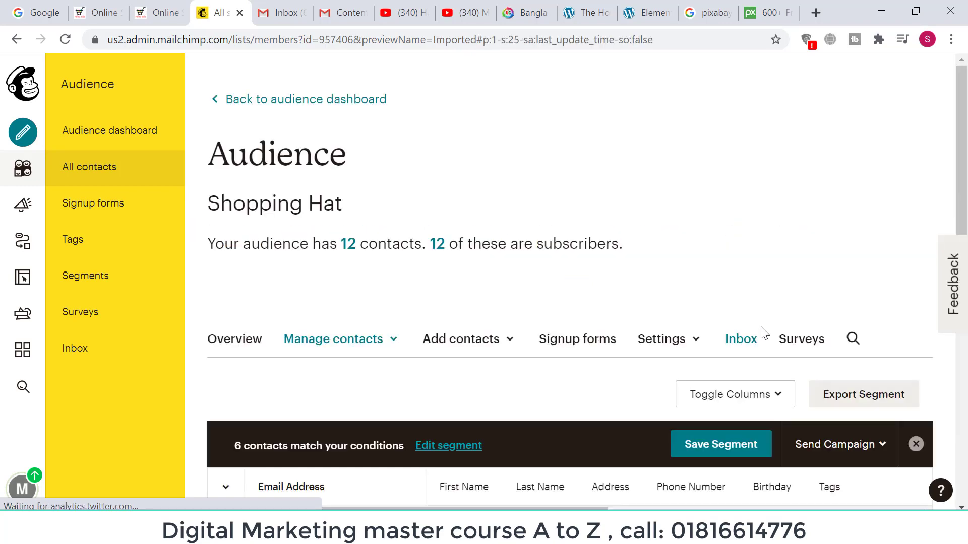
scroll(601, 360, down, 5)
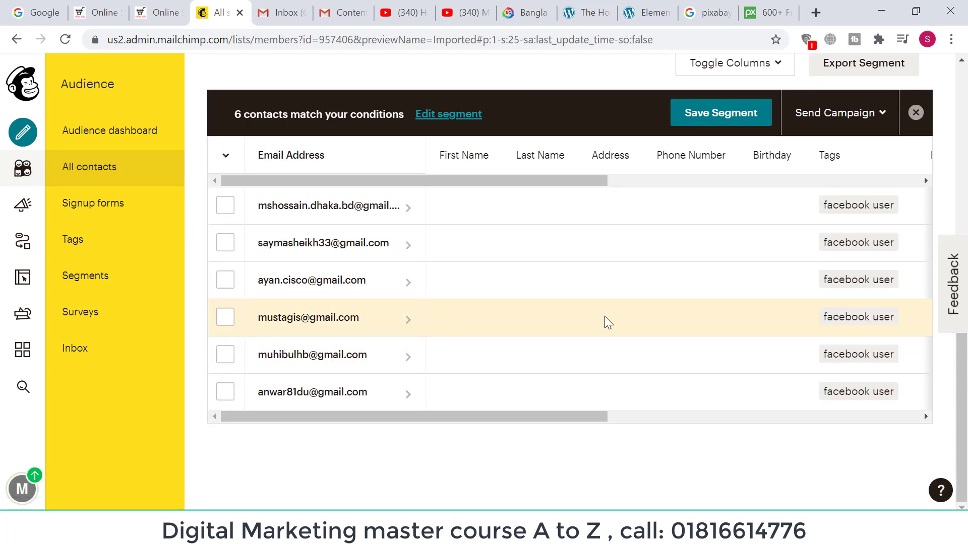
scroll(524, 309, up, 5)
scroll(520, 313, down, 3)
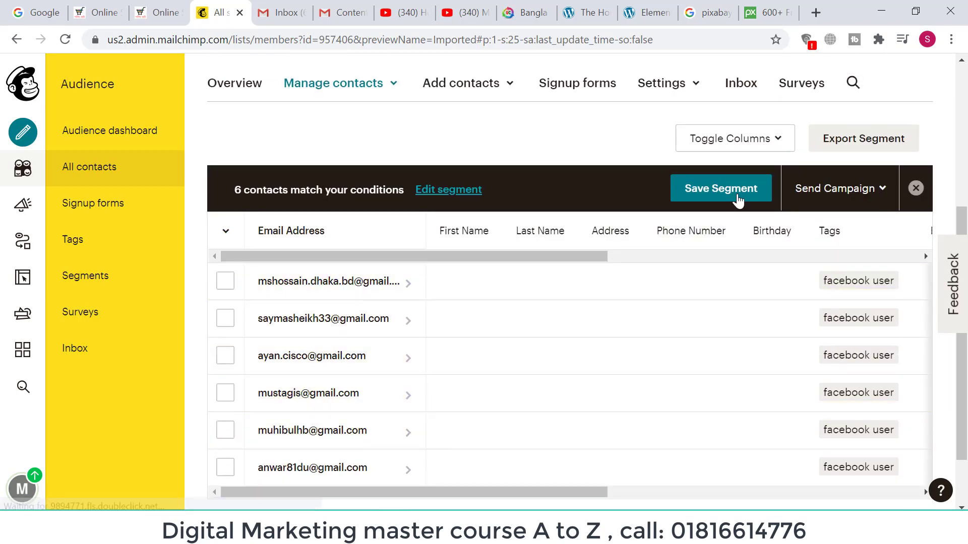
click(713, 195)
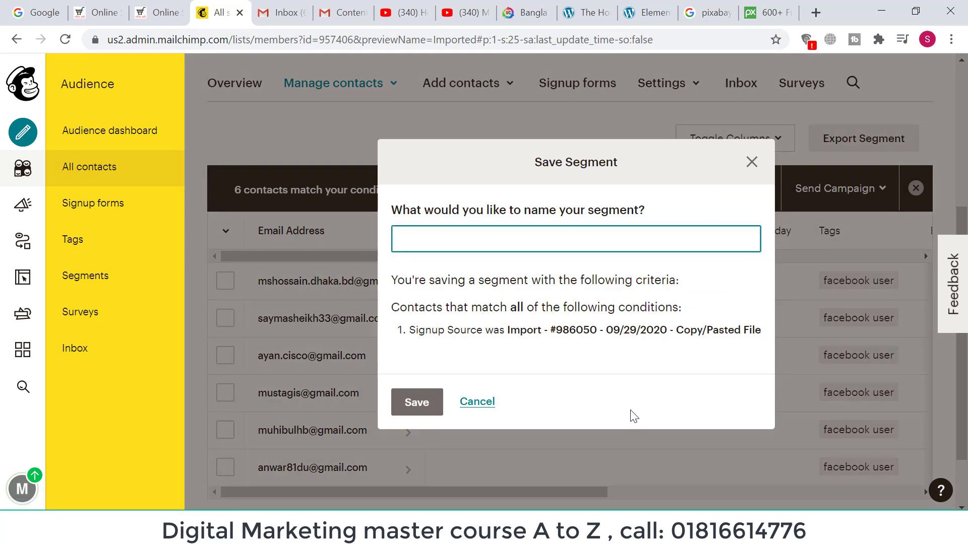
click(478, 403)
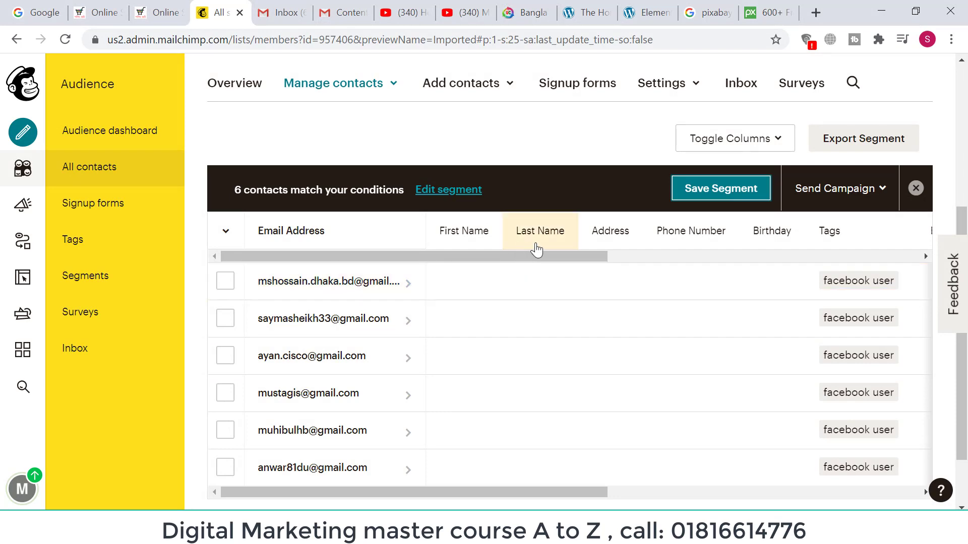
scroll(650, 282, up, 5)
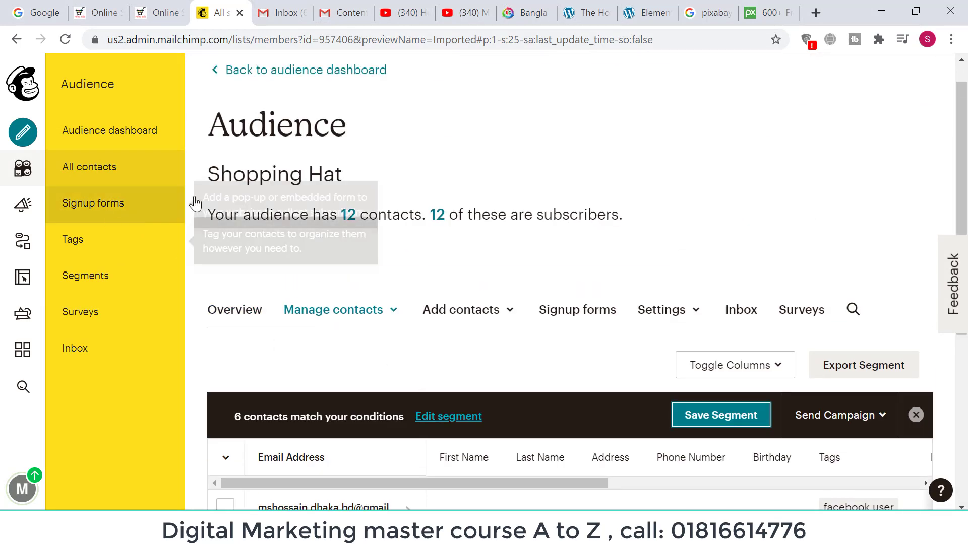
Open the audience dashboard and review the full contact list of the Shopping Hat audience.
click(111, 135)
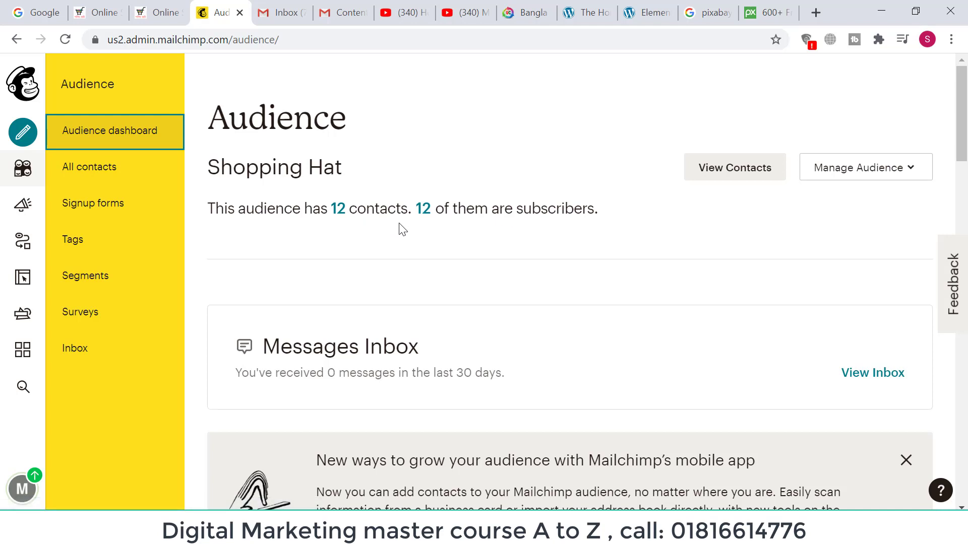
click(337, 211)
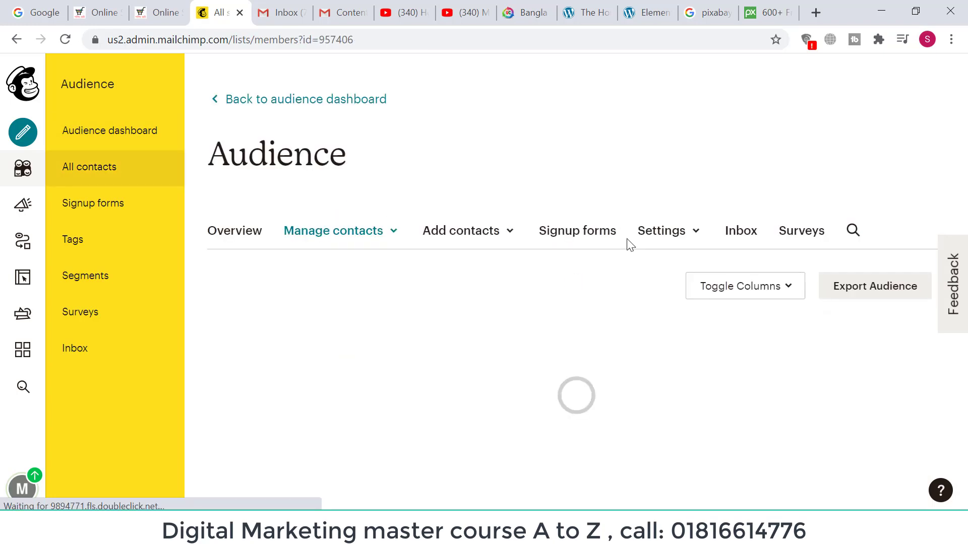
scroll(630, 246, down, 7)
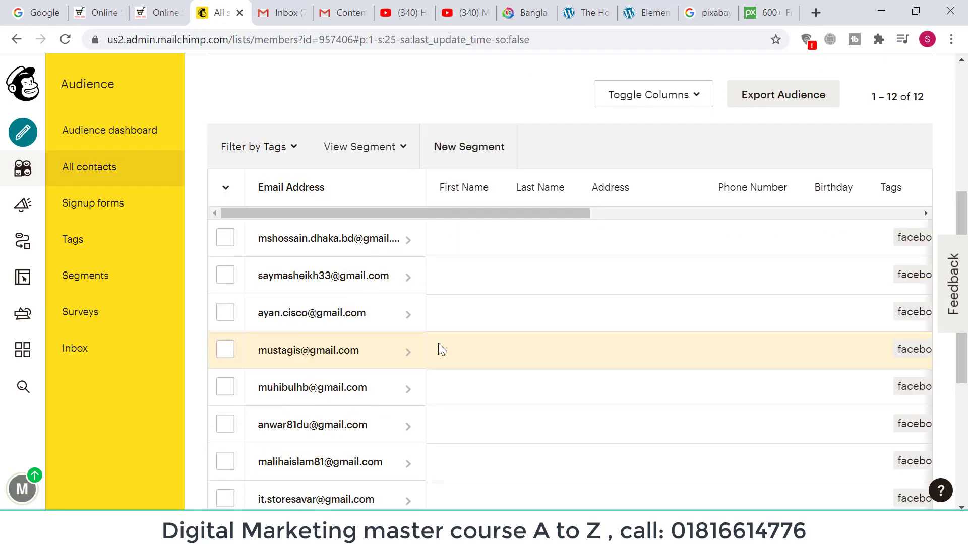
scroll(380, 351, down, 5)
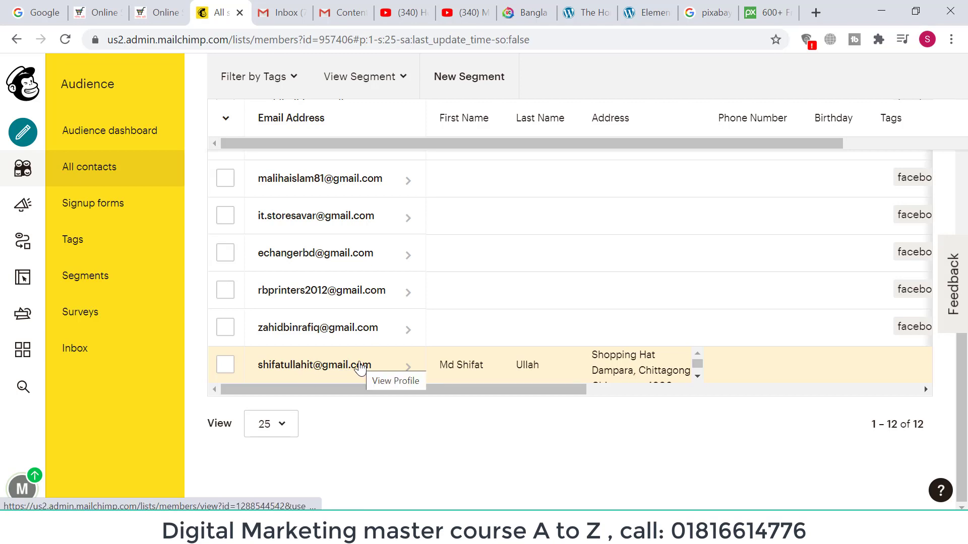
scroll(360, 368, up, 6)
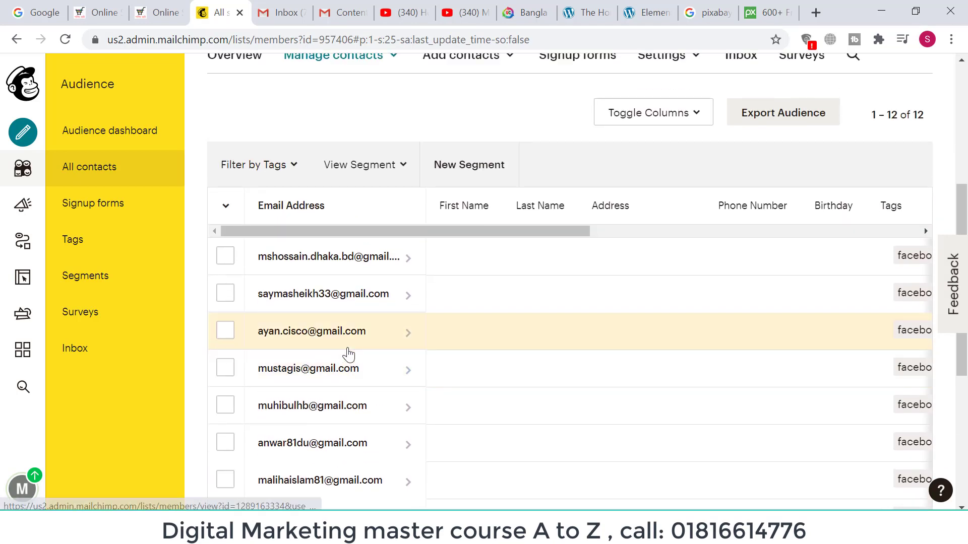
scroll(350, 353, down, 5)
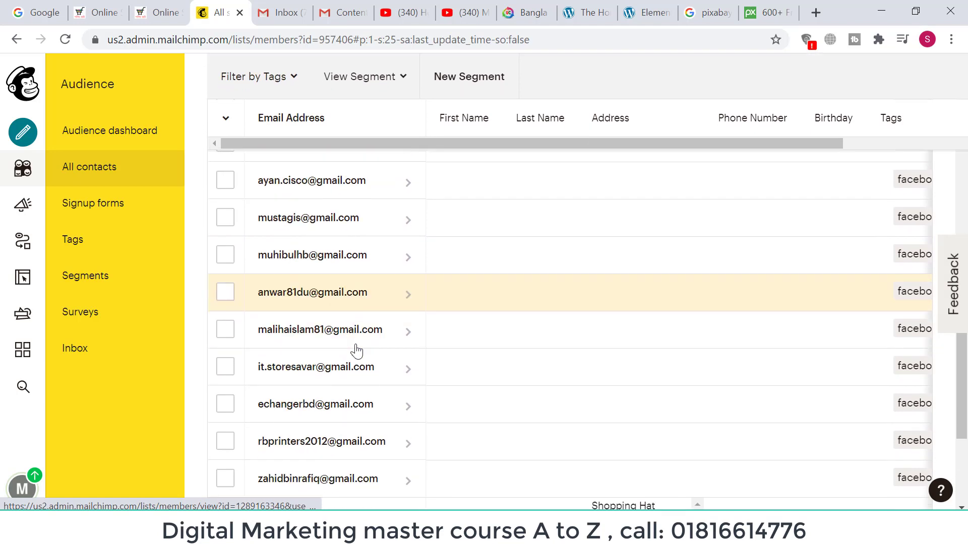
scroll(357, 350, down, 2)
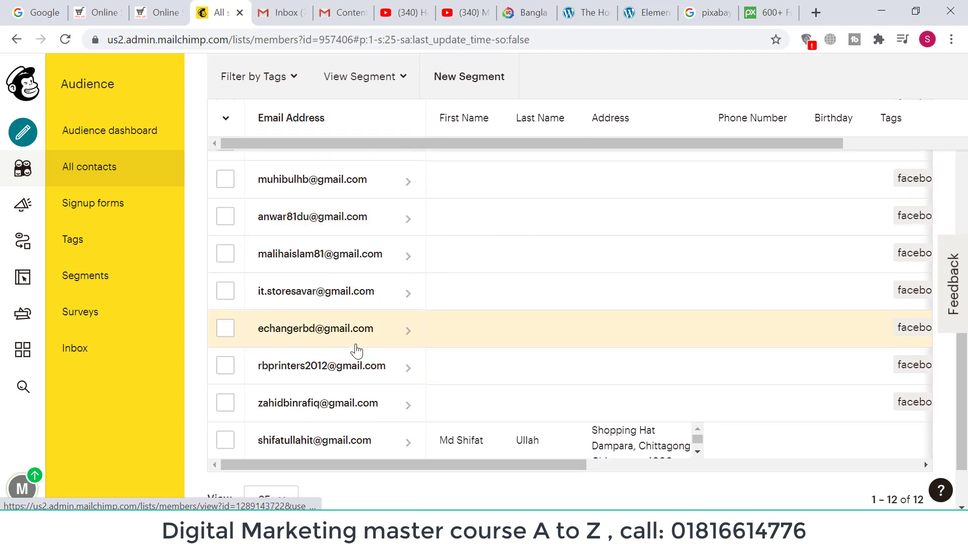
scroll(749, 352, down, 2)
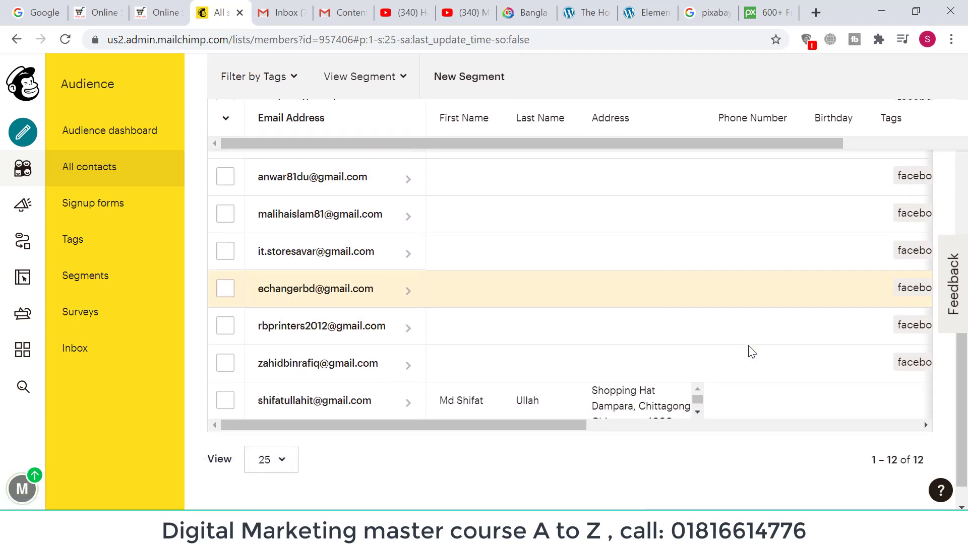
drag(564, 391, 363, 389)
scroll(574, 404, up, 10)
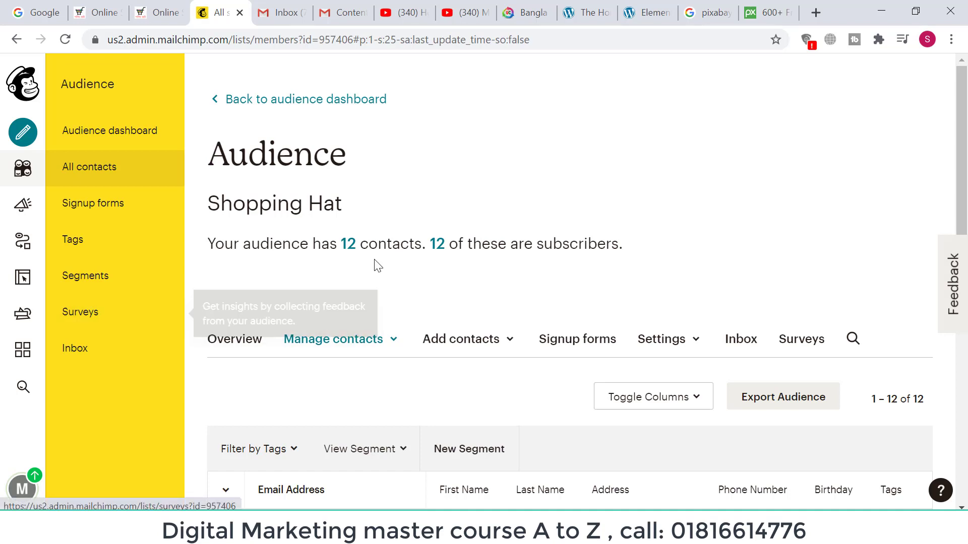
Create a plain-text email campaign named "Shopping Hat Newsletter", keep the entire audience as recipients and continue to Setup.
click(26, 142)
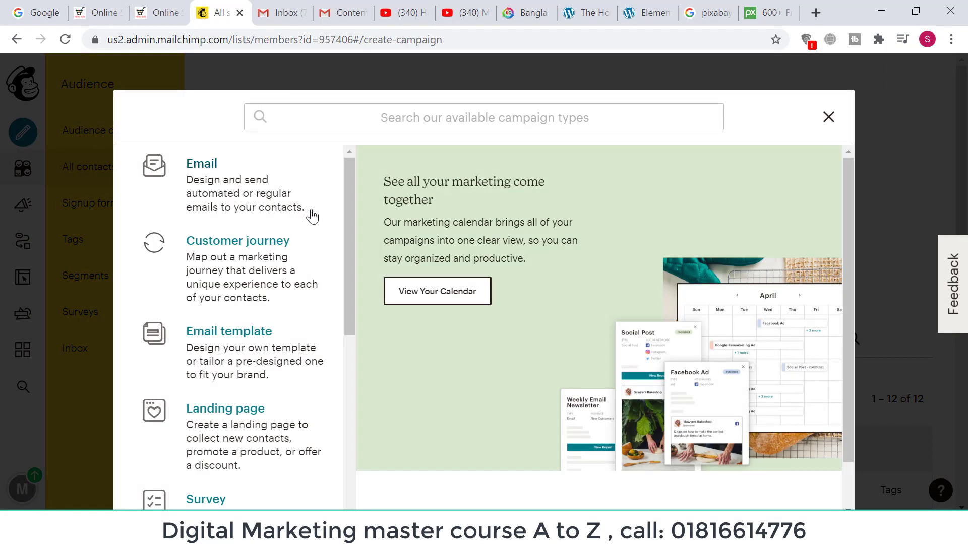
click(209, 197)
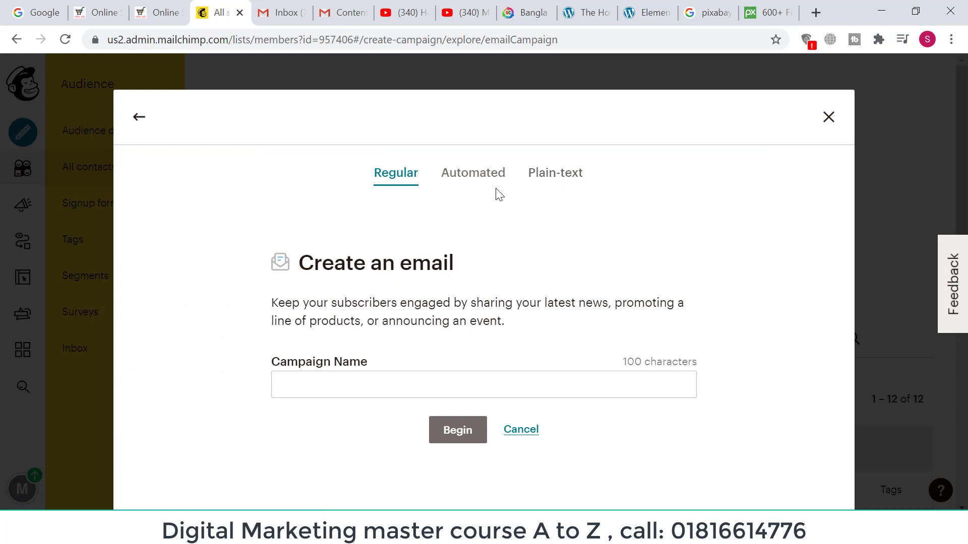
click(554, 180)
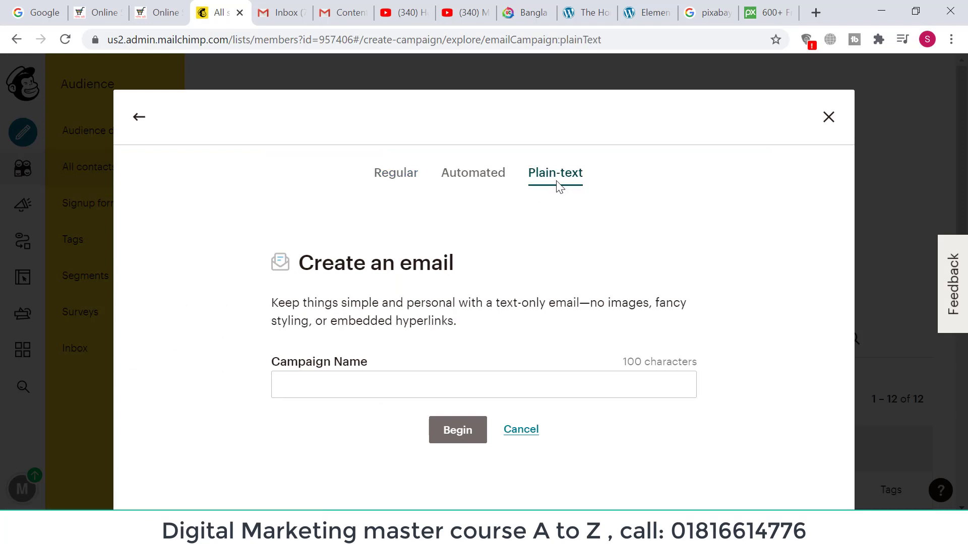
click(422, 386)
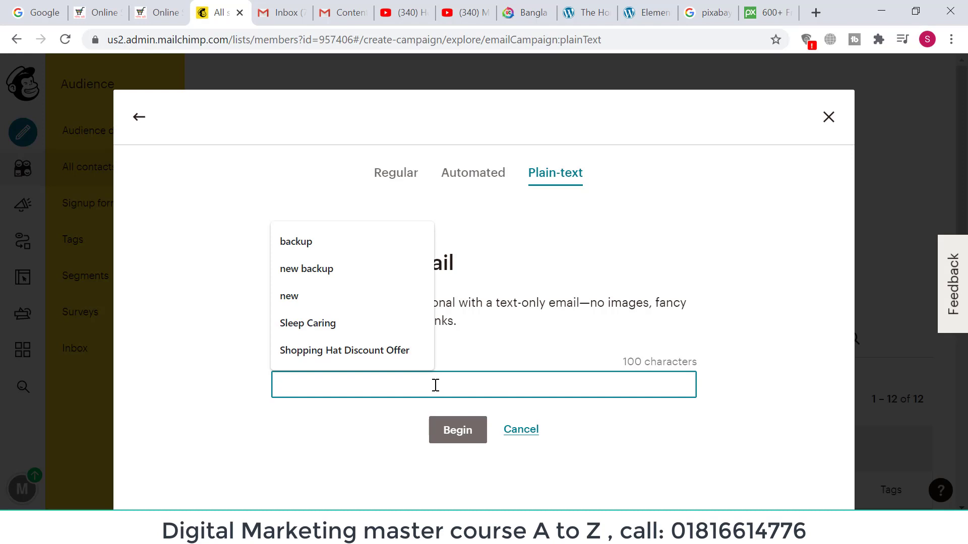
text(Shopp)
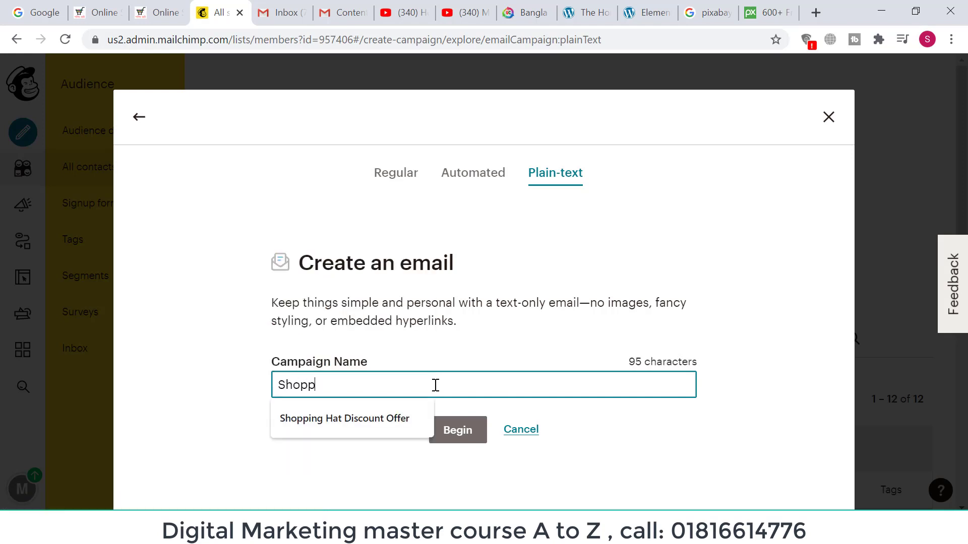
text(ing Hat N)
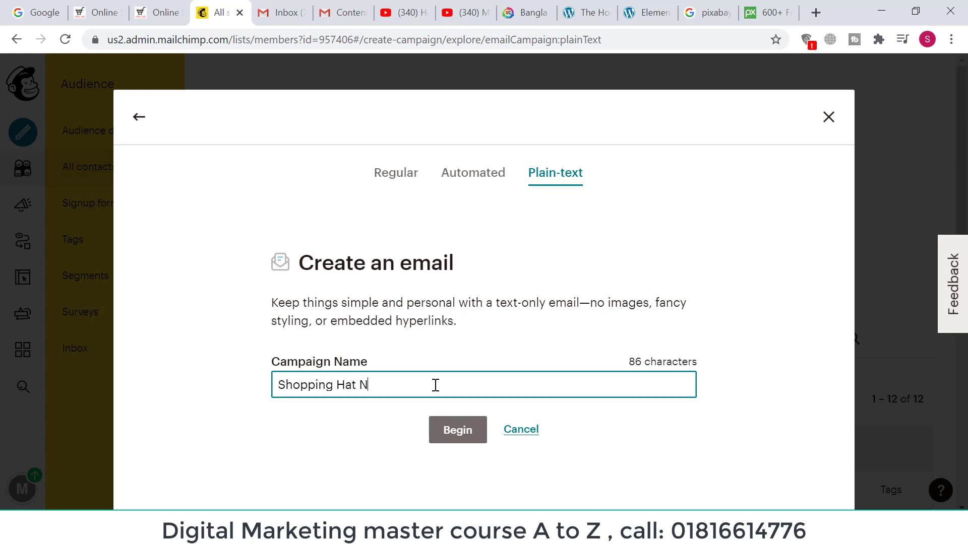
text(ewsletter)
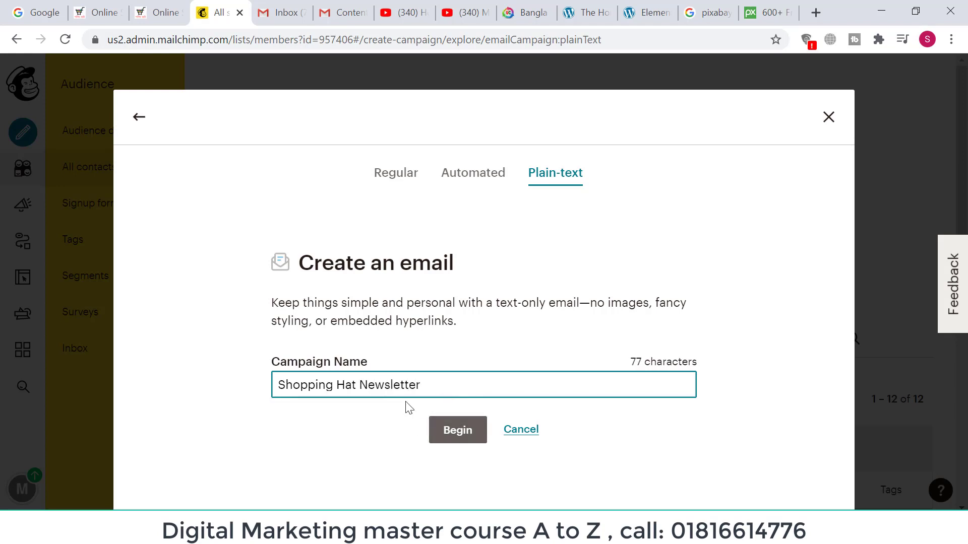
click(463, 437)
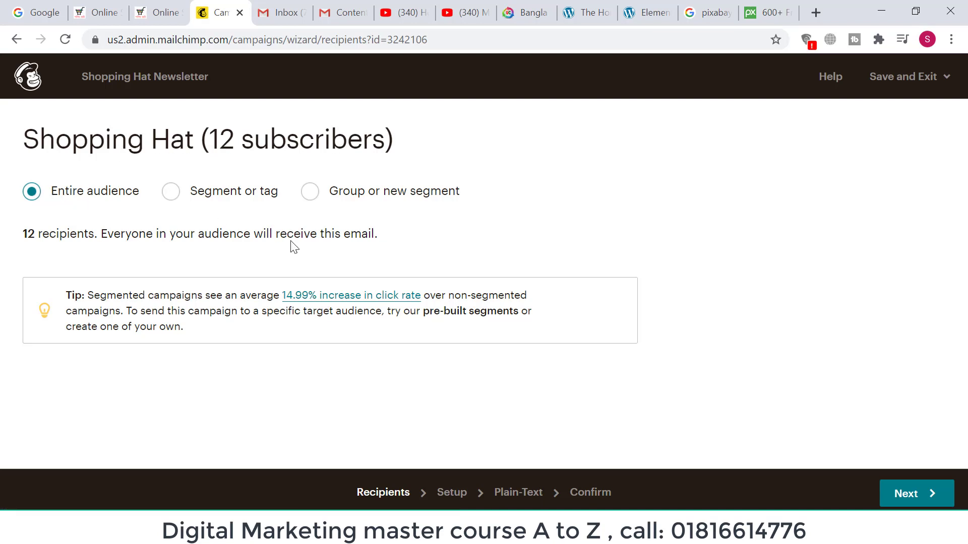
click(906, 496)
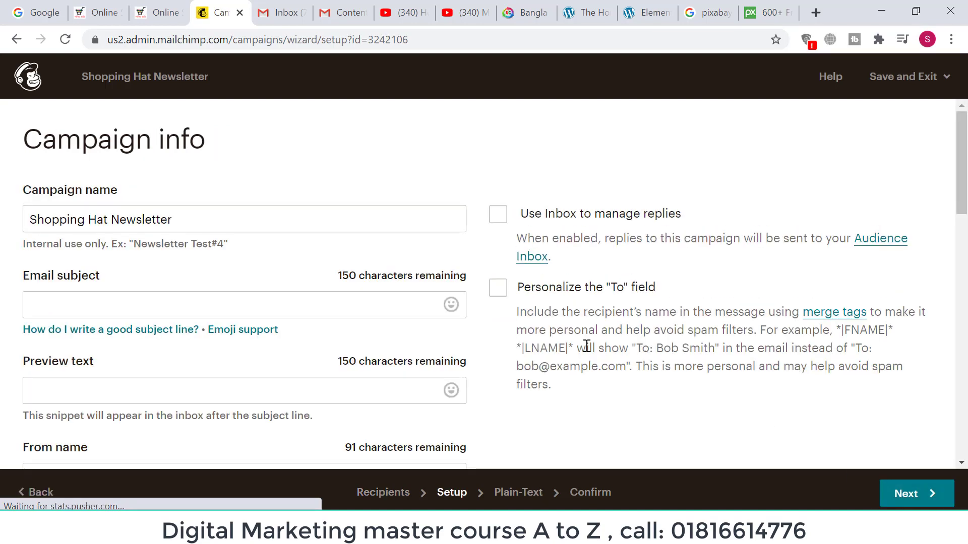
Copy the line "পাইকারি ও খুচরা ক্রয়-বিক্রয়ের সমাহার" from the Notepad notes and paste it as the campaign's email subject.
click(75, 299)
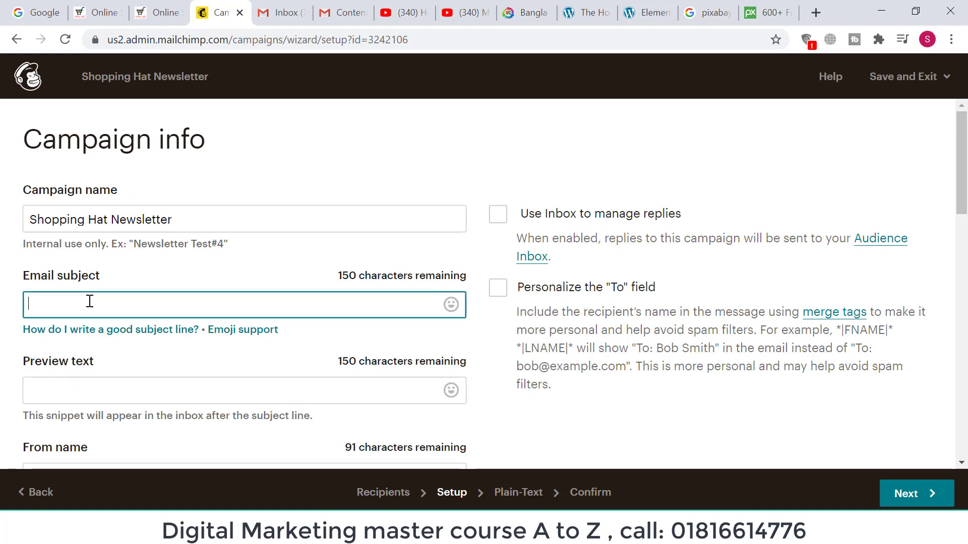
mouse_move(242, 329)
scroll(242, 329, down, 1)
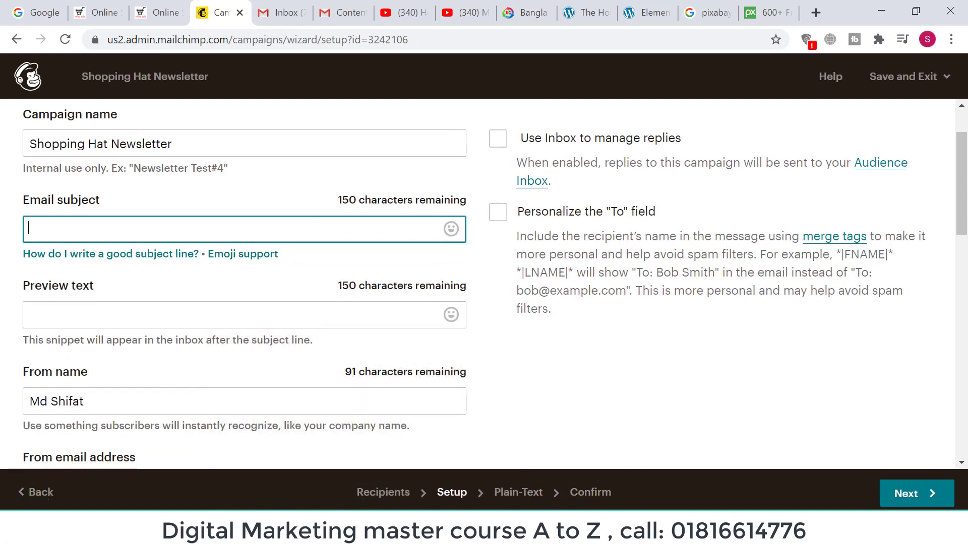
key(alt+Tab)
scroll(316, 407, down, 3)
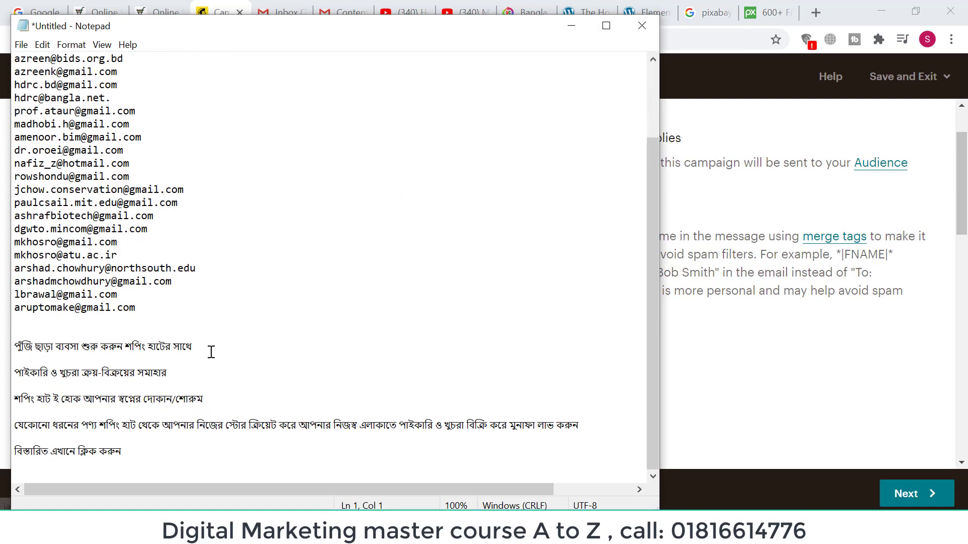
drag(202, 347, 2, 342)
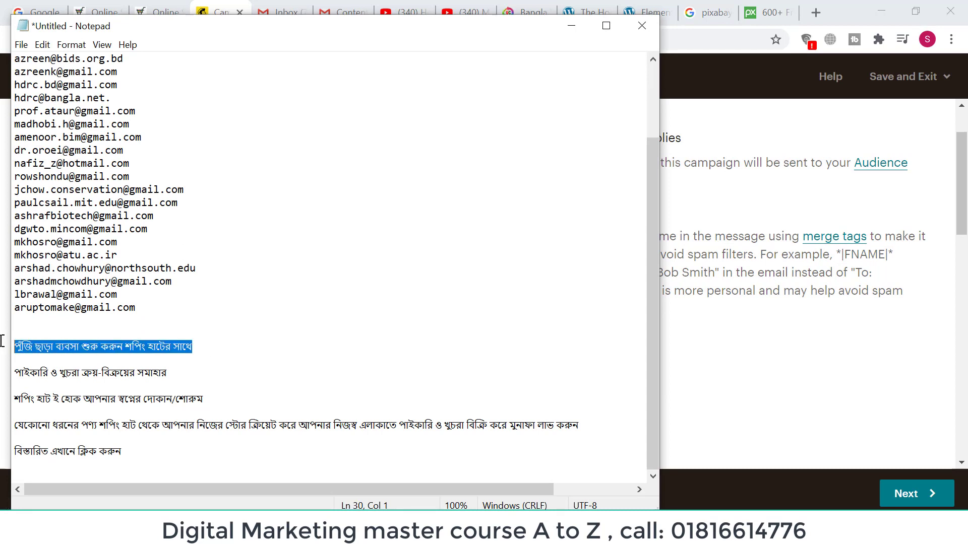
click(227, 397)
drag(178, 375, 11, 373)
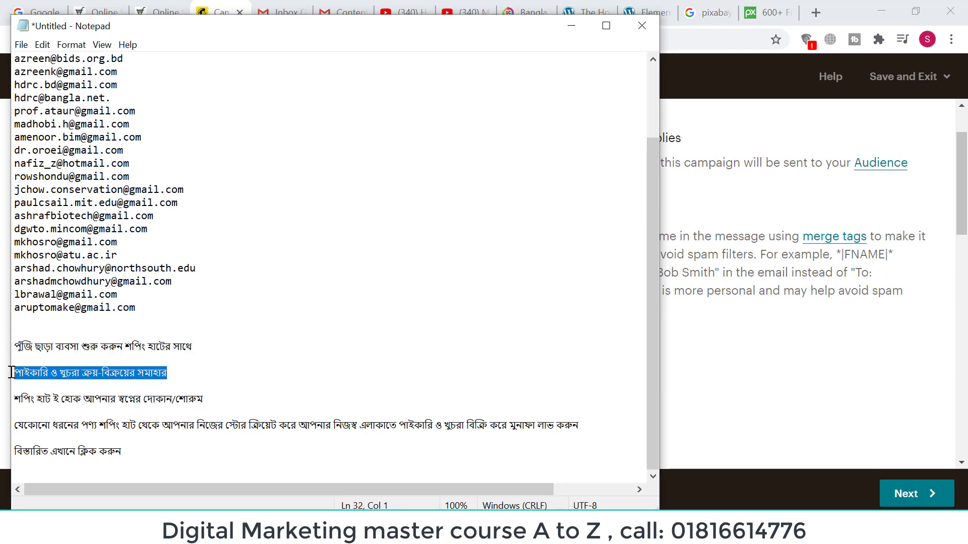
right_click(72, 374)
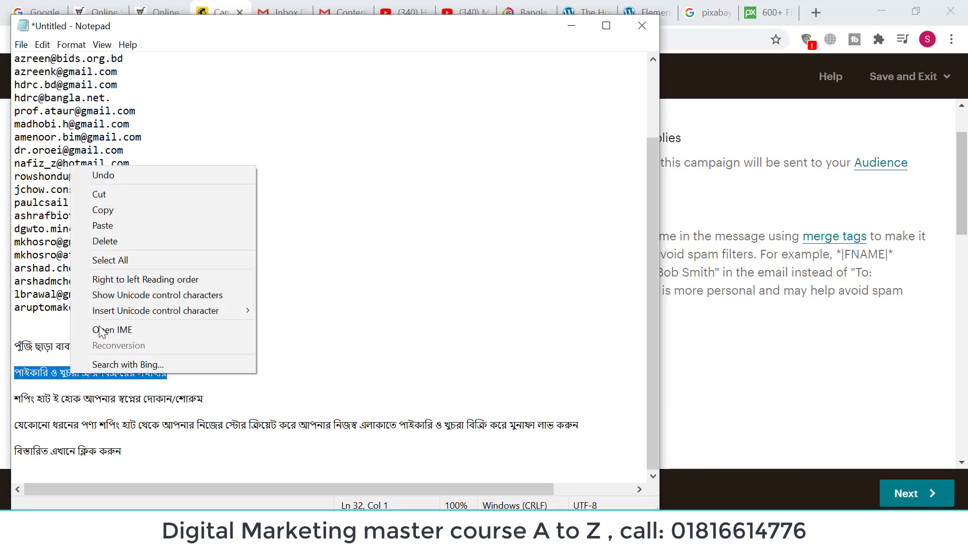
click(136, 210)
click(746, 373)
right_click(99, 228)
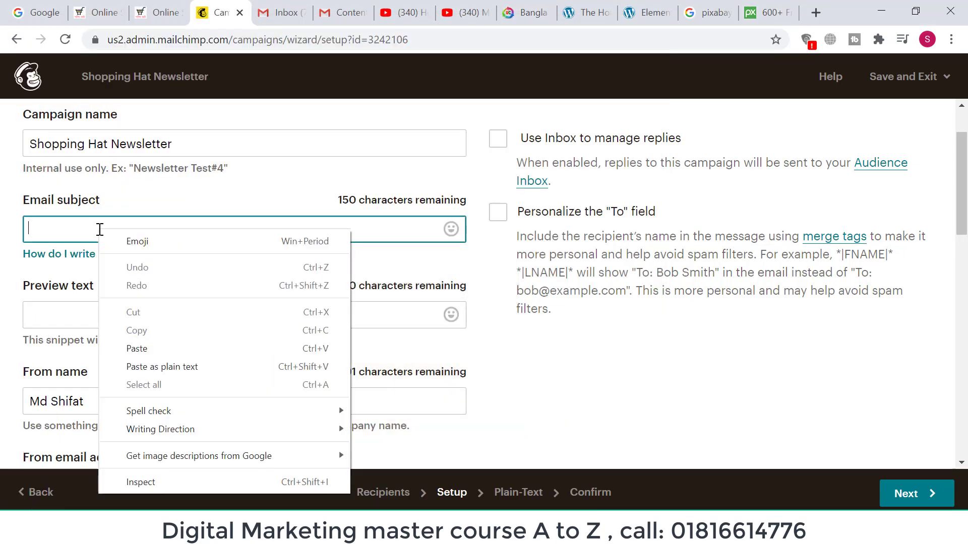
click(168, 349)
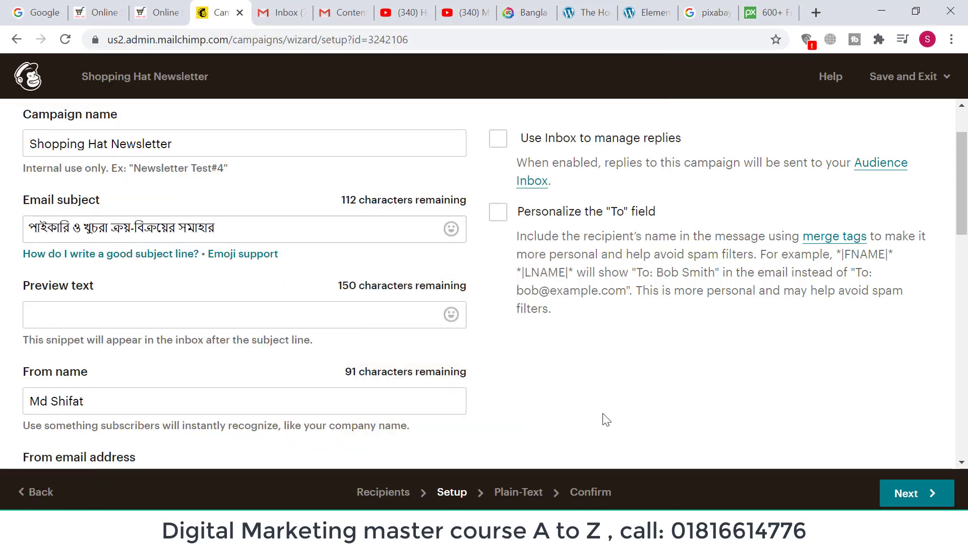
Copy the line "পুঁজি ছাড়া ব্যবসা শুরু করুন শপিং হাটের সাথে" from Notepad and paste it as the campaign's preview text.
key(alt+Tab)
drag(196, 348, 6, 347)
right_click(62, 348)
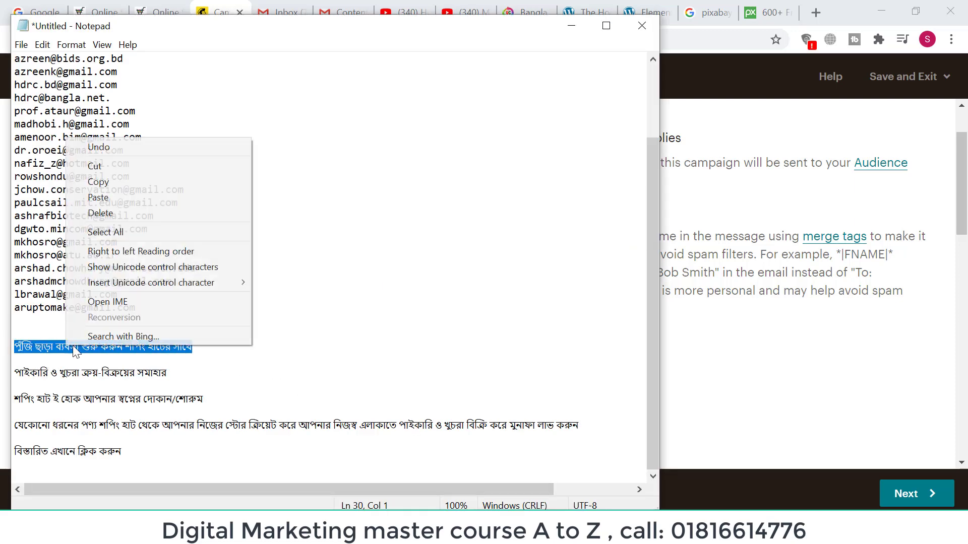
click(126, 186)
click(692, 370)
click(119, 325)
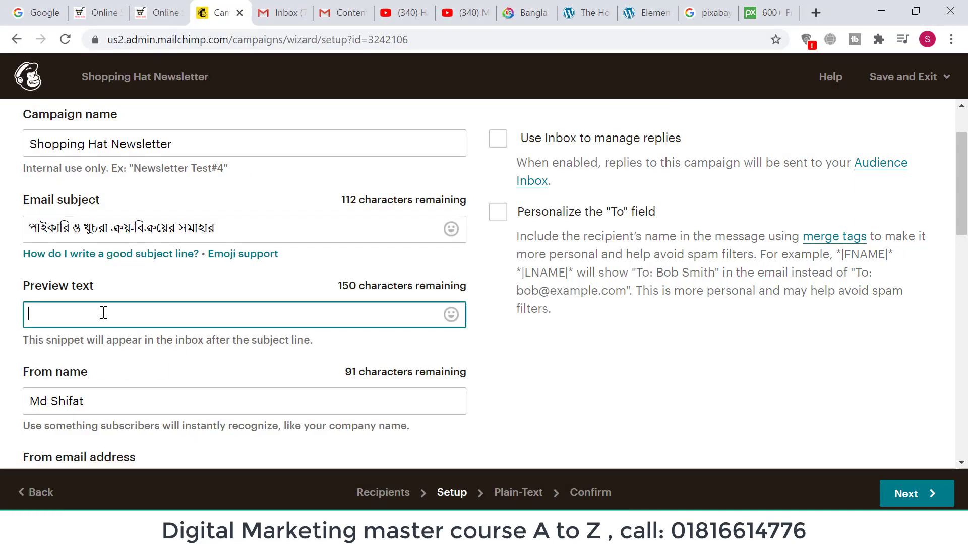
right_click(103, 316)
click(158, 171)
click(564, 371)
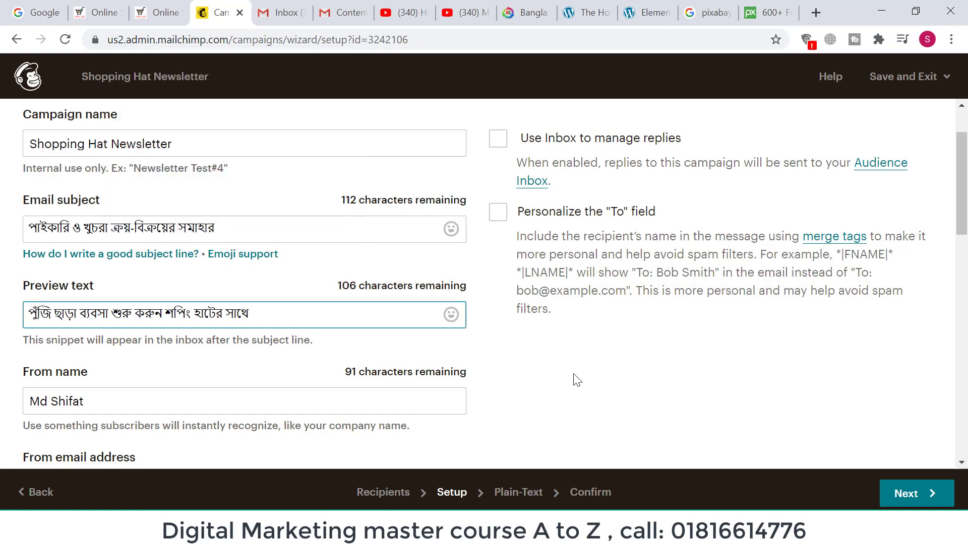
Set the campaign's From name to "Shopping Hat".
click(514, 529)
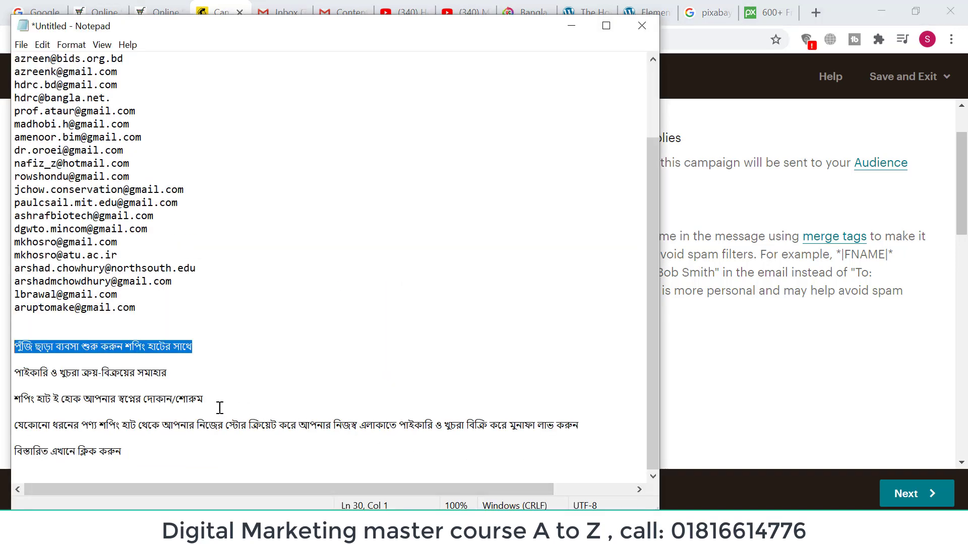
click(671, 432)
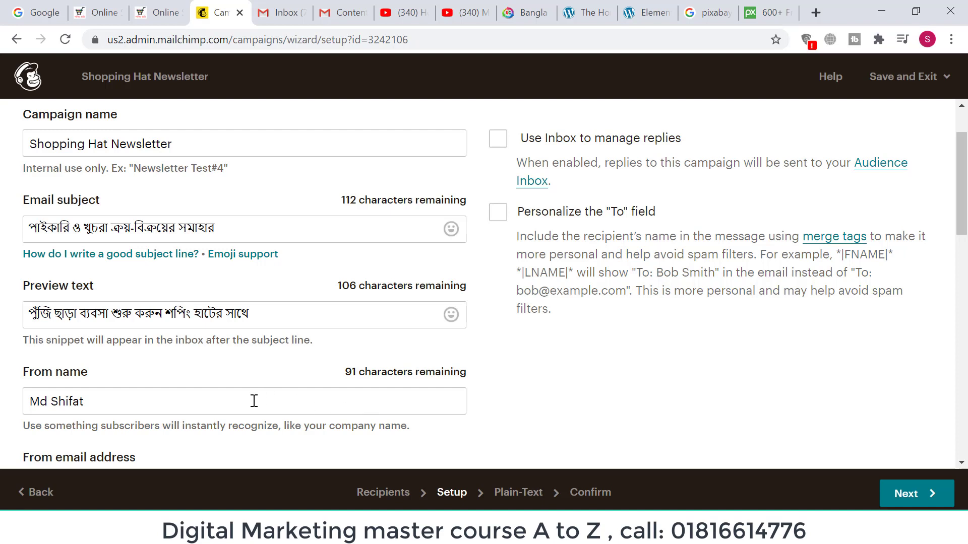
click(31, 399)
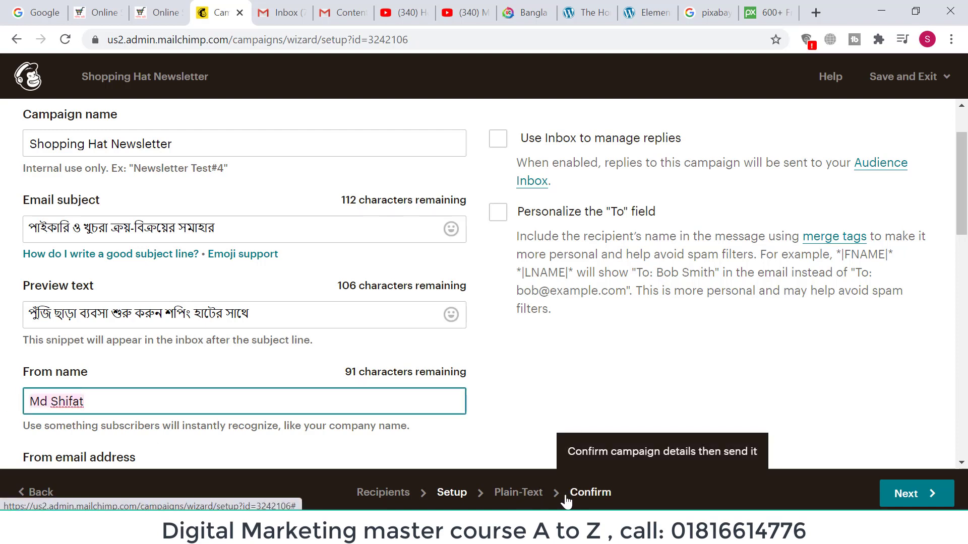
text(Sho)
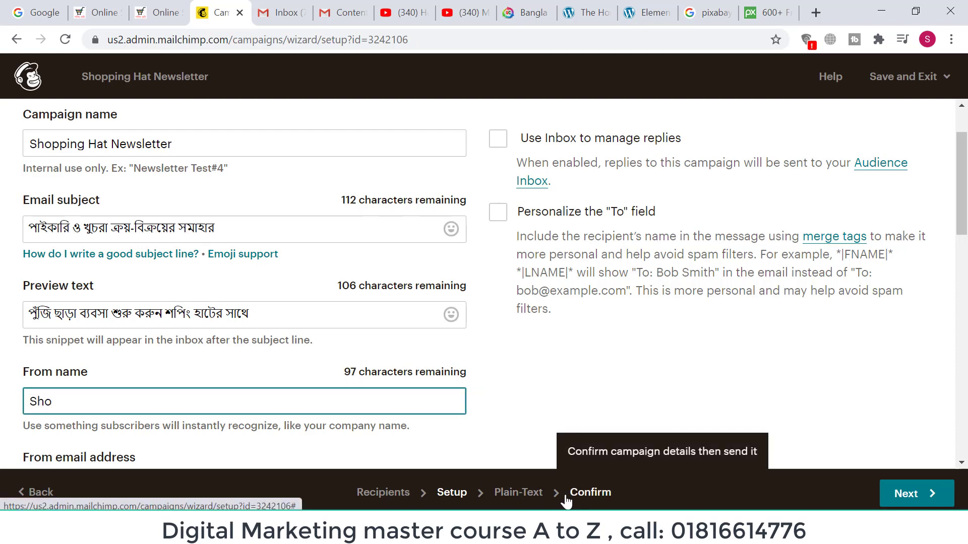
text(pping Hat)
Review the tracking, social media and video options, leave them all unselected and continue to the Plain-Text stage.
scroll(316, 402, down, 5)
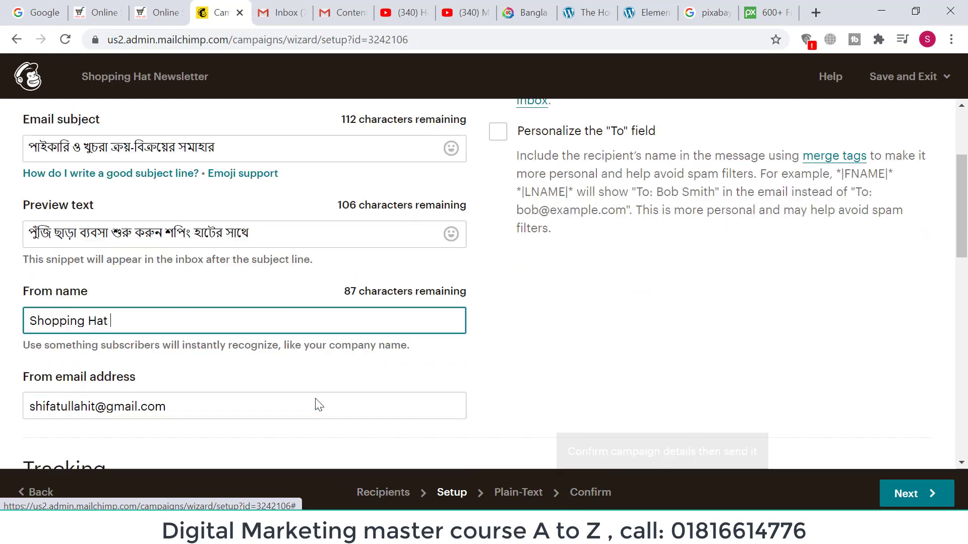
scroll(255, 282, down, 3)
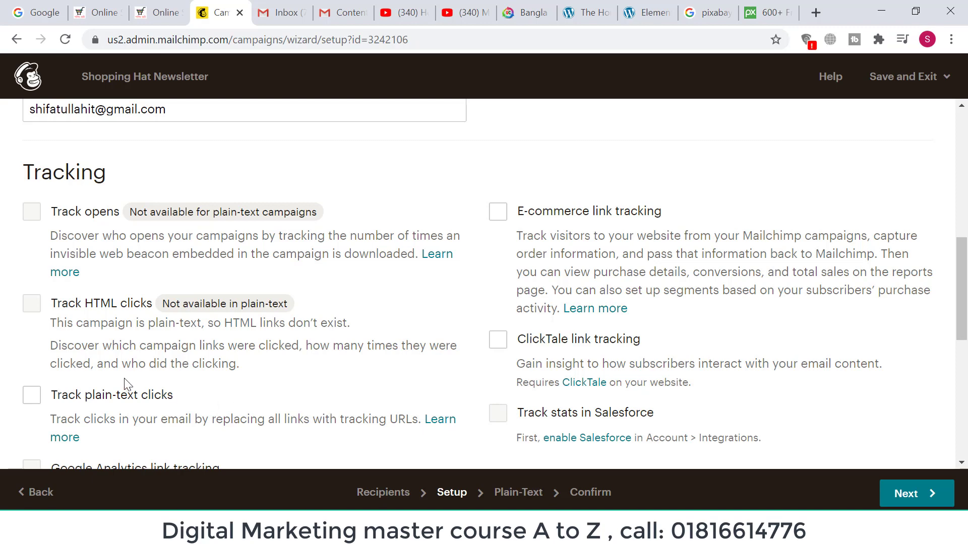
scroll(372, 402, down, 3)
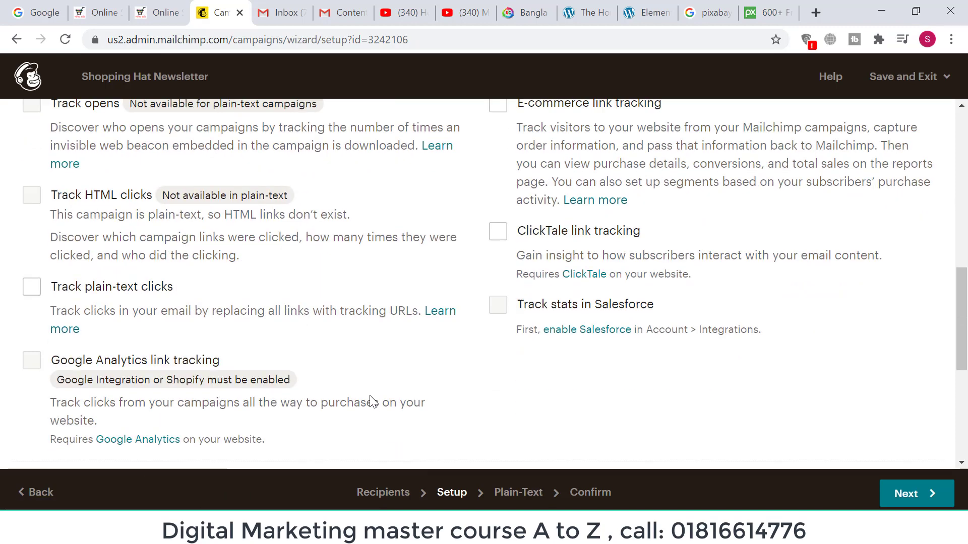
scroll(263, 376, down, 3)
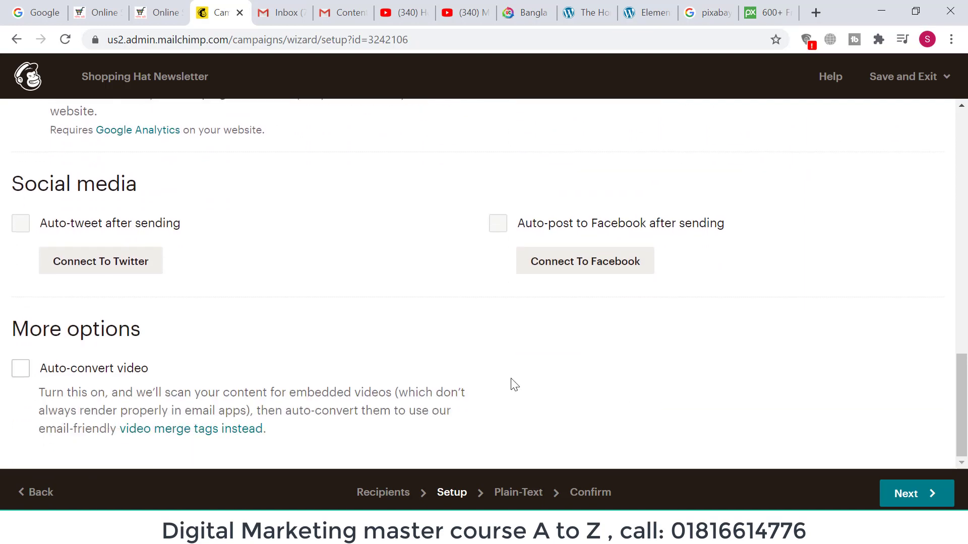
click(907, 499)
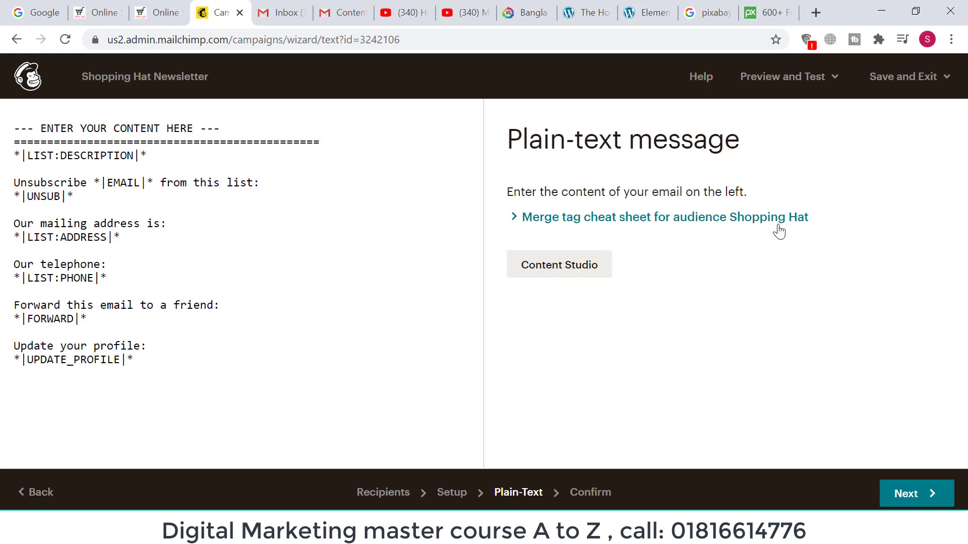
Look at the stored files in Content Studio, return to the message editor and inspect the default template's content placeholder.
click(579, 273)
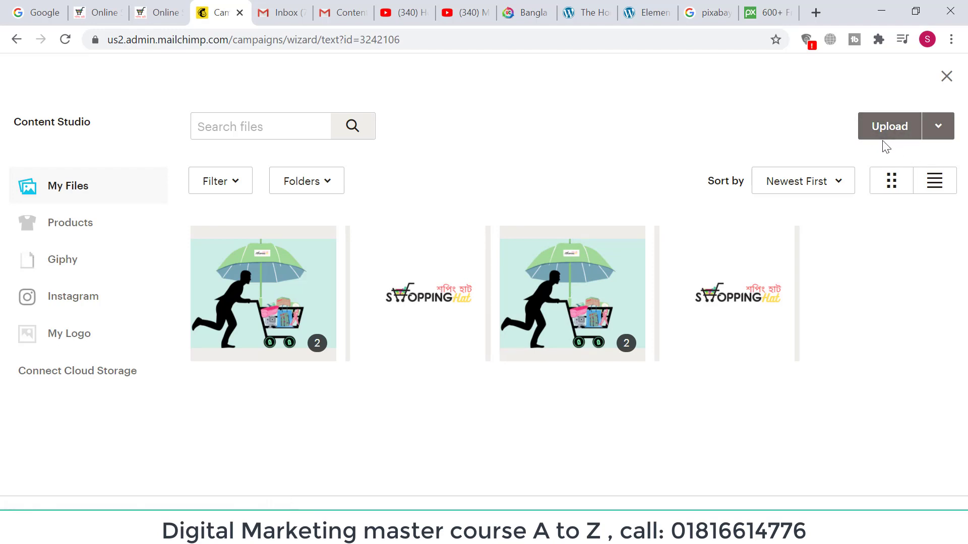
click(947, 76)
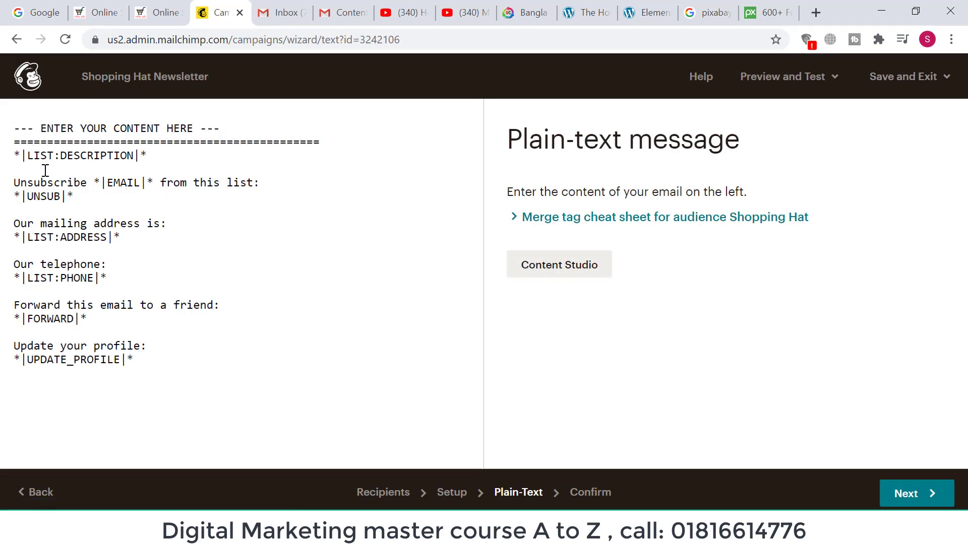
drag(22, 129, 193, 379)
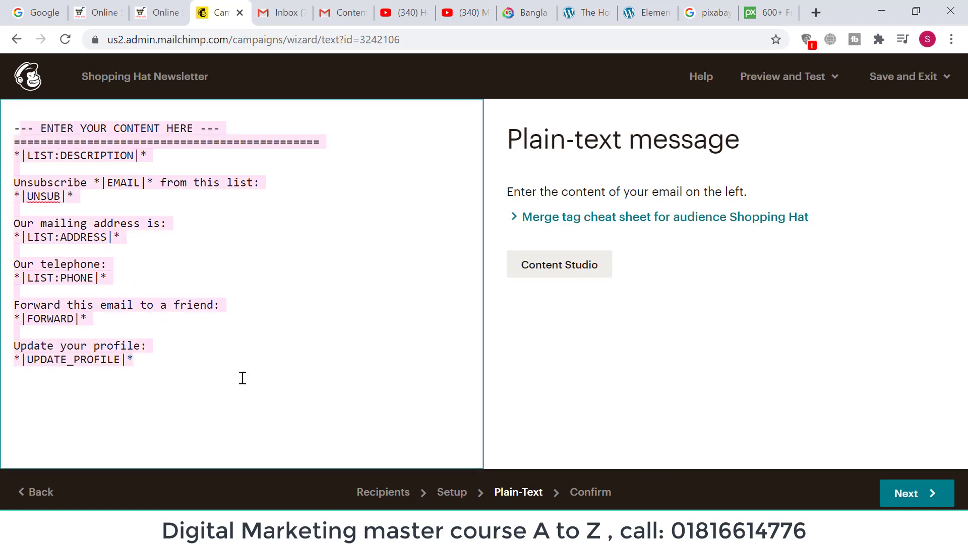
click(185, 351)
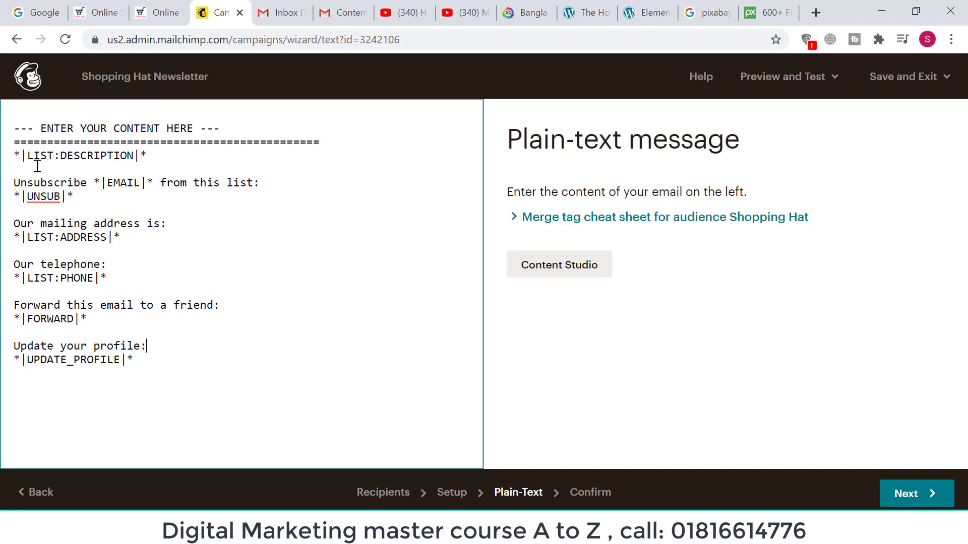
drag(41, 128, 5, 128)
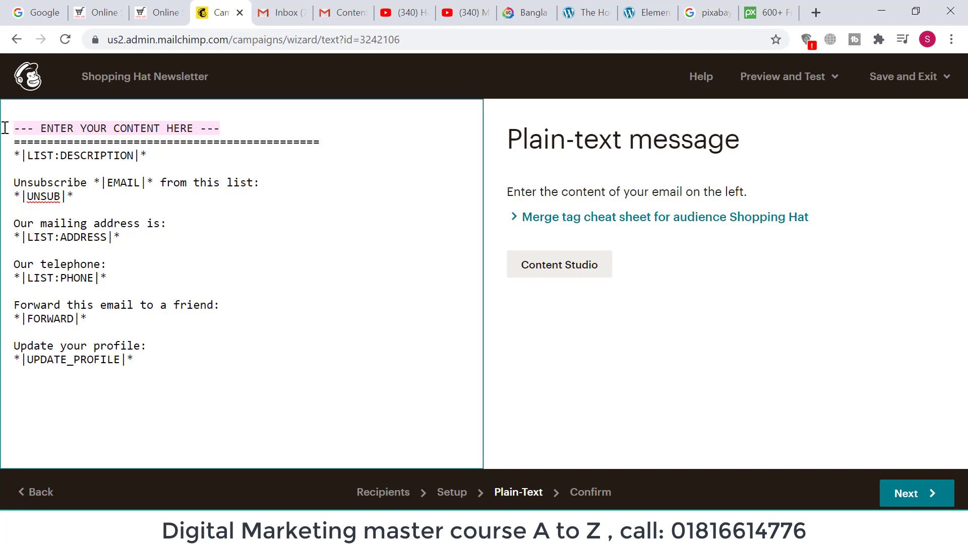
click(127, 201)
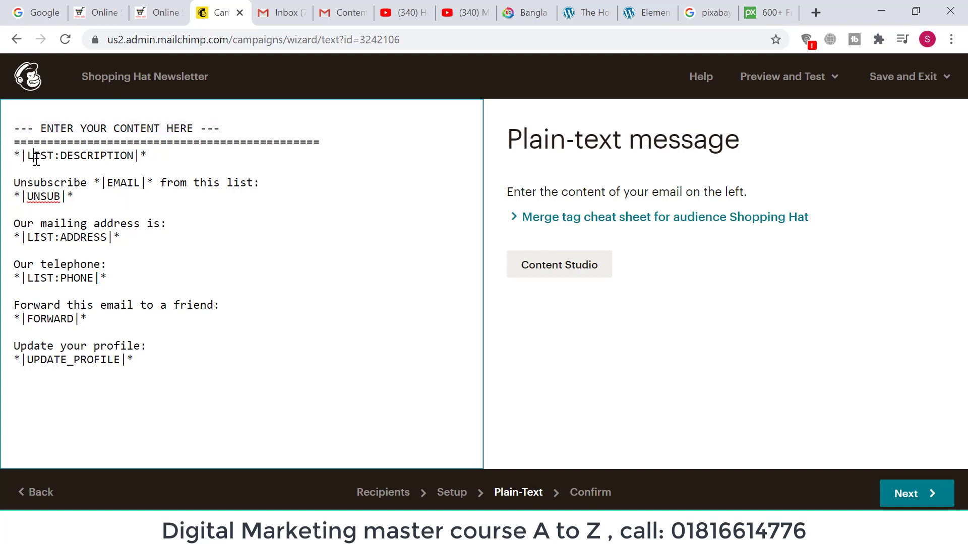
Examine the description, unsubscribe, mailing address, telephone, forward and profile-update merge tags in the plain-text template.
click(30, 156)
click(53, 183)
click(47, 196)
double_click(41, 197)
click(33, 223)
click(168, 223)
drag(122, 240, 10, 238)
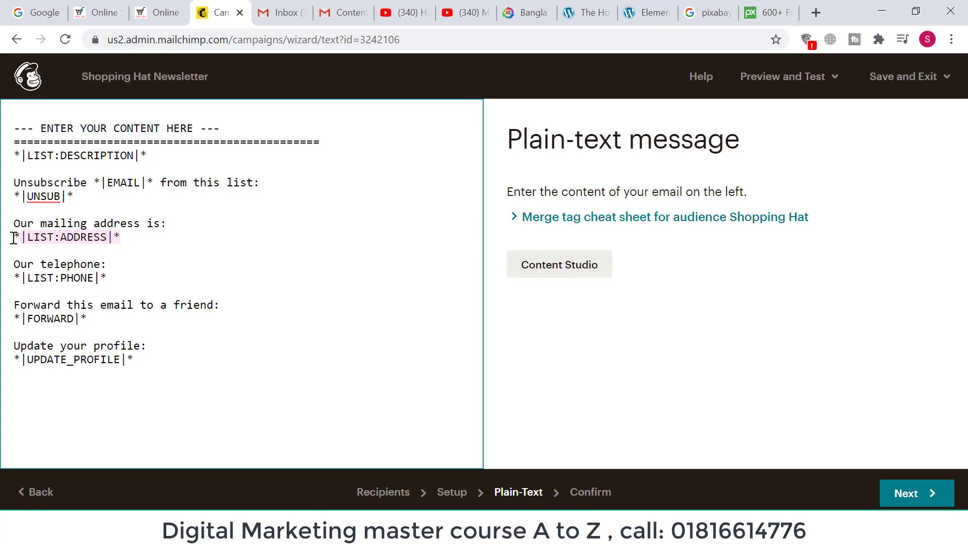
click(61, 237)
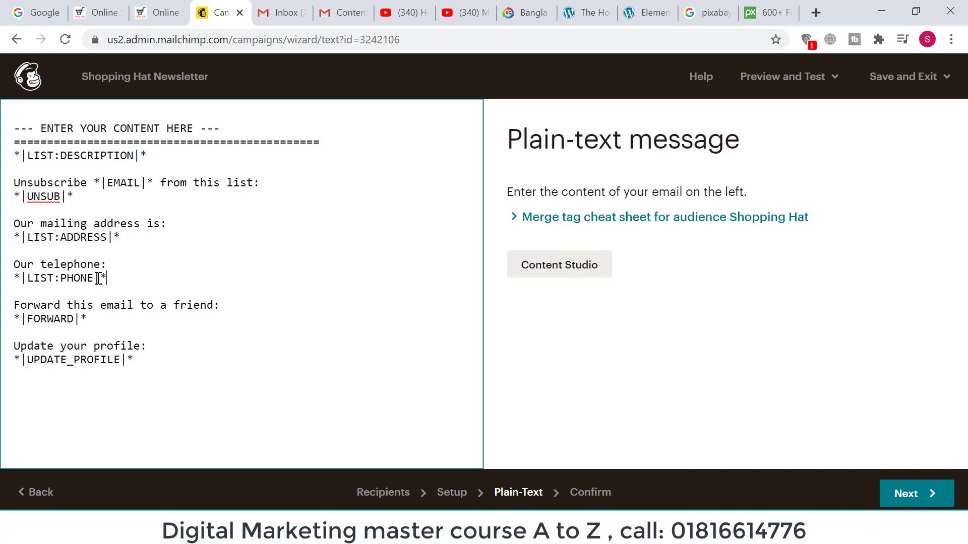
drag(105, 279, 9, 265)
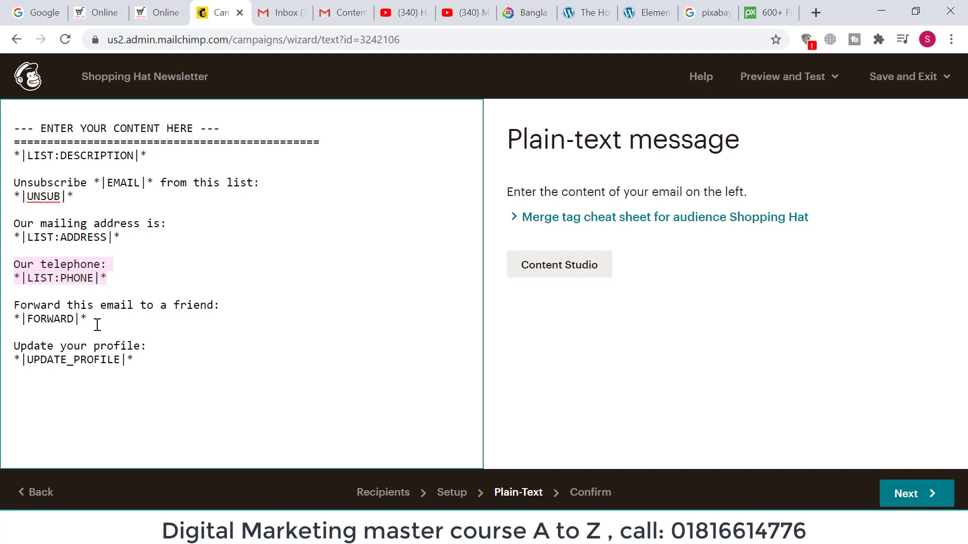
drag(93, 323, 18, 324)
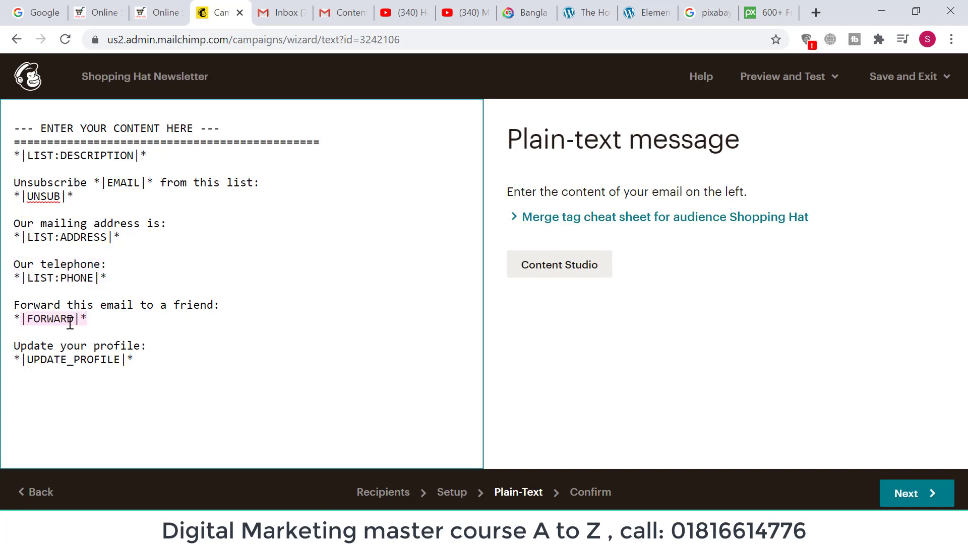
click(94, 347)
drag(144, 361, 15, 358)
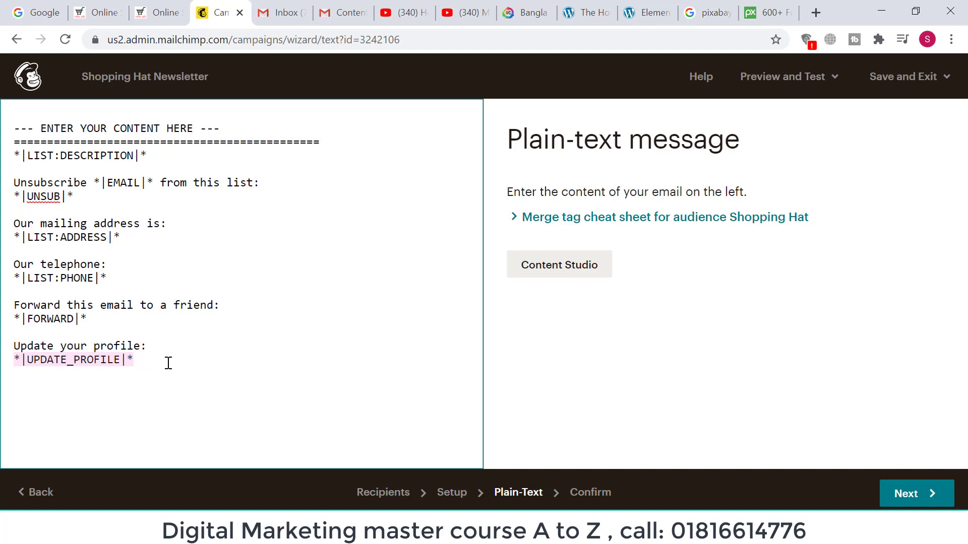
click(214, 357)
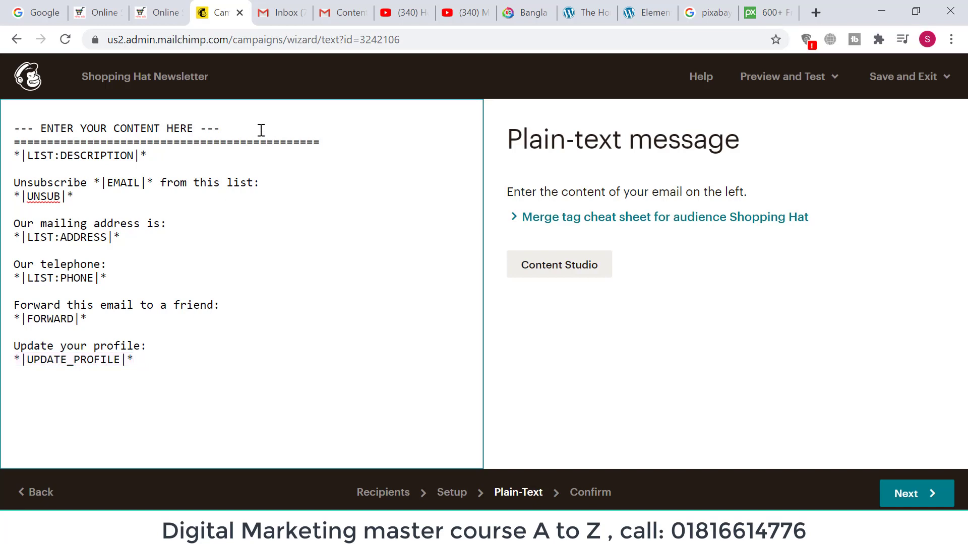
Replace the "--- ENTER YOUR CONTENT HERE ---" placeholder with the Notepad line beginning "যেকোনো ধরনের পণ্য শপিং হাট থেকে".
drag(220, 128, 3, 126)
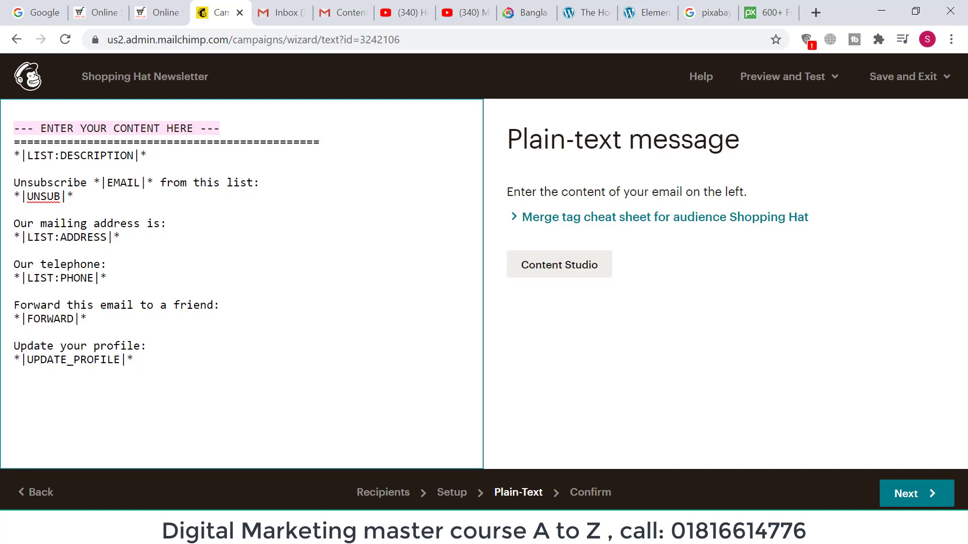
key(alt+Tab)
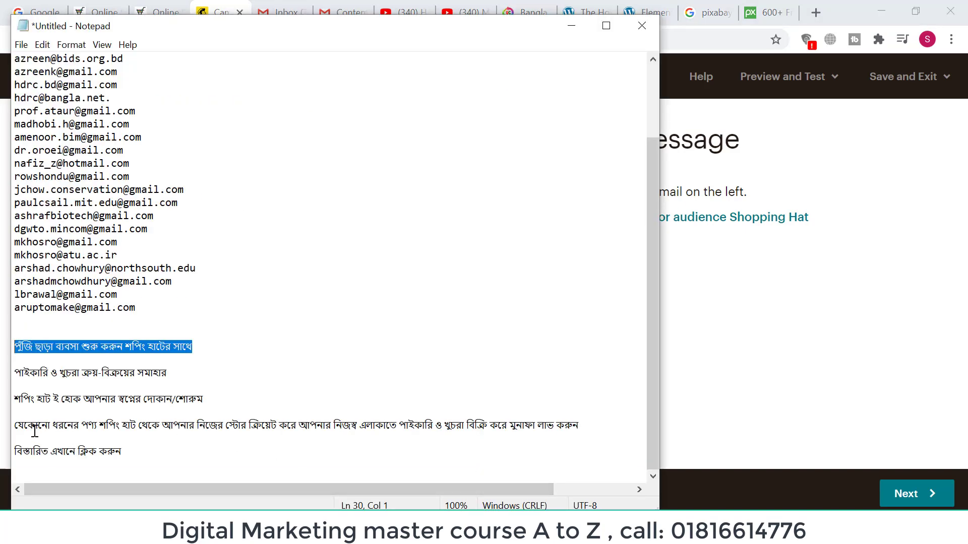
drag(15, 427, 585, 427)
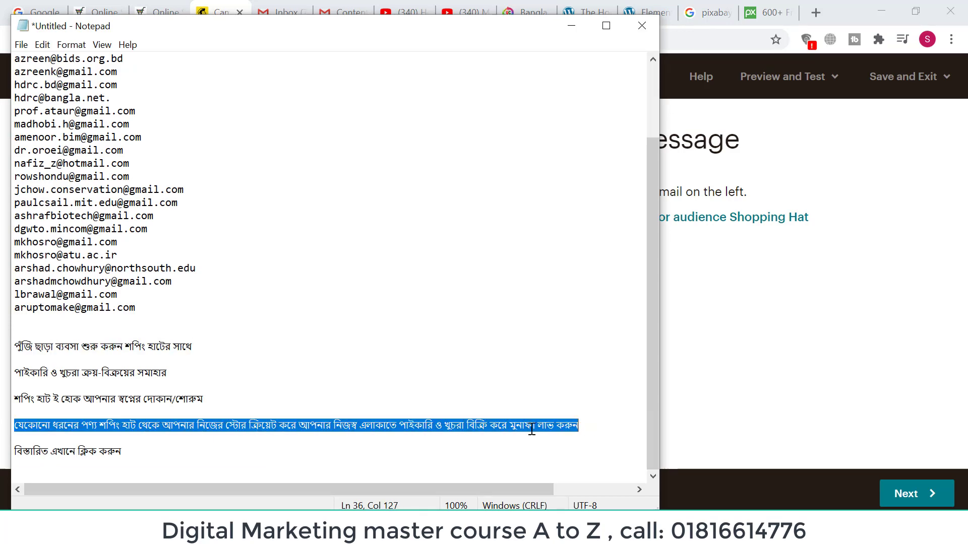
right_click(527, 430)
click(579, 268)
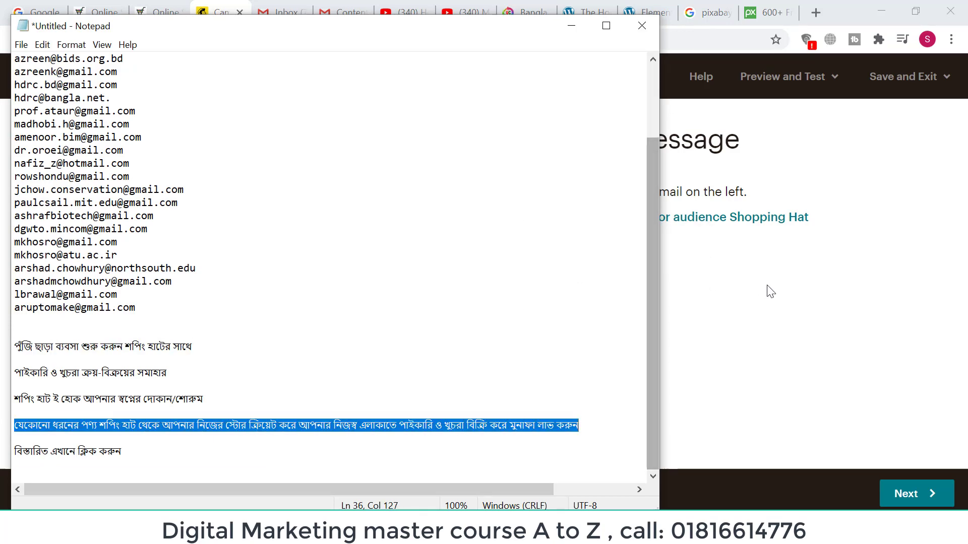
click(760, 292)
drag(220, 129, 5, 107)
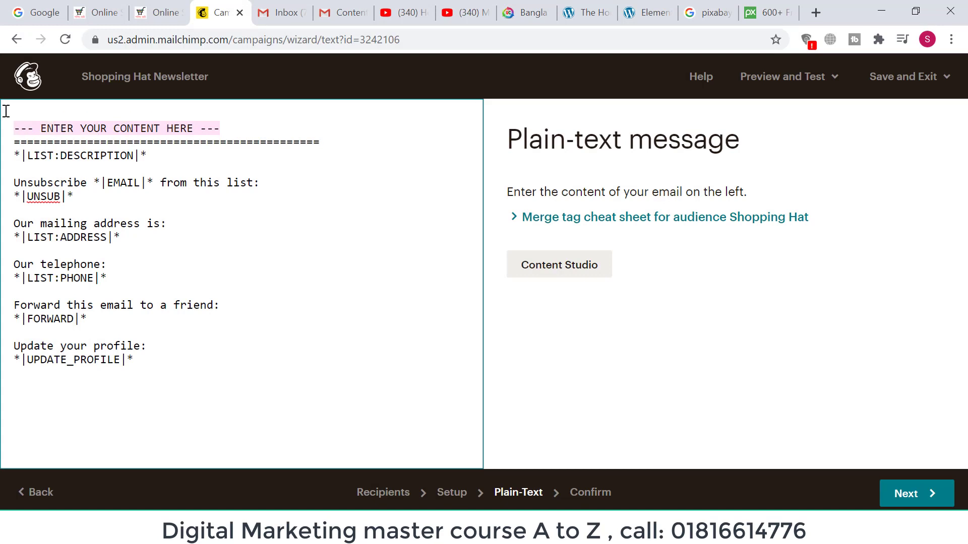
right_click(112, 130)
click(166, 204)
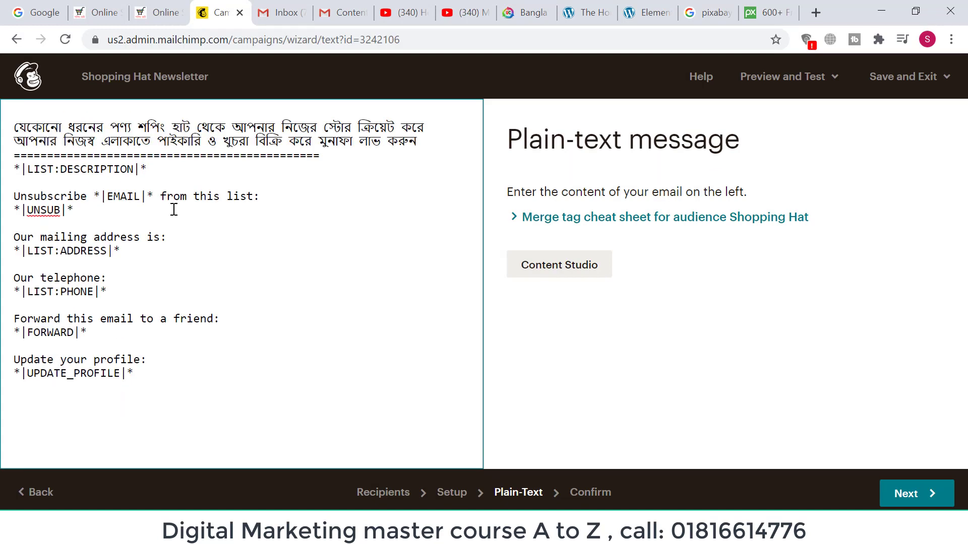
Continue to the Confirm stage and review the campaign checklist from sending status through to the plain-text email entry.
click(910, 504)
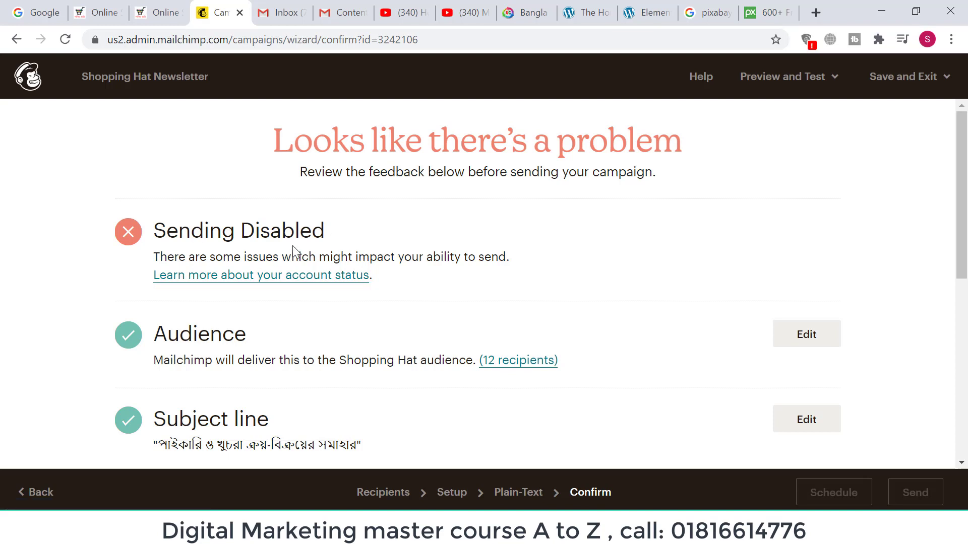
scroll(292, 246, down, 5)
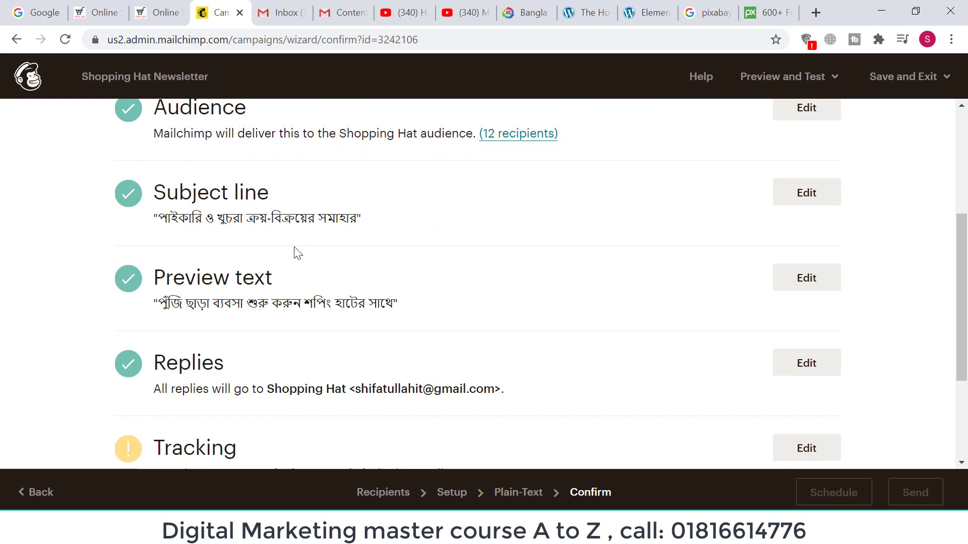
scroll(298, 253, down, 3)
scroll(308, 260, up, 2)
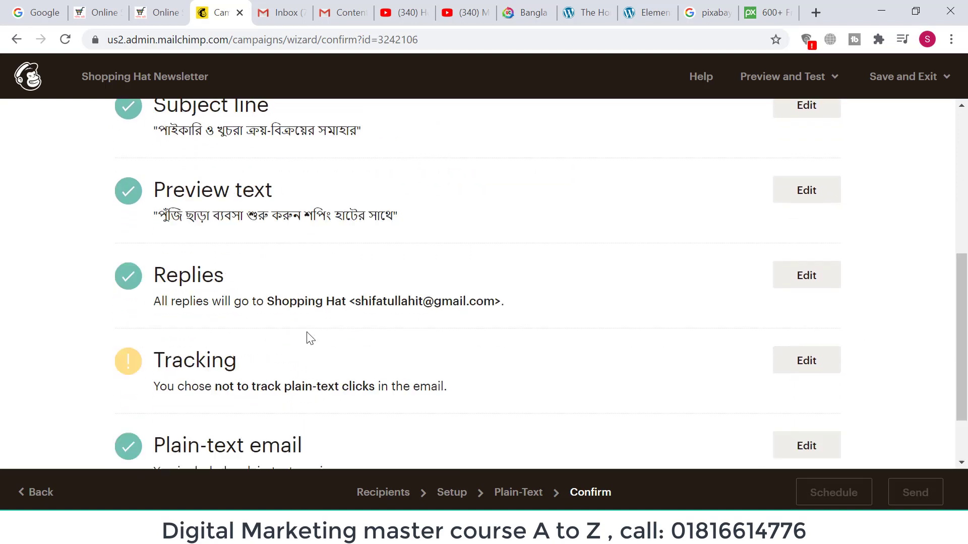
scroll(305, 339, up, 6)
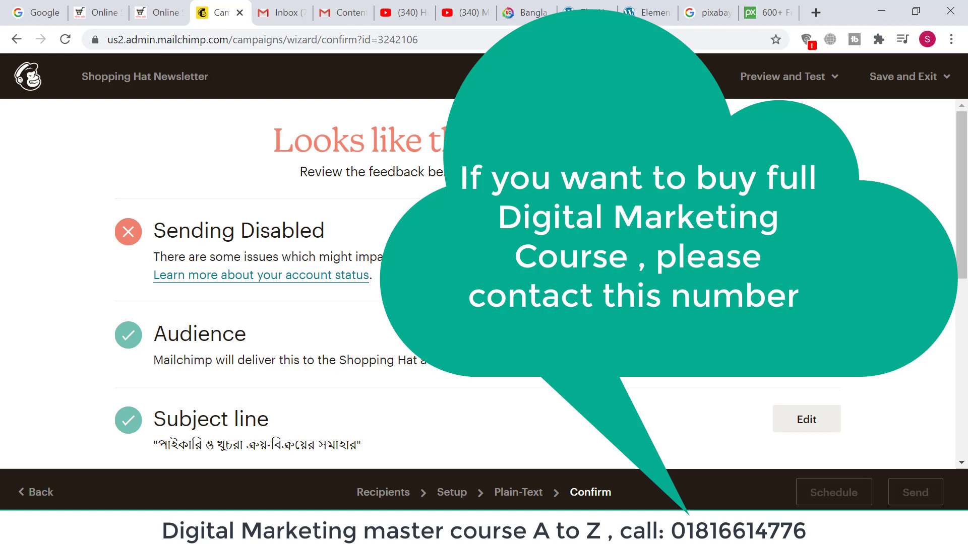
scroll(484, 282, down, 8)
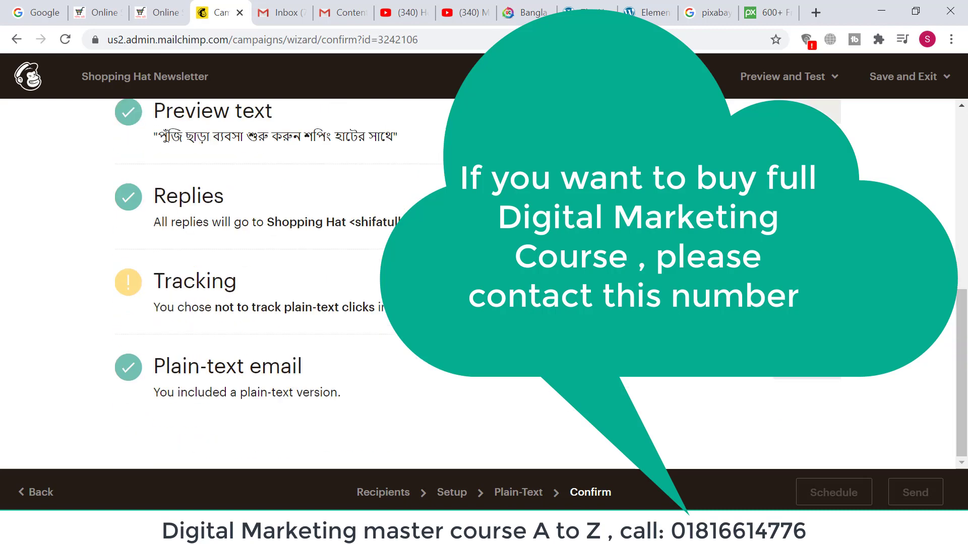